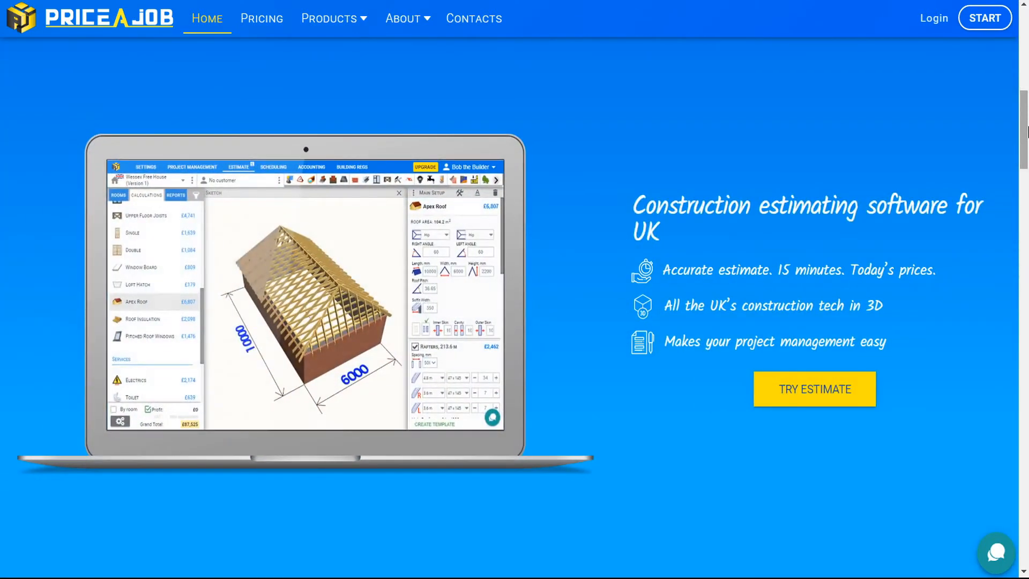
Go through the home page's product sections and start the free demo session
drag(1026, 132, 1026, 209)
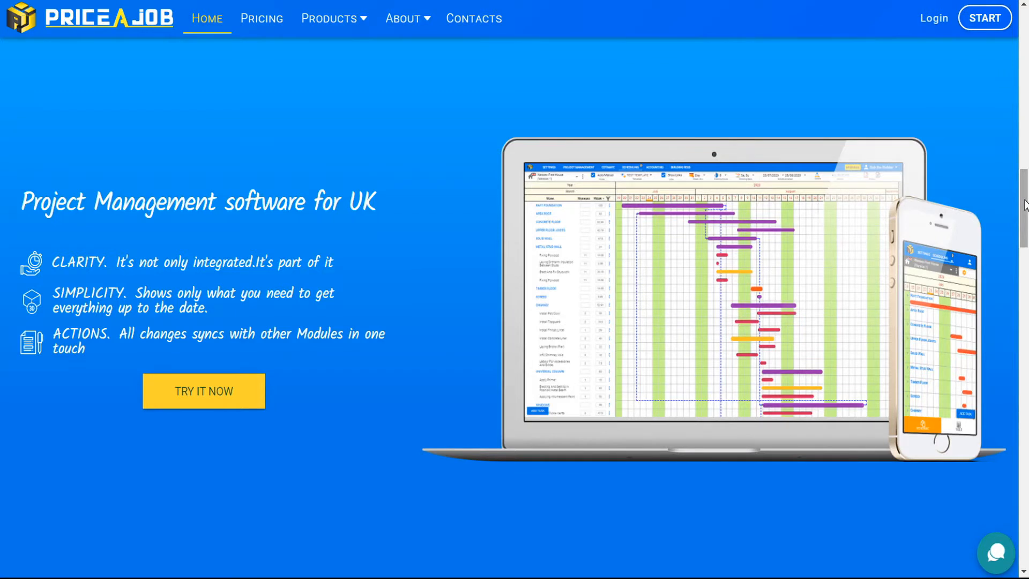
drag(1025, 204, 1027, 272)
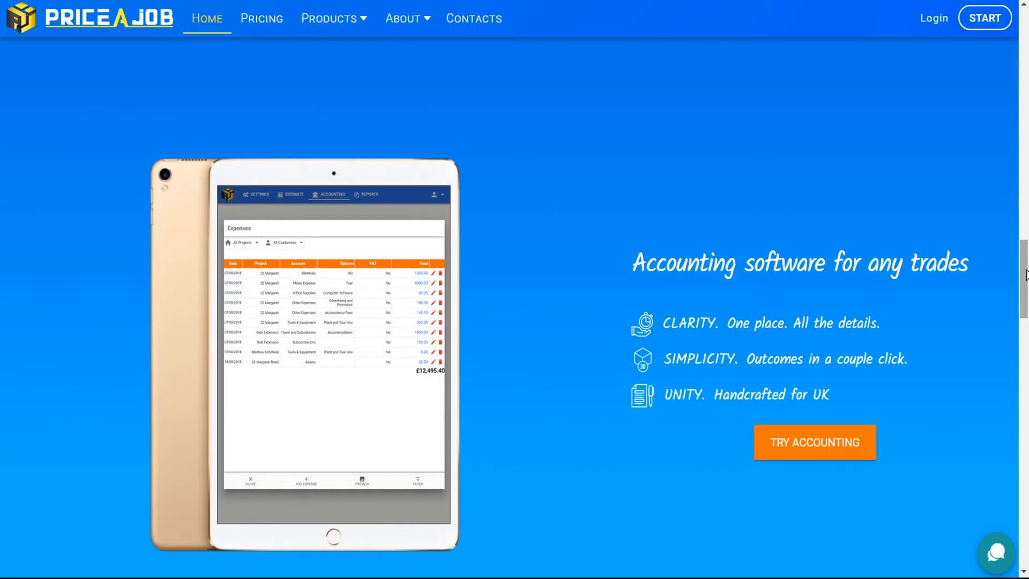
drag(1027, 274, 1028, 371)
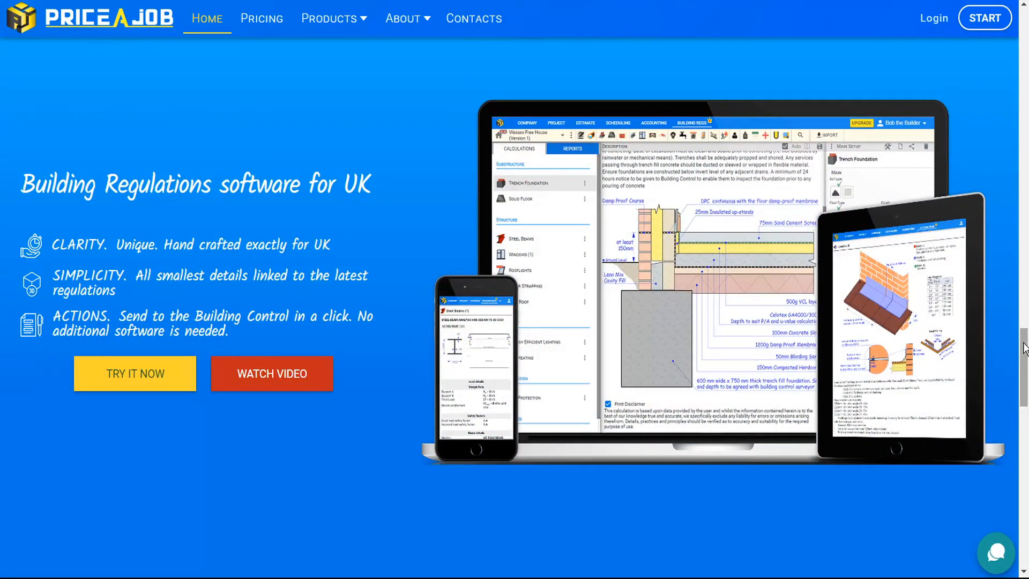
drag(1025, 349, 1025, 430)
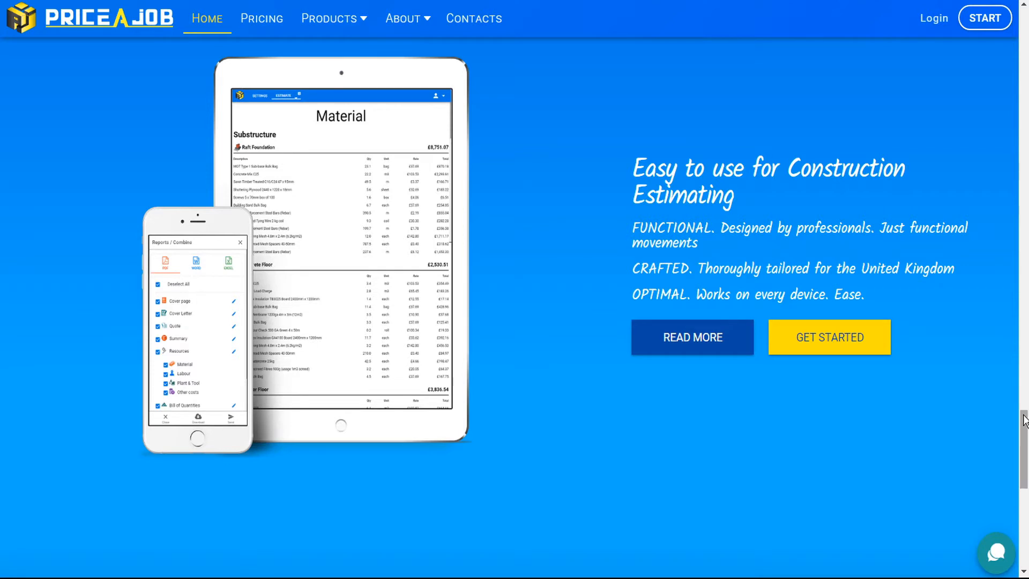
drag(1025, 423, 1025, 499)
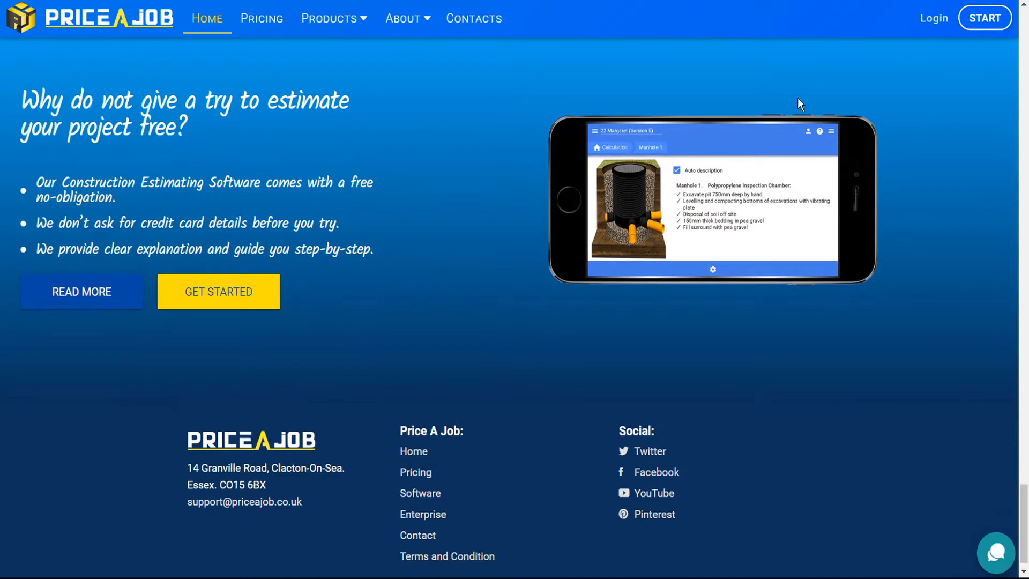
click(234, 295)
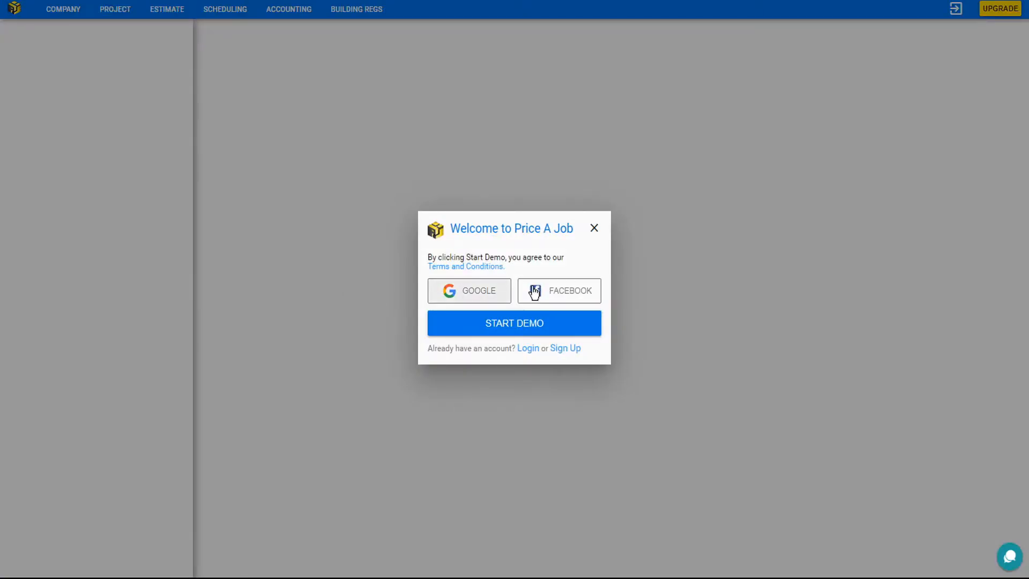
click(525, 334)
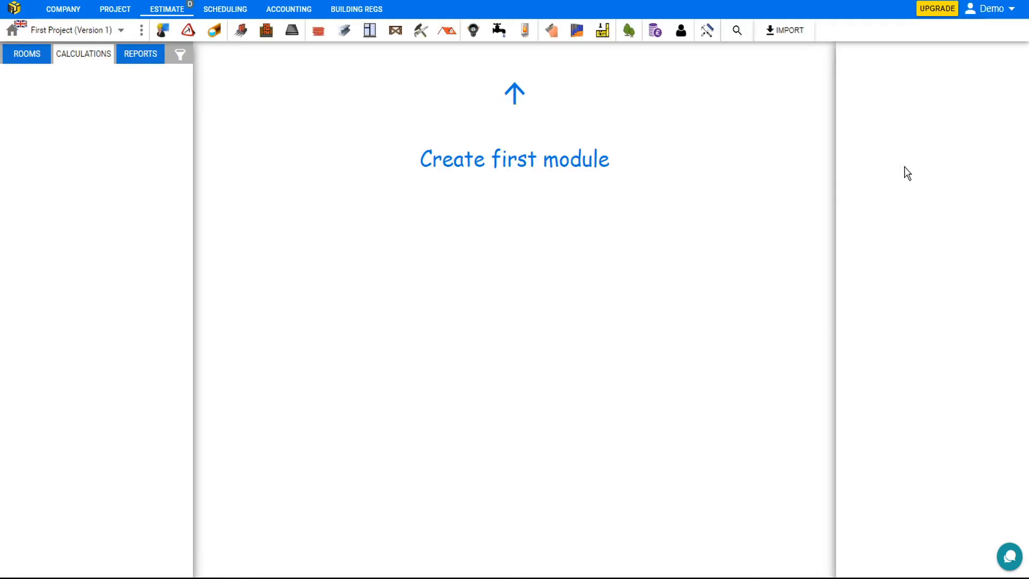
Log out of the demo session and log in with the existing account
click(1011, 9)
click(947, 199)
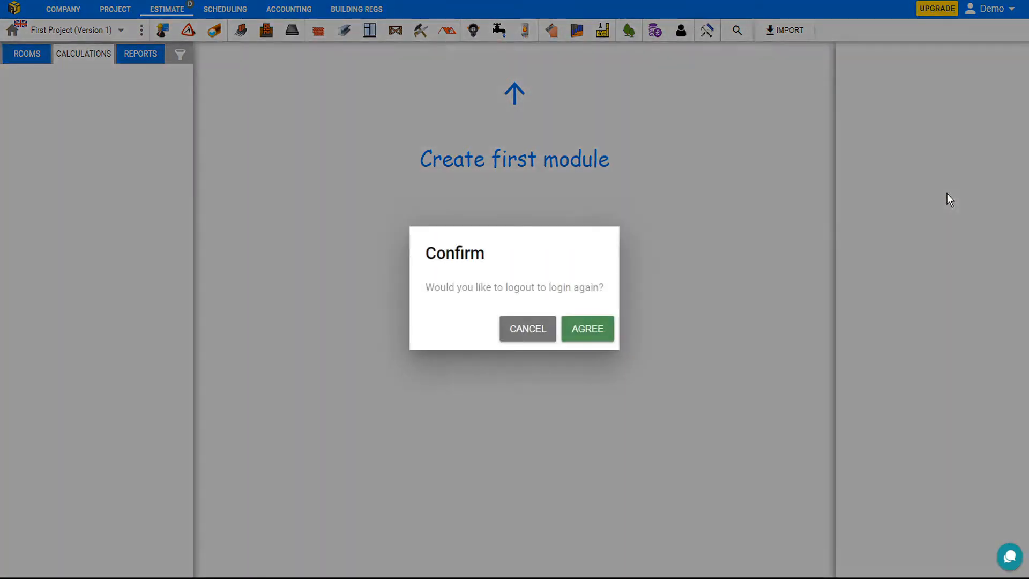
click(586, 337)
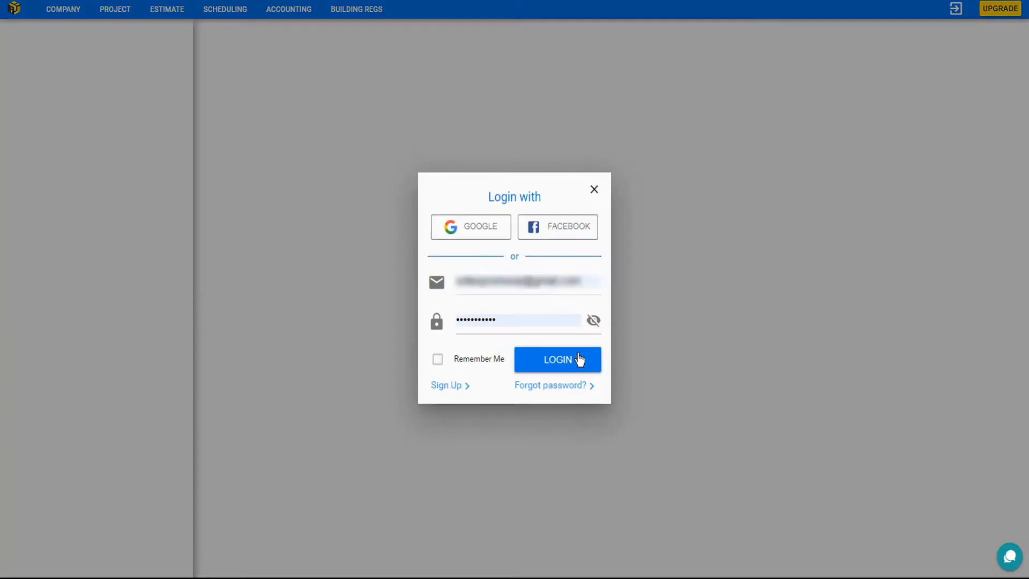
click(575, 362)
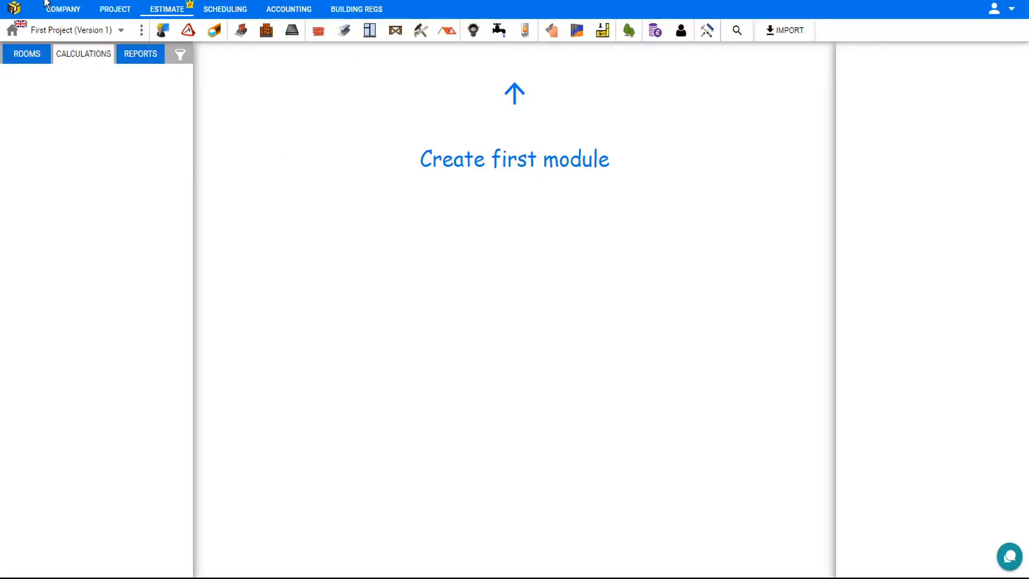
Look through the Company, Project, Estimate, Scheduling, Accounting and Building Regs modules
click(63, 9)
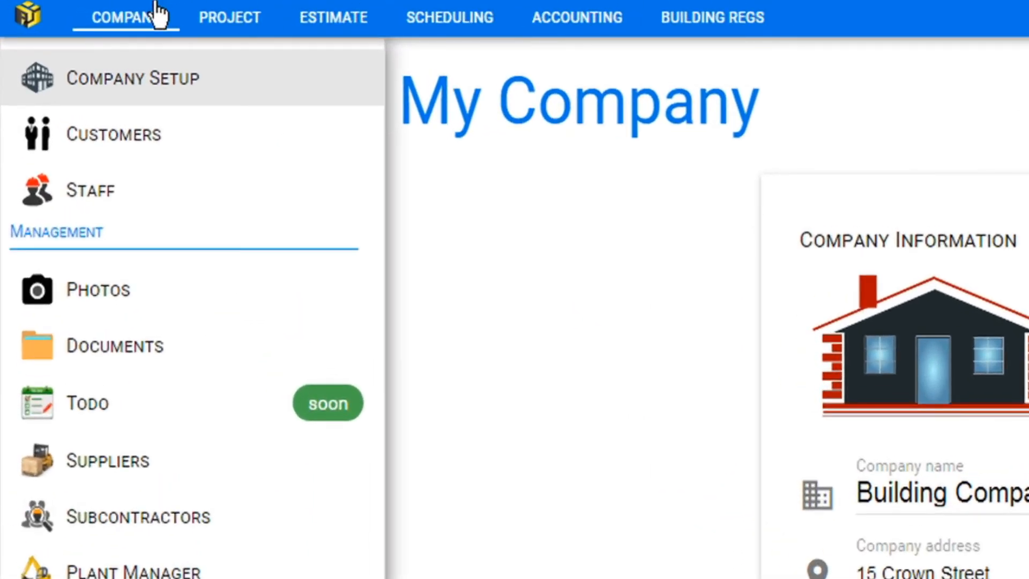
click(237, 24)
click(324, 29)
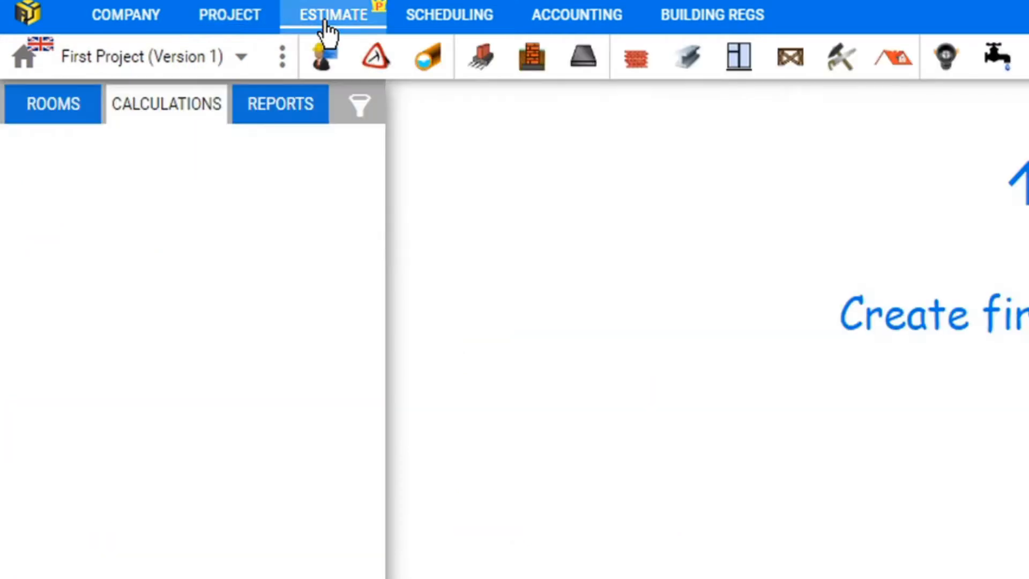
click(484, 25)
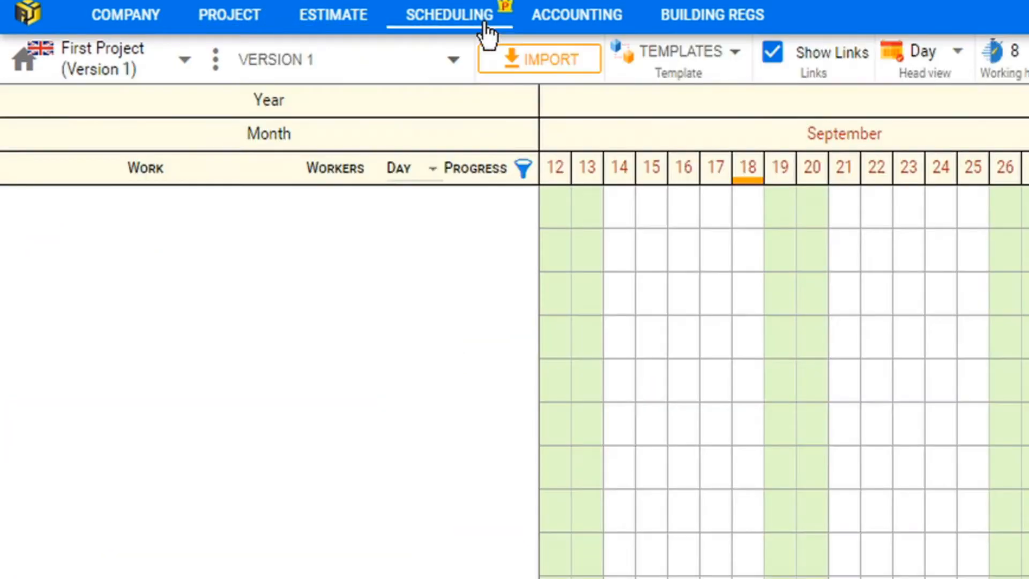
click(580, 21)
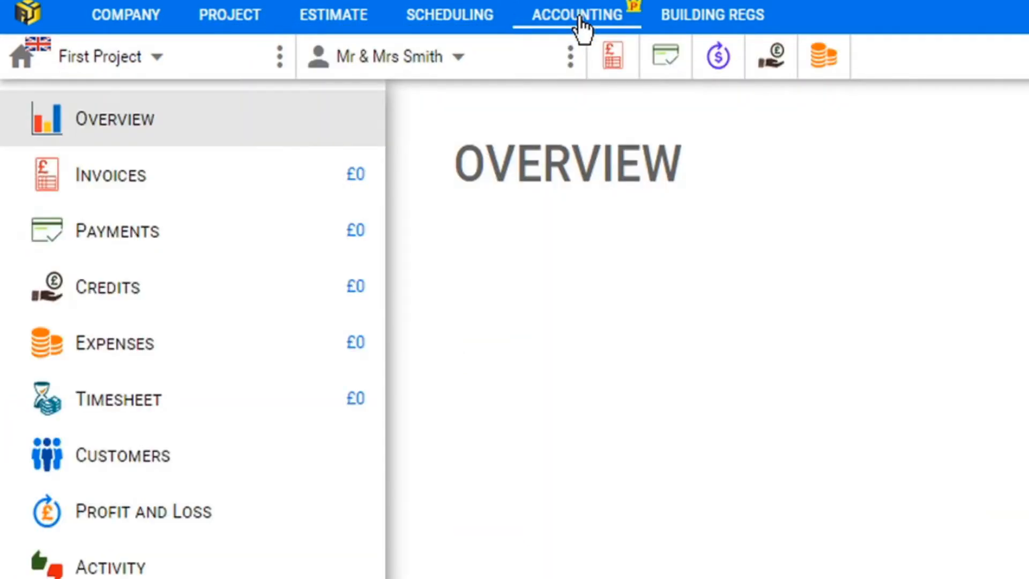
click(715, 21)
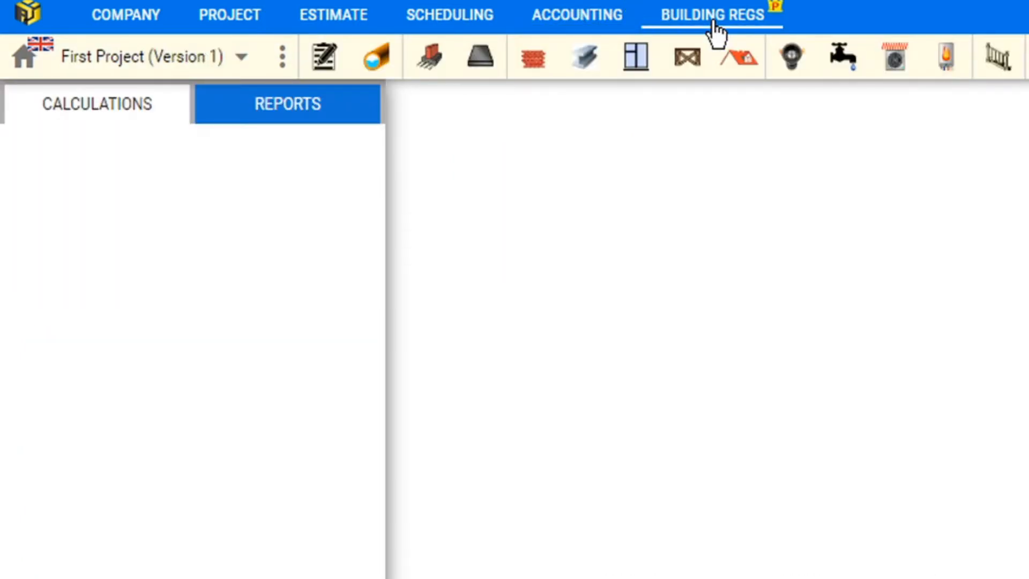
Return to the company setup and review the logo, company name, address, email, website, telephone and mobile fields
click(126, 14)
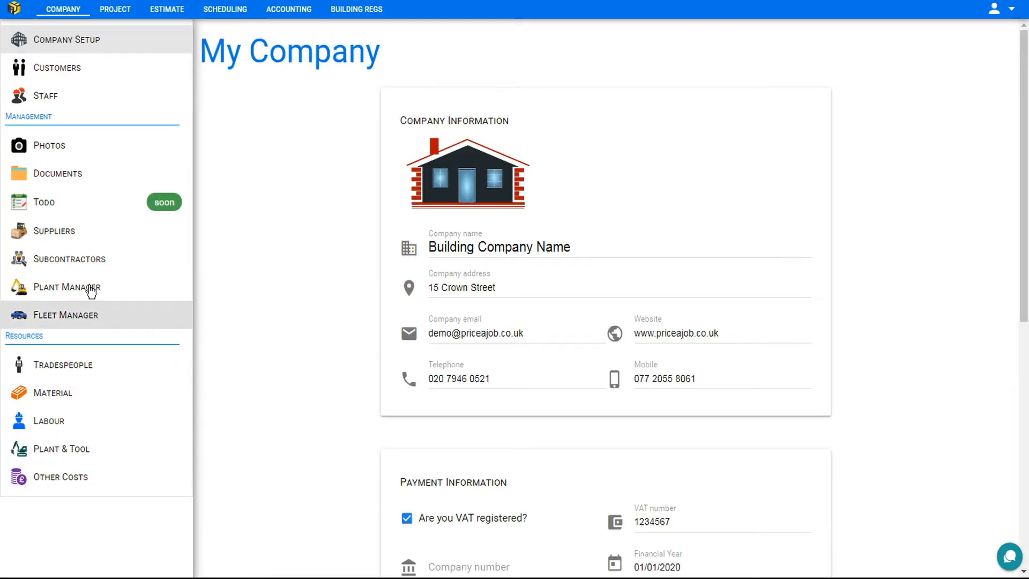
mouse_move(509, 182)
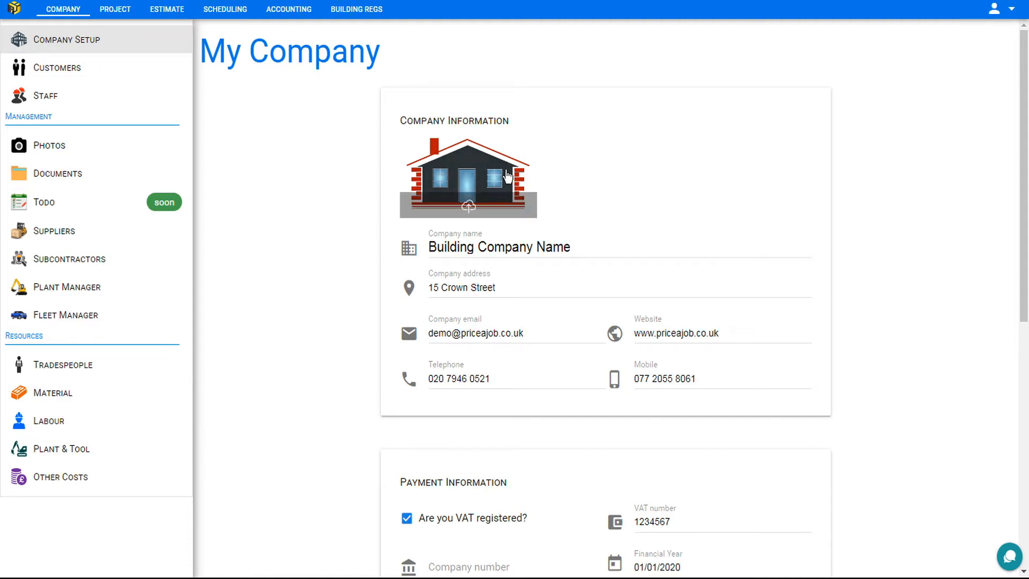
click(518, 249)
click(520, 285)
click(531, 332)
click(691, 334)
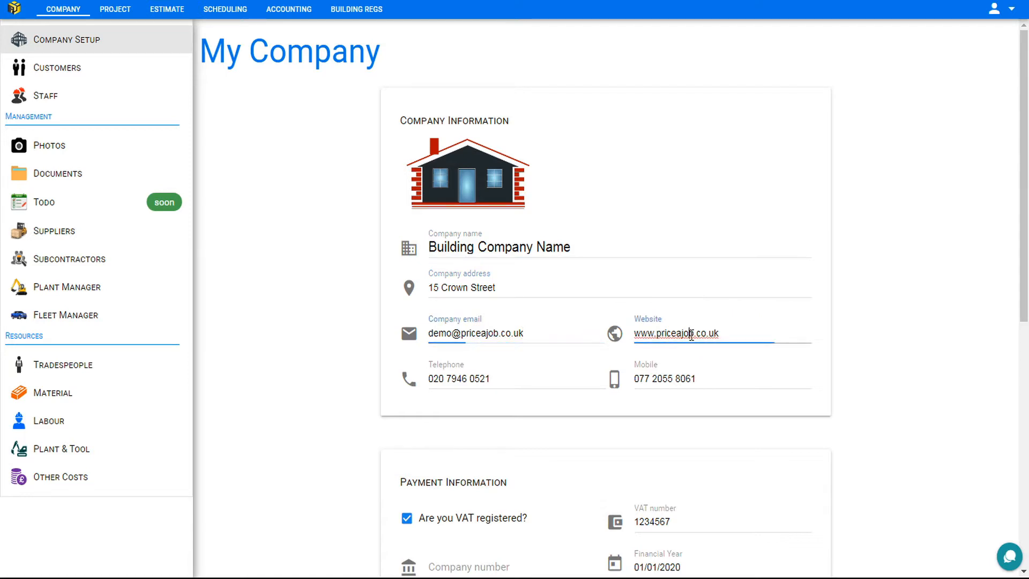
click(500, 378)
click(708, 378)
Switch the VAT registration setting off and back on in the payment information
scroll(697, 360, down, 8)
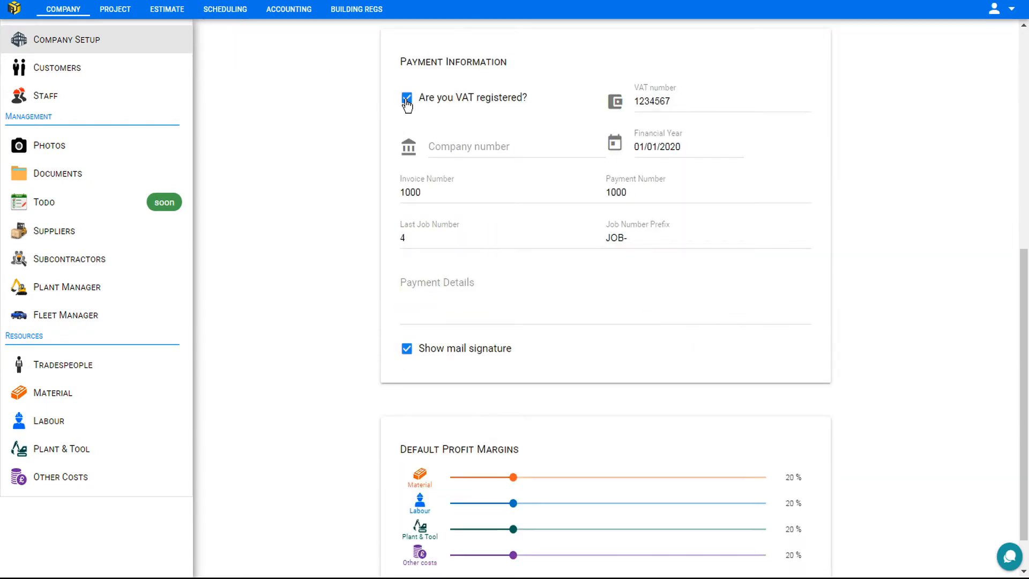
click(407, 100)
click(407, 100)
Try another default profit margin for material and set it back to 20%
scroll(681, 103, down, 1)
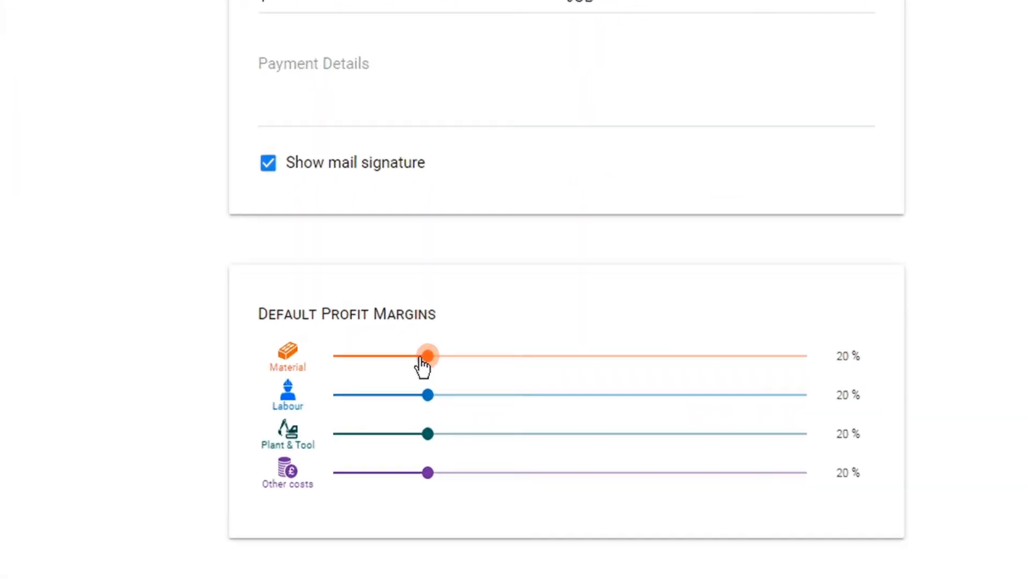
drag(347, 292, 481, 304)
click(900, 283)
key(BackSpace)
text(2020)
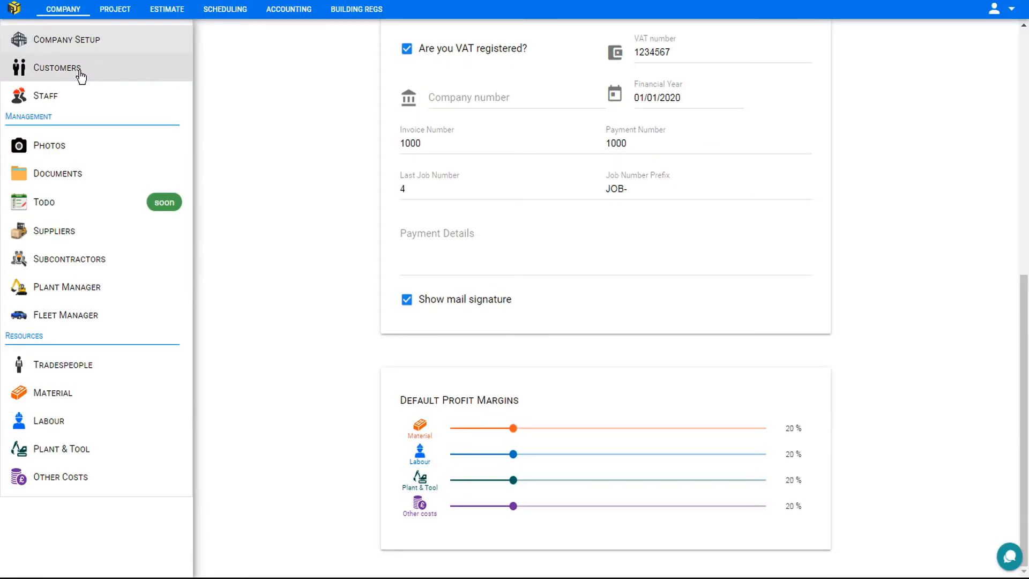
Open the existing customer's general details and enter "notes" as the customer's general note
click(81, 76)
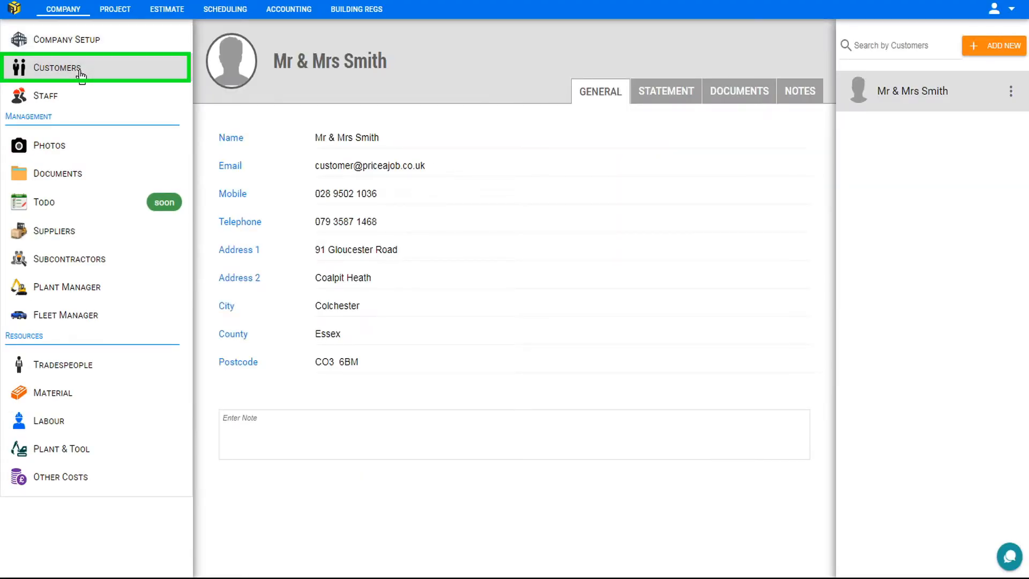
click(390, 138)
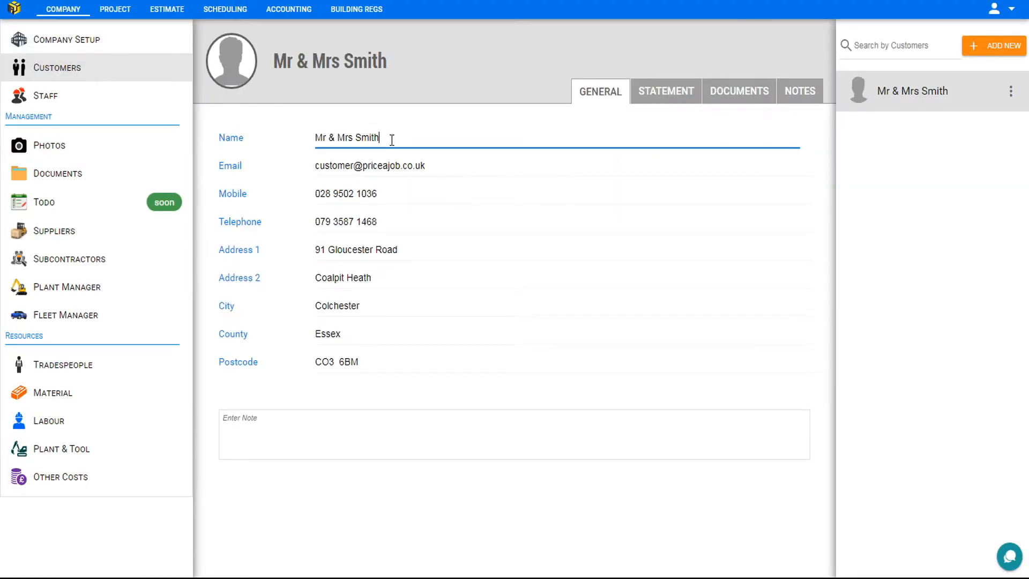
click(372, 253)
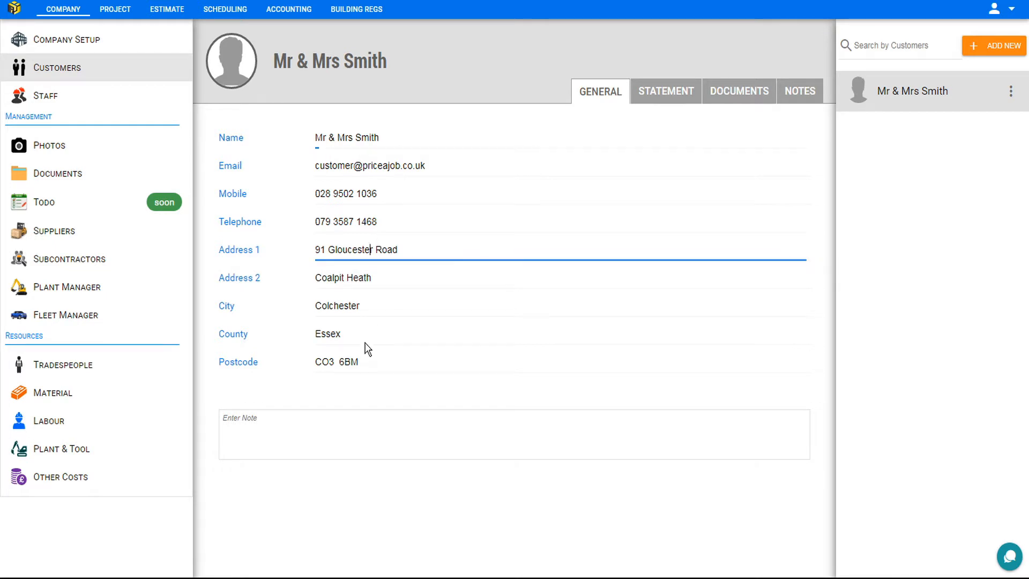
click(313, 440)
text(notes)
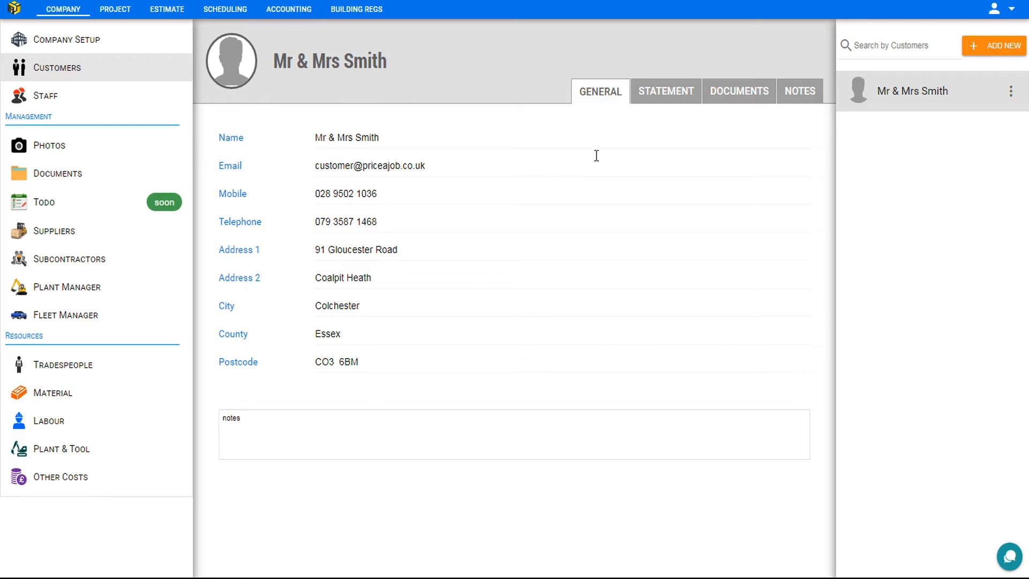
View the customer's statement and documents, and add an entry reading "notes" to the customer's notes list
click(658, 94)
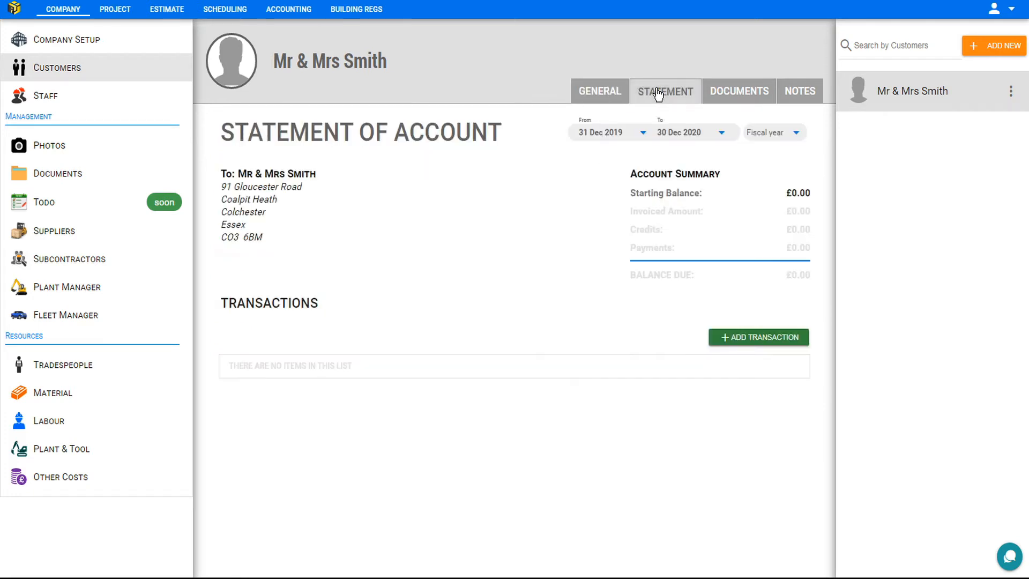
click(744, 95)
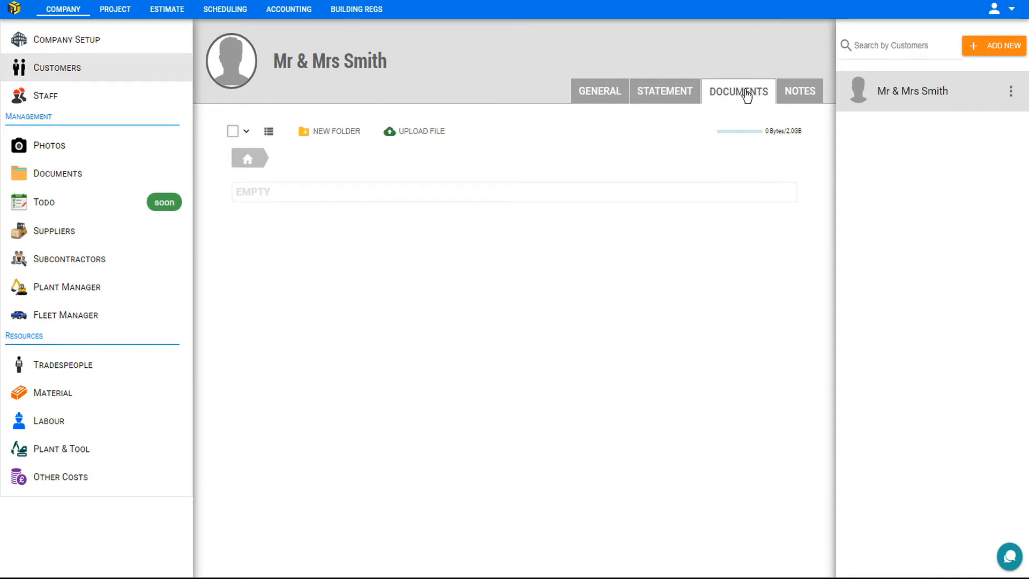
click(813, 94)
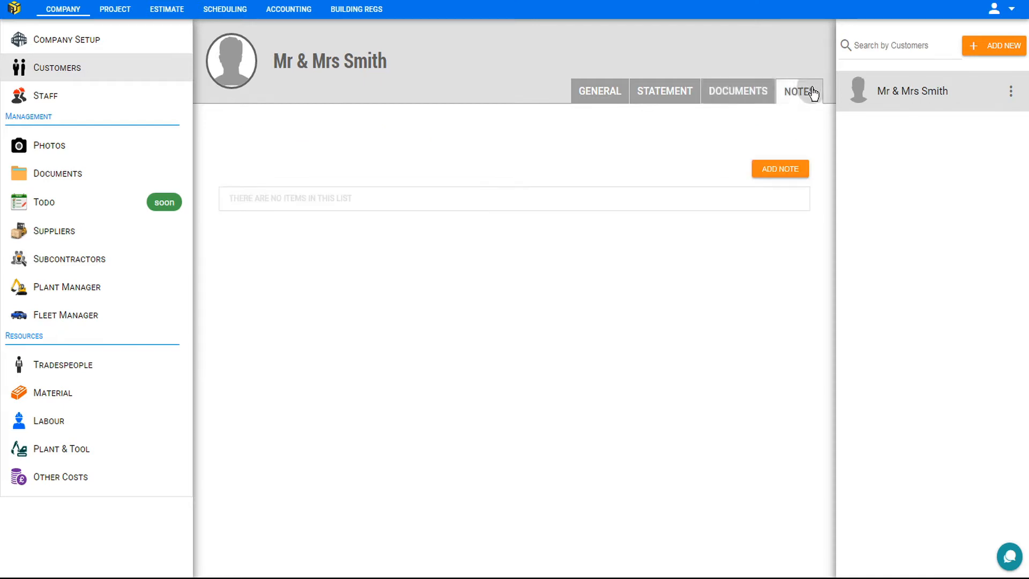
click(789, 170)
click(305, 209)
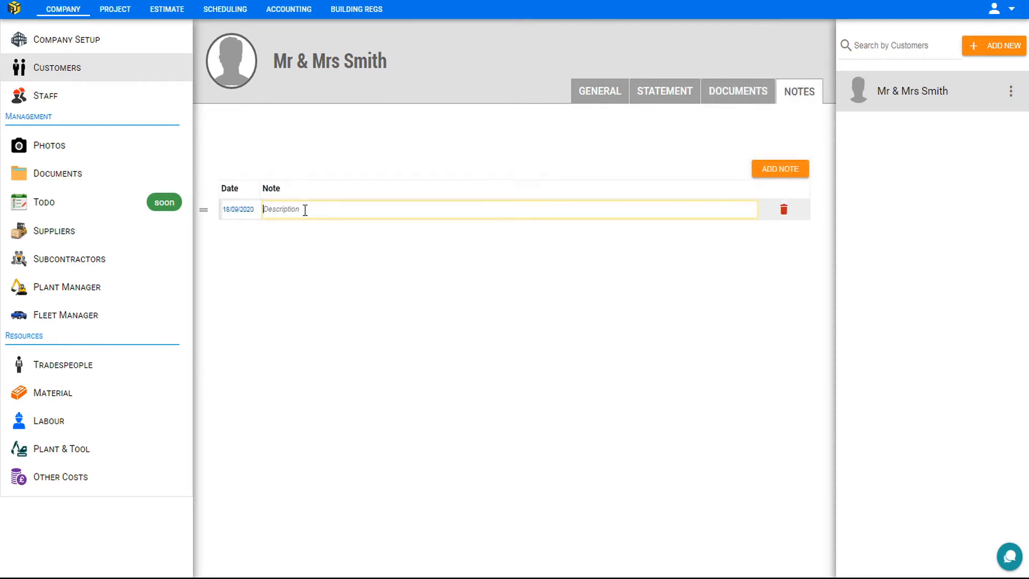
text(notes)
Create a new customer, entering the customer's full name as the title
click(1010, 49)
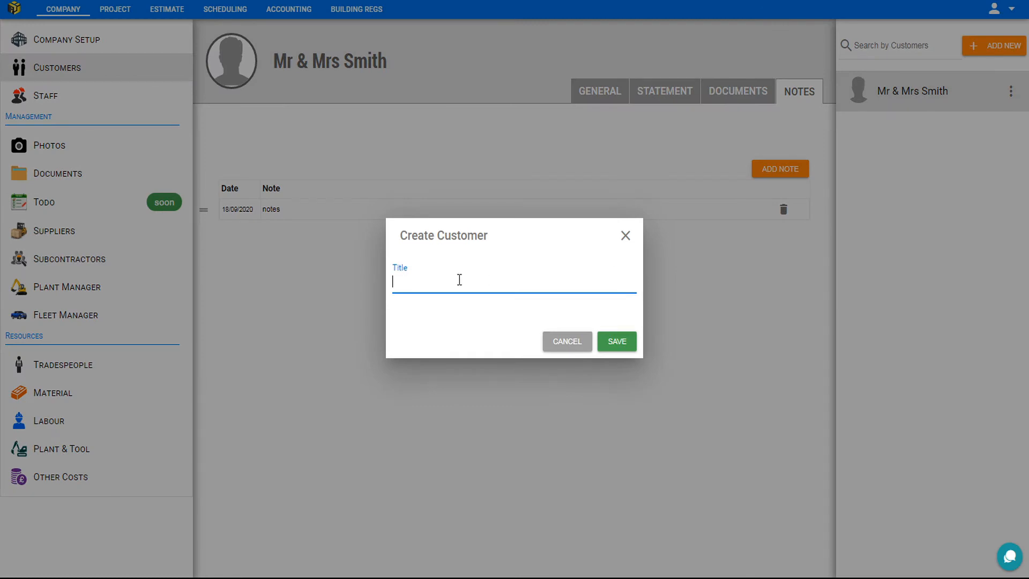
text(Dave Edwards)
click(624, 347)
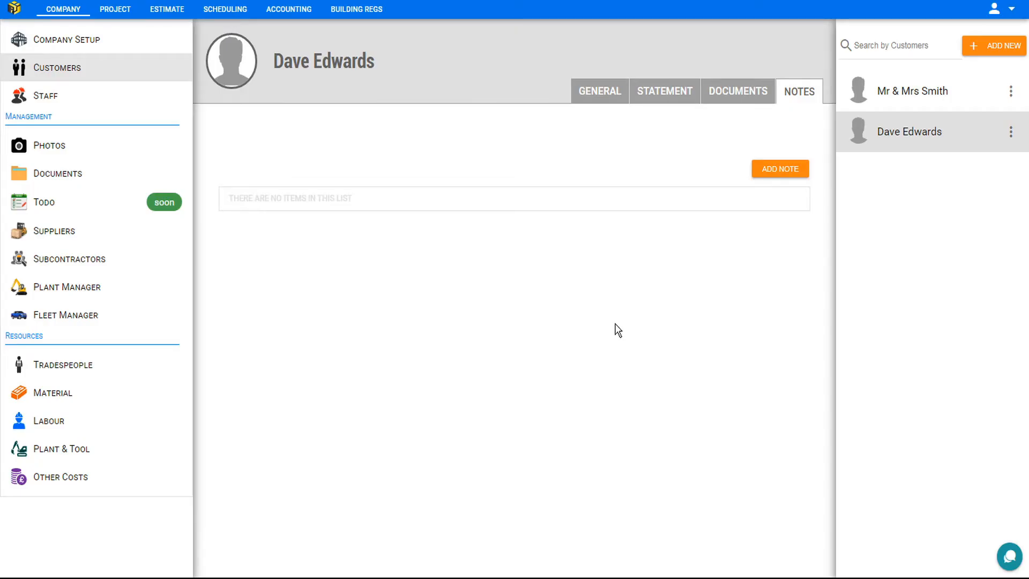
Fill in the new customer's email, mobile and address details, and set the general note to "Golf Handicap 0 - Scratch player!"
click(606, 96)
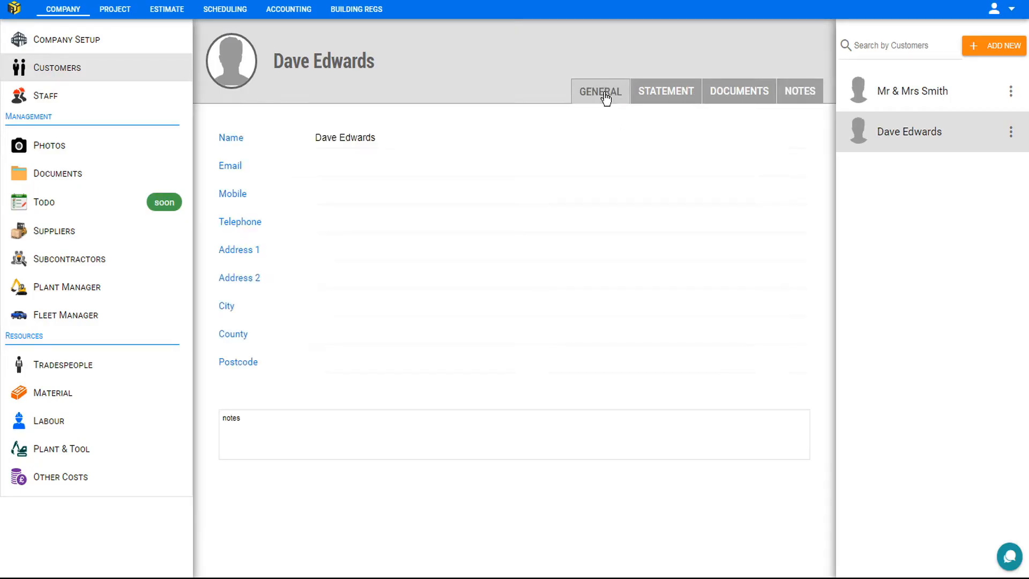
click(331, 164)
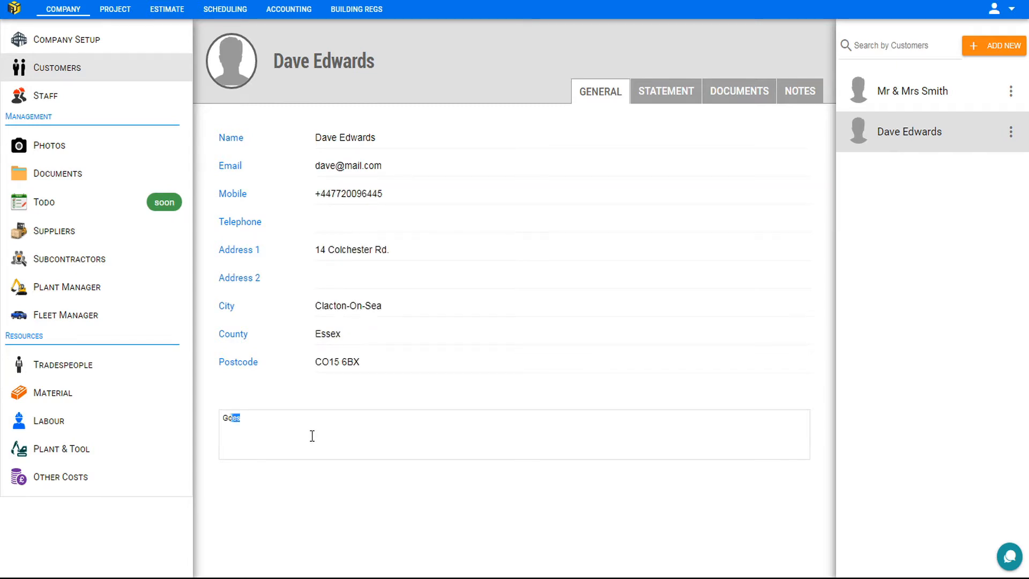
text(lf Handicap 0 - Scratch player!)
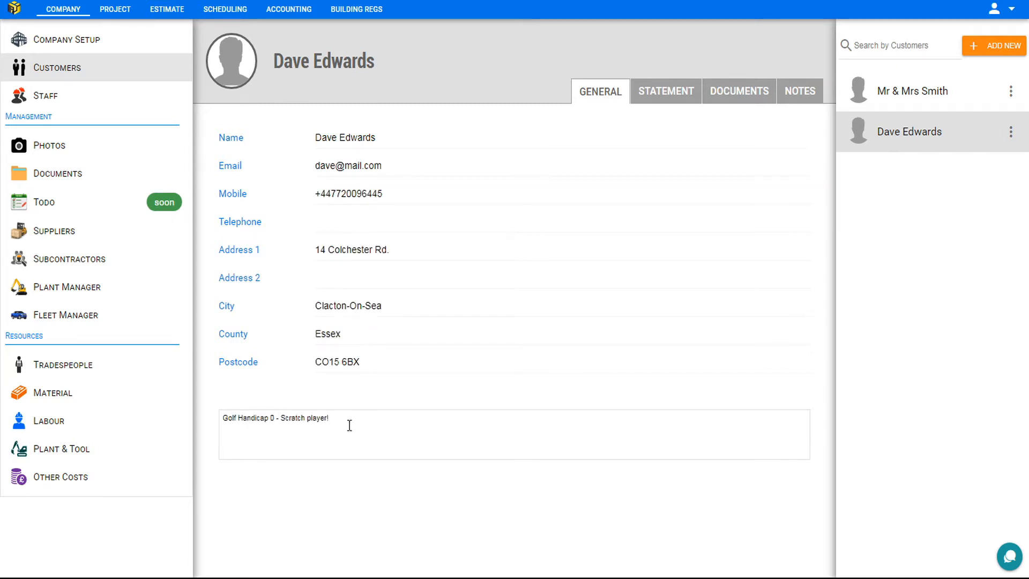
Create a new staff record, entering the staff member's first name as the title
click(80, 94)
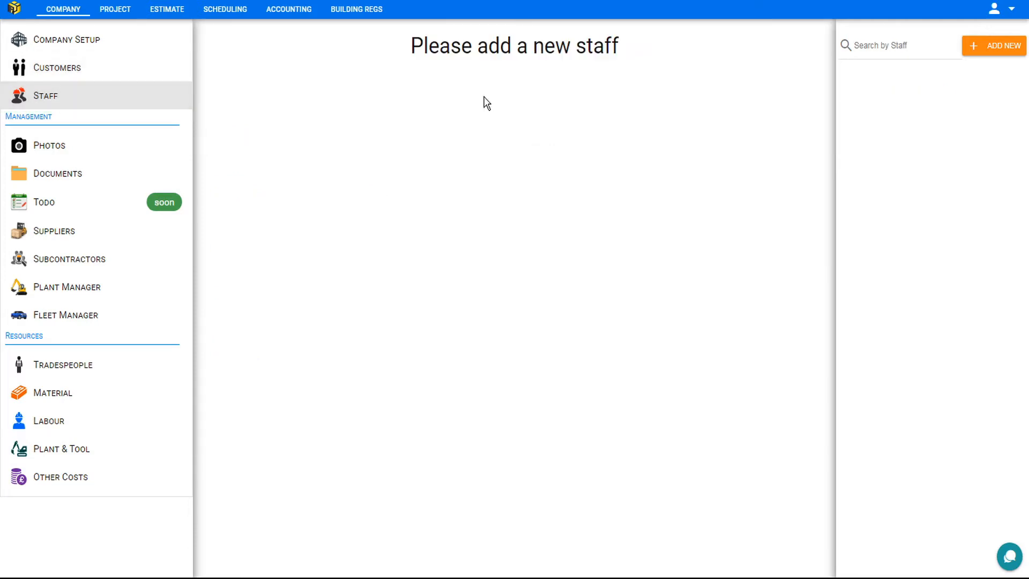
click(1006, 49)
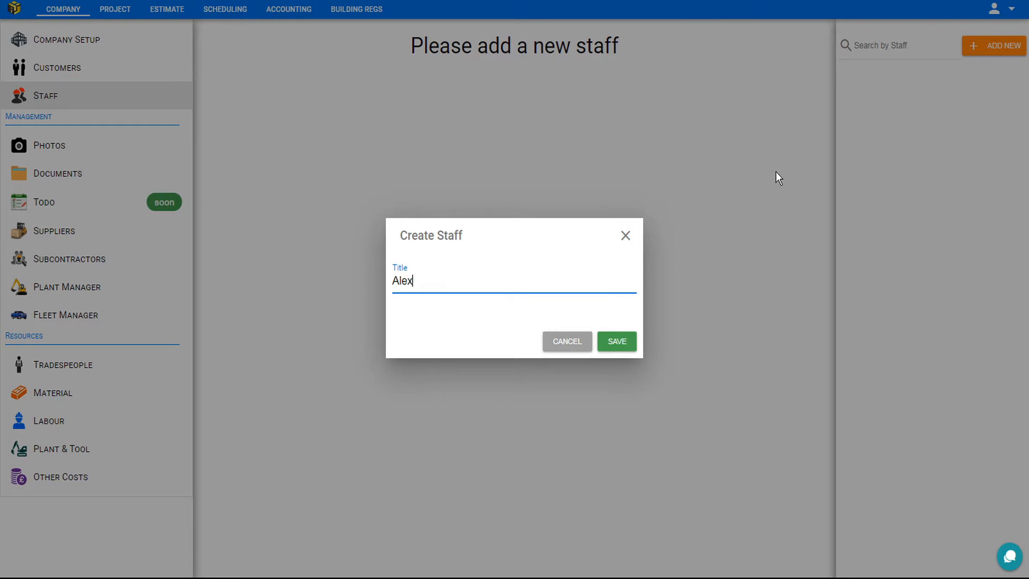
key(Return)
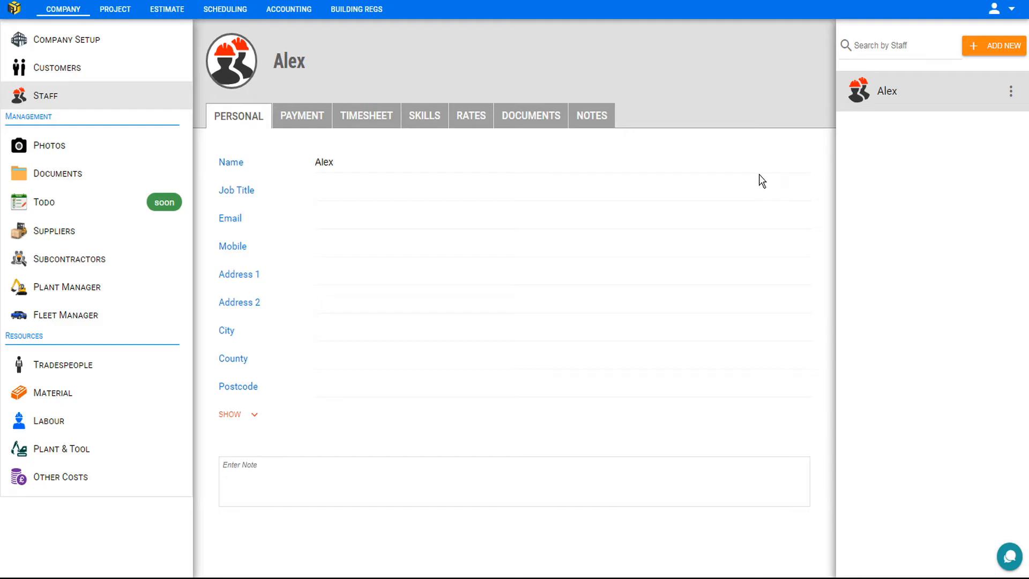
Expand the new staff member's personal details to view the employment status, date of birth, gender, marital status and start date fields
click(330, 190)
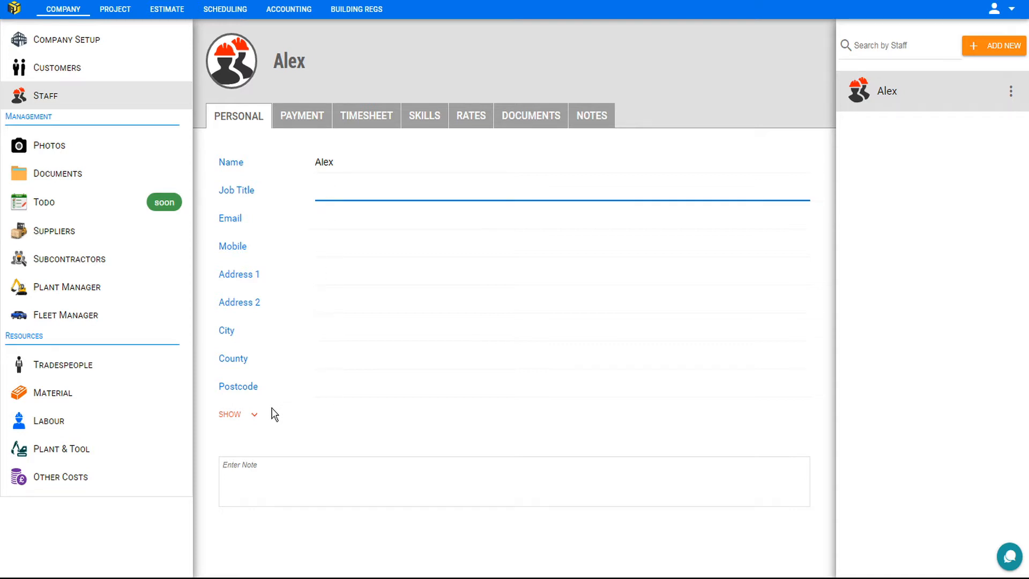
click(251, 417)
scroll(436, 468, down, 1)
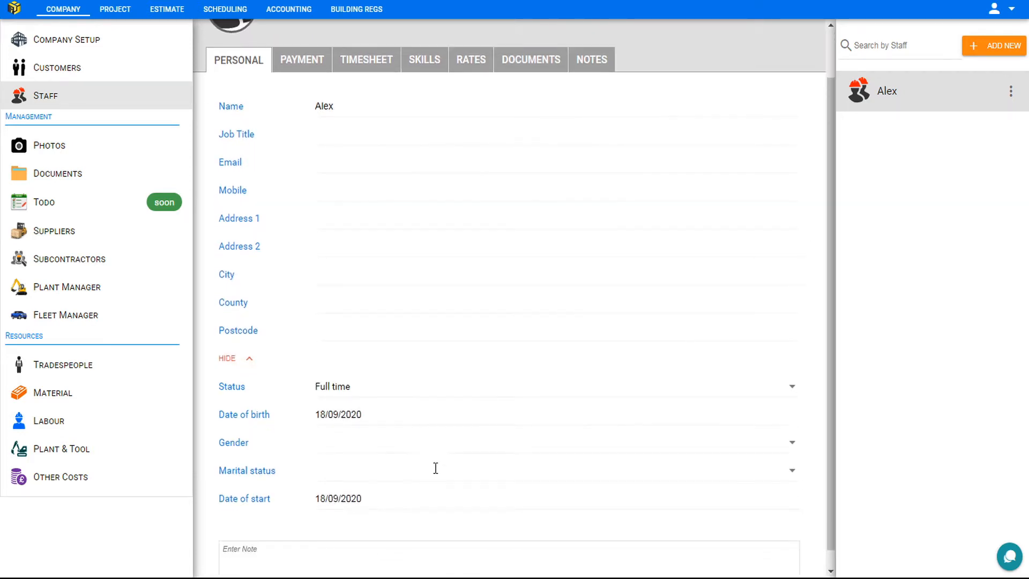
Look through the staff member's payment, timesheet, skills, rates, documents and notes sections
click(301, 43)
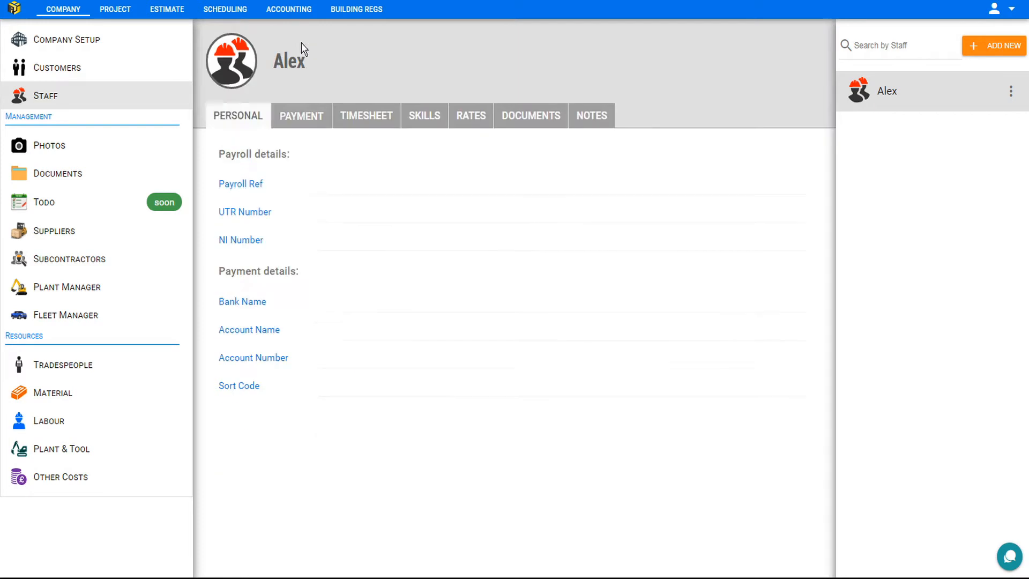
click(372, 126)
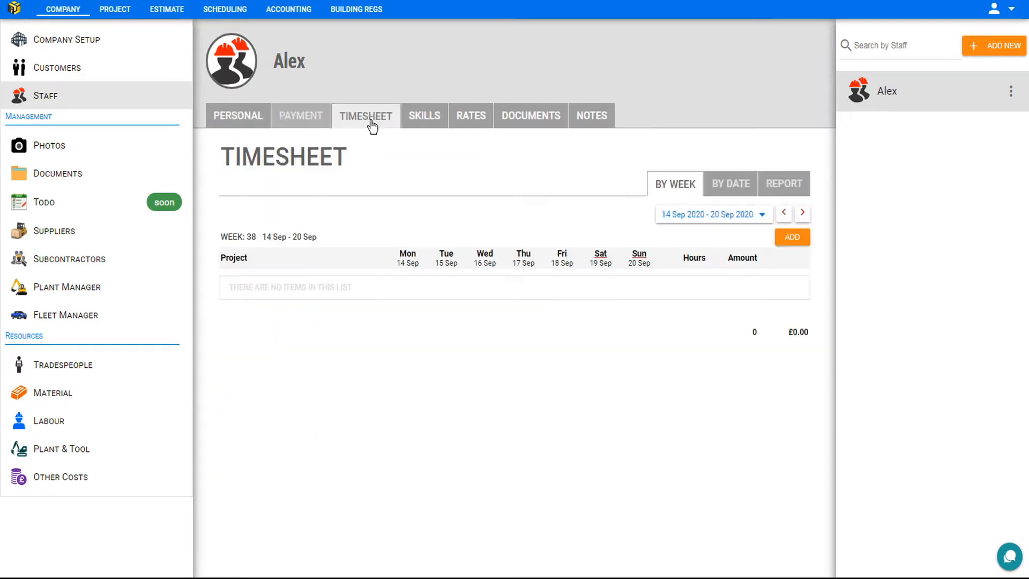
click(418, 126)
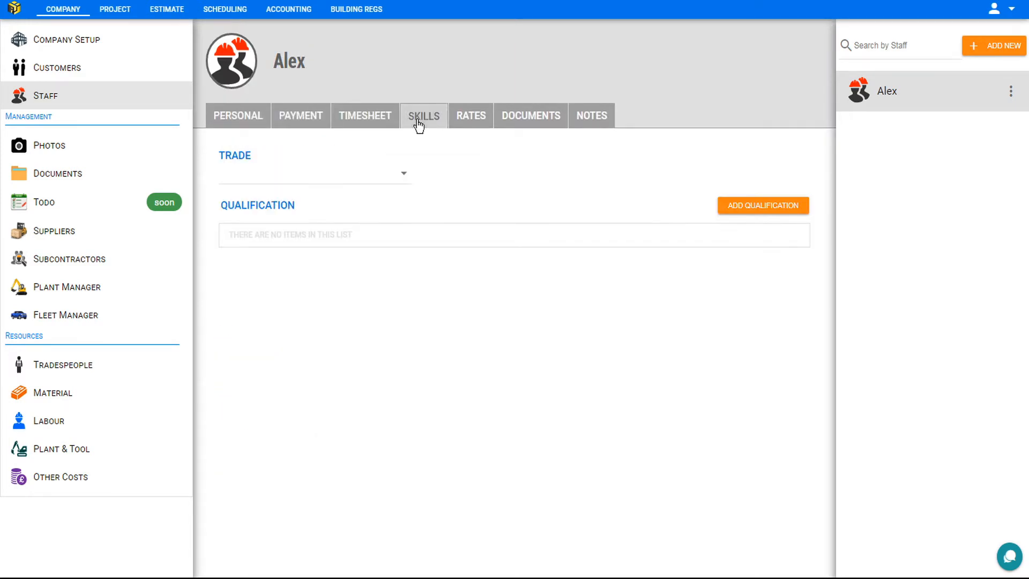
click(470, 123)
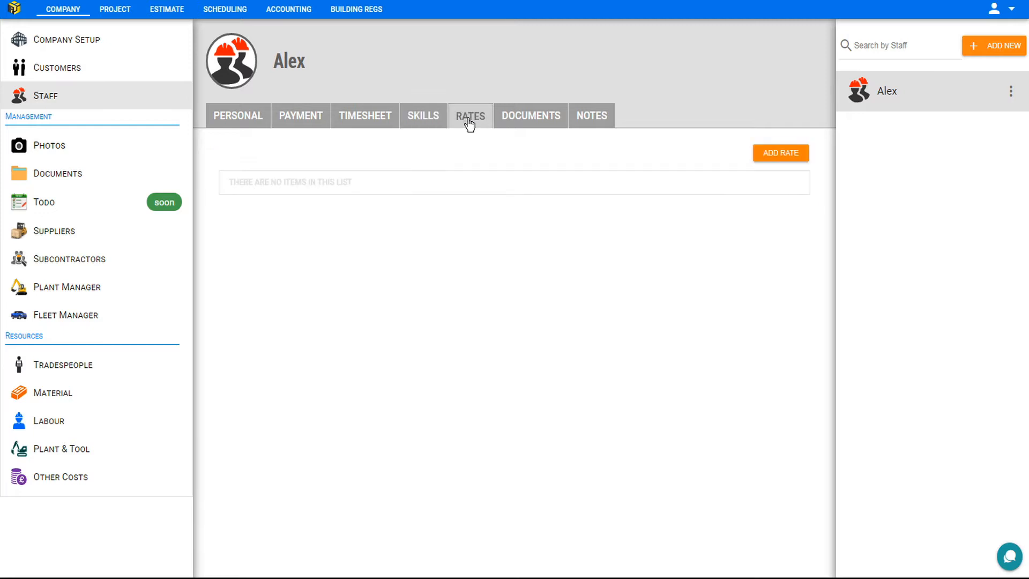
click(526, 120)
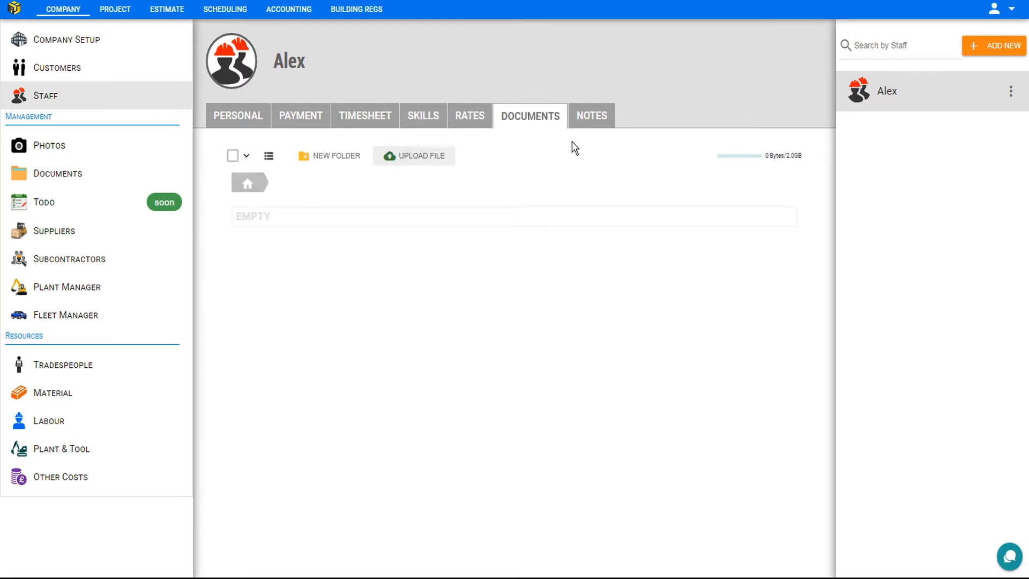
click(597, 120)
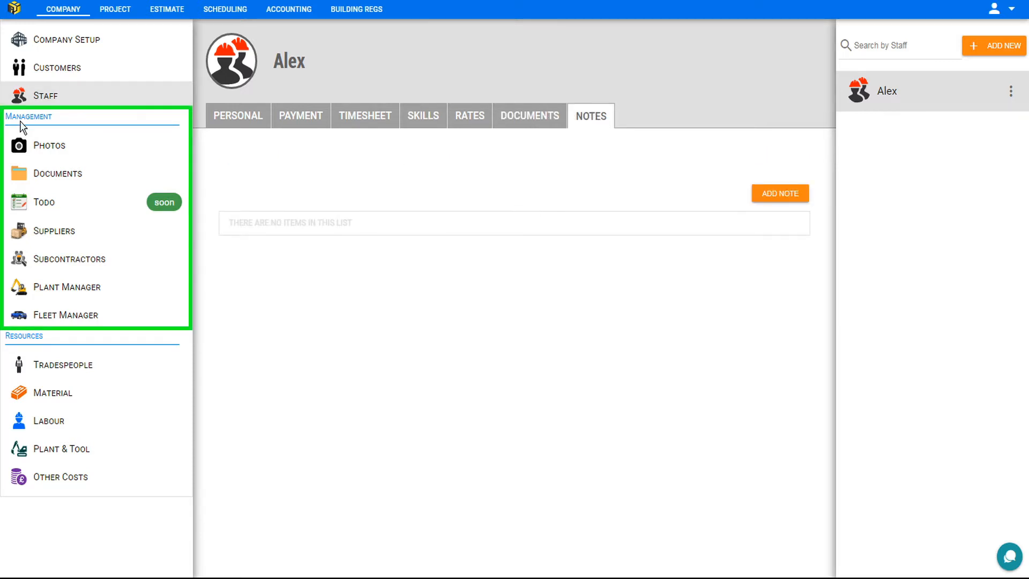
Look through the management sections for photos, documents, todo, suppliers, subcontractors, plant and fleet
click(58, 150)
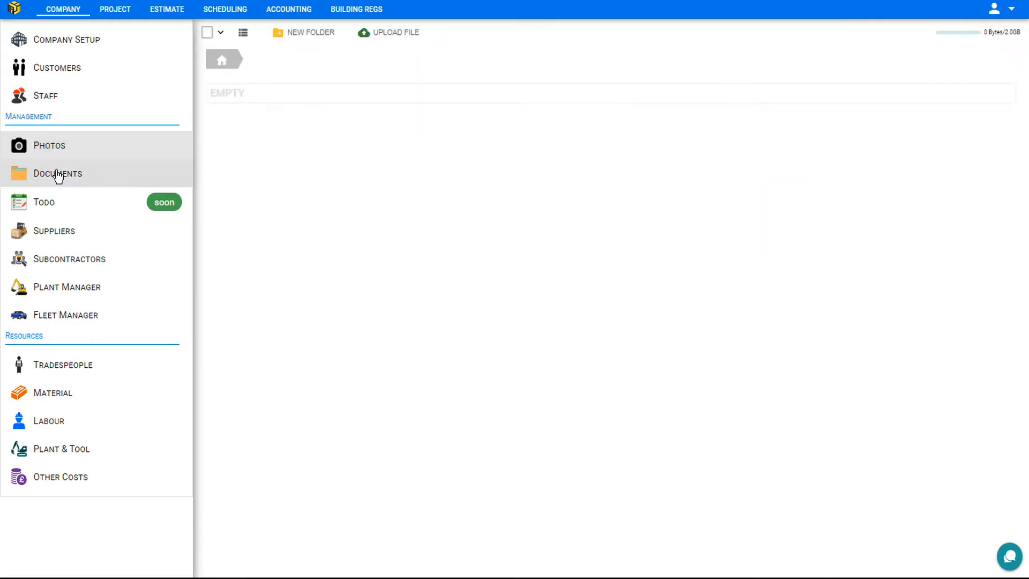
click(58, 175)
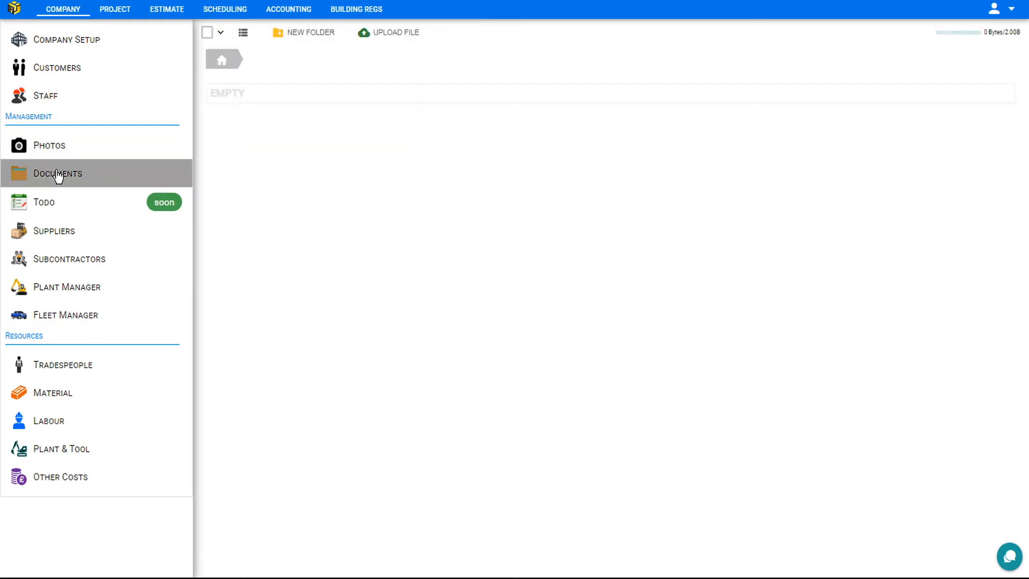
click(47, 204)
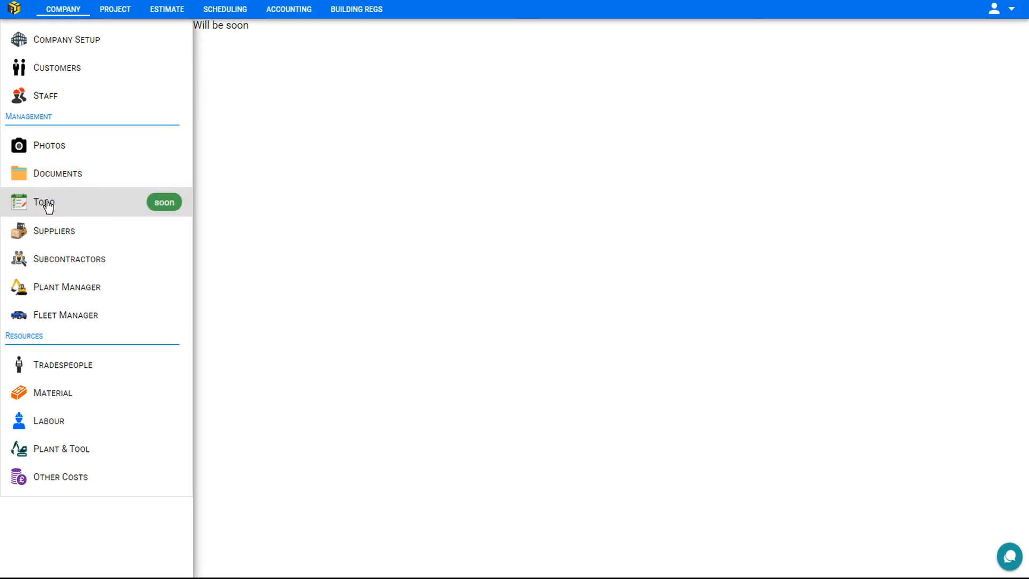
click(64, 234)
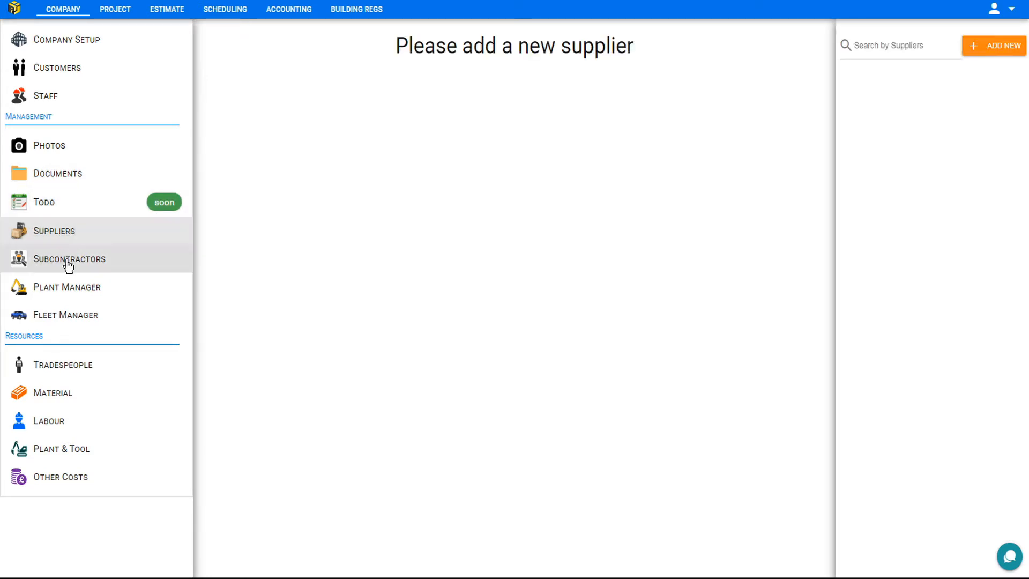
click(67, 263)
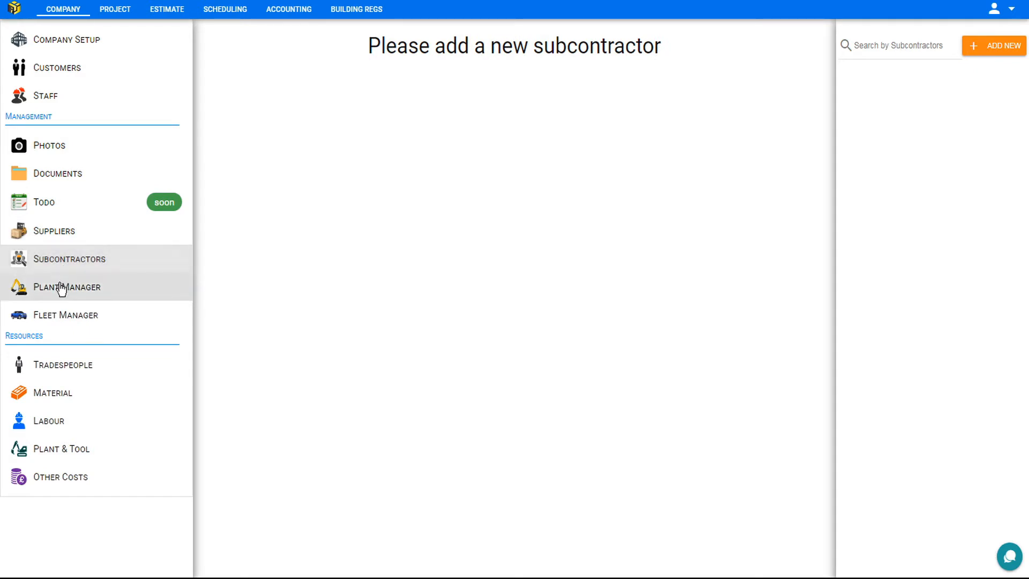
click(62, 289)
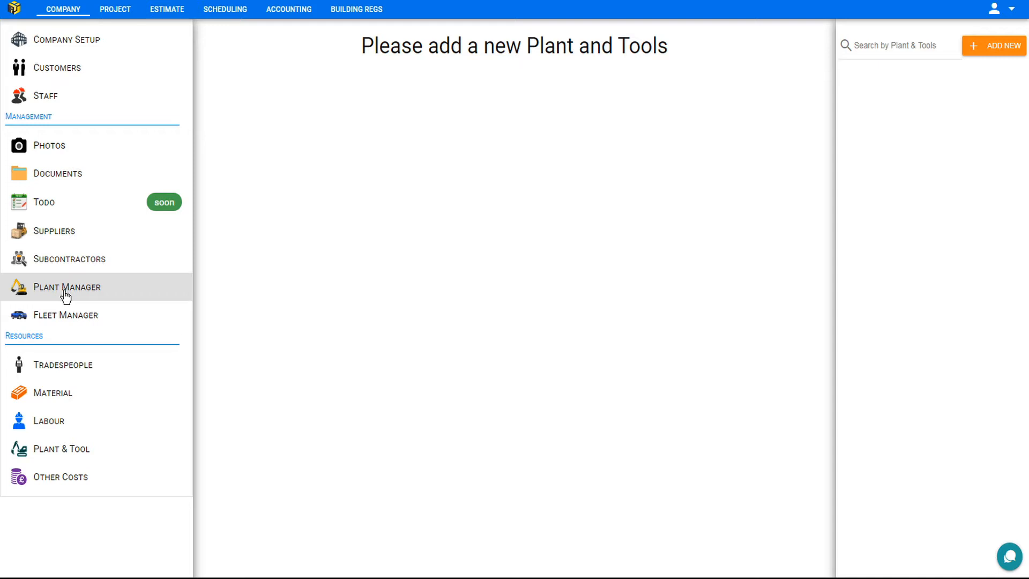
click(65, 319)
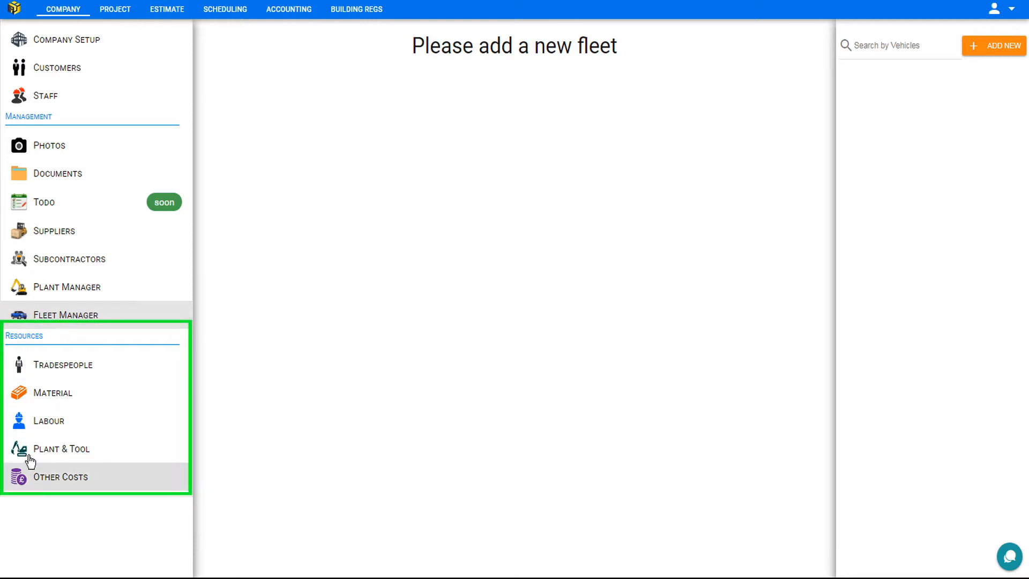
Open the tradespeople rates, select the Inner London region and switch the rates to daily
click(65, 369)
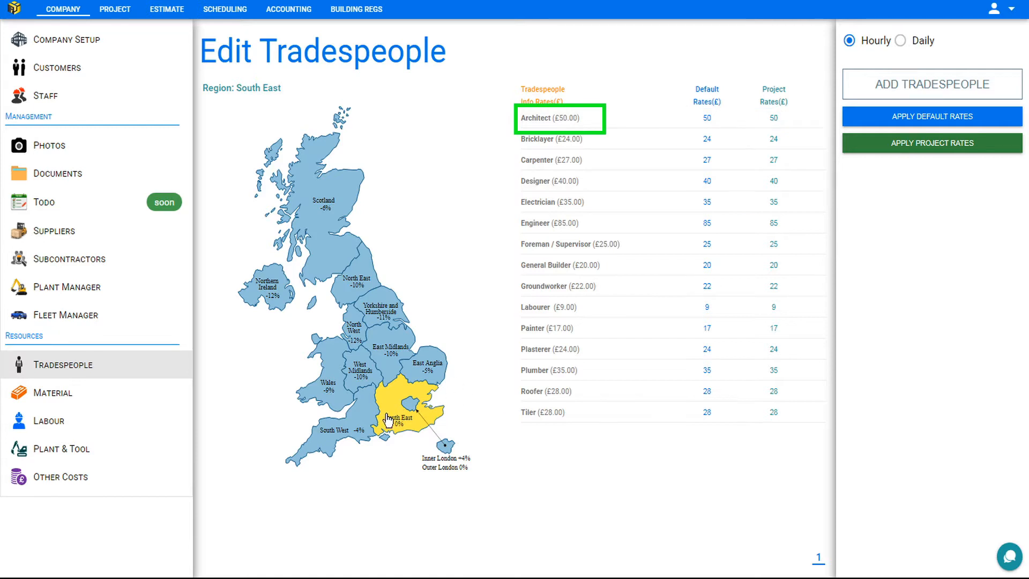
click(410, 403)
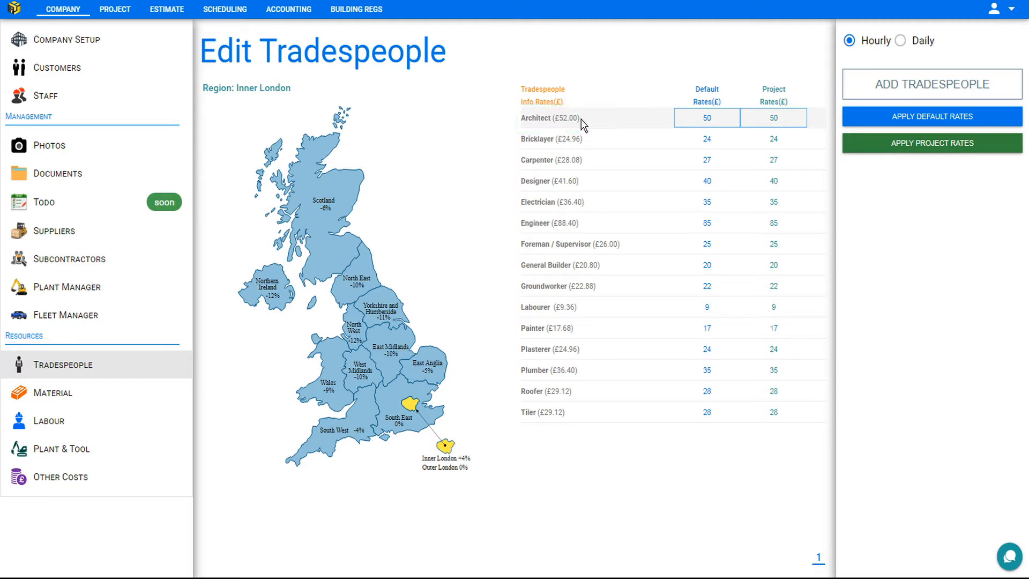
click(904, 41)
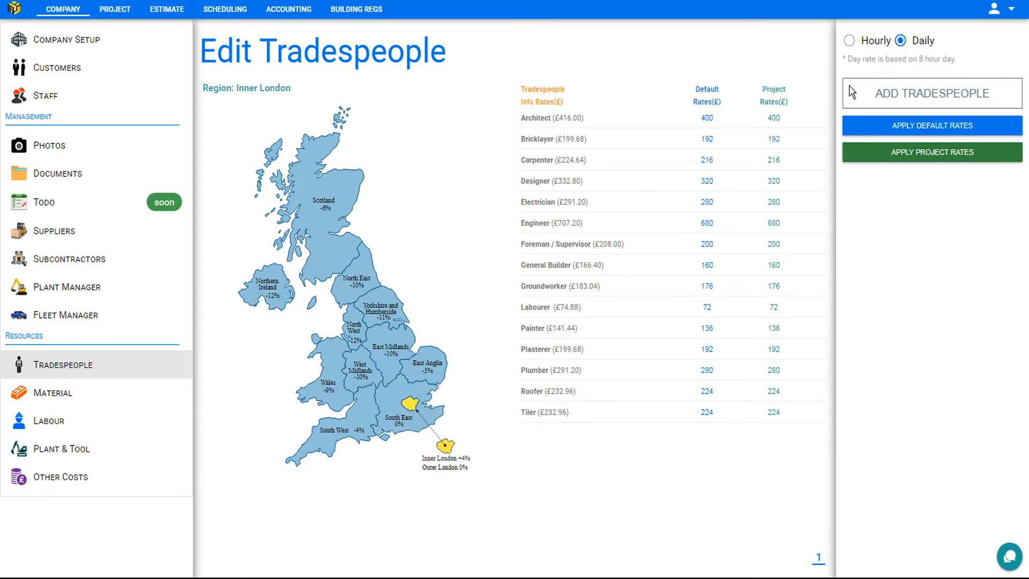
Copy the Inner London info rates into the default rates for all tradespeople
click(928, 131)
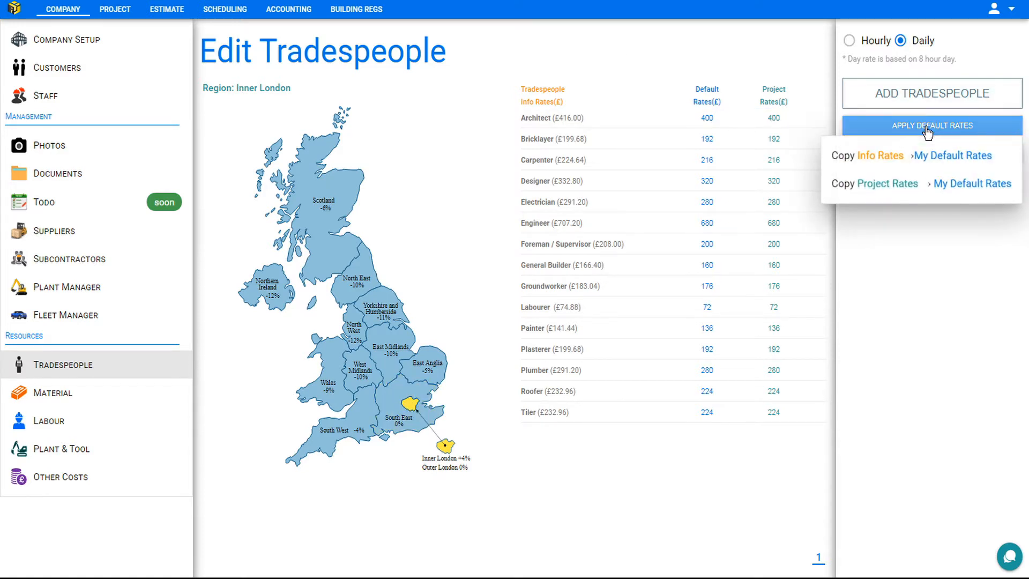
click(930, 156)
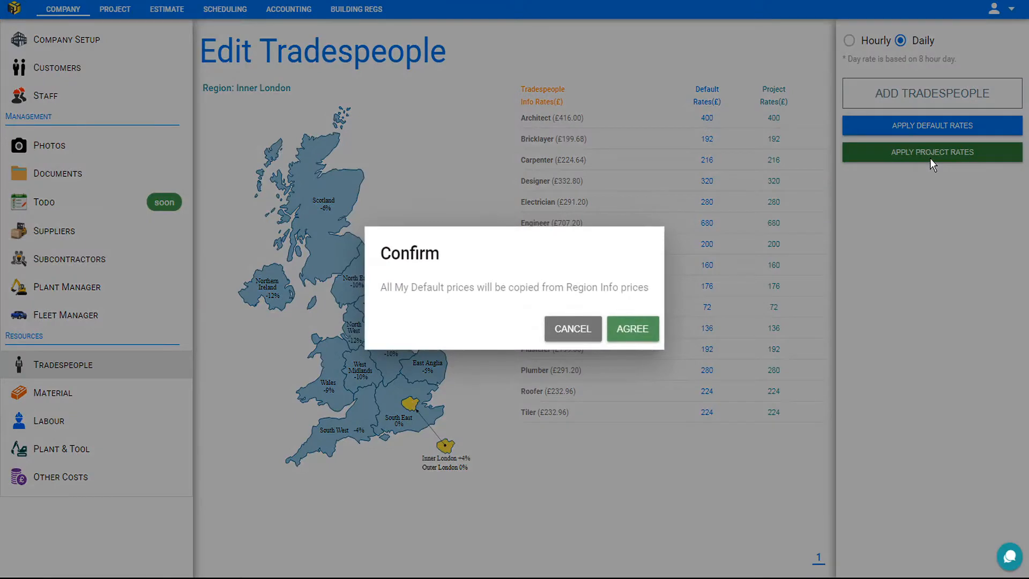
click(643, 333)
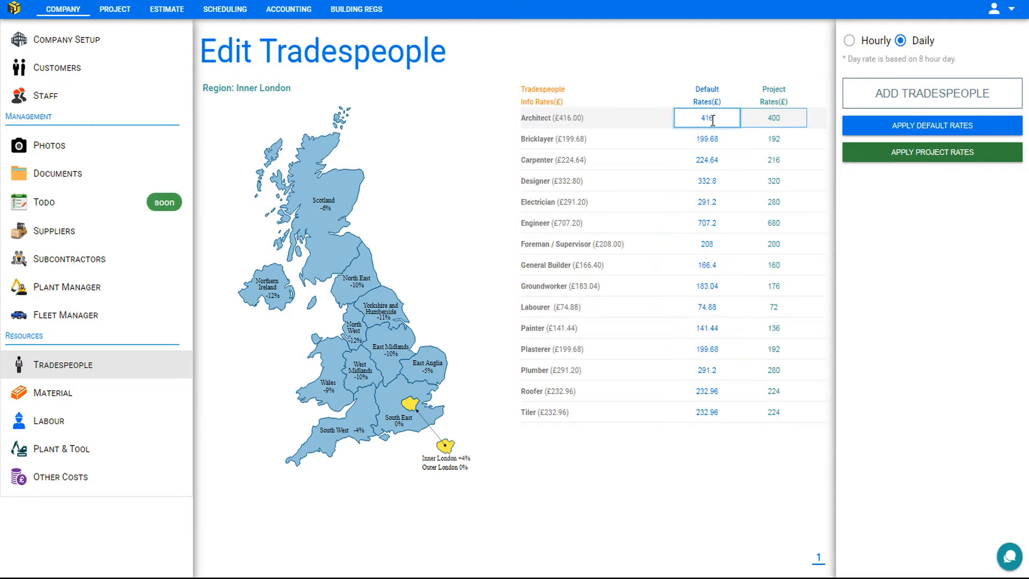
Select the East Midlands region and copy its info rates into the project rates for all tradespeople
click(385, 361)
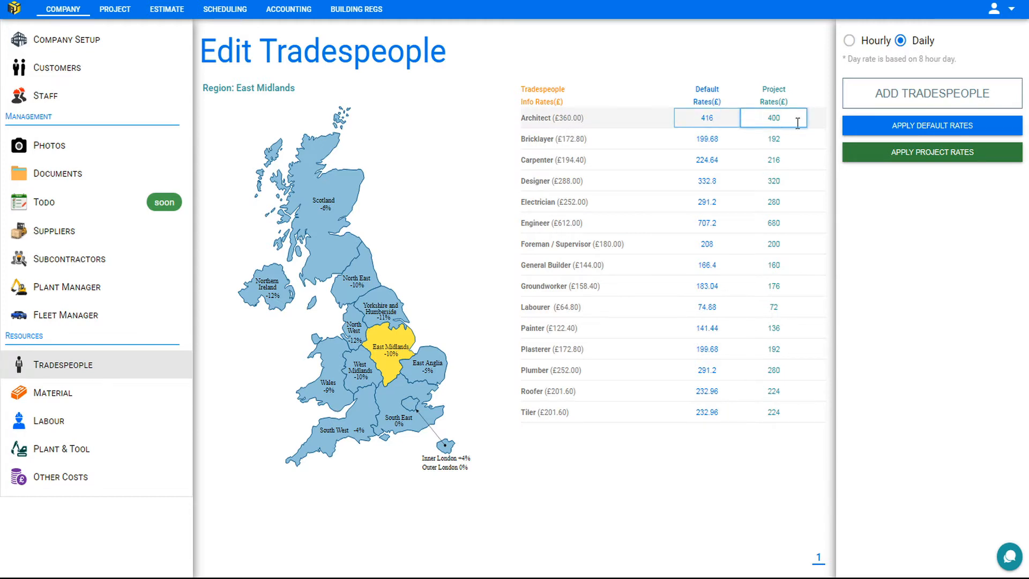
click(952, 158)
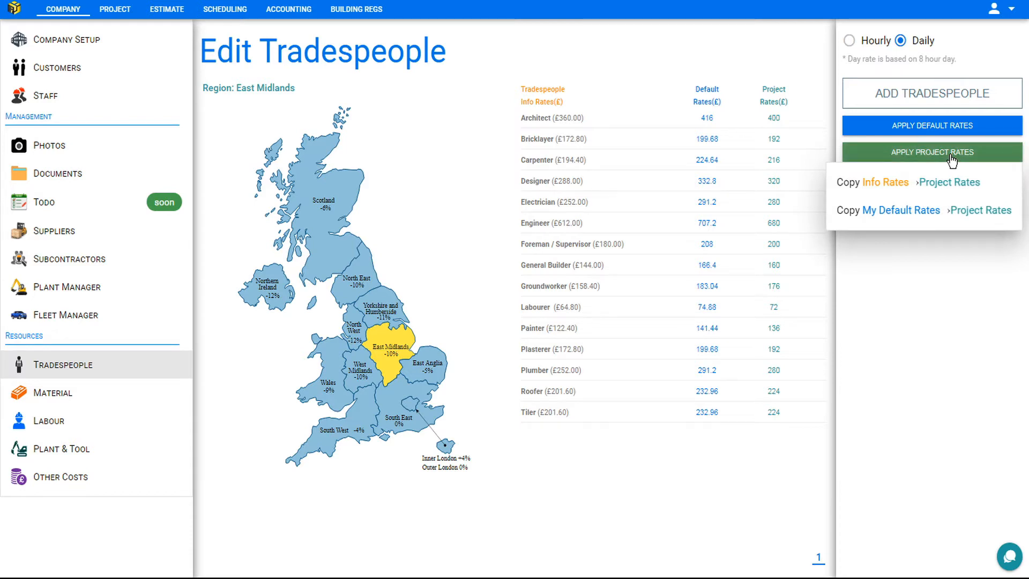
click(942, 188)
click(643, 329)
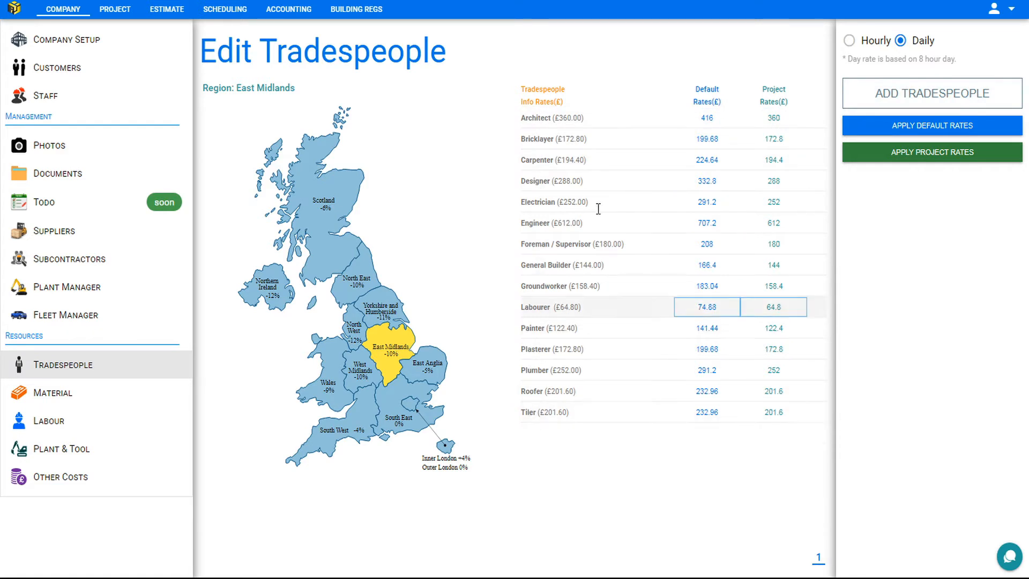
Add a tradespeople entry titled "2 Bricklayers & 1 Labourer" with a price per hour of 60
click(944, 98)
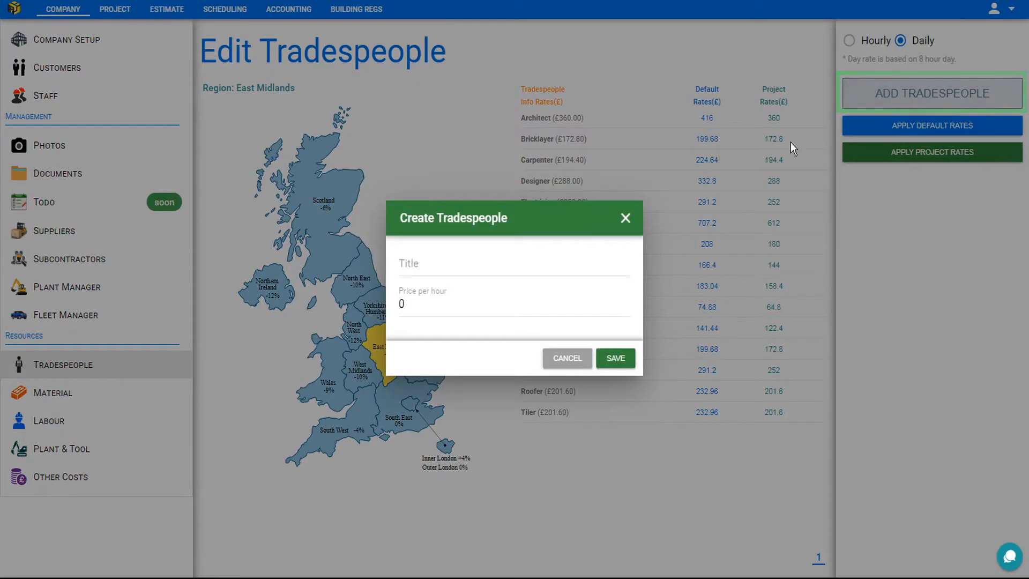
click(510, 266)
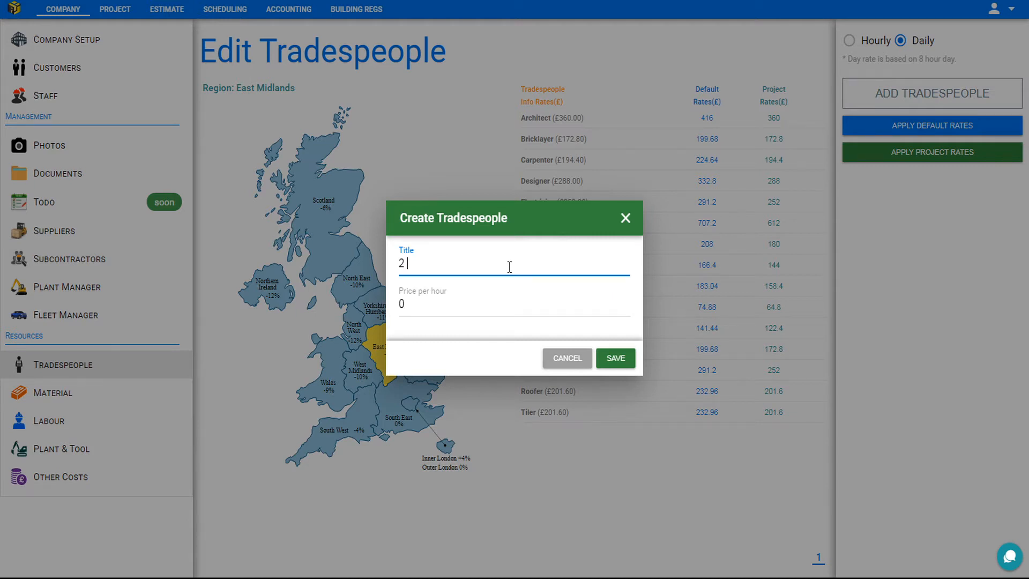
text(2 Bricklayers & 1 Labourer)
key(Tab)
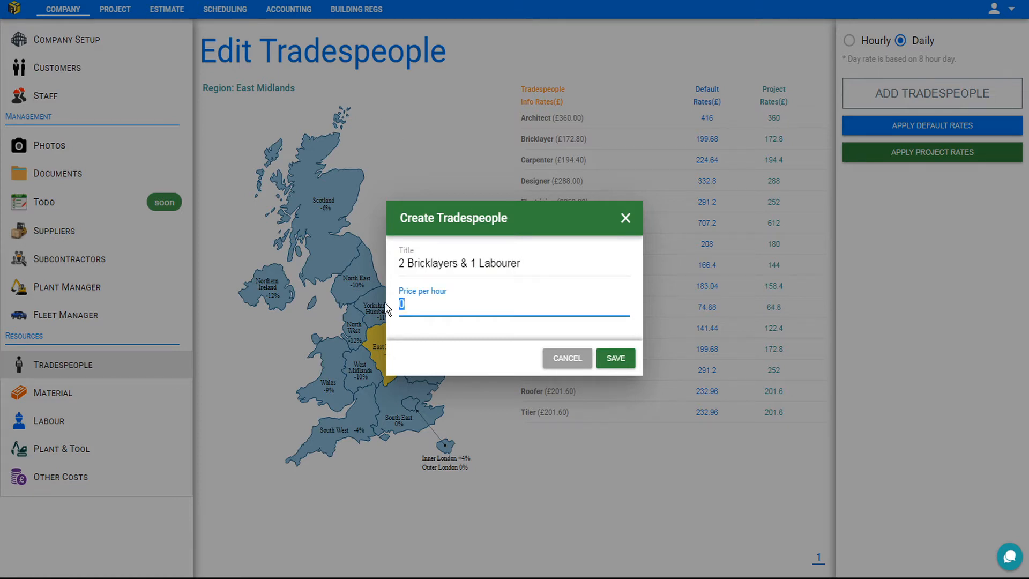
text(60)
click(613, 365)
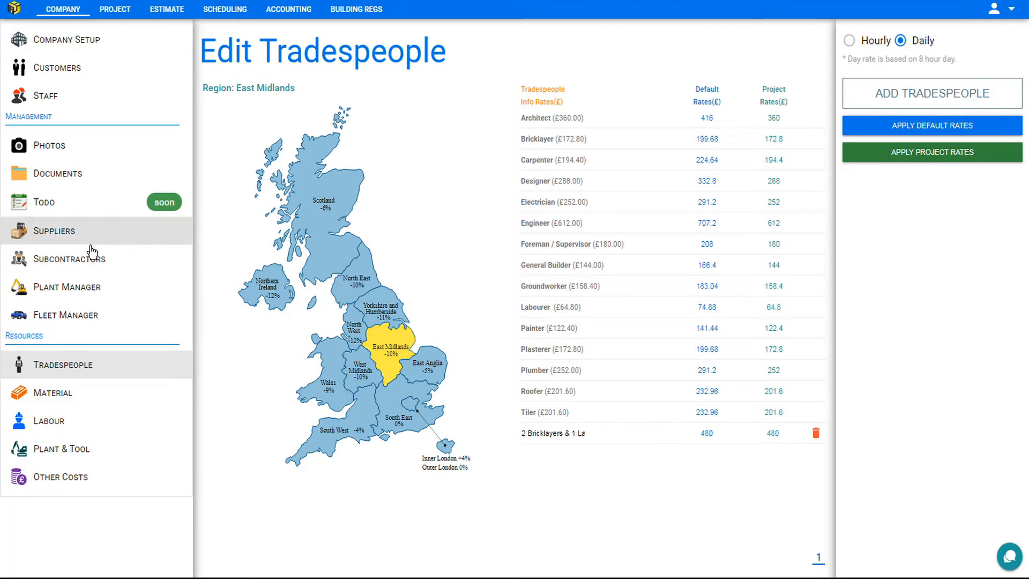
Open the material library and search it for "cement"
click(63, 396)
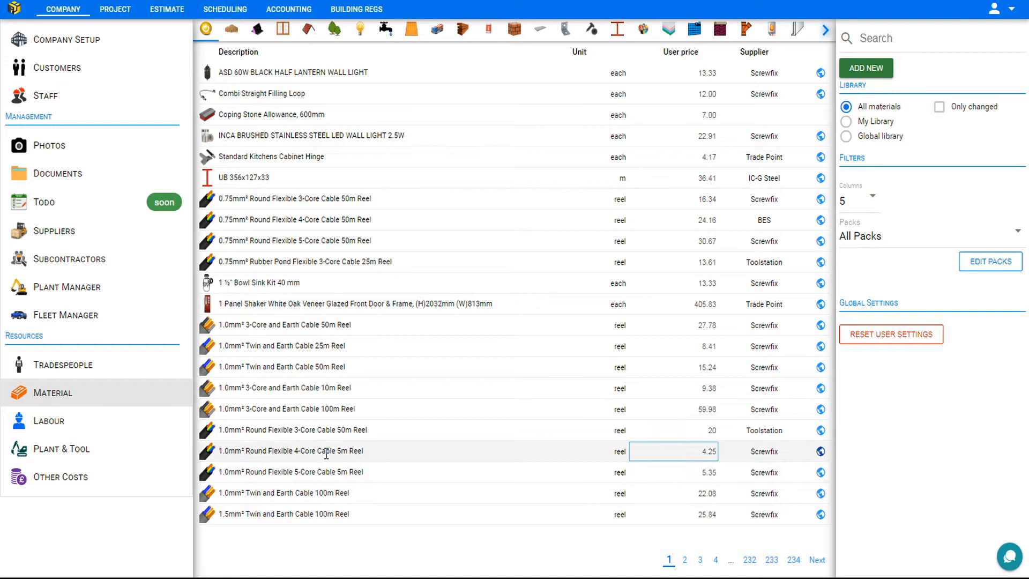
click(867, 39)
text(ceme)
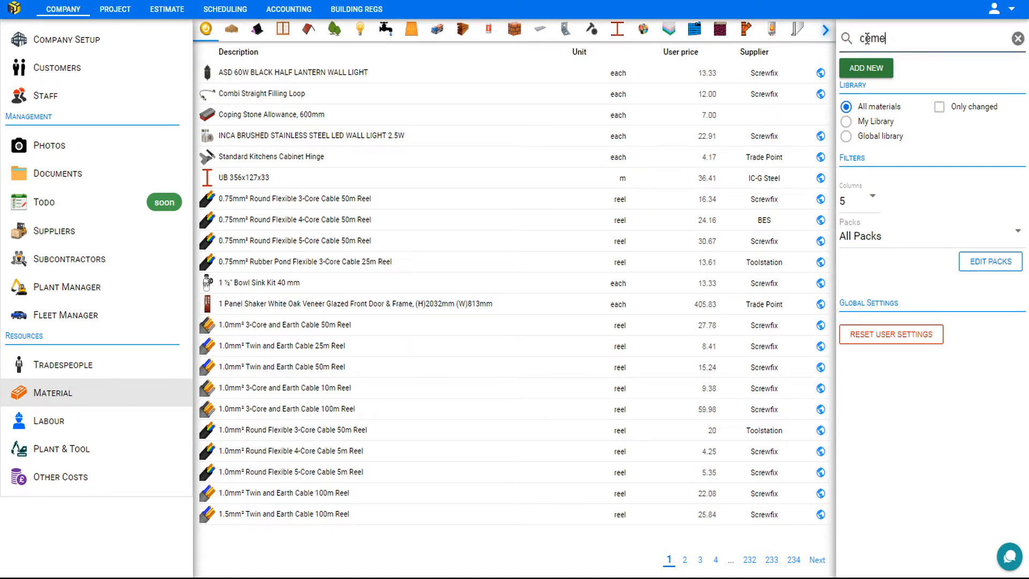
text(nt)
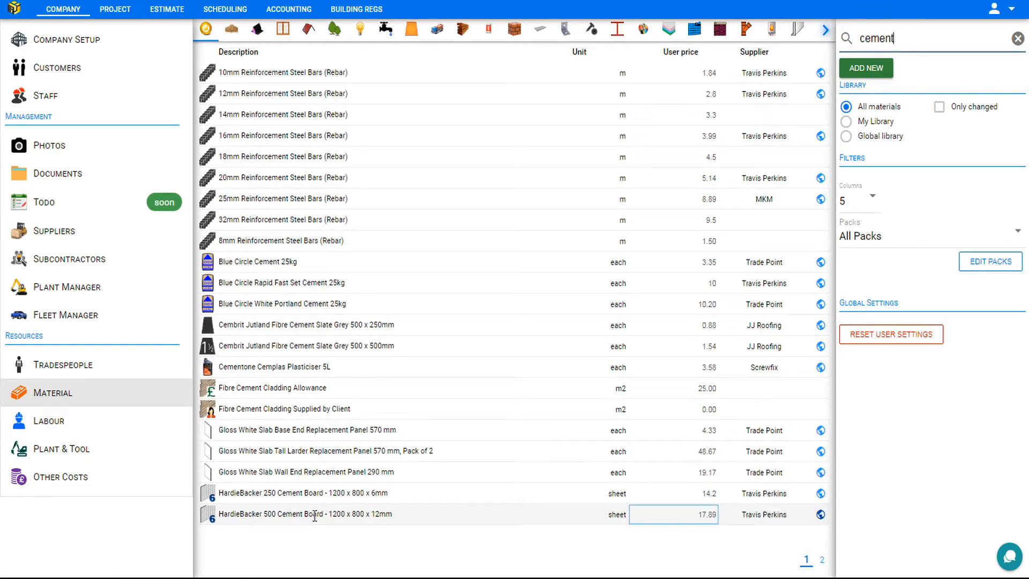
Create a material titled "Waterproof Concrete" with unit m3, price 110 and category Concrete
click(878, 72)
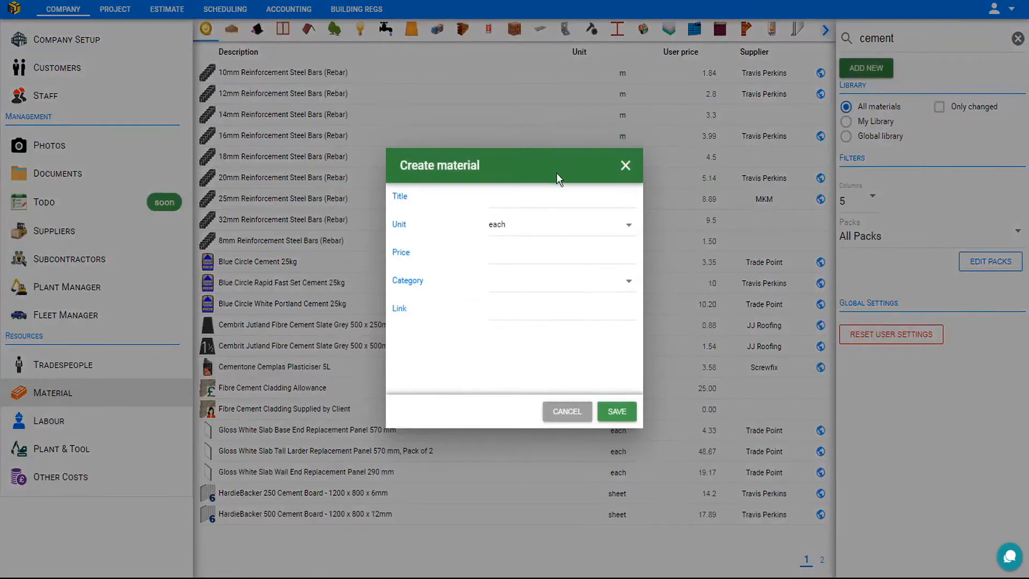
click(498, 197)
text(Waterproof Concrete)
click(508, 229)
click(507, 291)
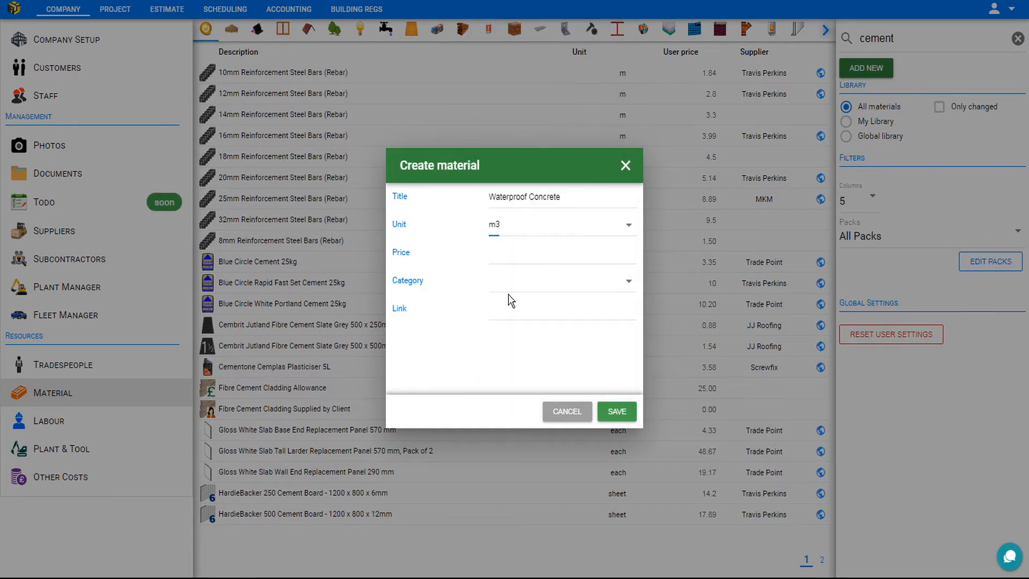
click(511, 252)
text(110)
click(515, 284)
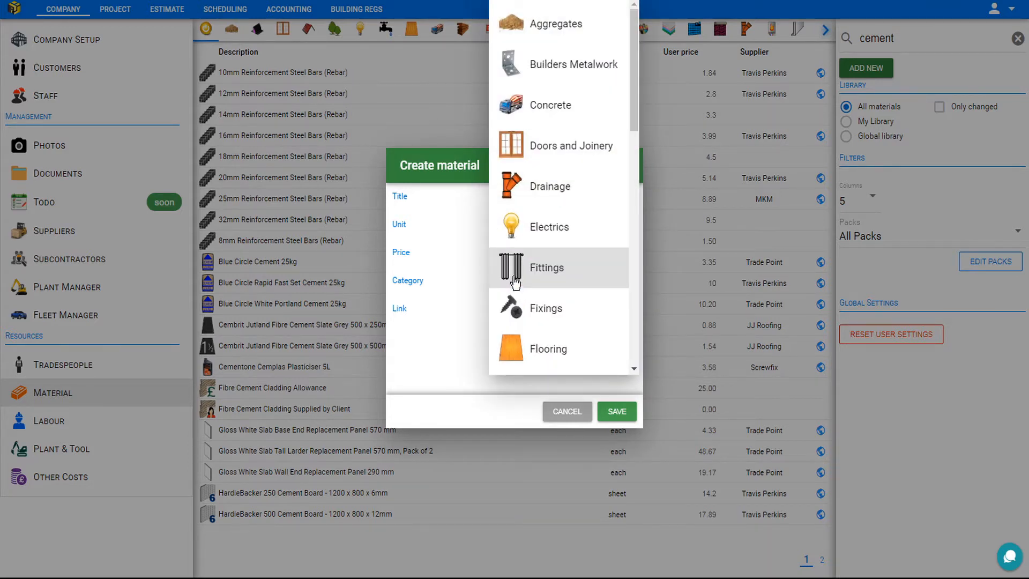
click(545, 109)
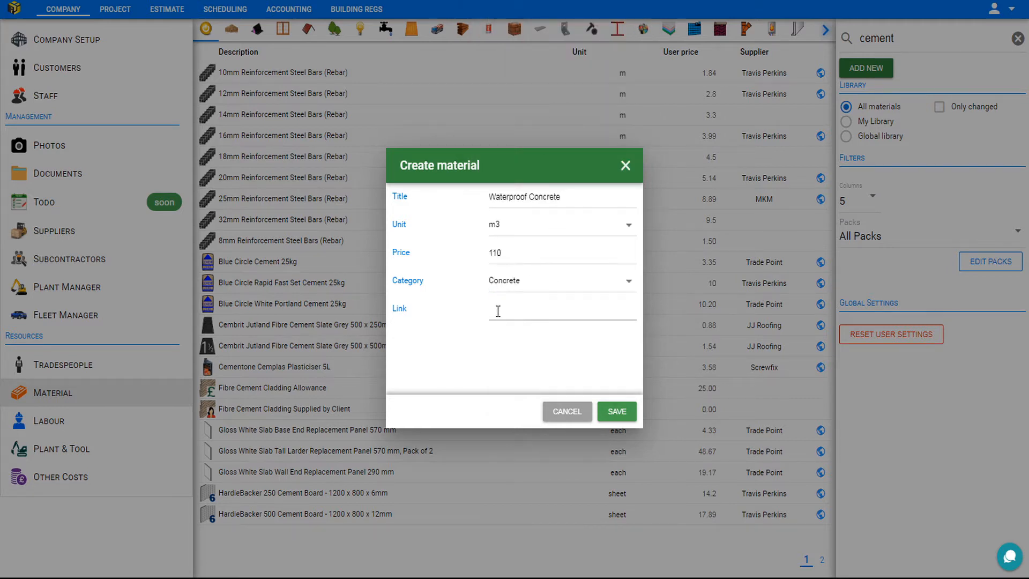
click(618, 411)
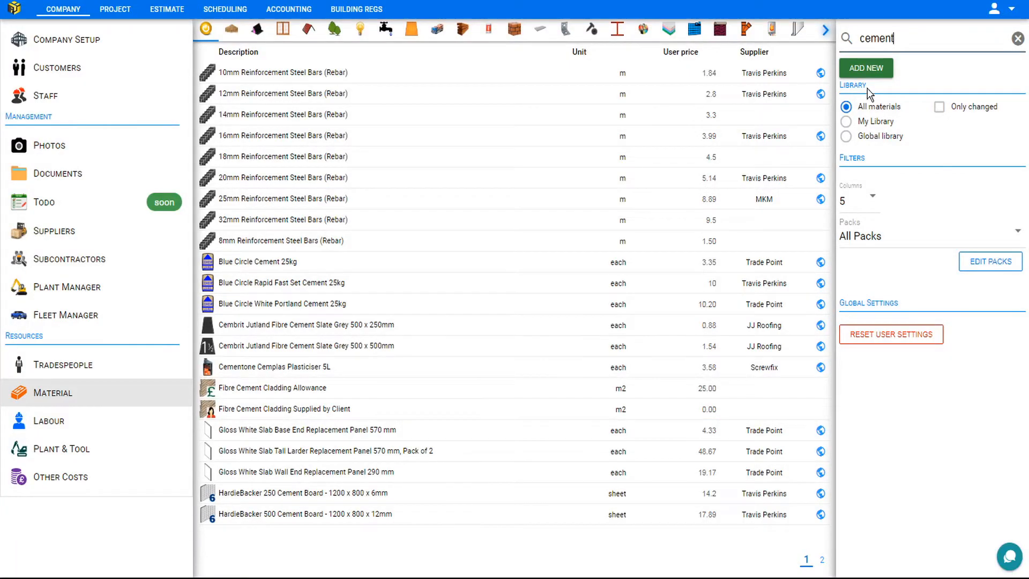
Clear the material search, show only My Library, and set the supplier of Waterproof Concrete to Travis Perkins
click(1018, 38)
click(846, 123)
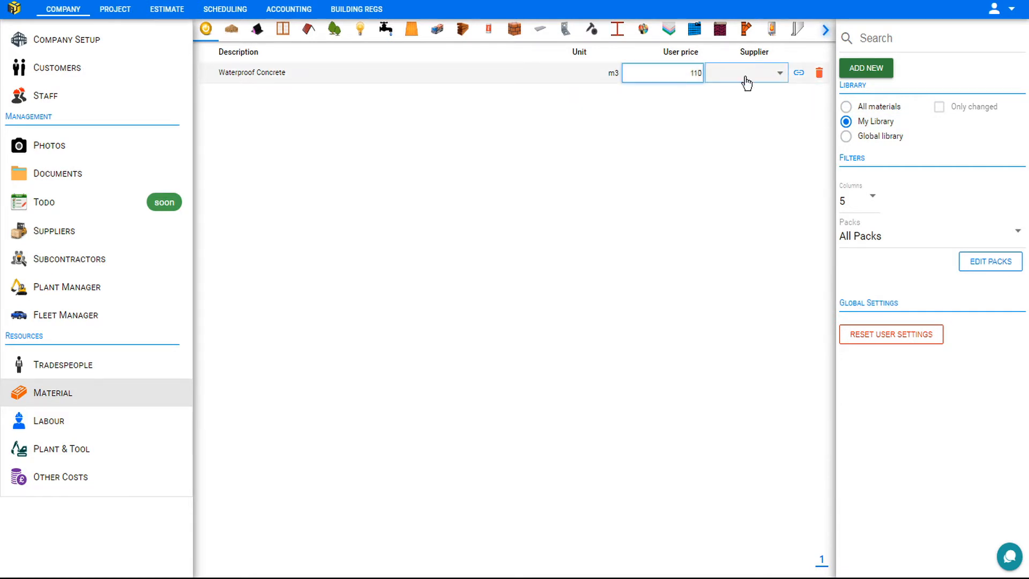
click(780, 75)
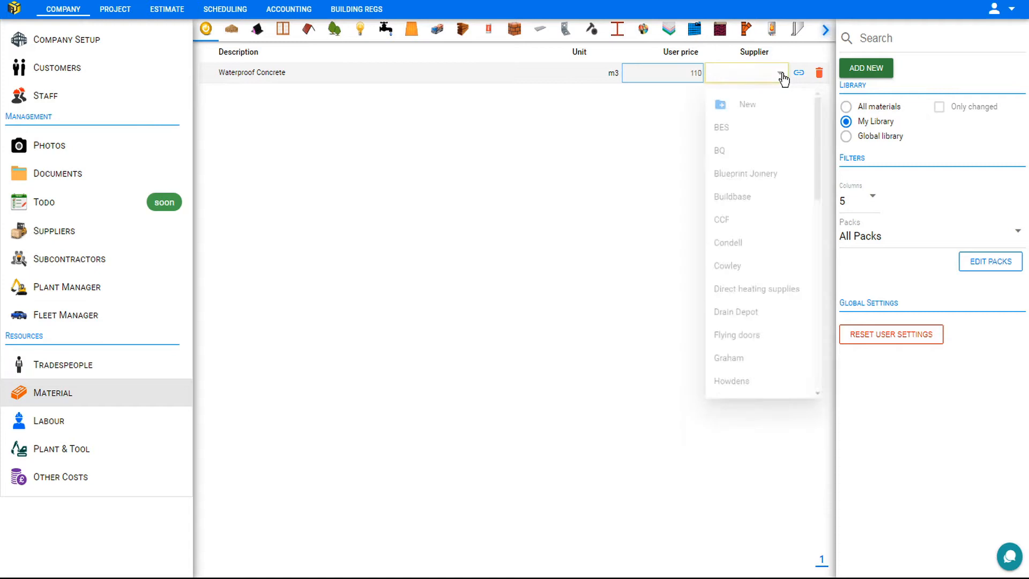
drag(845, 146, 843, 384)
click(777, 369)
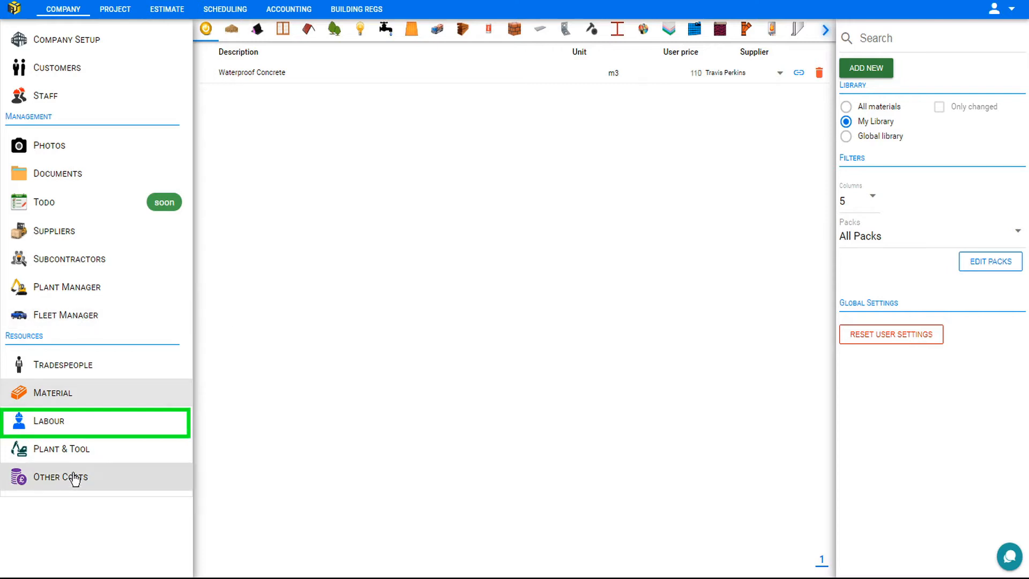
Open the labour library with all materials shown and search it for "tiling"
click(59, 427)
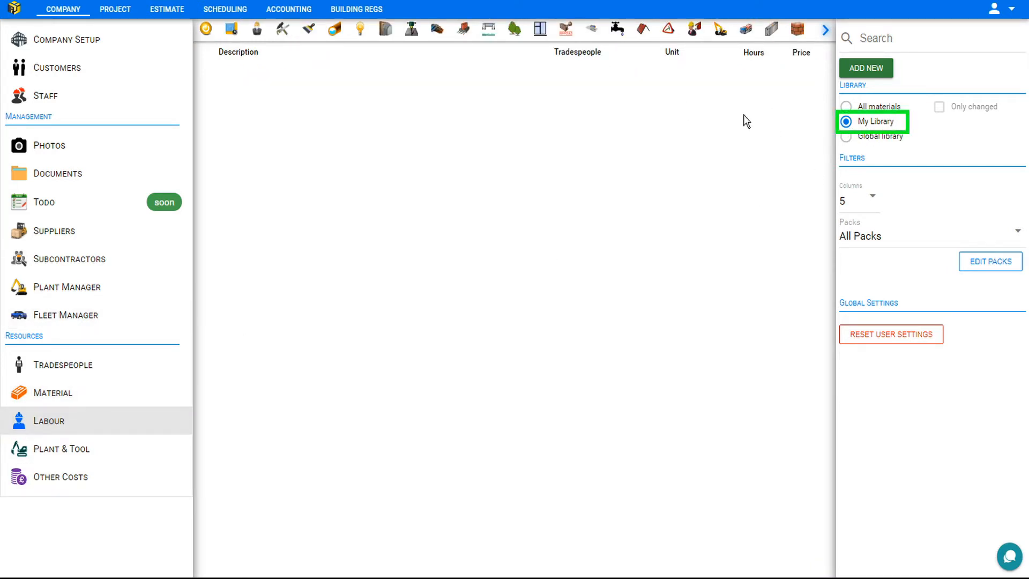
click(845, 108)
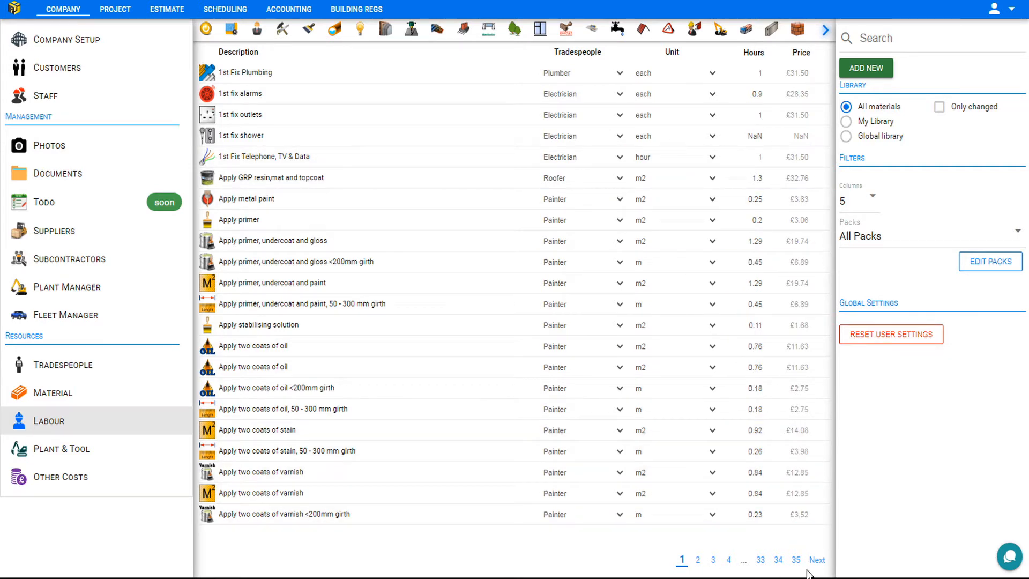
click(885, 40)
text(ti)
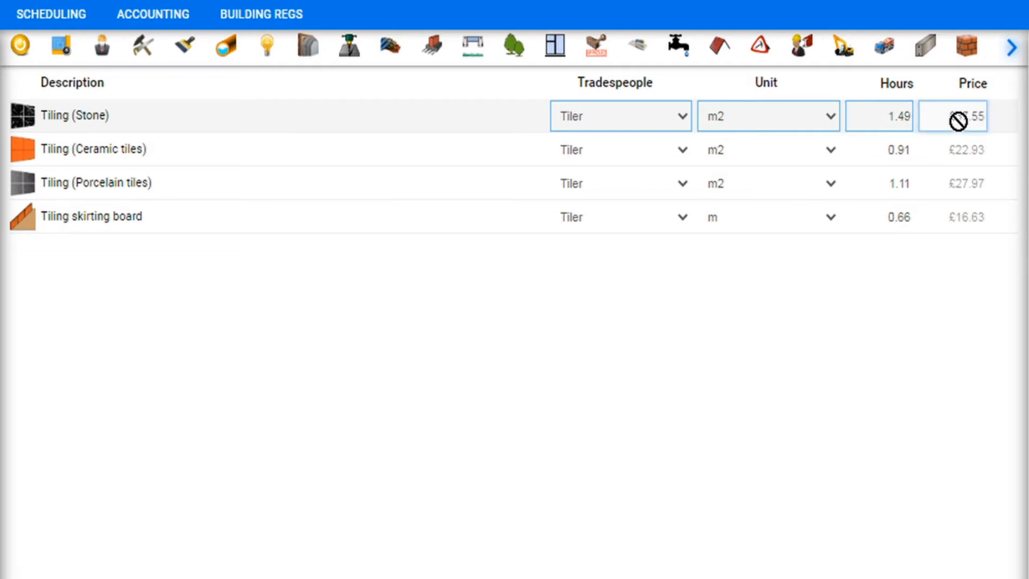
Change the tradesperson for Tiling (Stone) to Labourer and list only the changed labour items
click(682, 127)
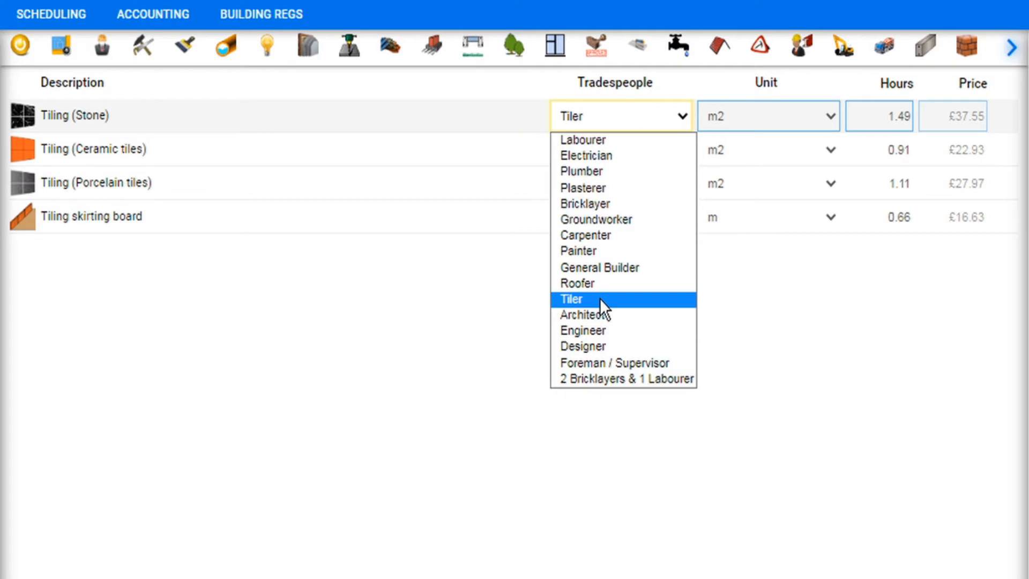
click(604, 139)
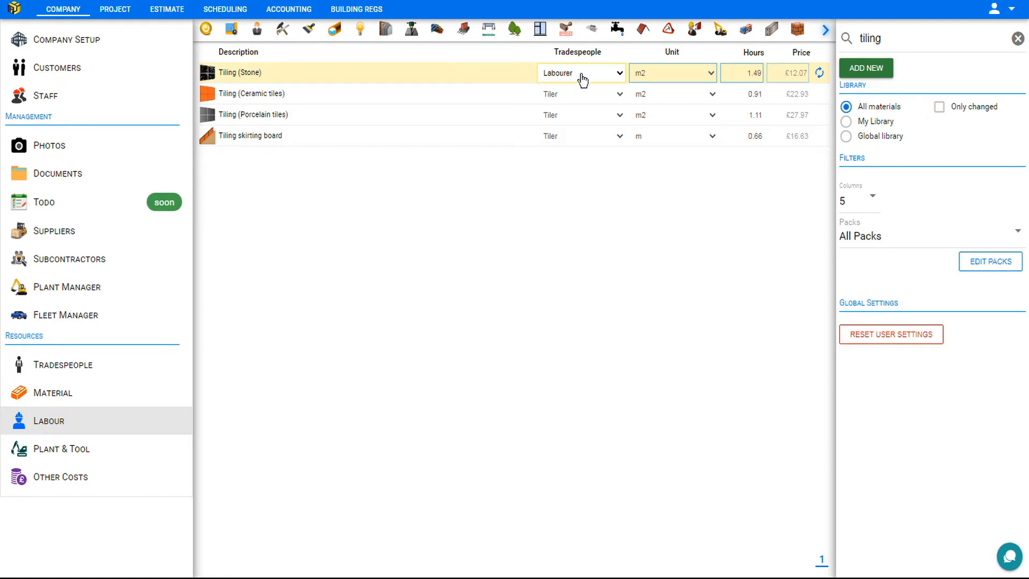
click(940, 109)
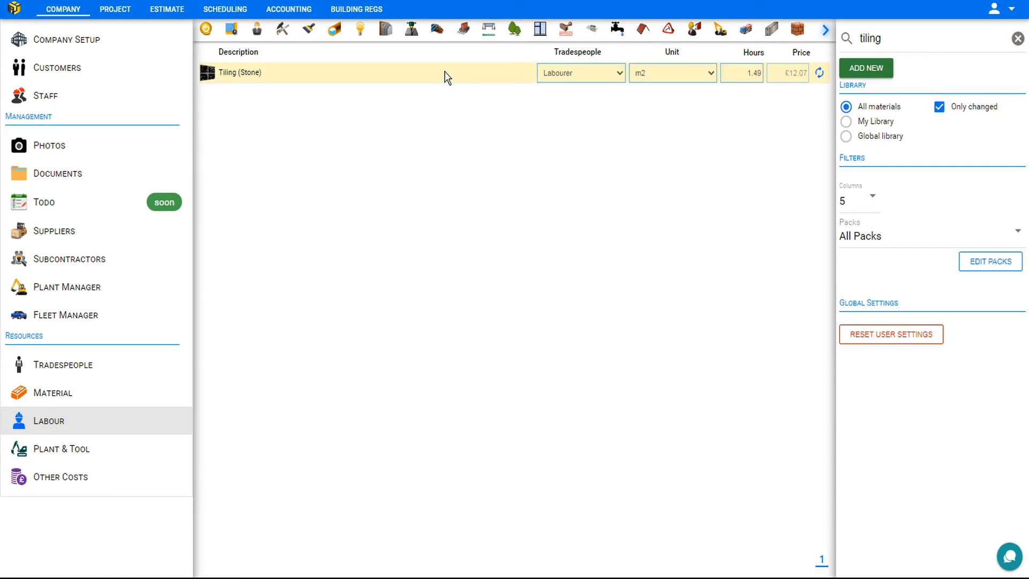
Reset the Tiling (Stone) labour item to its system settings
click(820, 74)
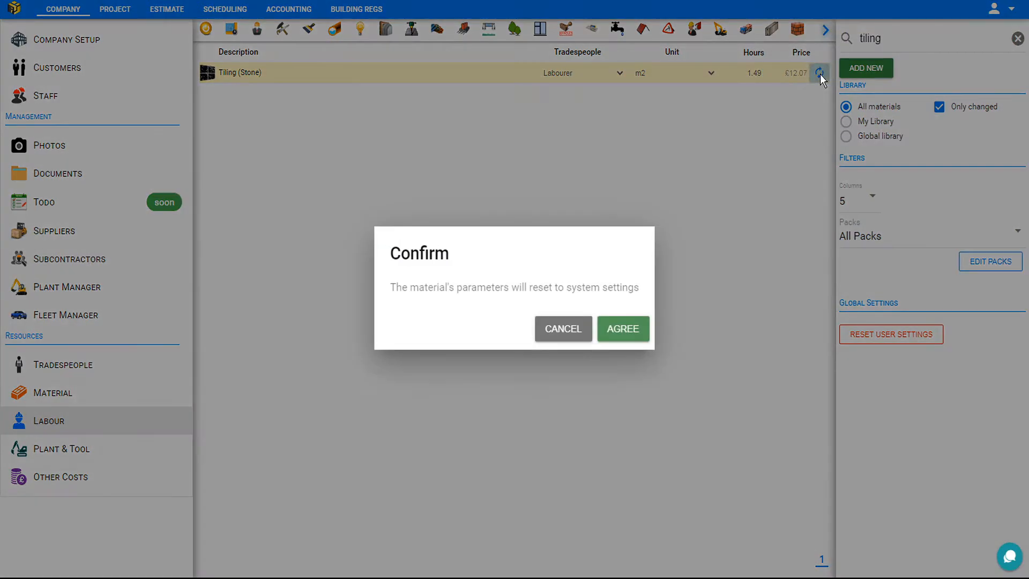
click(618, 336)
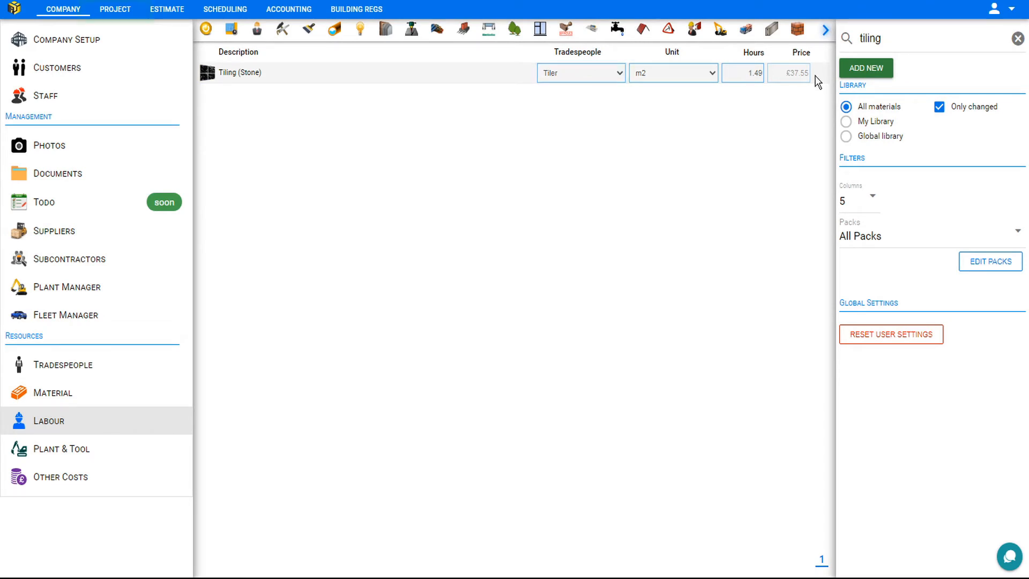
Go to the projects and create a new project titled with the customer's first name and the word House
click(122, 13)
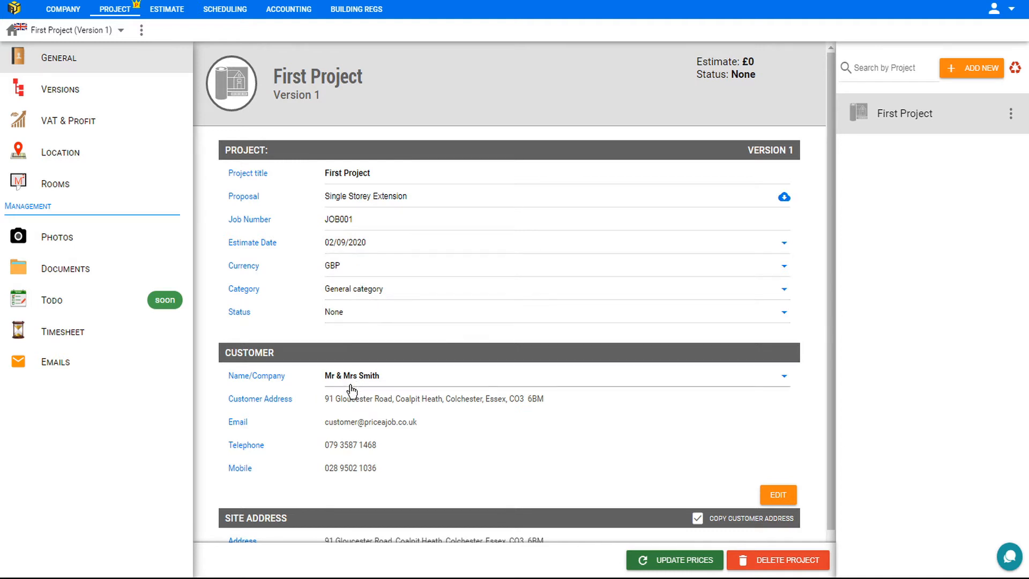
scroll(352, 390, down, 1)
scroll(349, 388, up, 1)
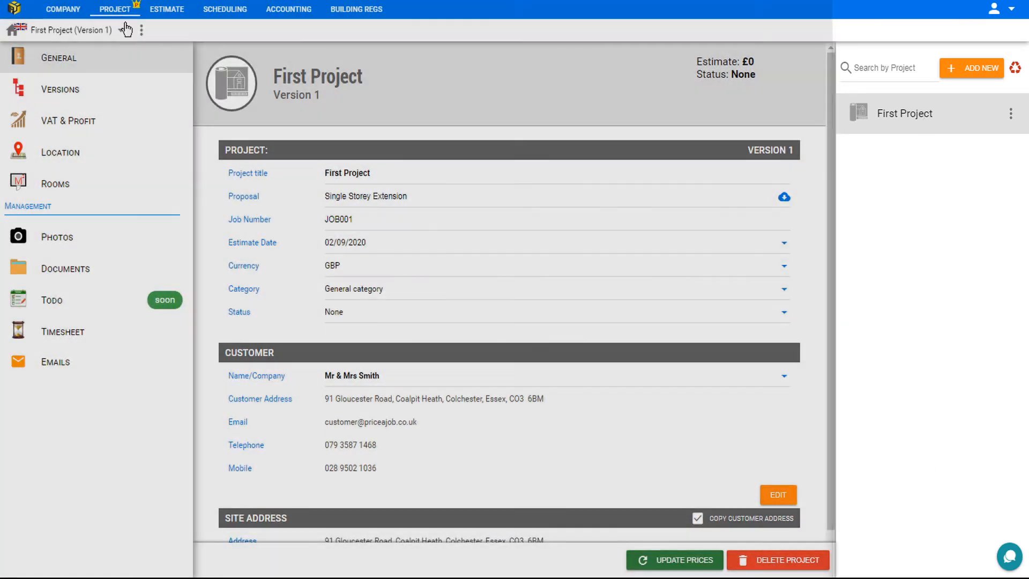
click(122, 30)
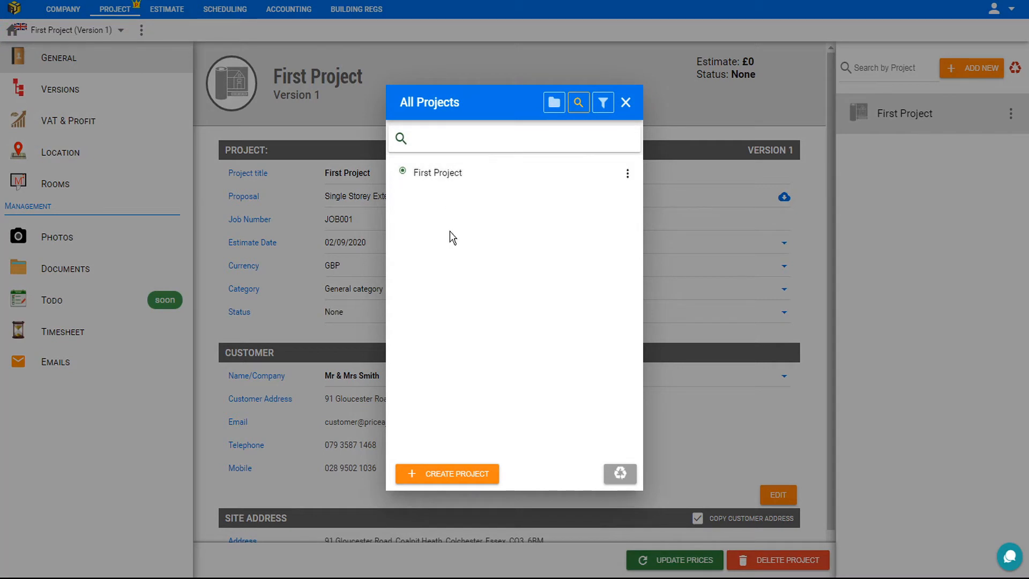
click(457, 475)
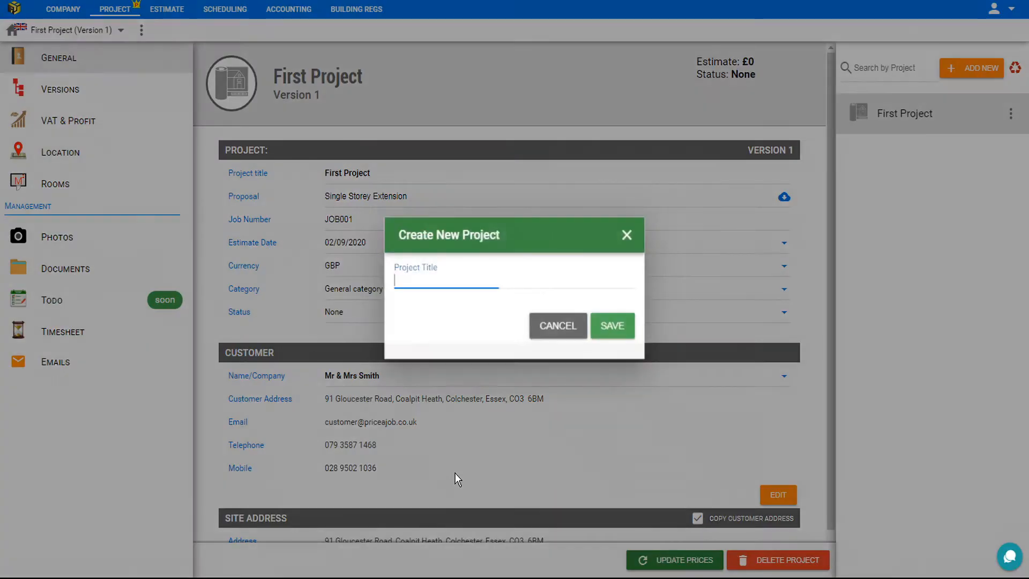
text(Dave's House)
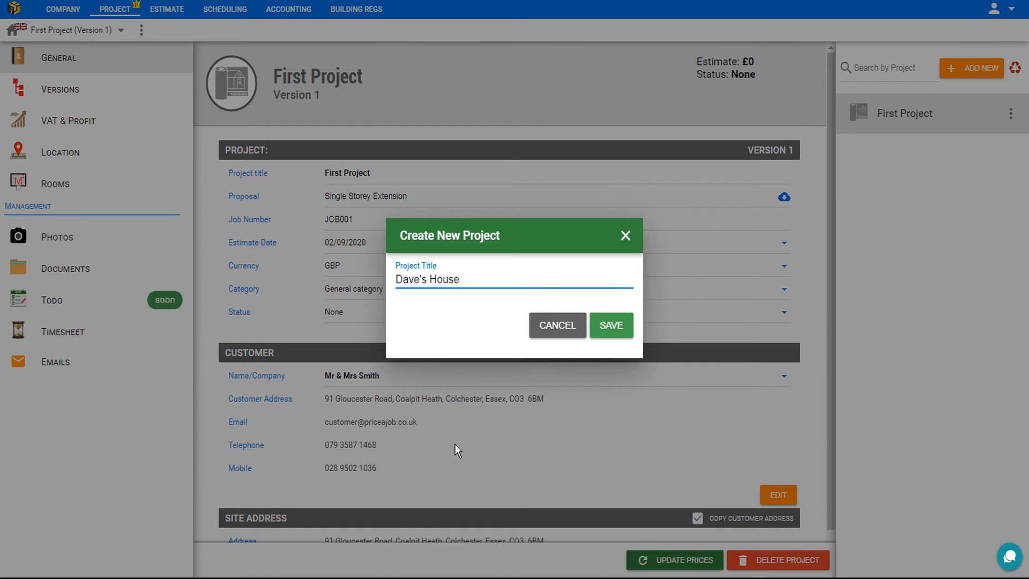
click(623, 328)
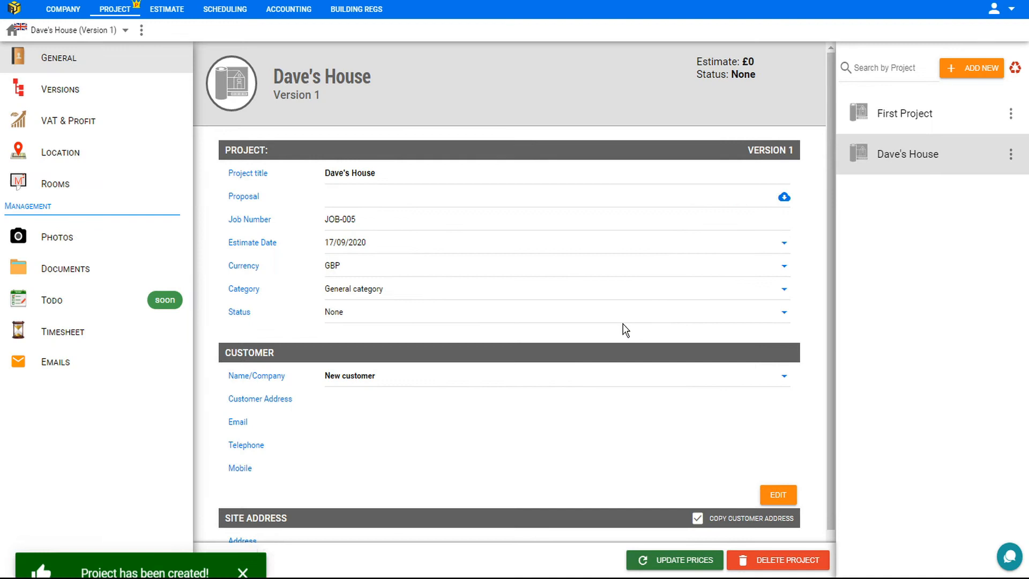
Set the new project's proposal to "Single Storey Ext. (6x3m)", keeping the preset job number and estimate date
click(360, 194)
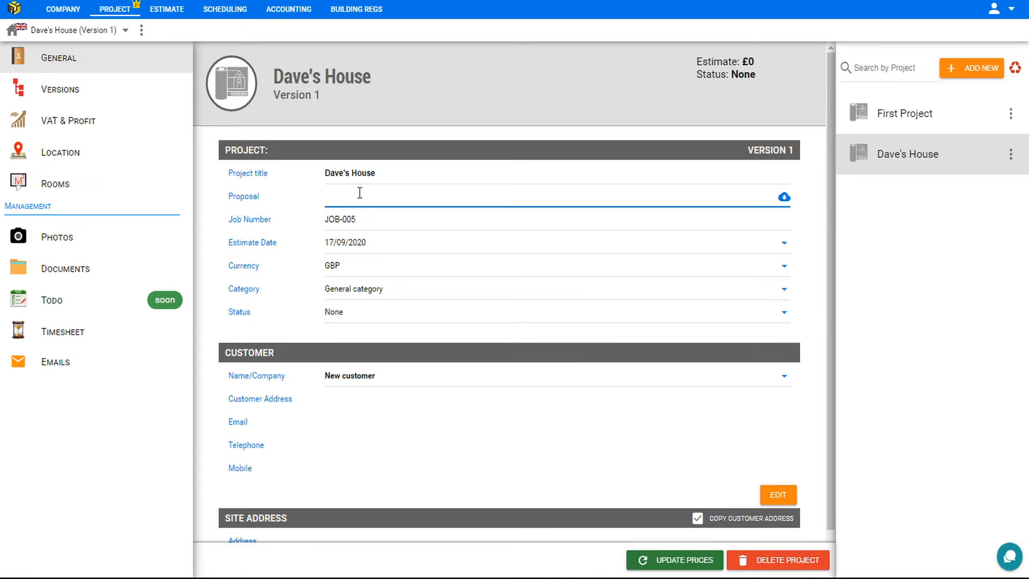
text(Single Storey Ext. (6x3m))
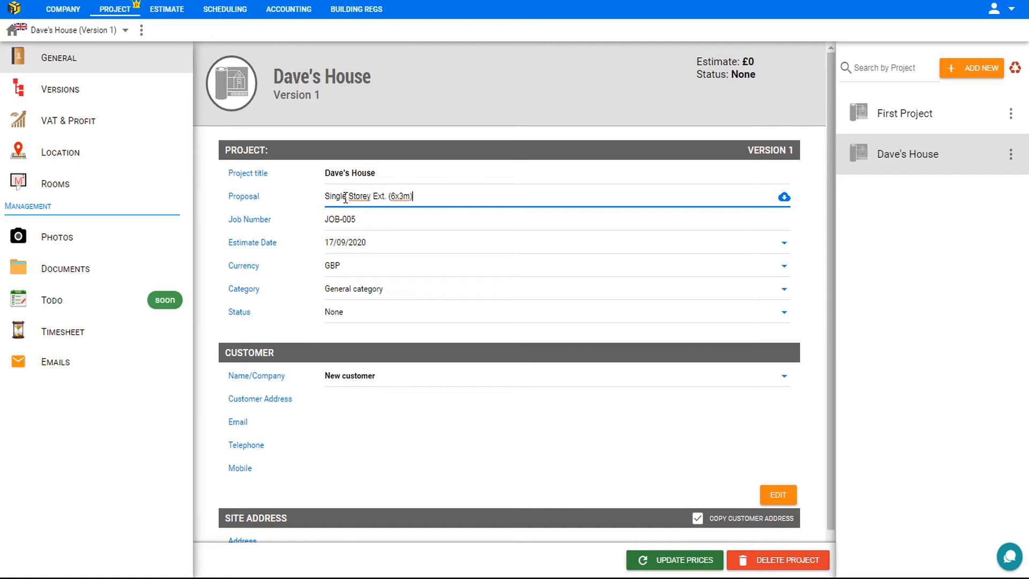
click(374, 220)
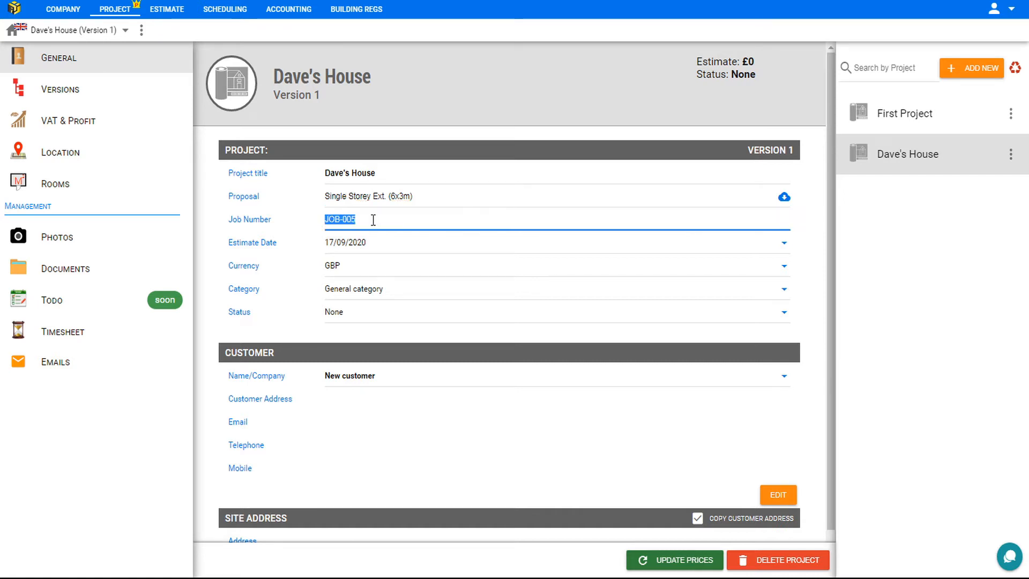
click(375, 242)
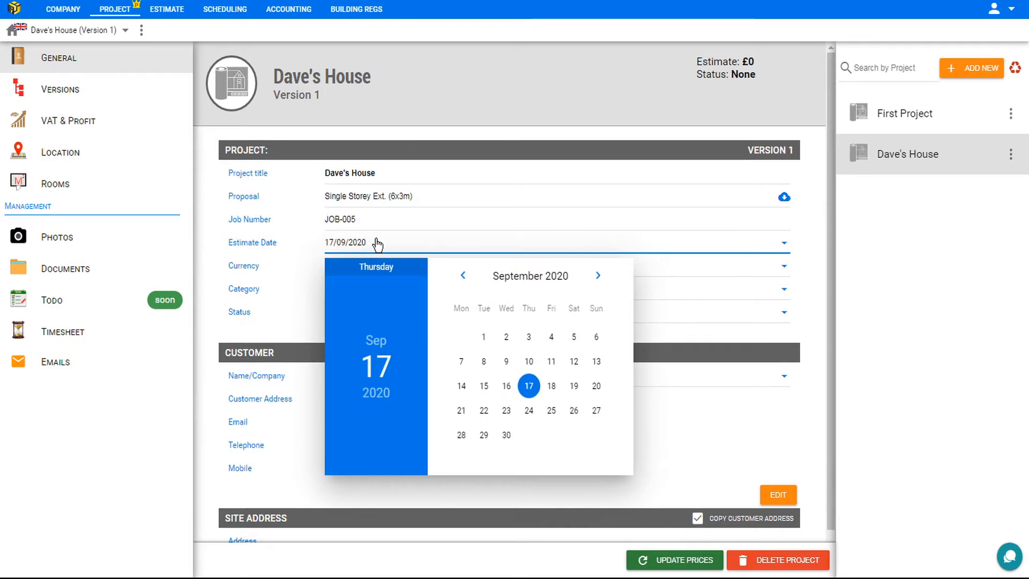
click(377, 244)
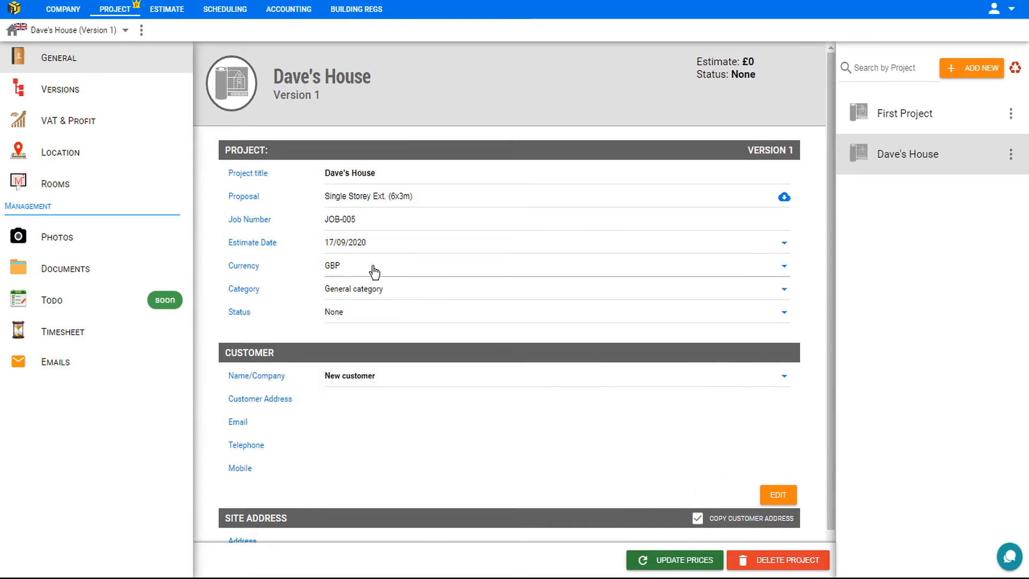
Keep the project in General category and set its status to Draft
click(383, 293)
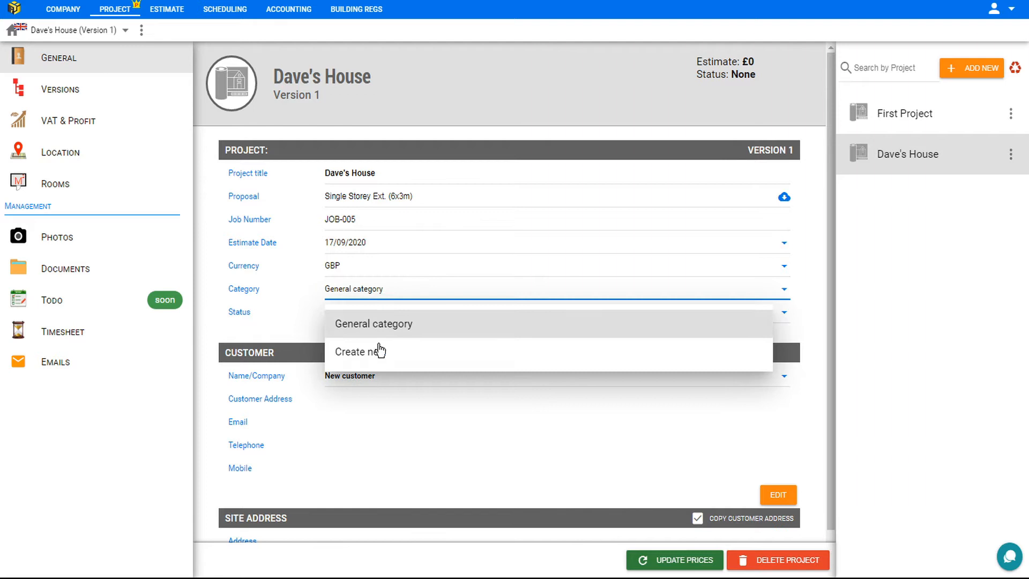
click(378, 325)
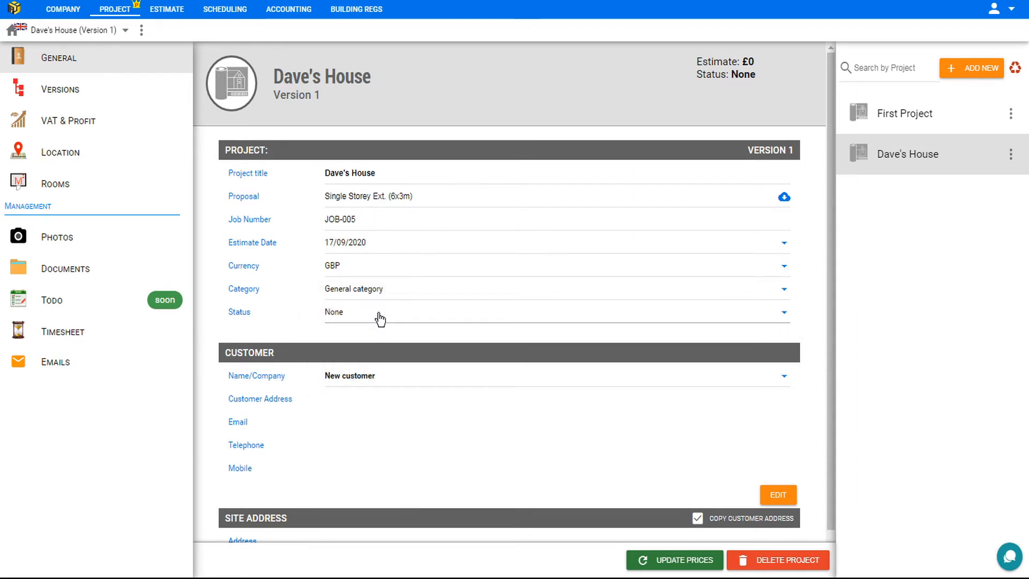
click(380, 320)
click(360, 375)
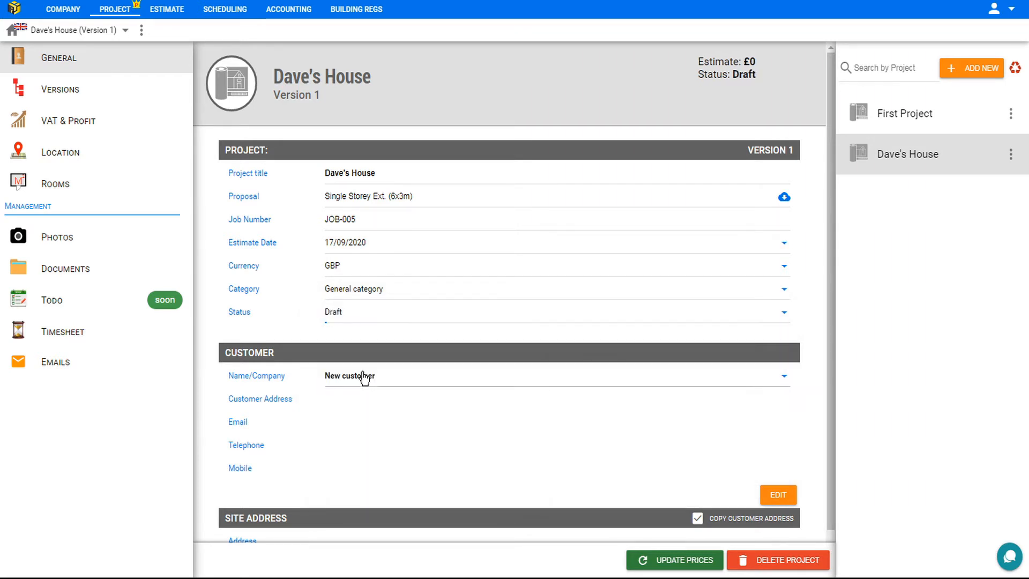
Assign the first saved customer in the list to the project
click(387, 380)
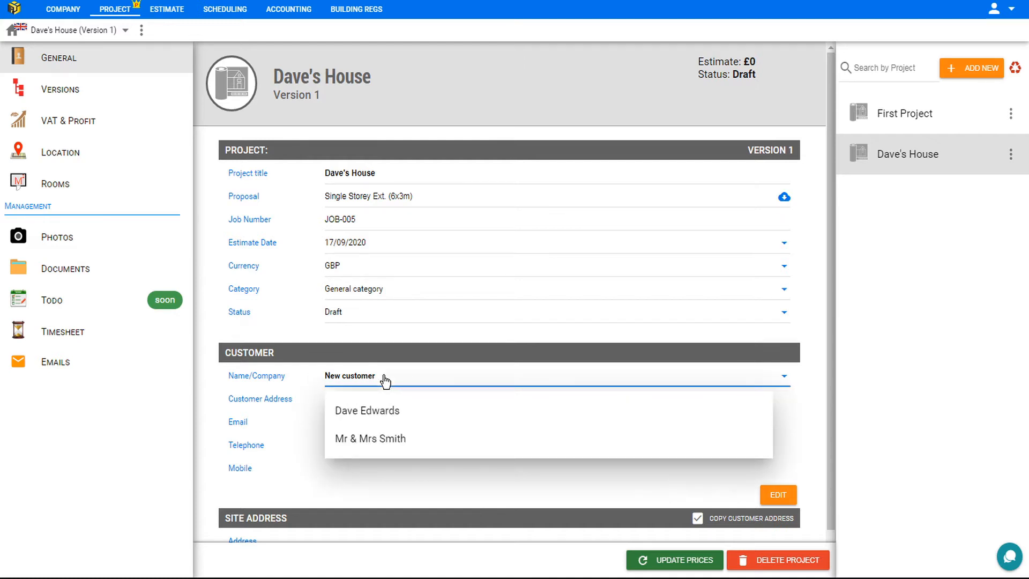
click(383, 412)
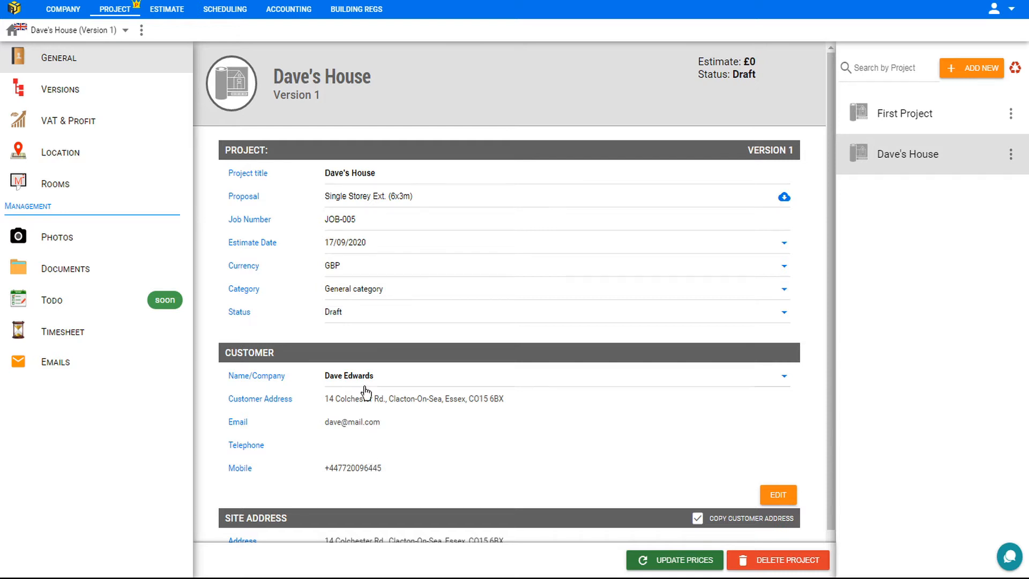
Look up the assigned customer's record in the company's customer list and return to the project
click(73, 11)
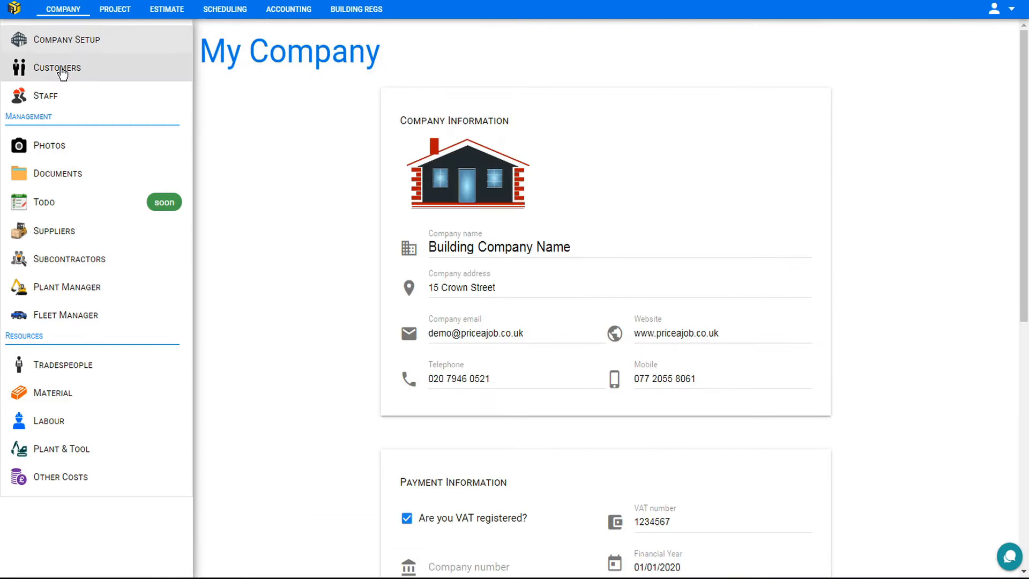
click(64, 68)
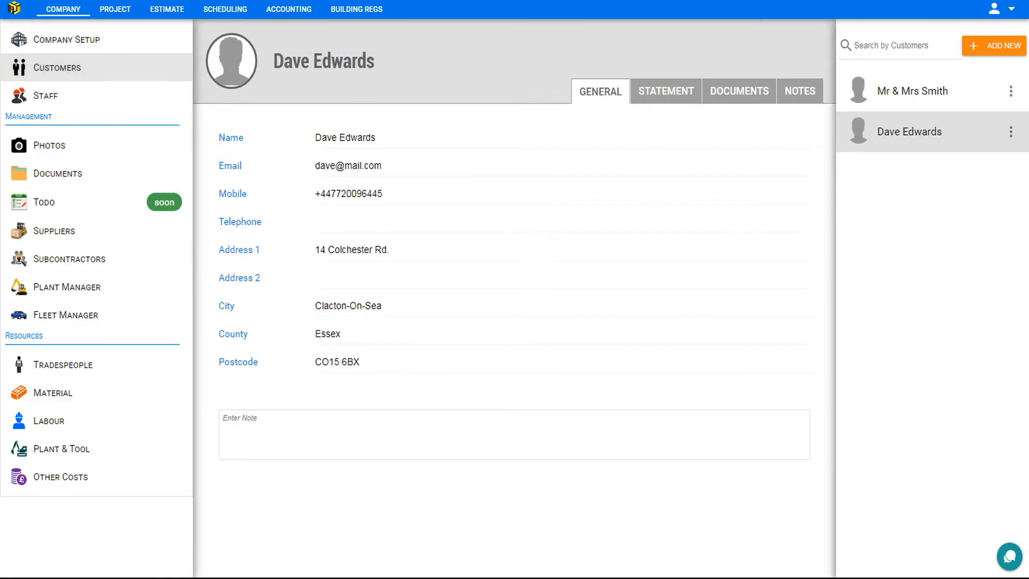
click(114, 11)
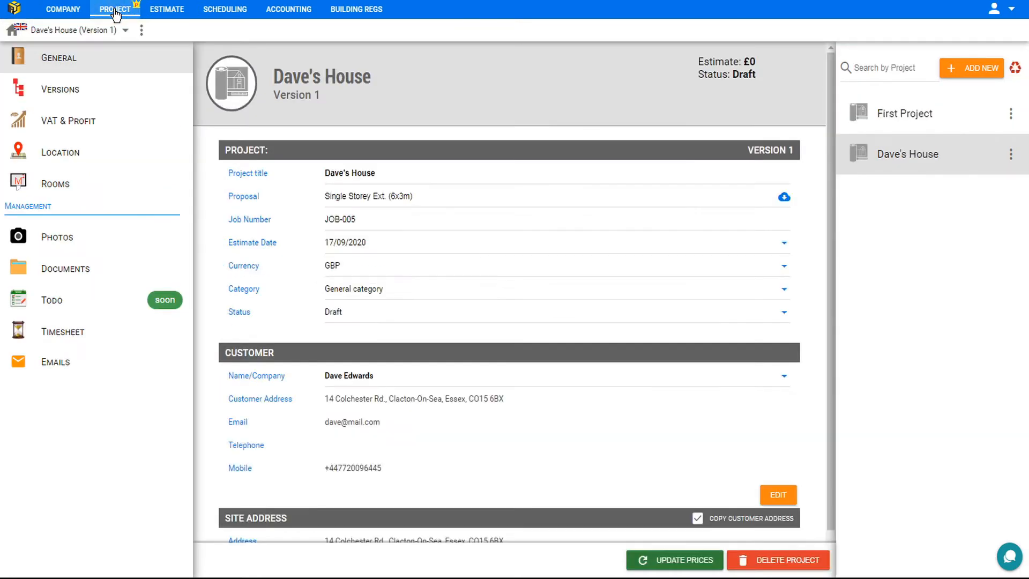
Create a second version of the project from scratch, titled Version 2
scroll(363, 461, down, 1)
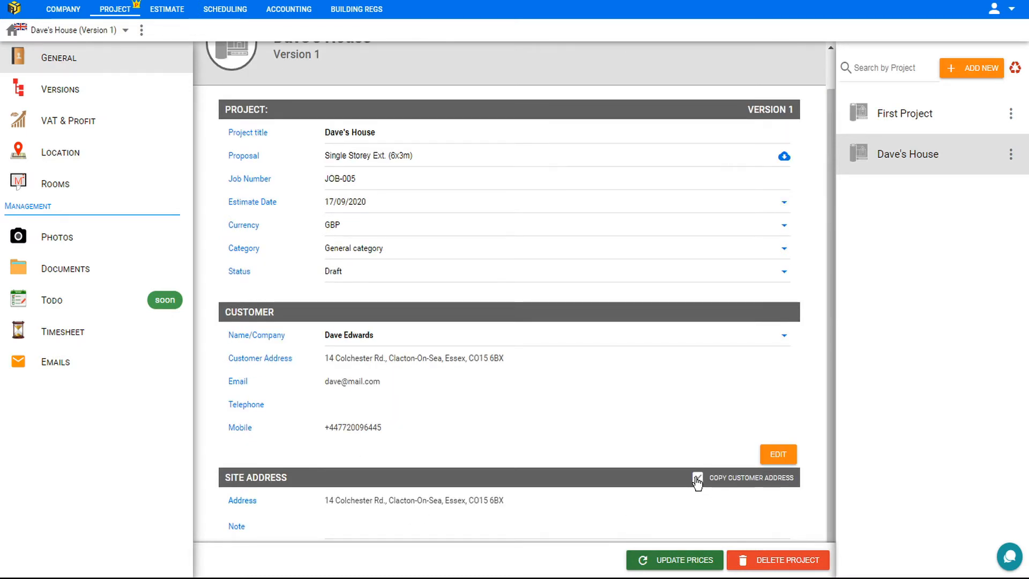
click(43, 94)
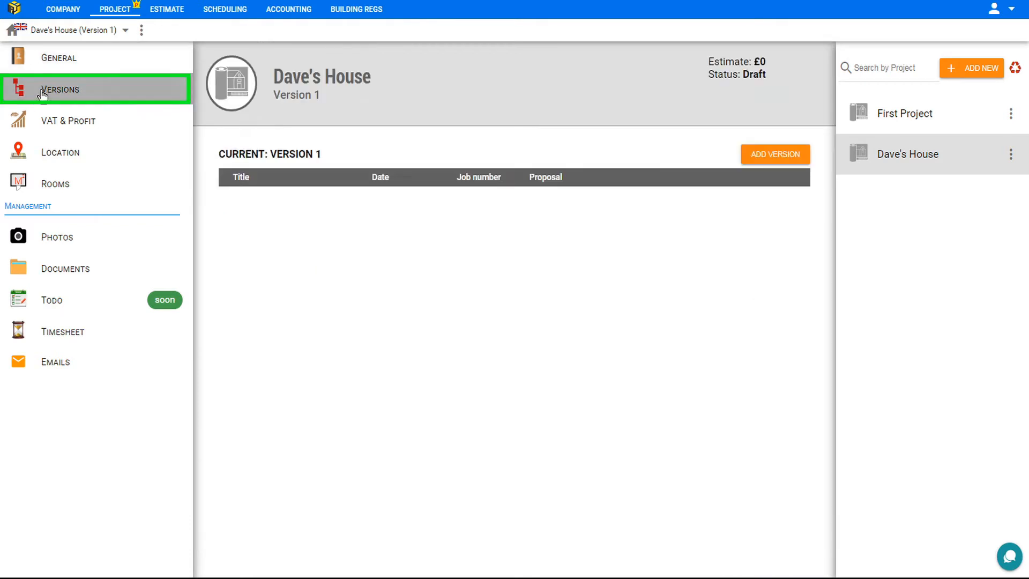
click(767, 154)
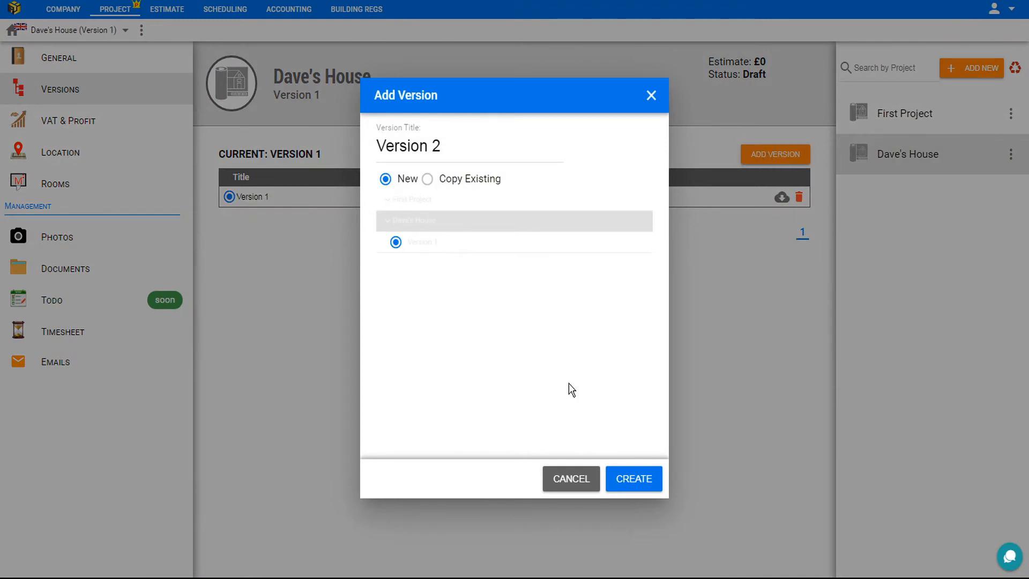
click(631, 481)
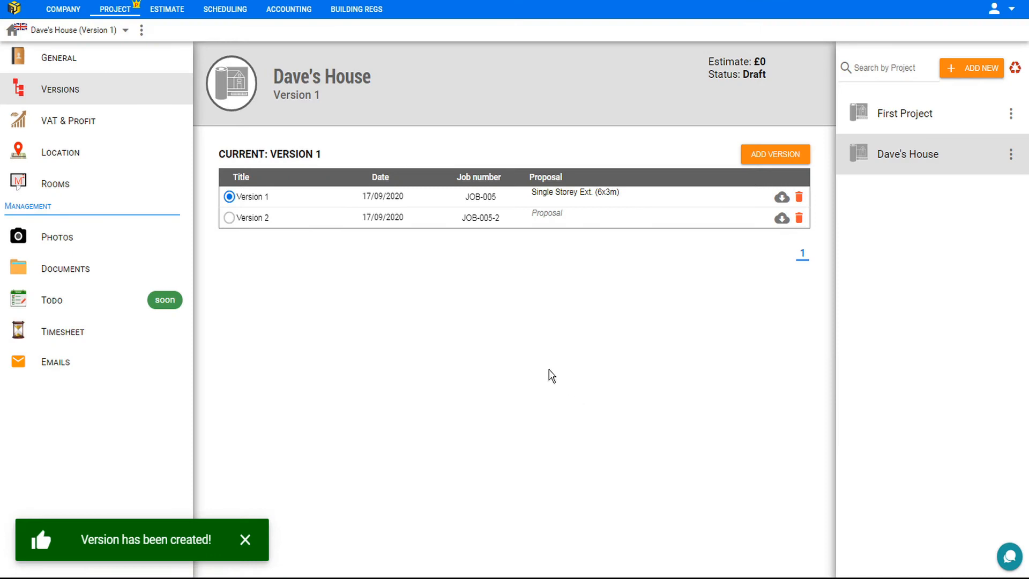
Set the project's profit margins to 15% for material and 25% for labour
click(112, 125)
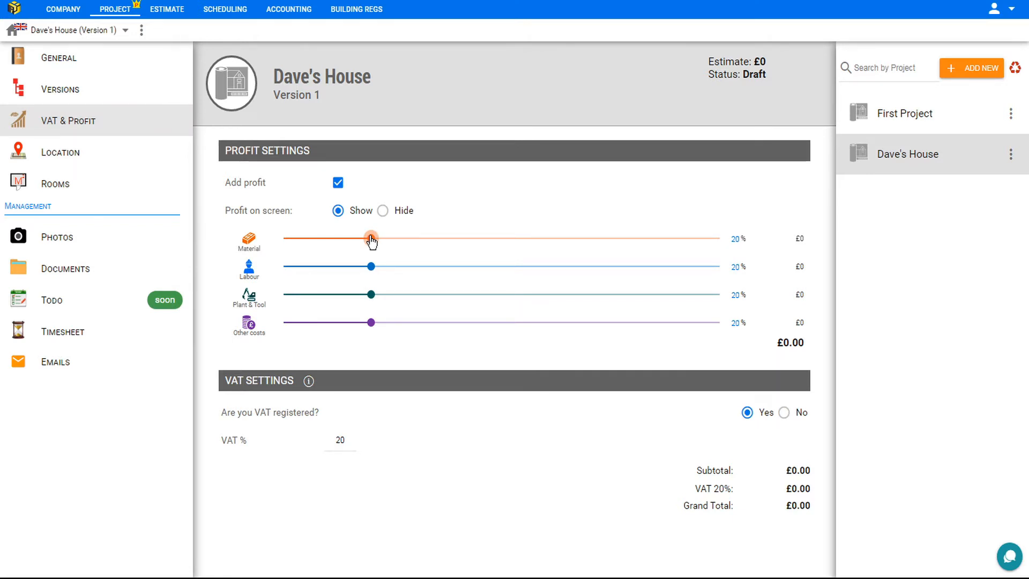
drag(372, 242, 393, 267)
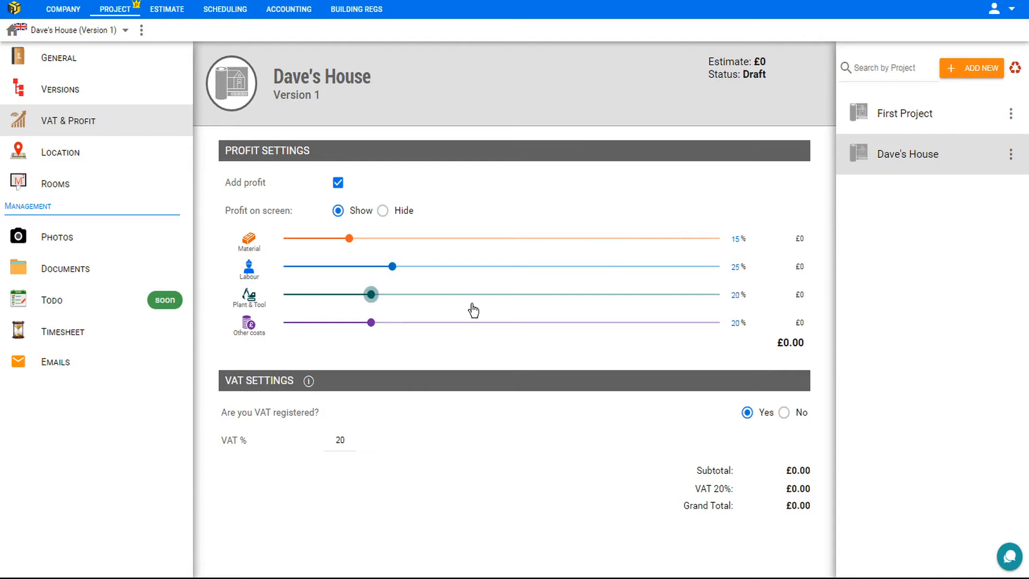
Look through the project's location map, photos and documents
click(76, 154)
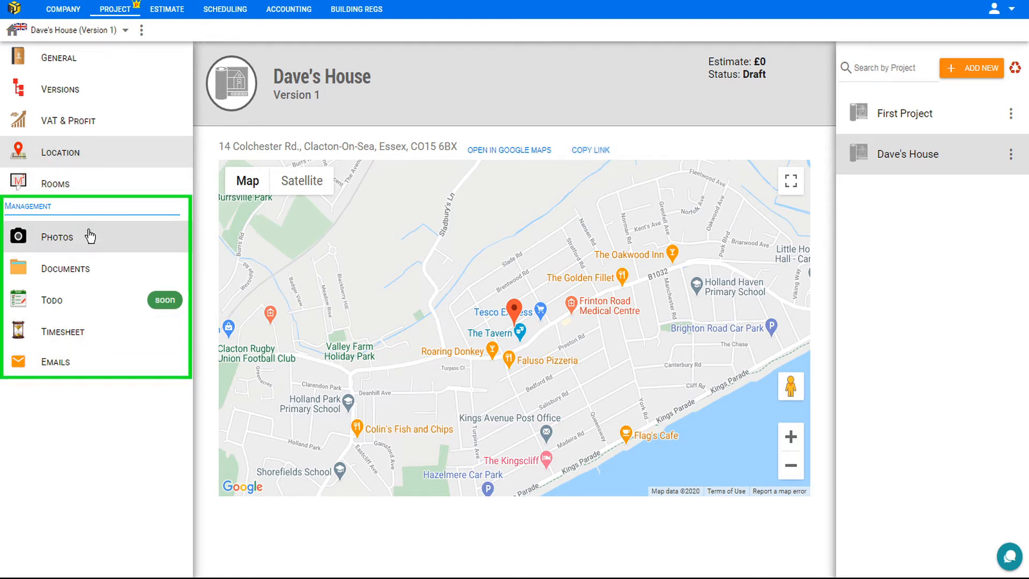
click(74, 239)
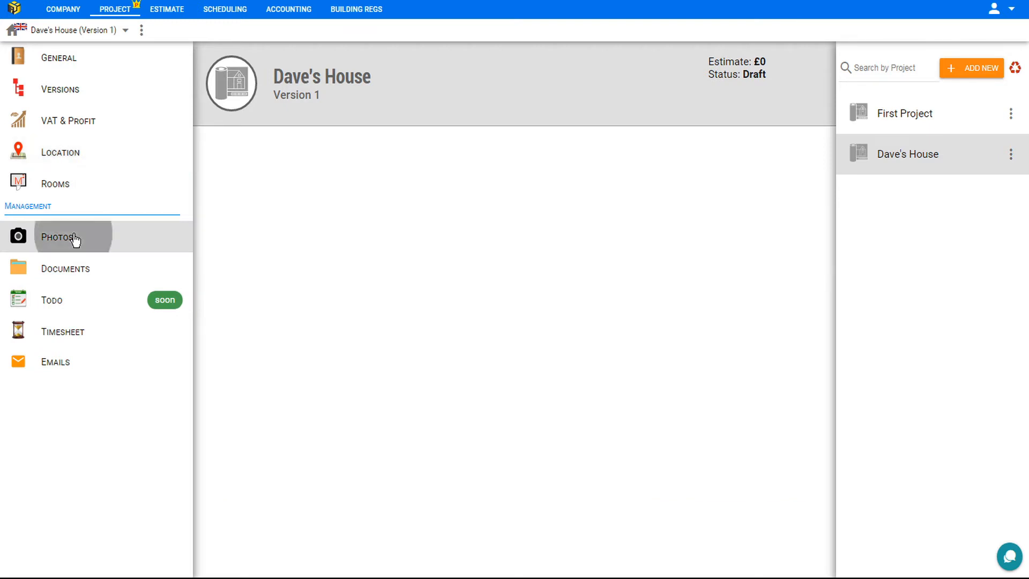
click(78, 268)
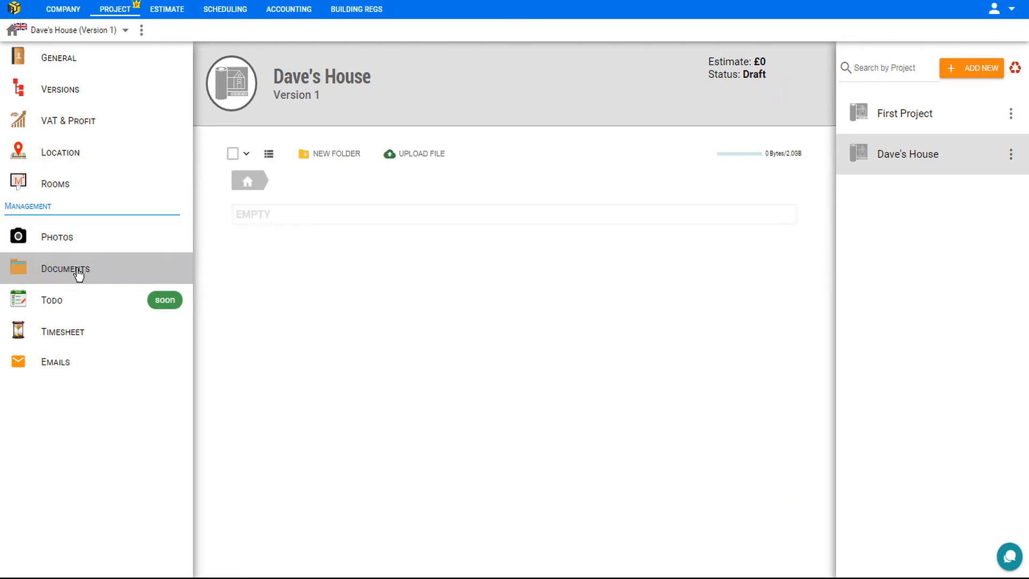
Add the saved employee to the project's timesheet for the week 14 Sep 2020 - 20 Sep 2020
click(70, 332)
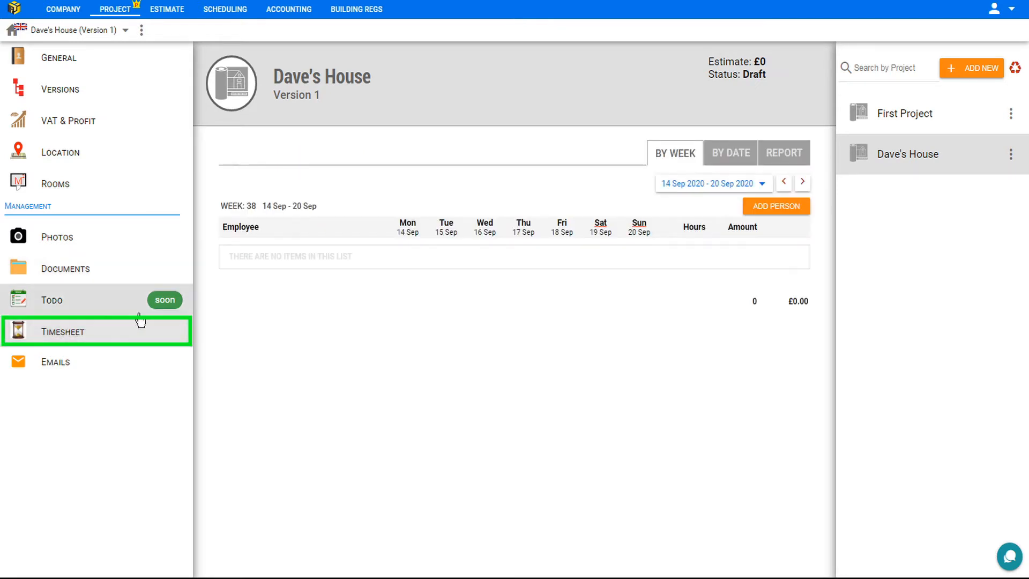
click(767, 208)
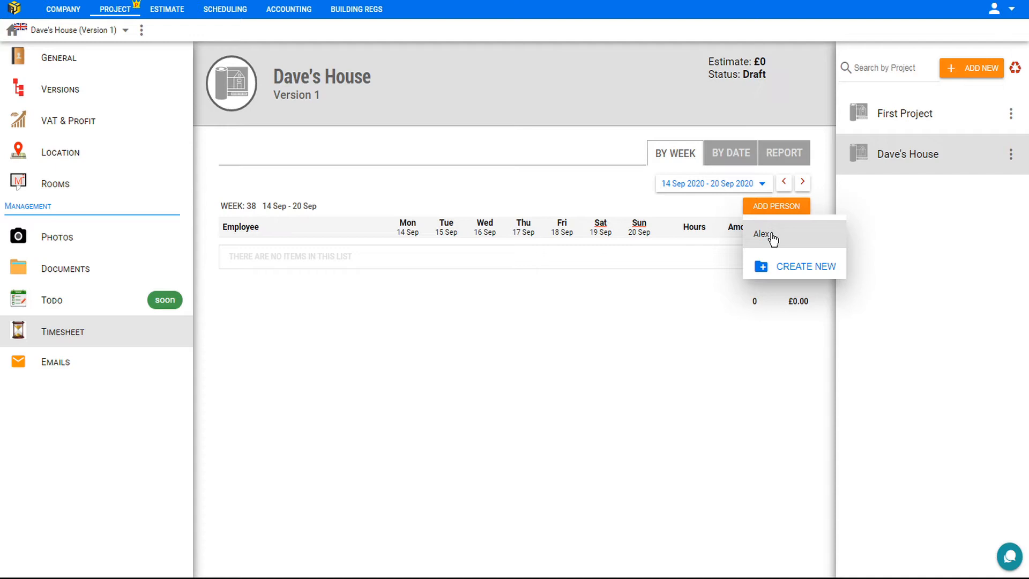
click(765, 234)
Log the employee's hours as 10:00 on Monday, 11:00 on Tuesday and 08:00 on Wednesday
click(418, 249)
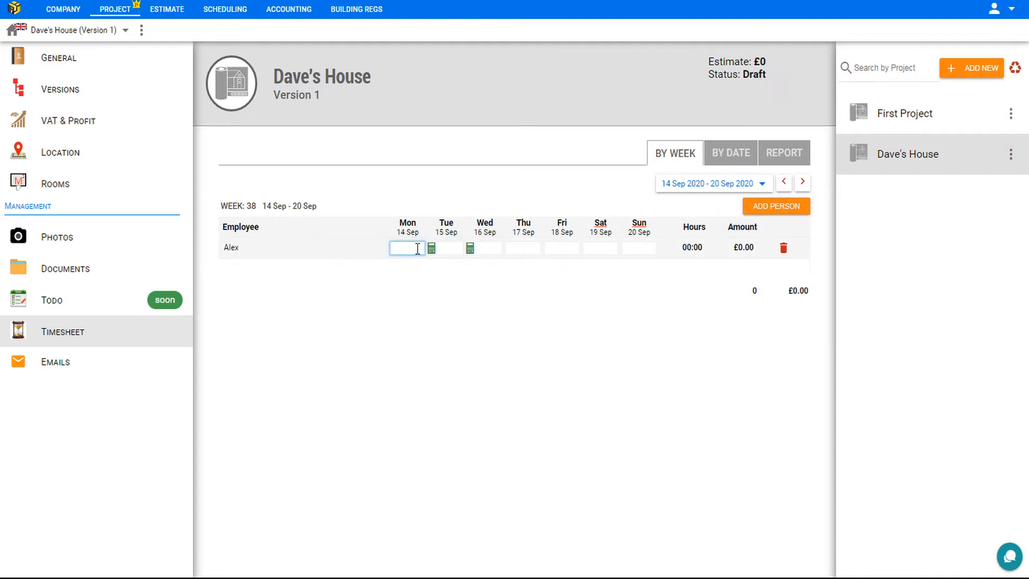
text(10)
key(Tab)
text(11)
key(Tab)
key(Tab)
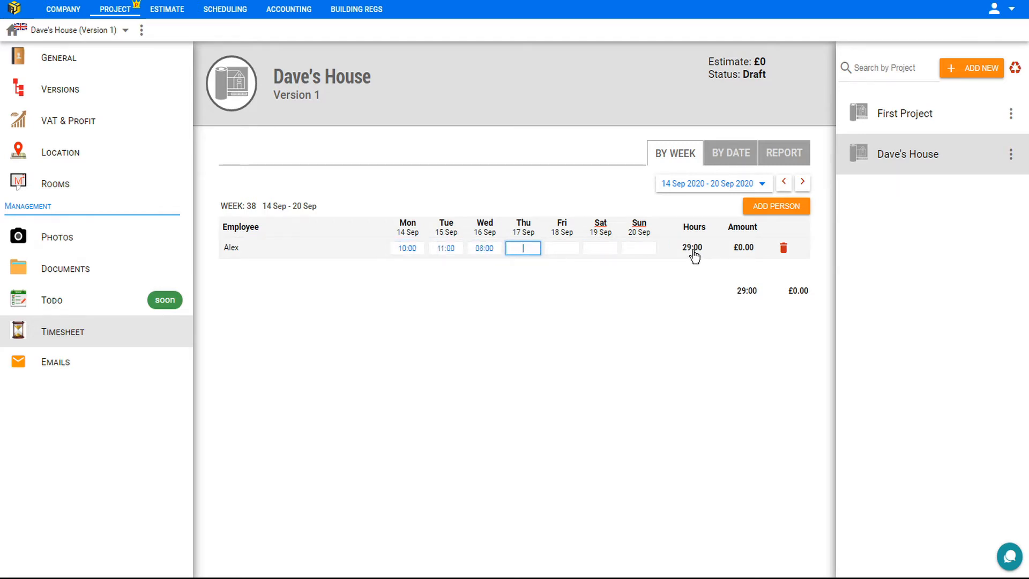
Look at the available email templates, and send the customer the prefilled quote letter with the subject "quote"
click(46, 370)
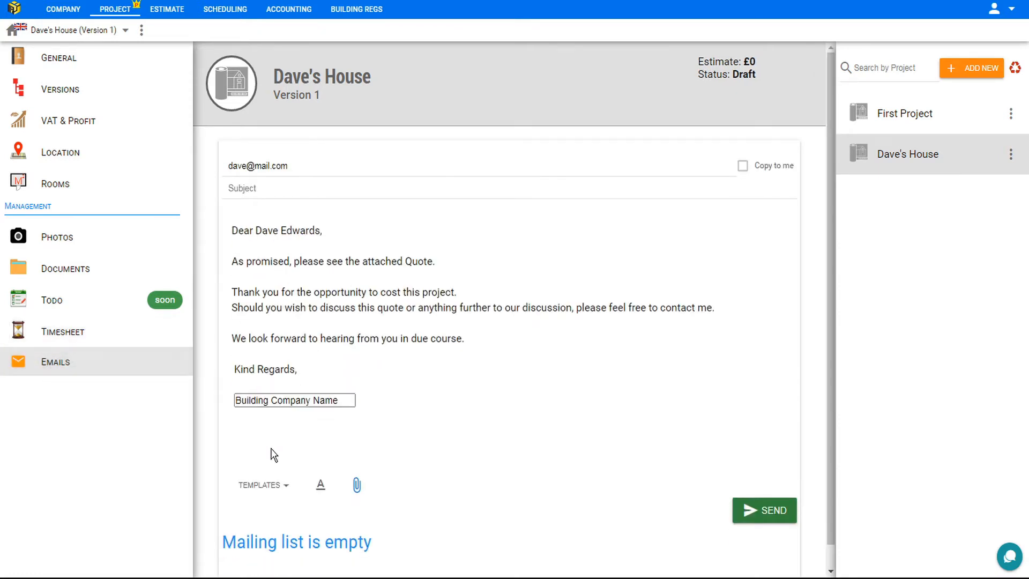
click(282, 485)
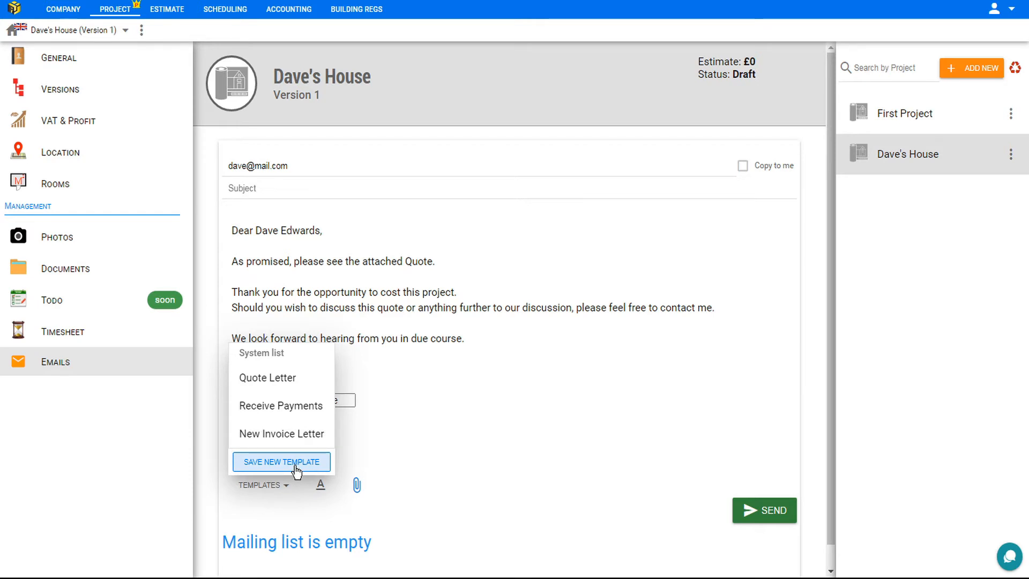
click(439, 450)
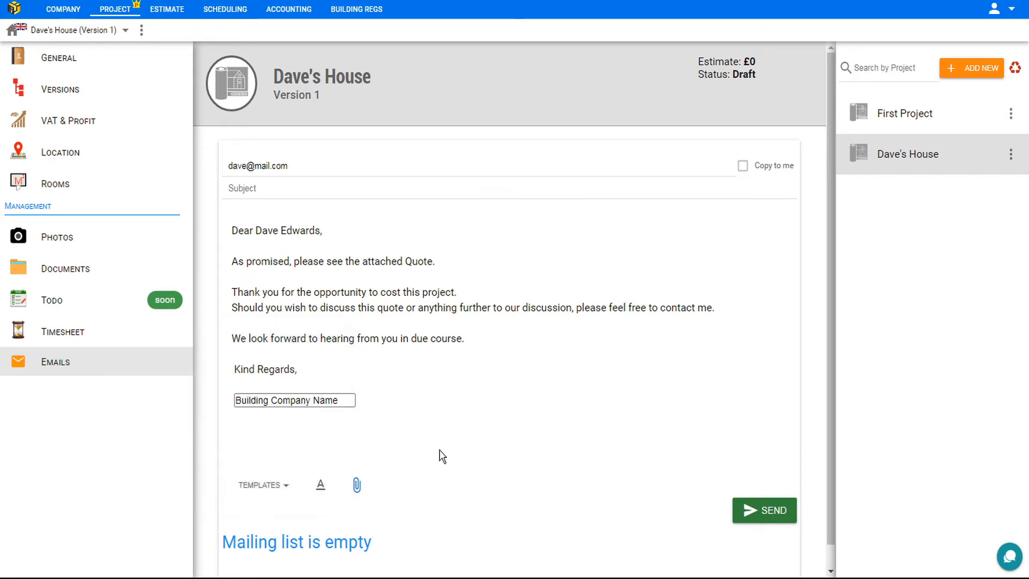
click(292, 187)
text(quote)
click(770, 512)
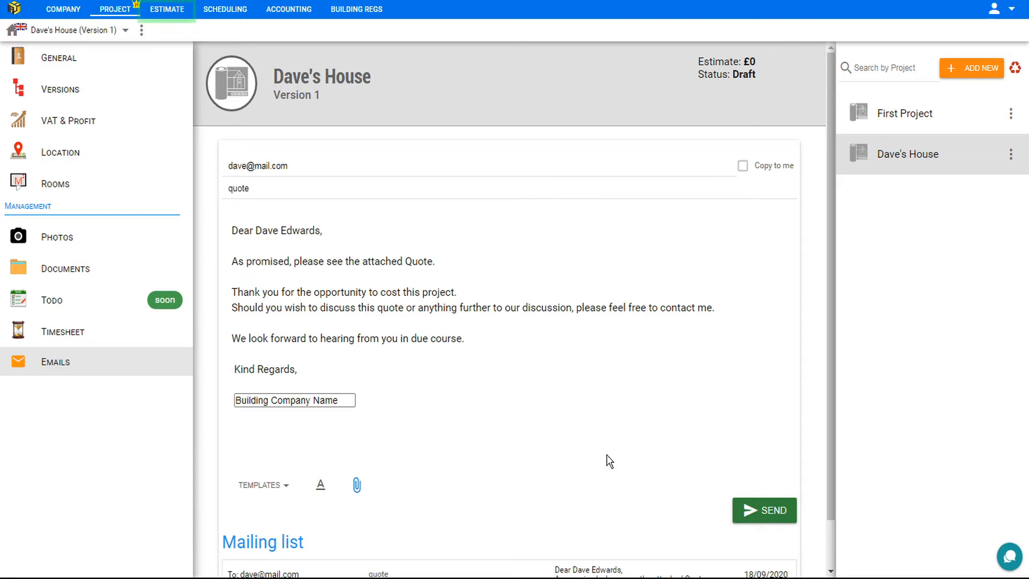
Examine the estimate's module categories, including foundations, ground floor, walls, openings, roof, plumbing and internal work, and check the list of all projects
click(168, 12)
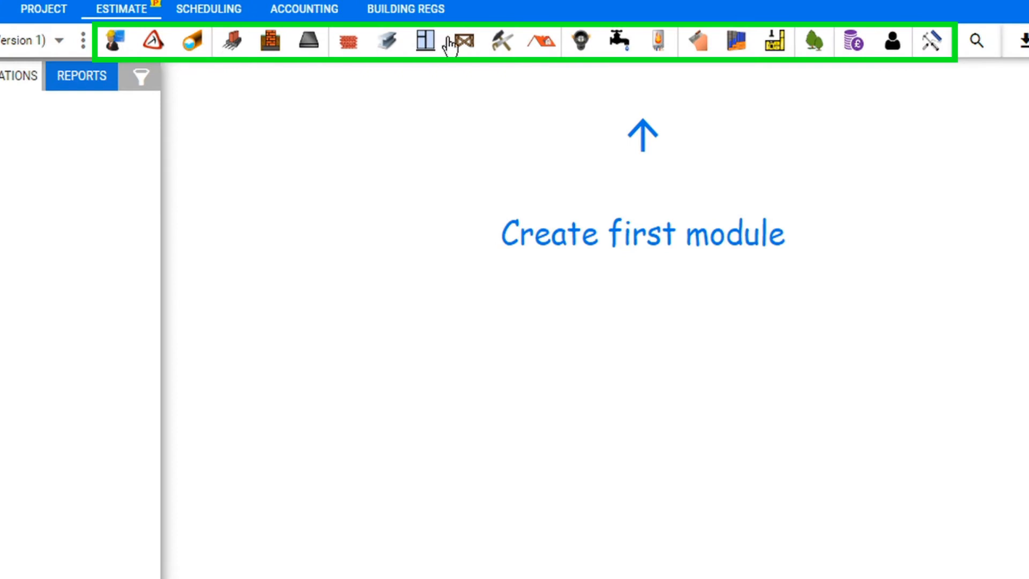
click(239, 46)
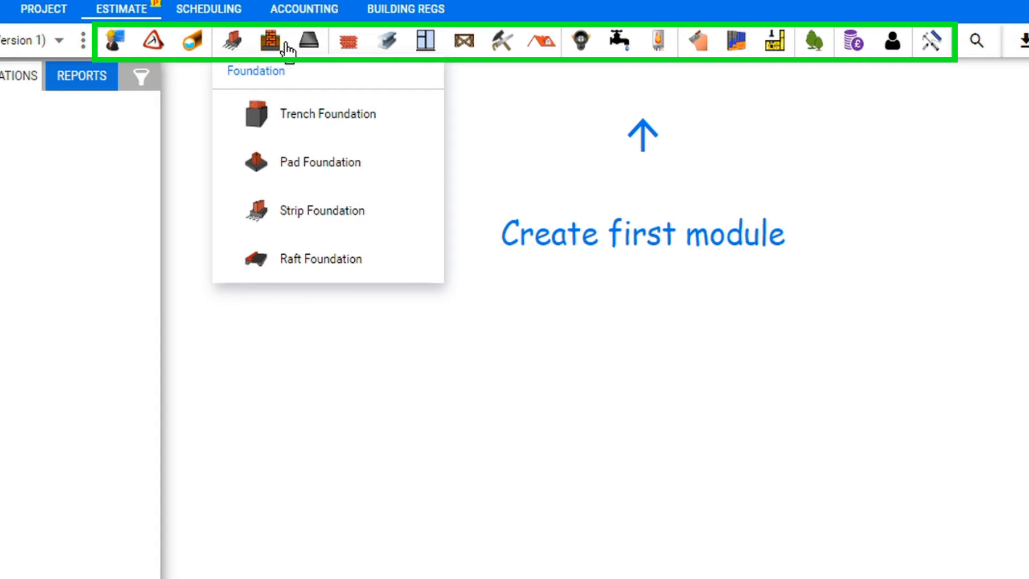
click(311, 47)
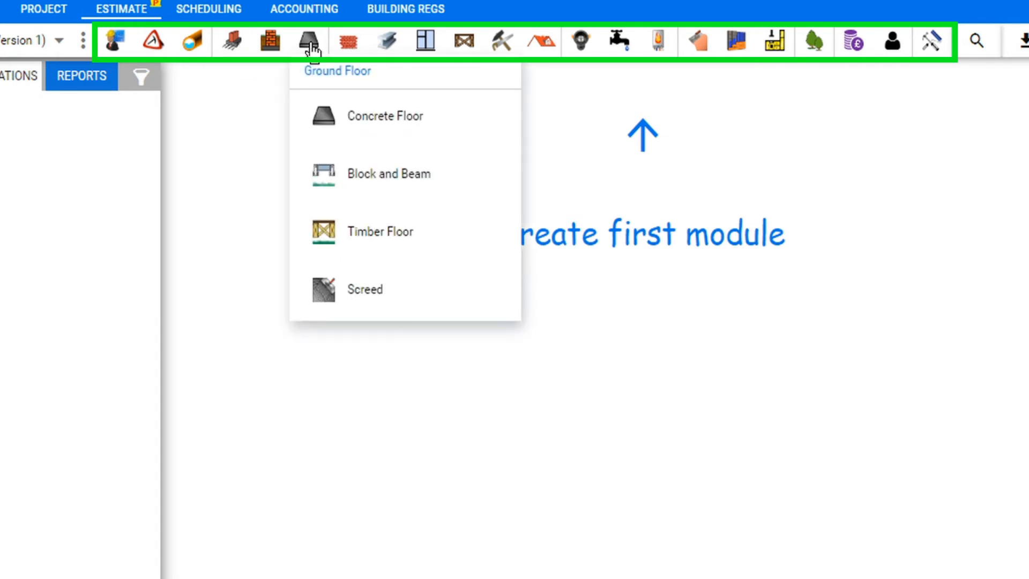
click(347, 47)
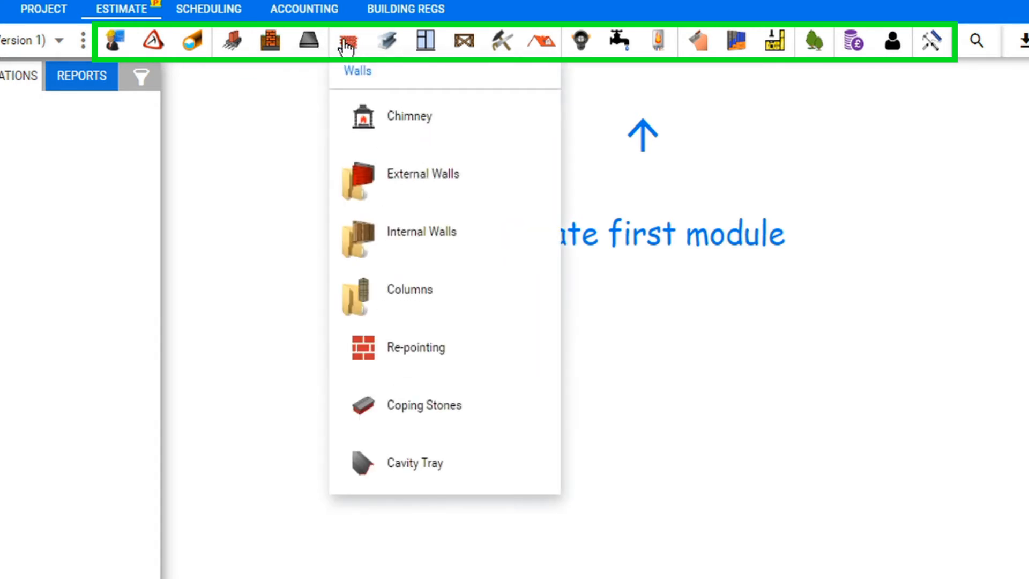
click(424, 47)
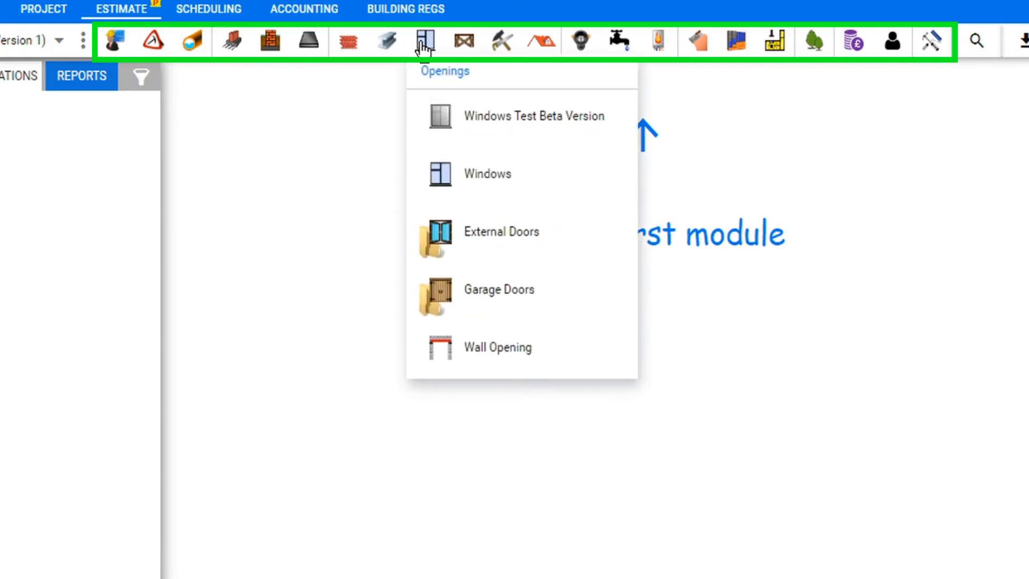
click(540, 48)
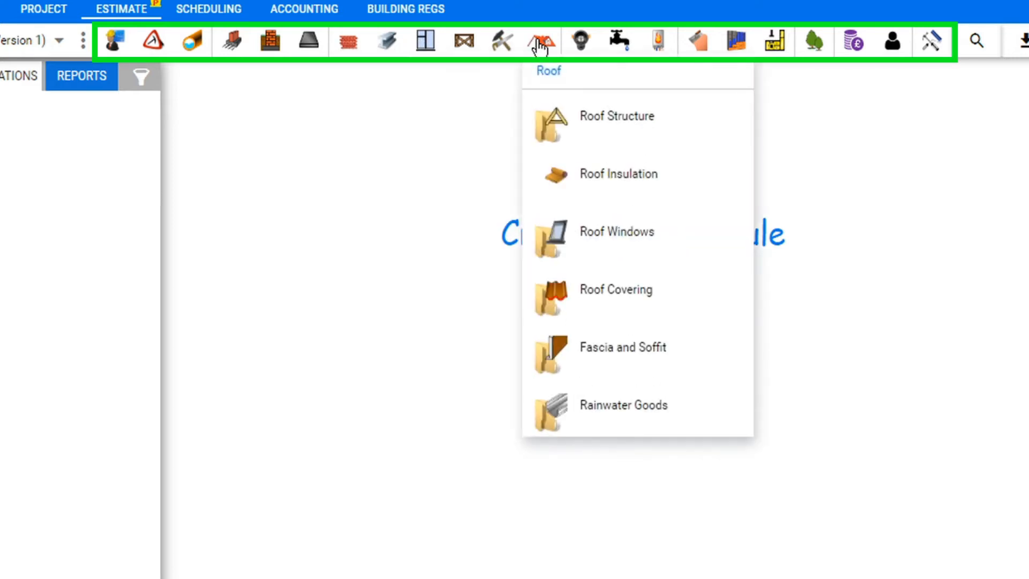
click(619, 46)
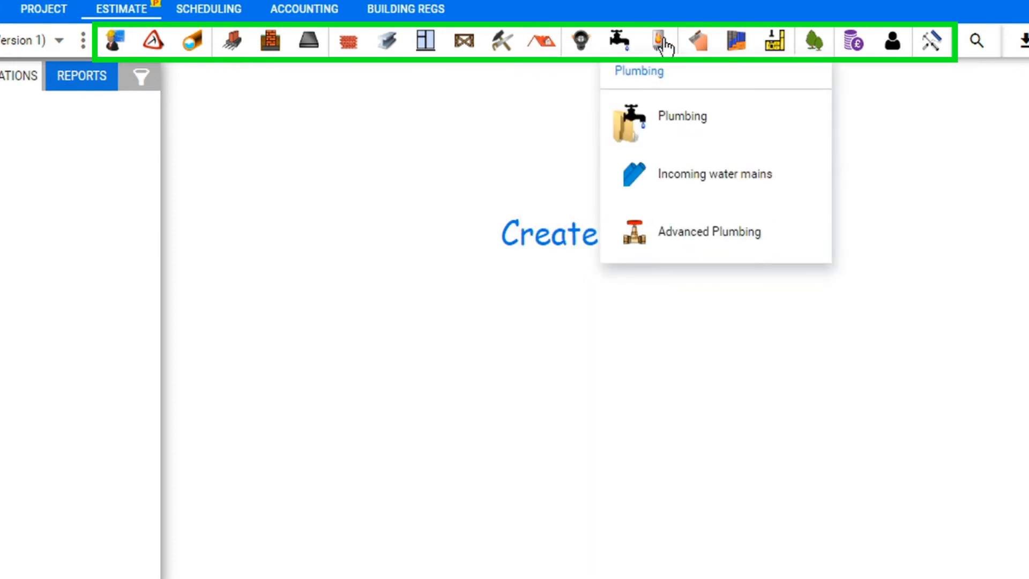
click(699, 46)
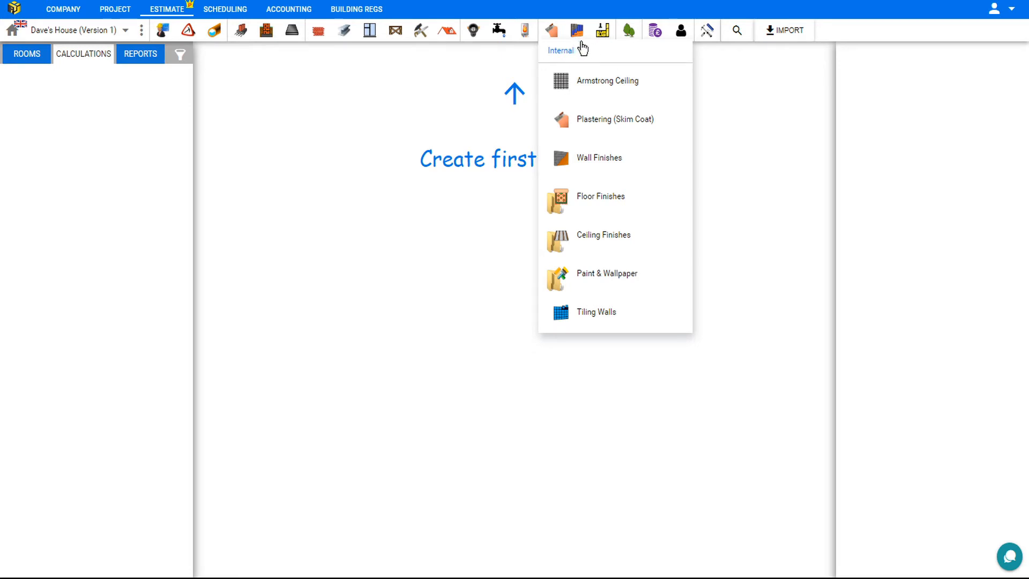
click(127, 31)
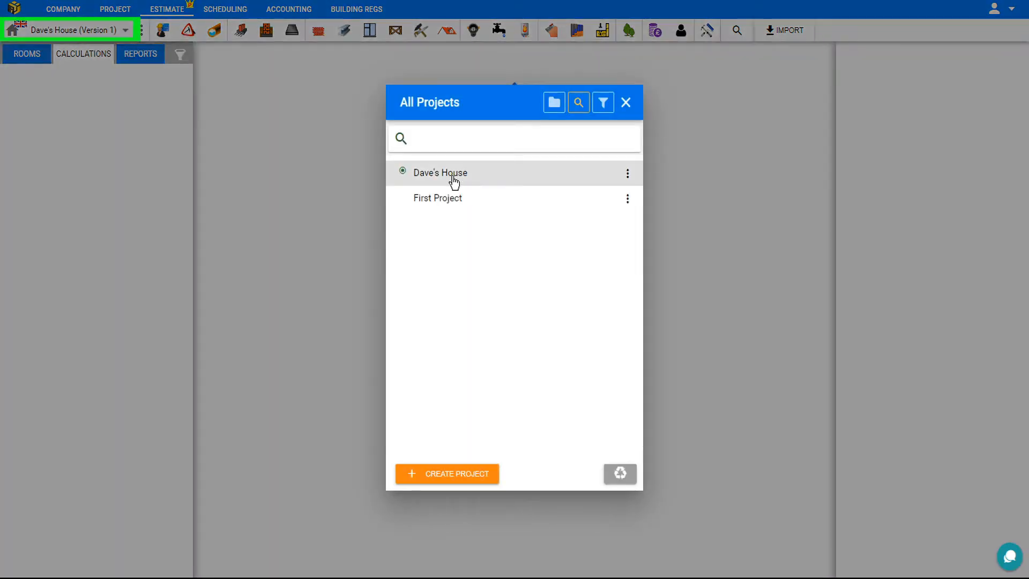
click(626, 103)
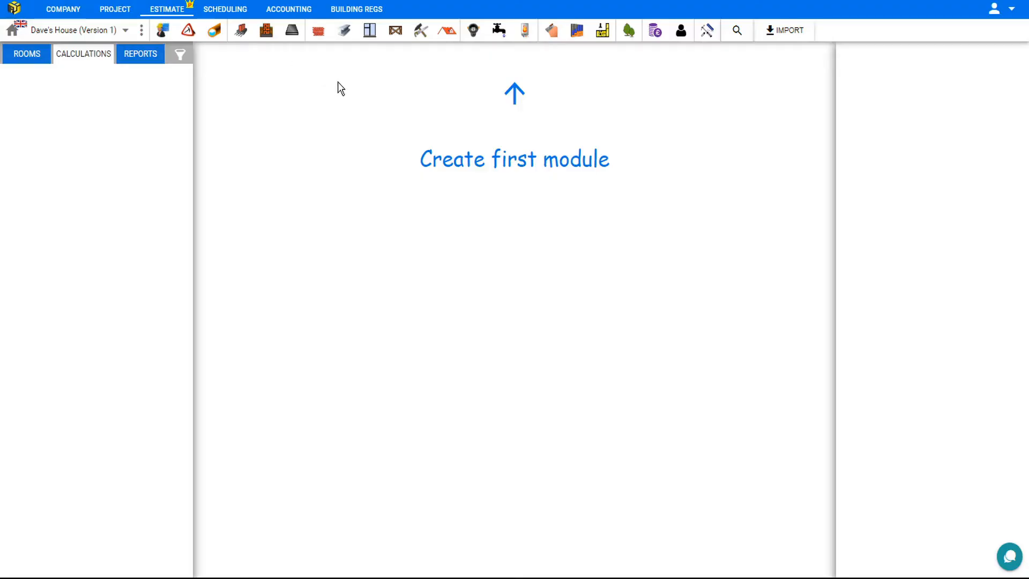
Create a Trench Foundation module in the estimate with location General and no folder
click(240, 34)
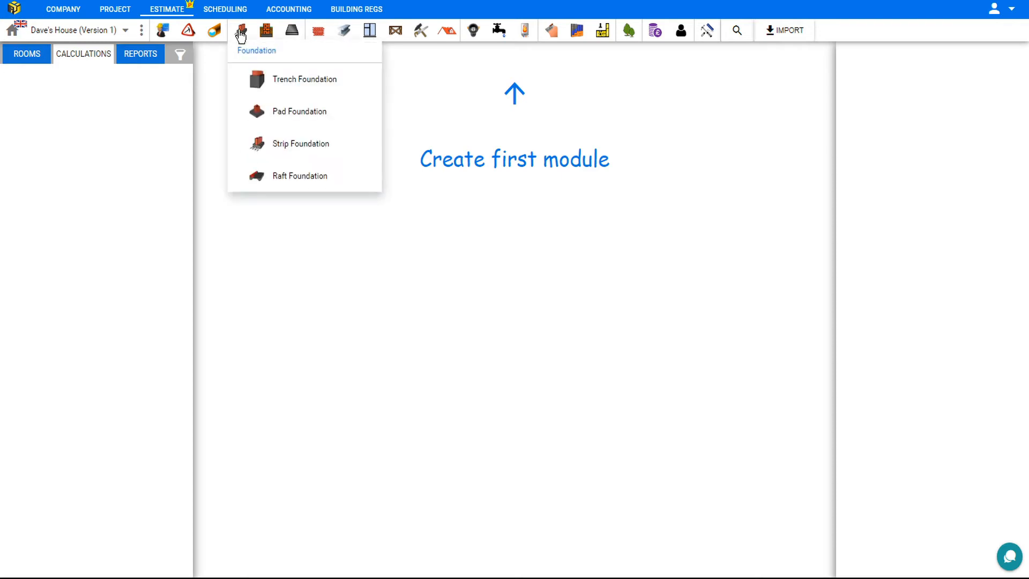
click(301, 80)
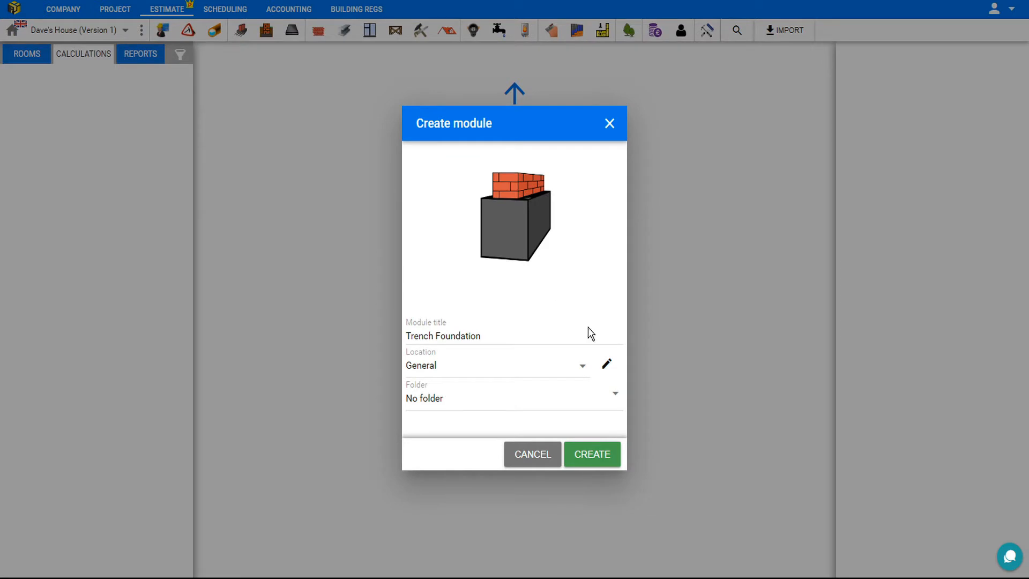
click(596, 454)
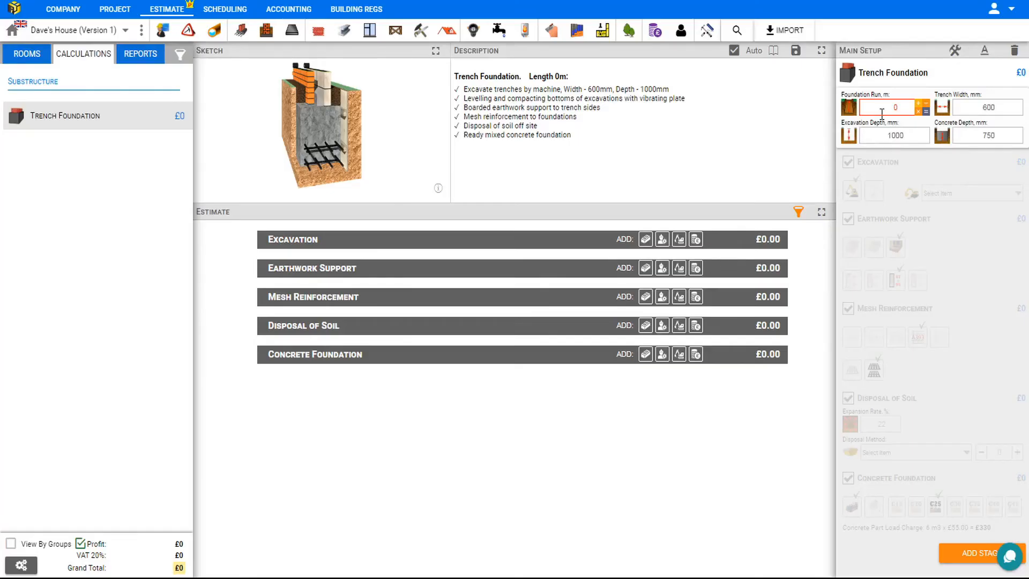
Add a Rectangular Gutter by Two Sides section totalling 14 m to the perimeter calculator for the foundation run
click(922, 109)
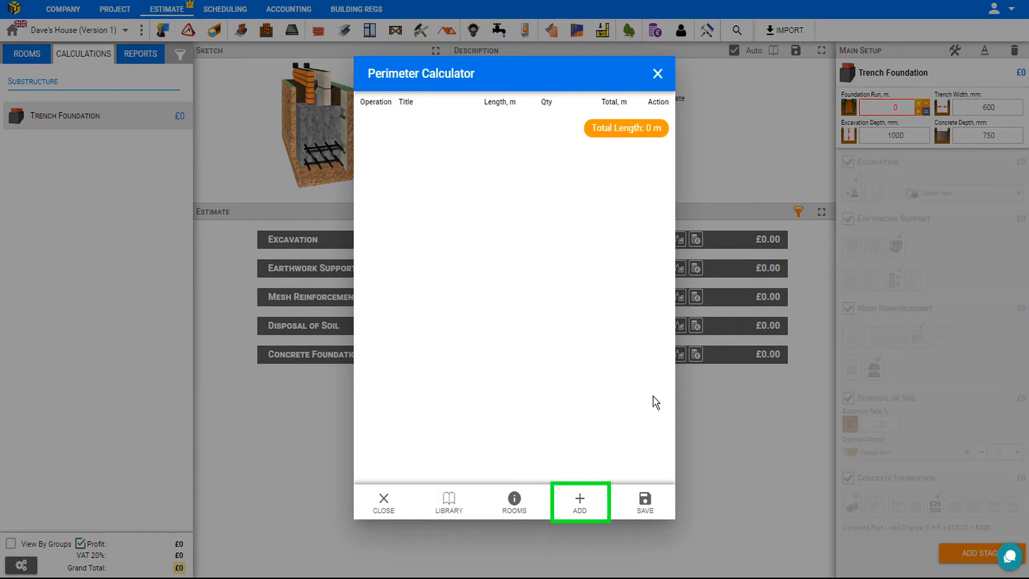
click(581, 503)
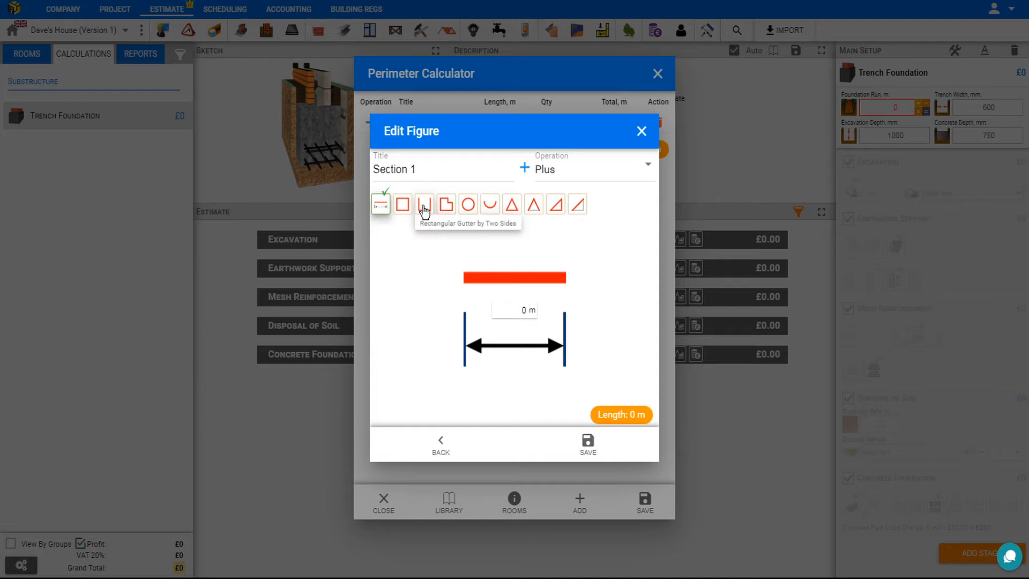
click(424, 209)
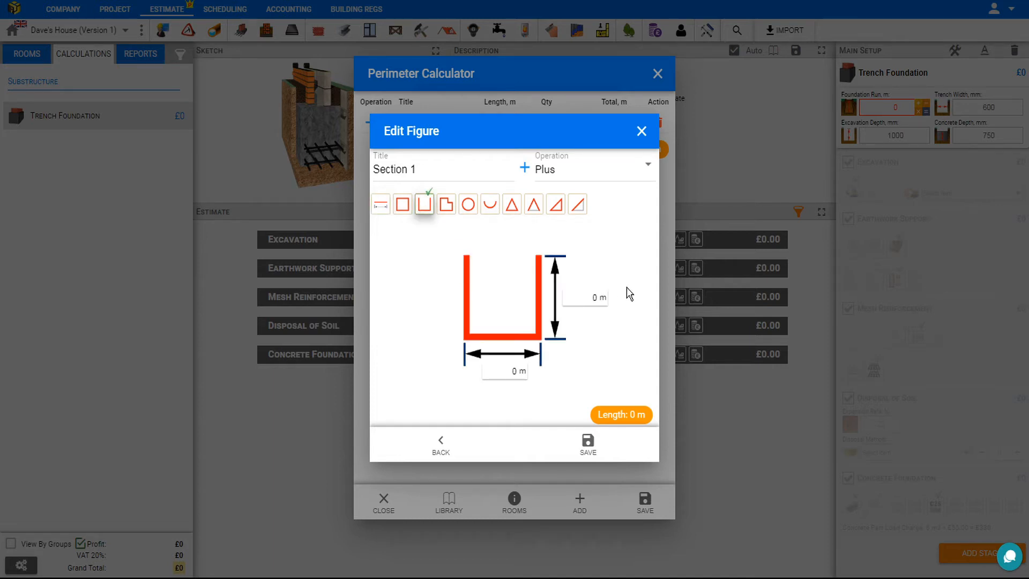
click(596, 293)
click(517, 370)
click(590, 443)
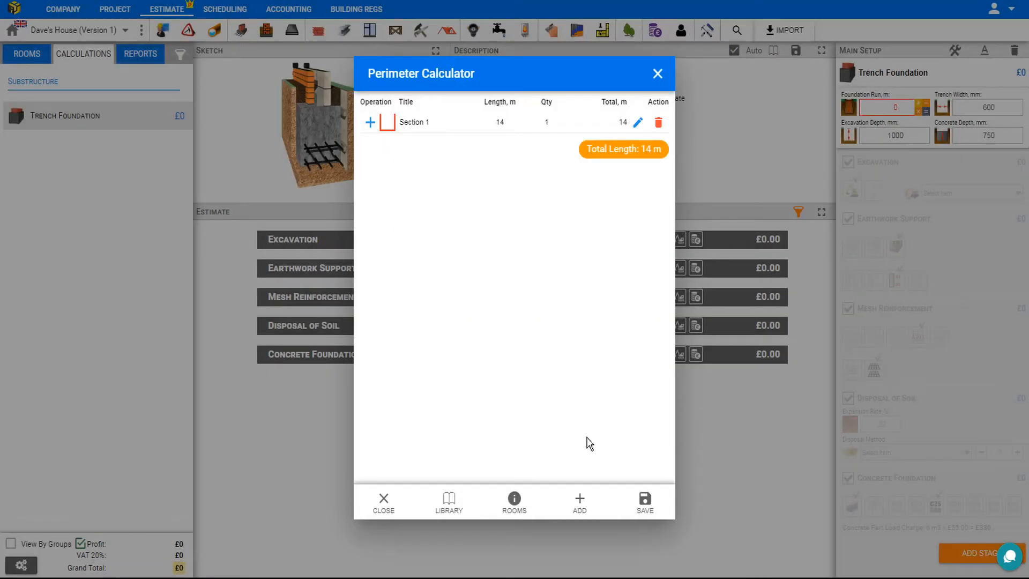
click(383, 124)
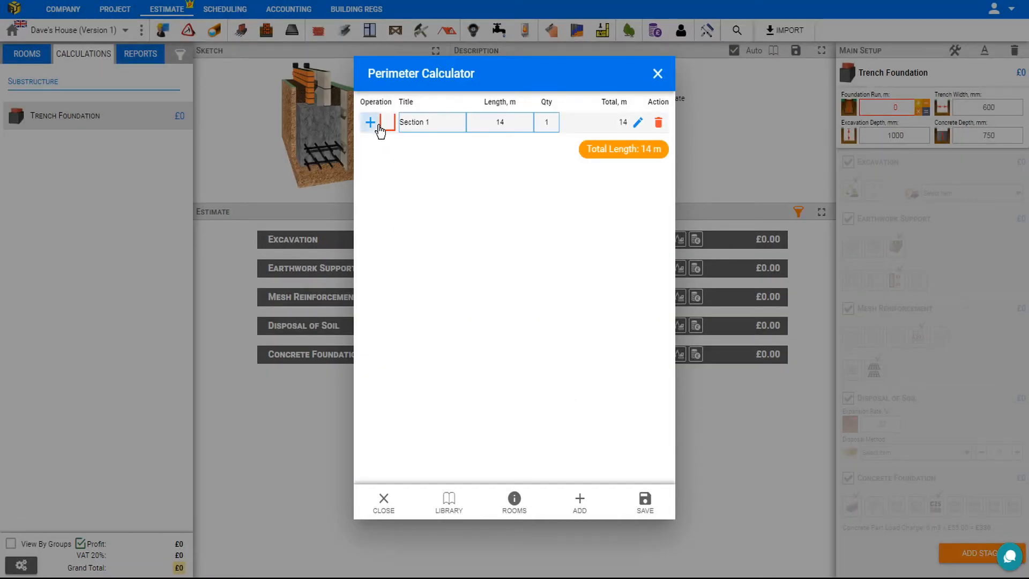
Add a closed rectangular section of 4 m by 6 m to the perimeter calculator, and delete that section again
click(637, 124)
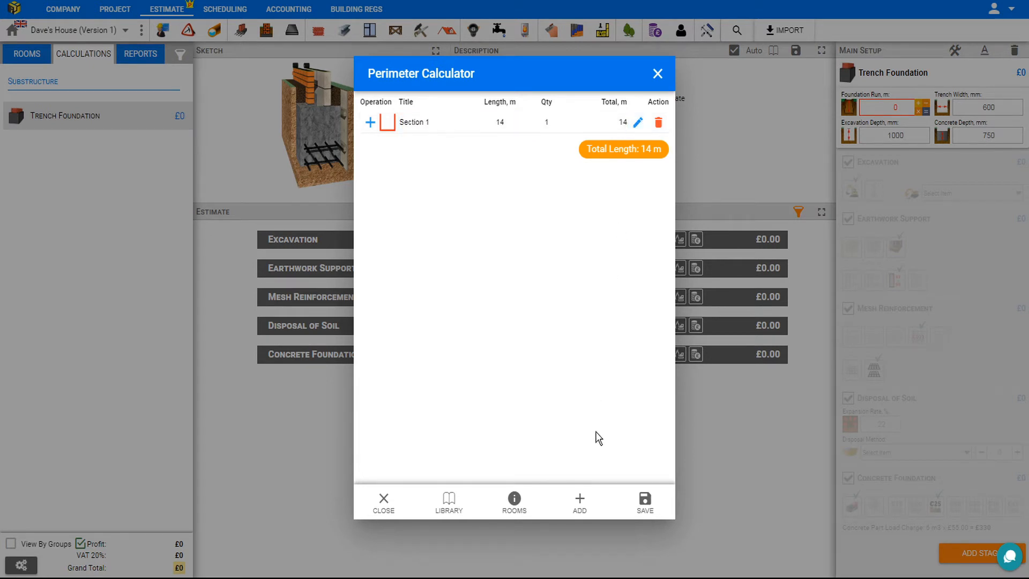
click(579, 504)
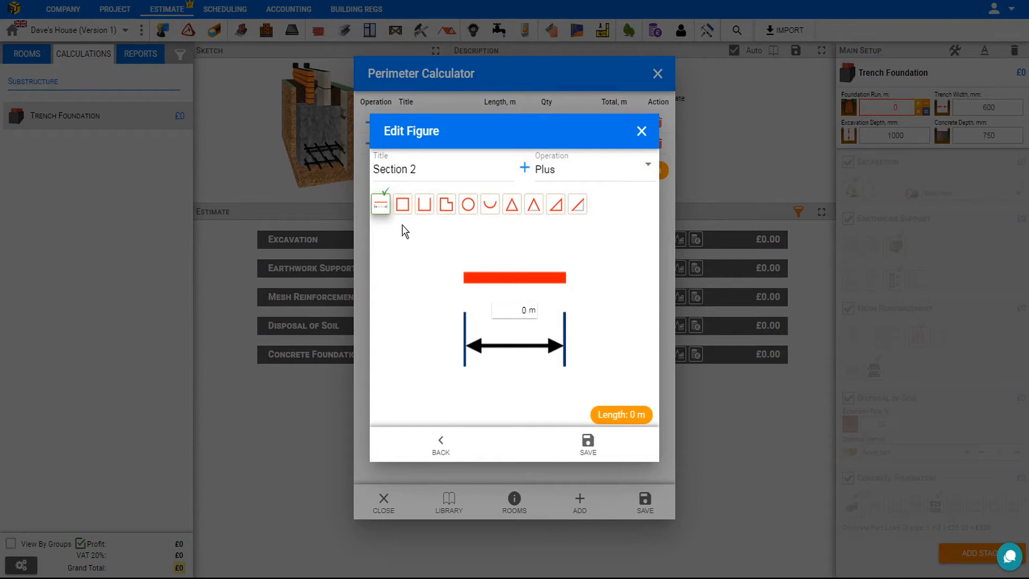
click(403, 205)
click(595, 298)
text(4)
click(514, 371)
text(6)
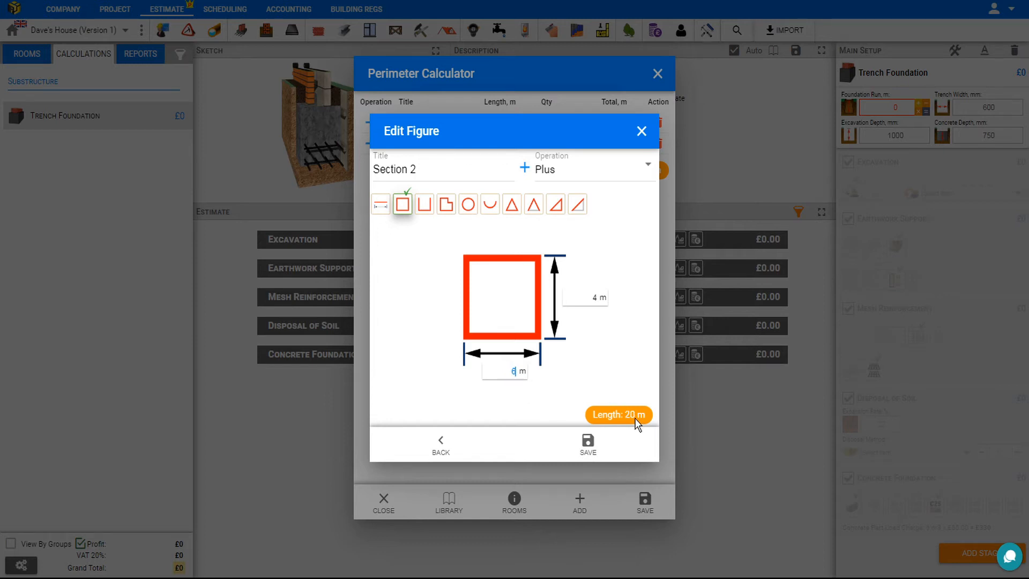
click(588, 443)
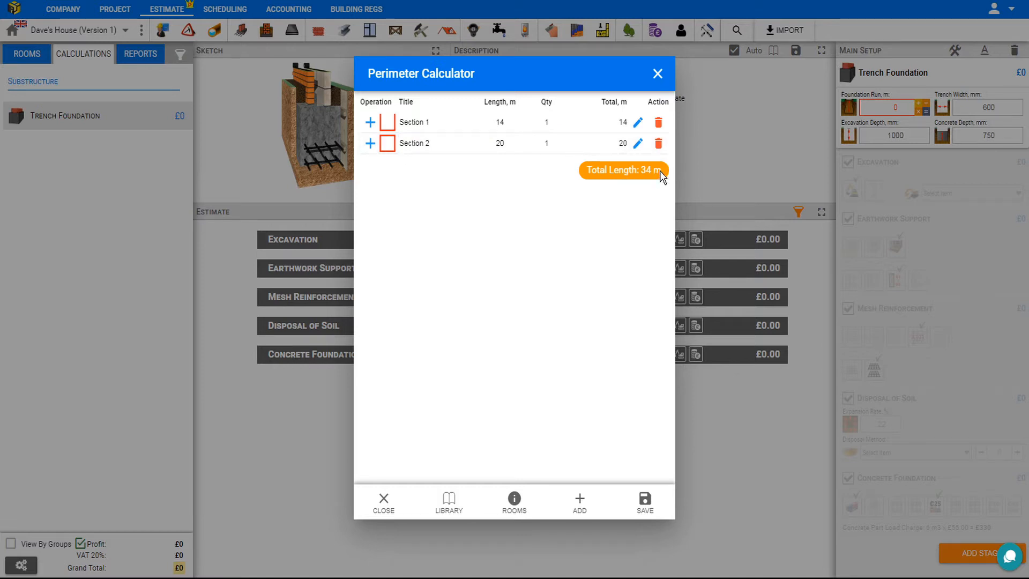
click(659, 143)
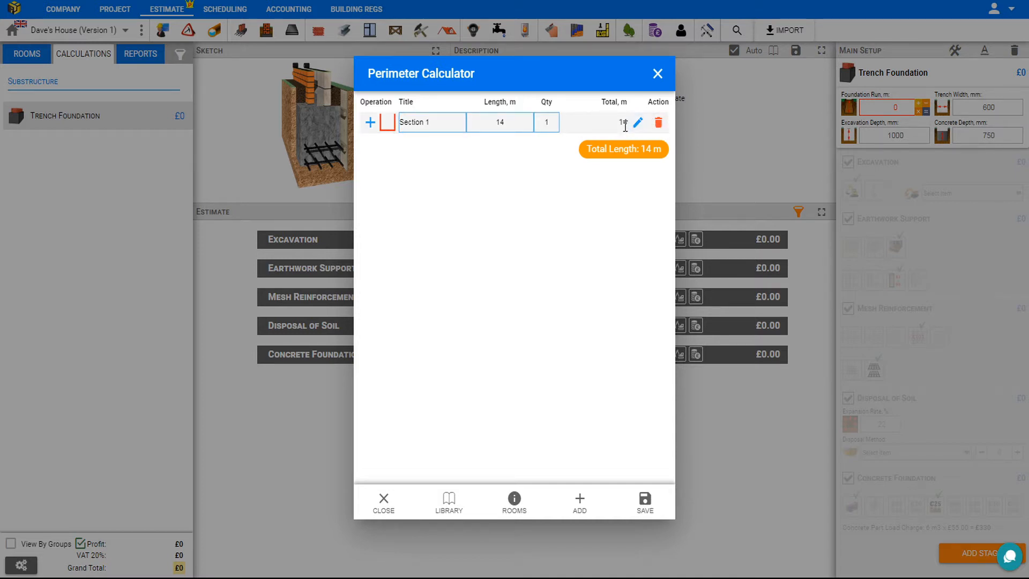
Save the perimeter calculation as the foundation run, and check that its section is kept when the calculator is reopened
click(645, 499)
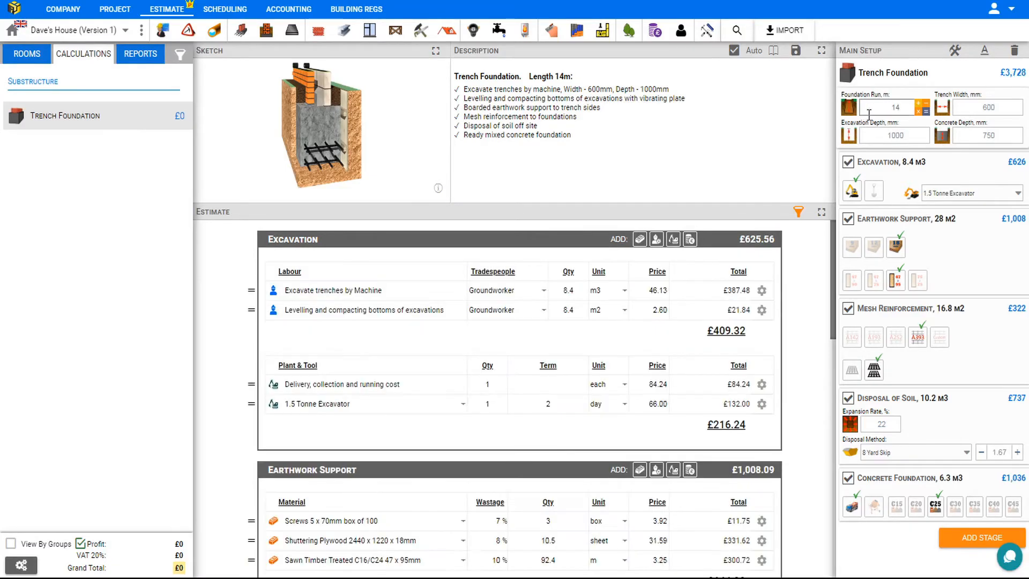
click(923, 106)
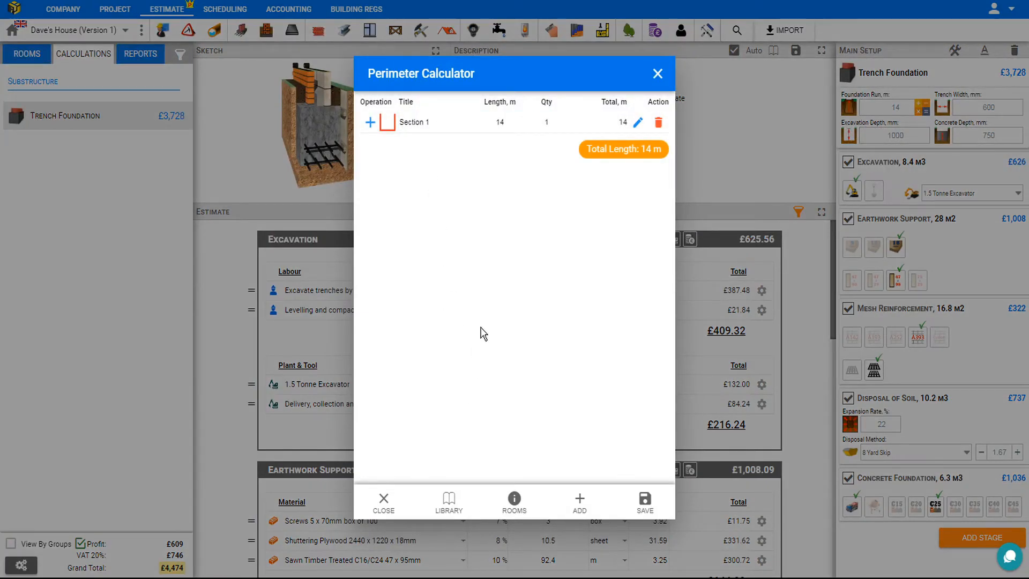
click(658, 74)
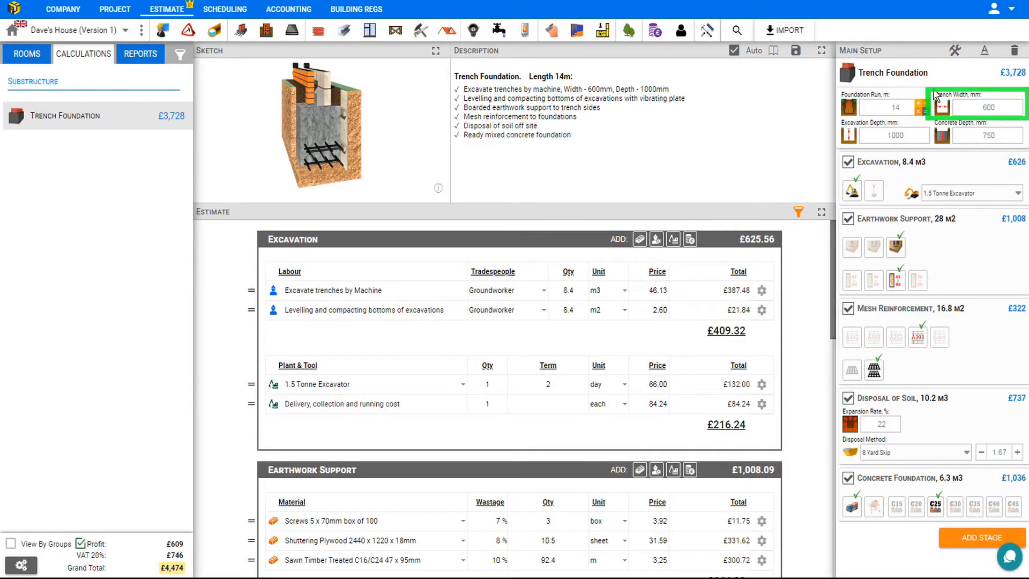
Examine what the trench width, excavation depth and concrete depth settings refer to on the foundation sketch
click(1007, 107)
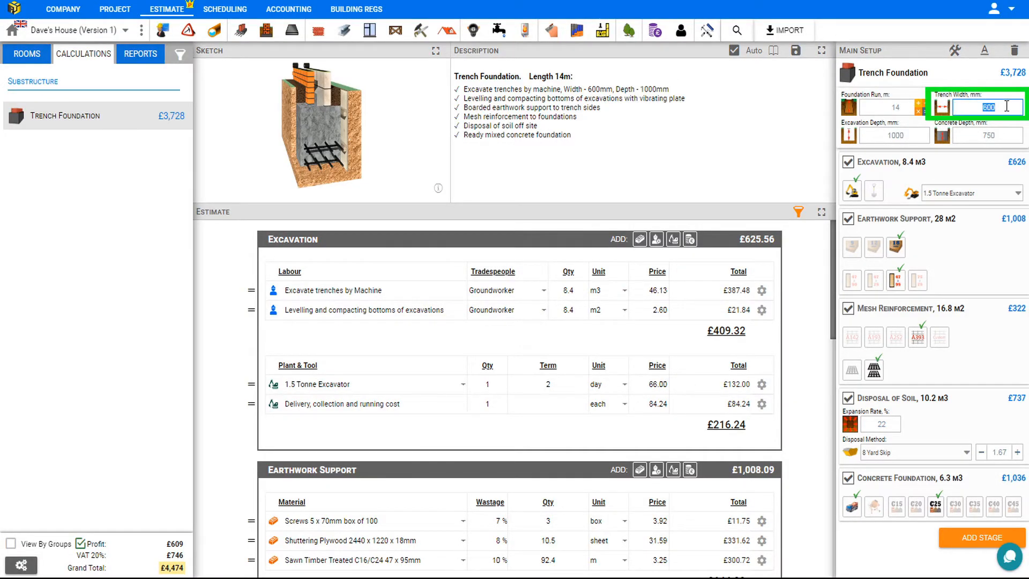
click(909, 135)
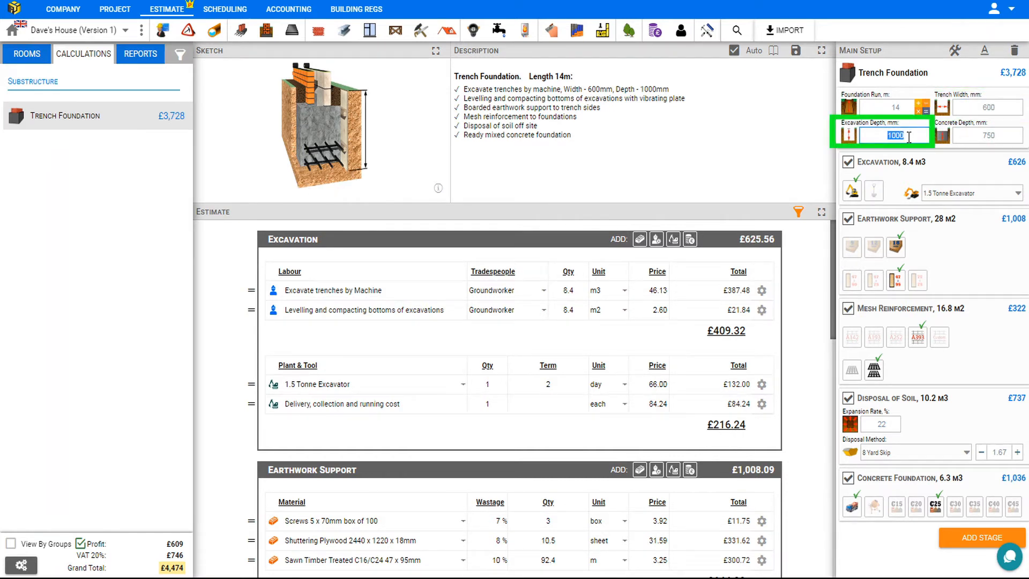
click(975, 135)
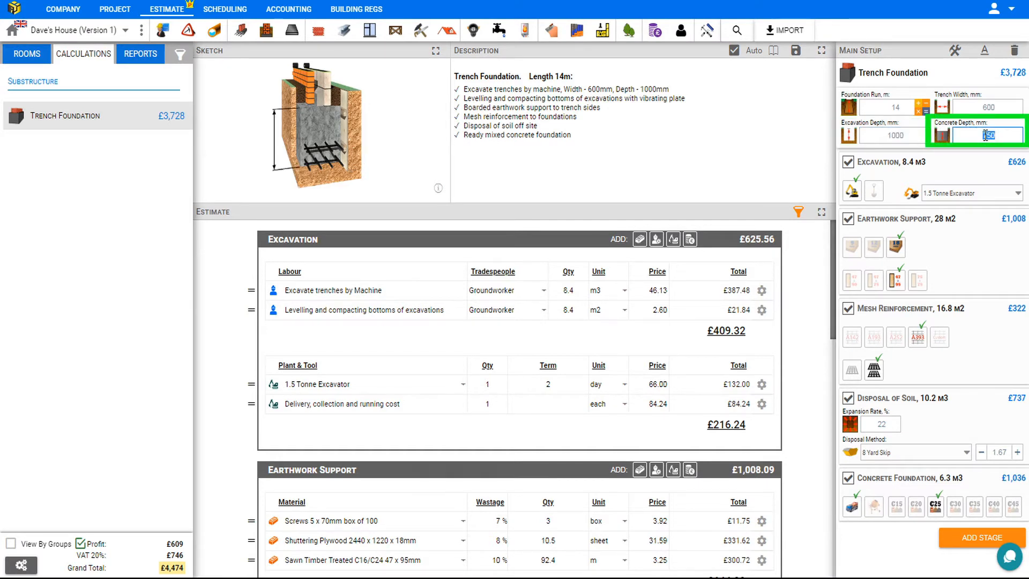
click(998, 135)
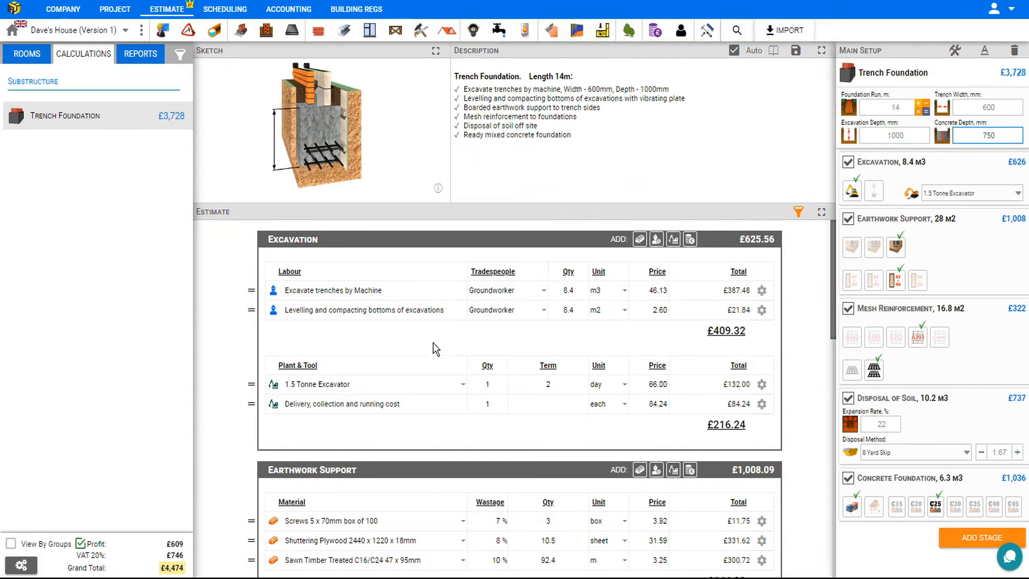
Enlarge the foundation sketch and check the trench width and excavation depth dimensions on it
click(435, 52)
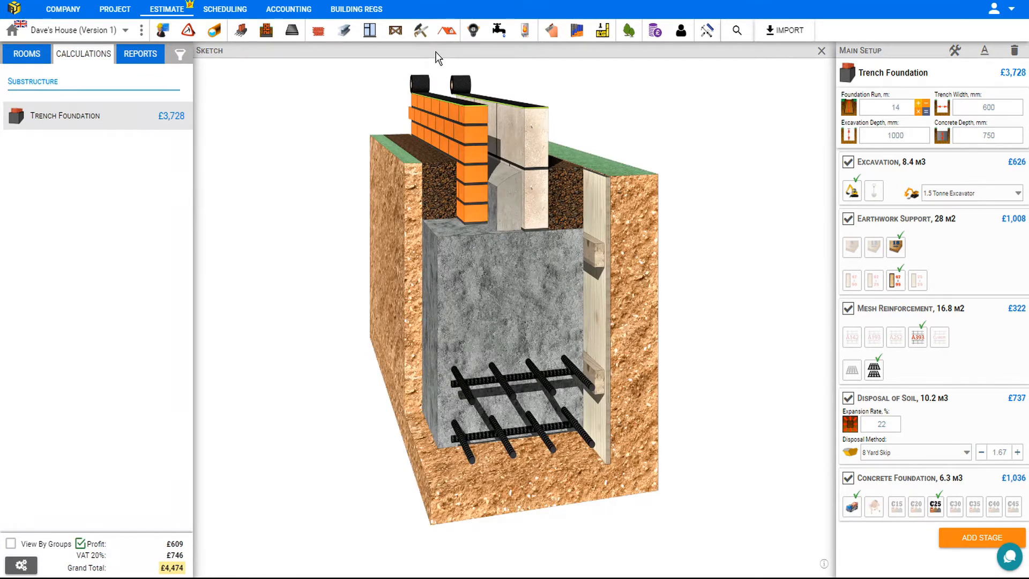
click(979, 106)
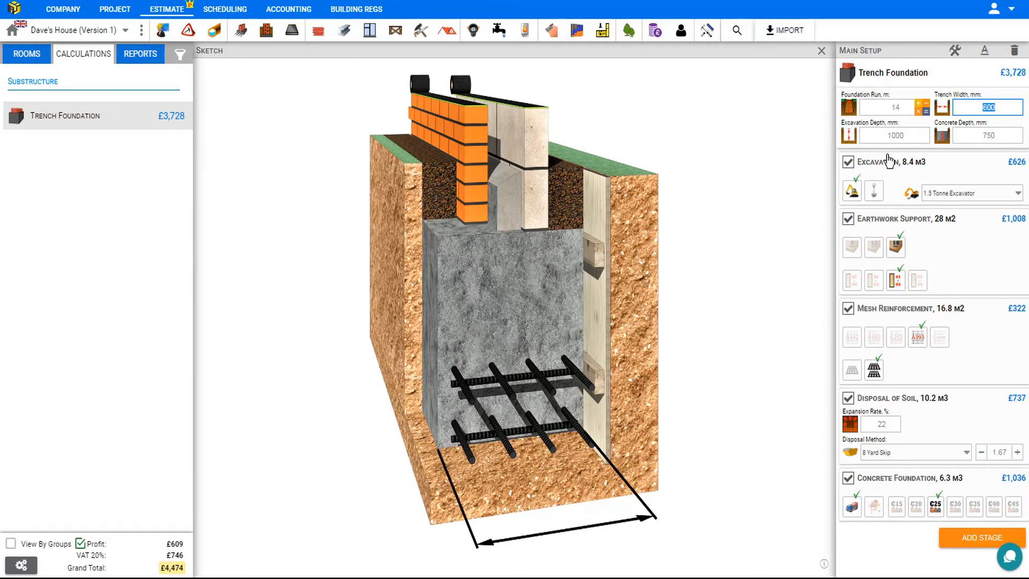
click(878, 136)
click(910, 136)
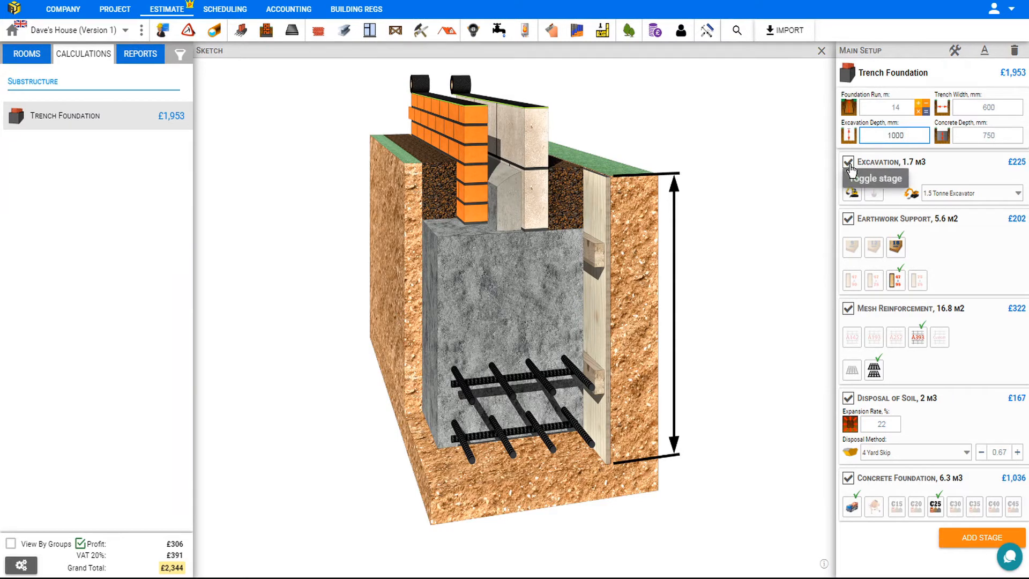
Try excavation by hand, and return to machine excavation with the 1.5 Tonne Excavator
click(874, 193)
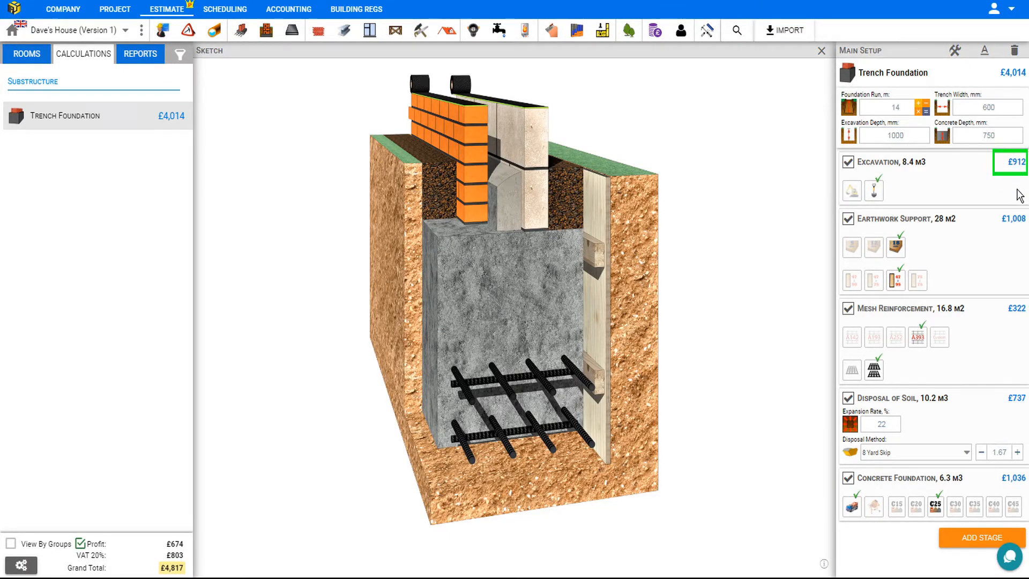
click(853, 192)
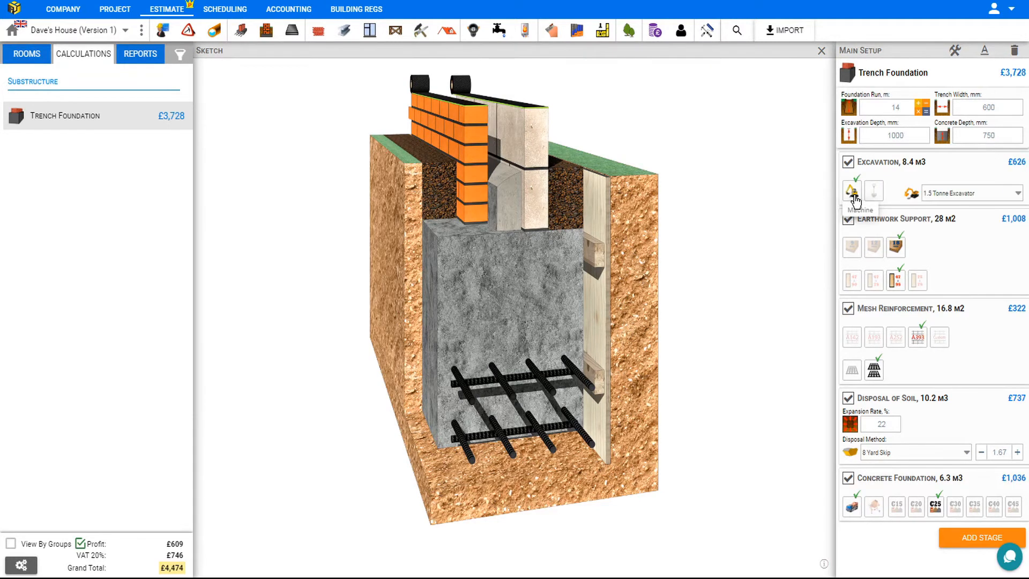
click(1013, 196)
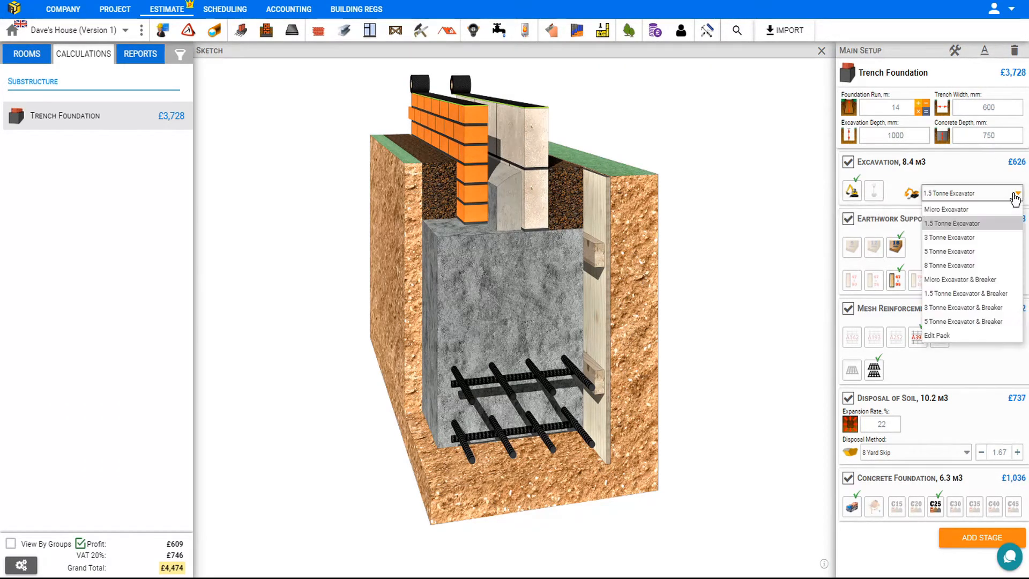
click(973, 229)
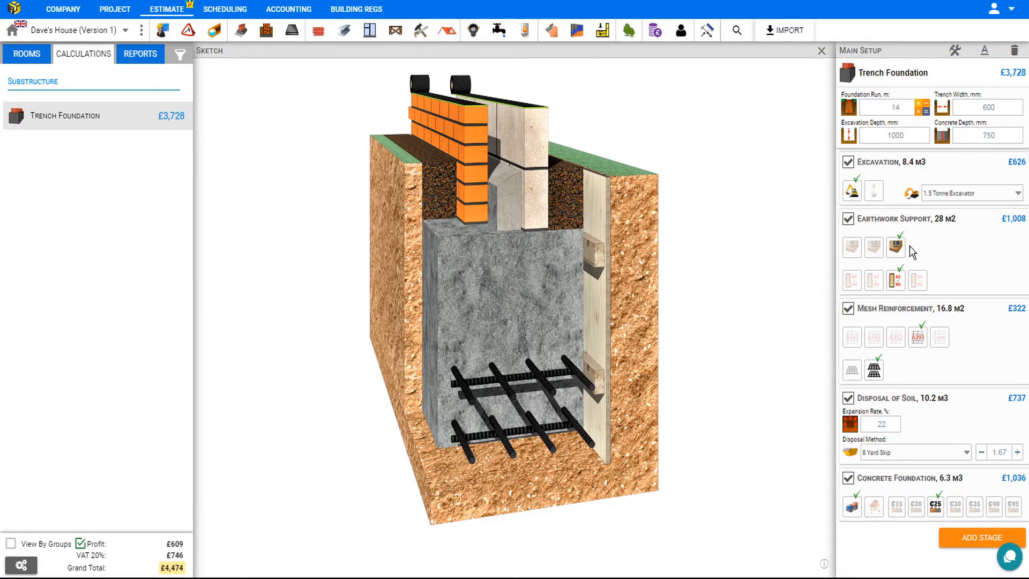
Exclude the Earthwork Support and Mesh Reinforcement stages from the trench foundation
click(849, 220)
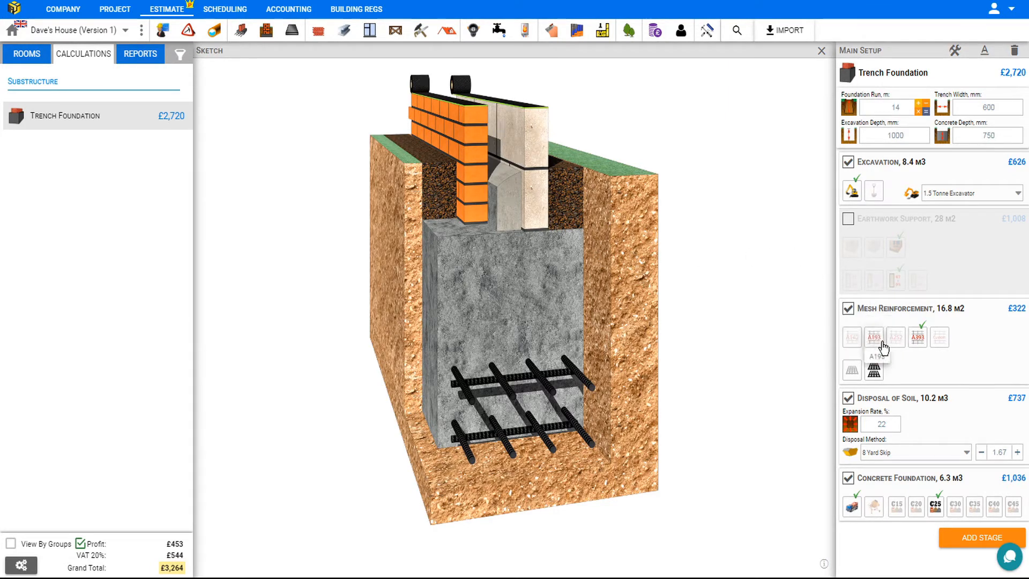
click(873, 371)
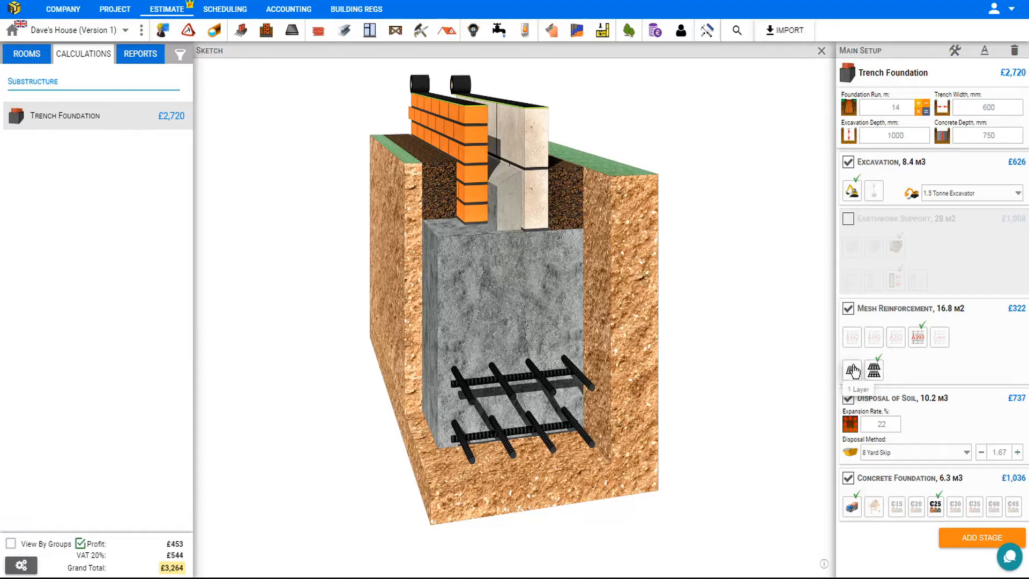
click(848, 309)
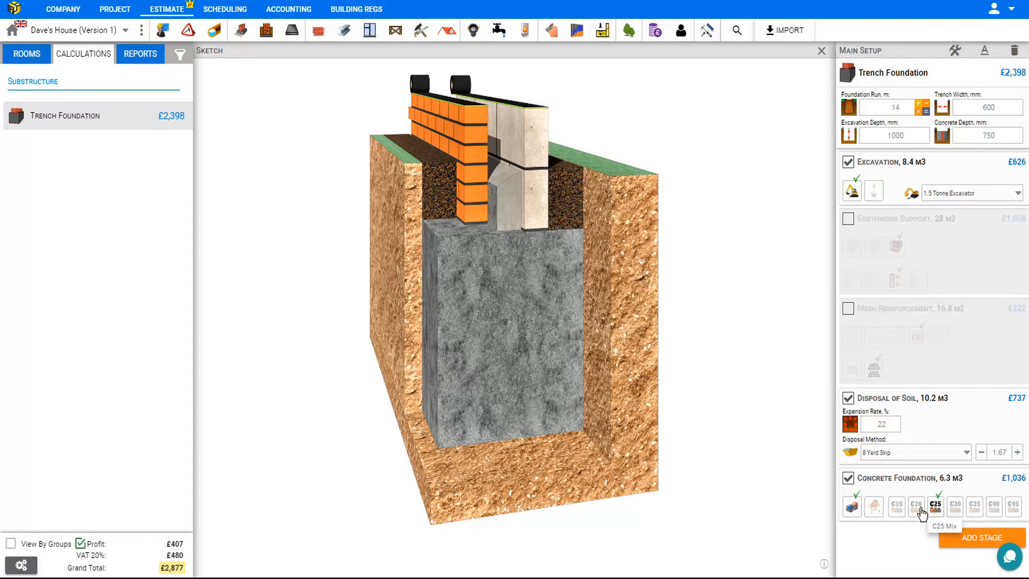
Switch the concrete foundation to site mixed concrete, comparing its material and labour lines in the estimate with those for ready mixed
click(876, 509)
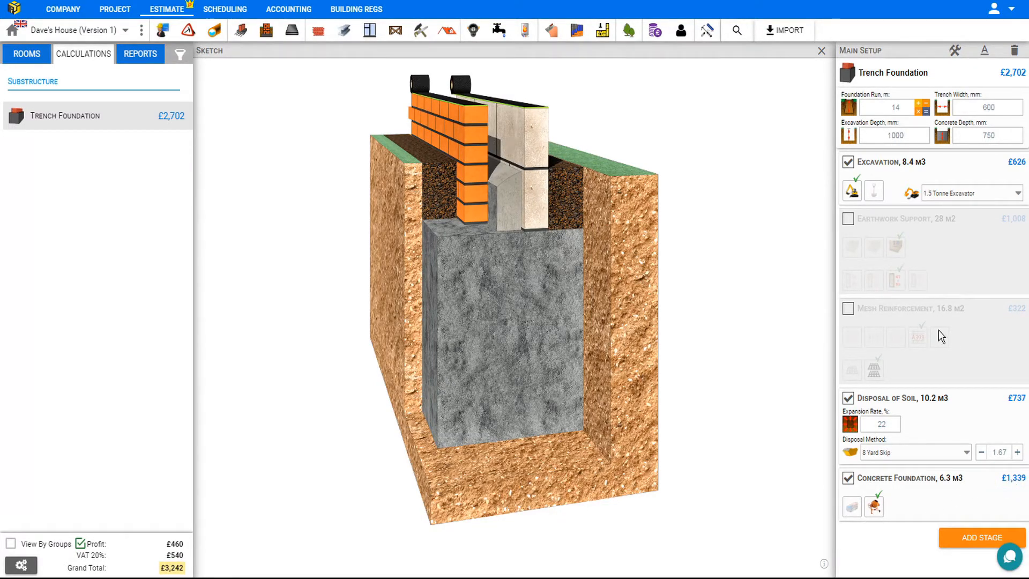
click(823, 51)
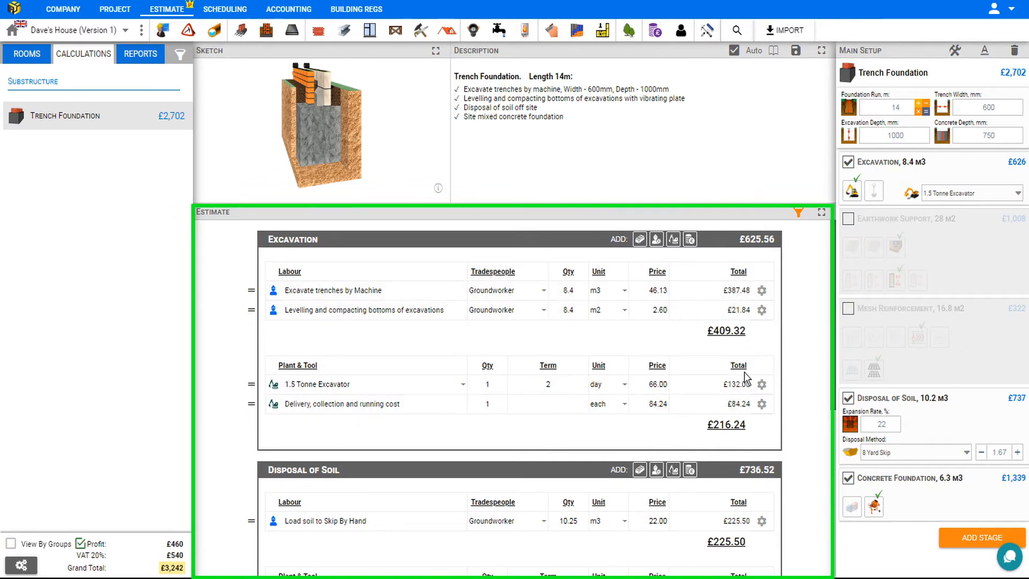
scroll(778, 356, down, 6)
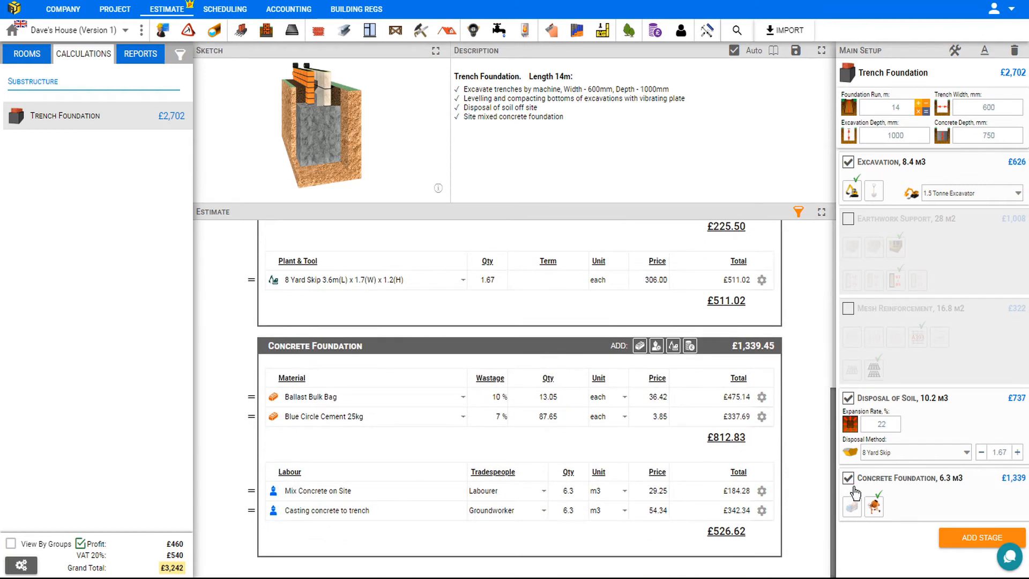
click(853, 509)
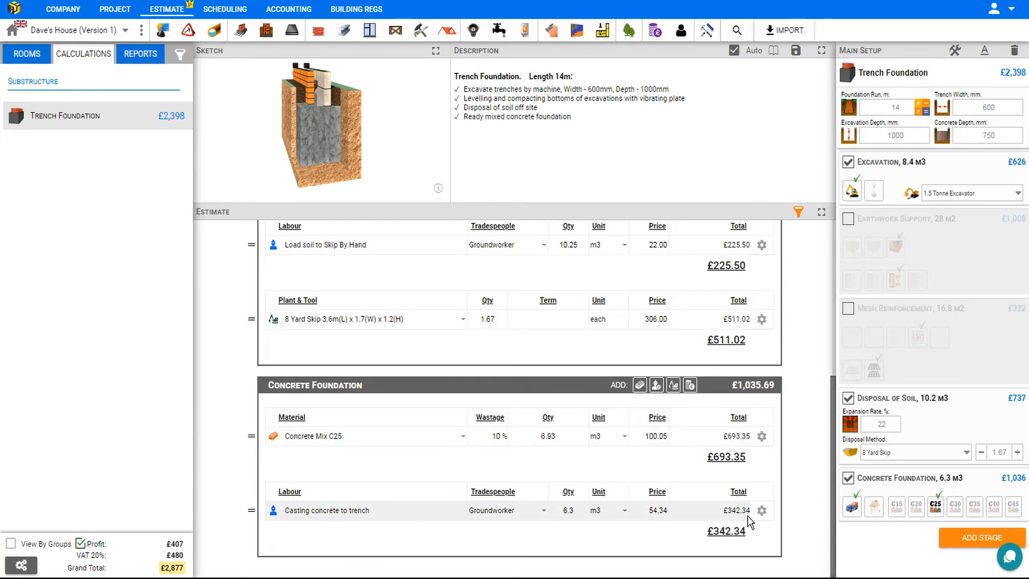
click(877, 513)
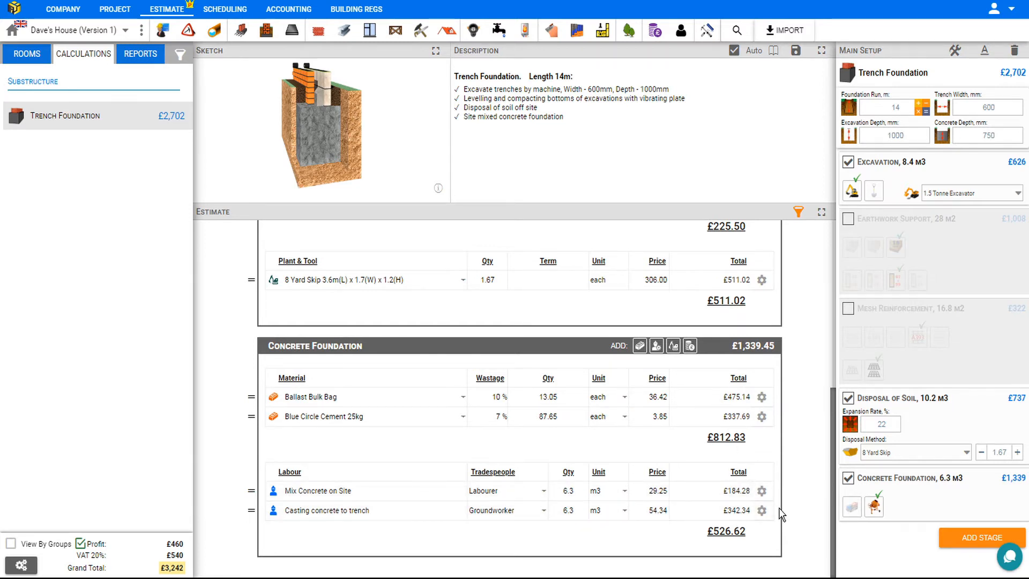
scroll(781, 507, up, 5)
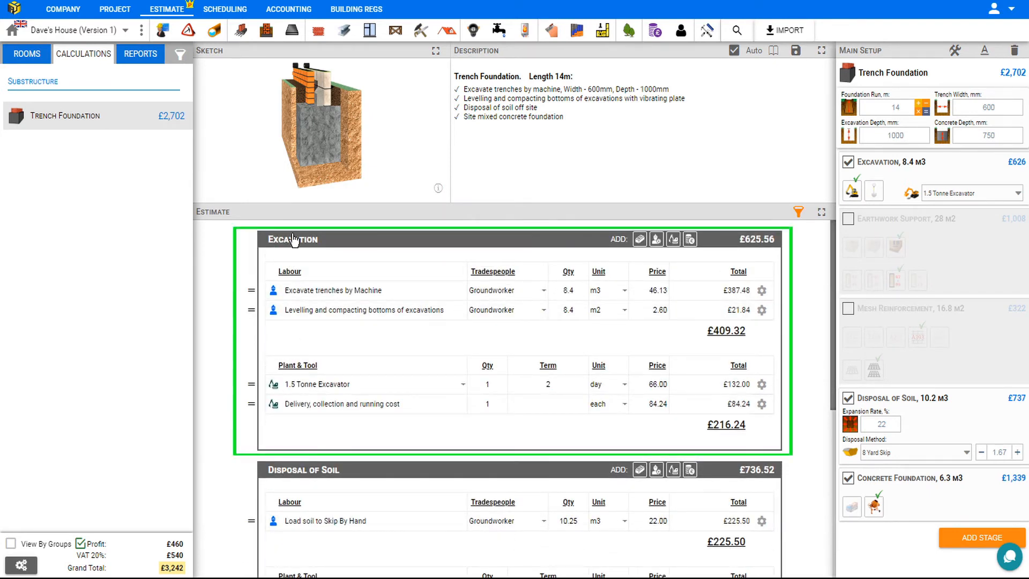
Exclude and re-include the Excavation stage, and switch to ready mixed concrete and back to site mixed, comparing the estimate and description
click(849, 163)
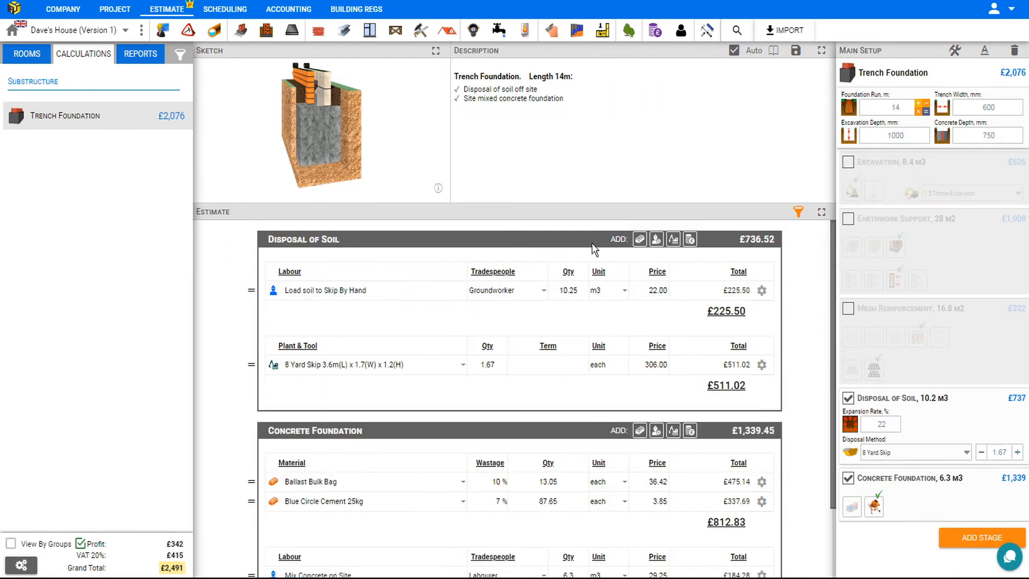
scroll(429, 403, down, 2)
scroll(430, 401, up, 3)
click(849, 162)
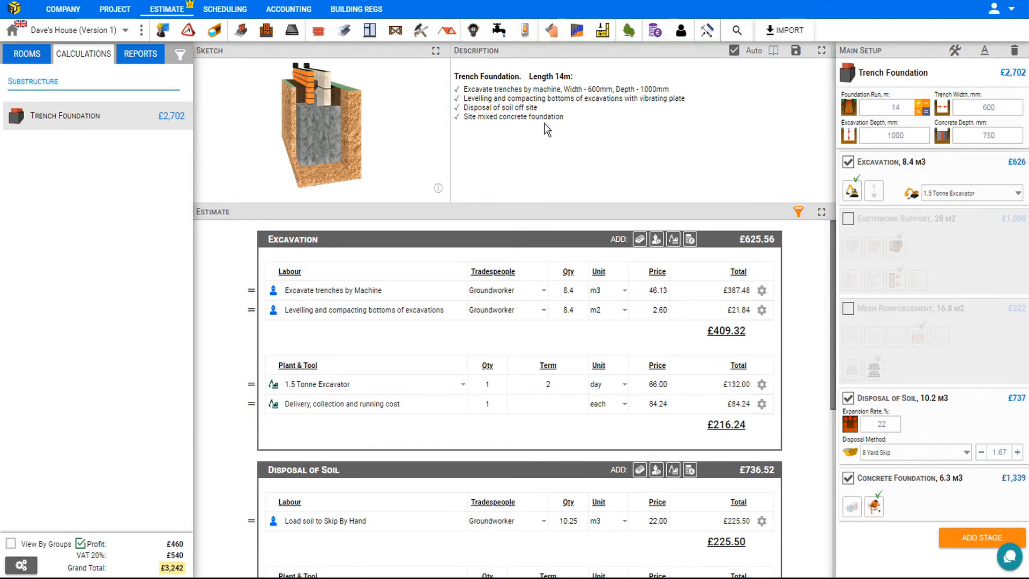
click(853, 507)
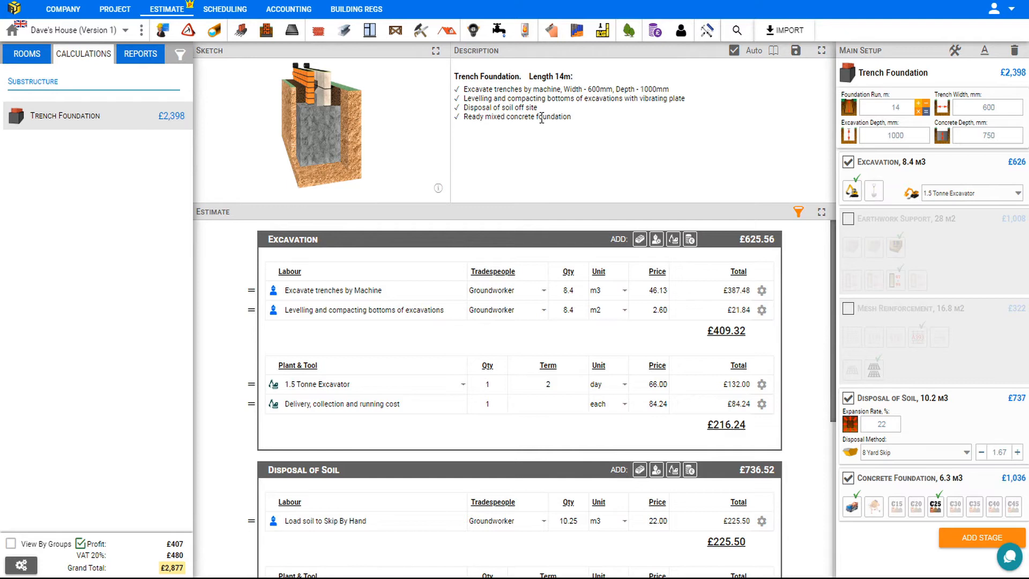
click(878, 511)
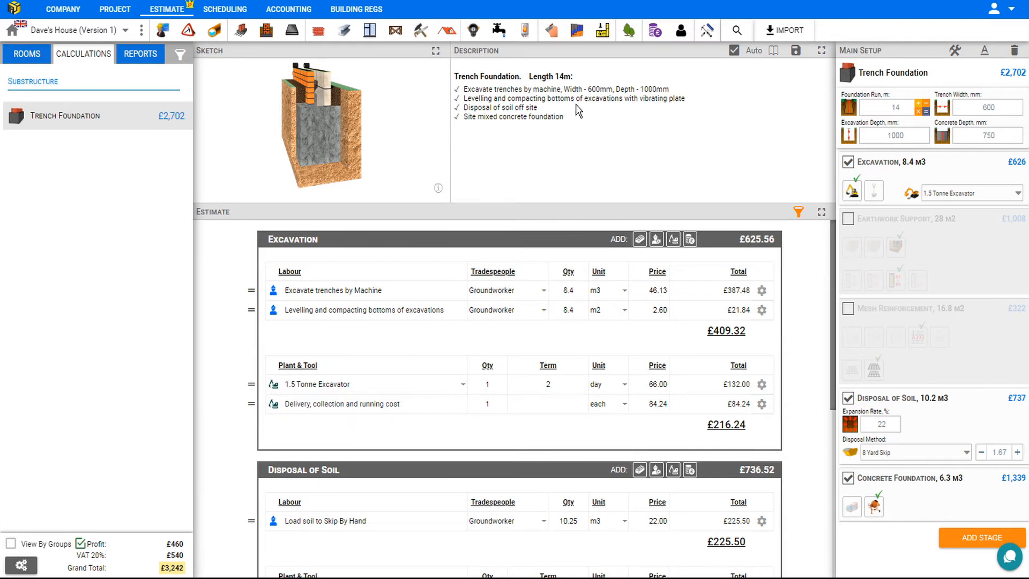
Turn off the automatic description and change its last line to "Site mixed waterproof concrete foundation"
click(734, 51)
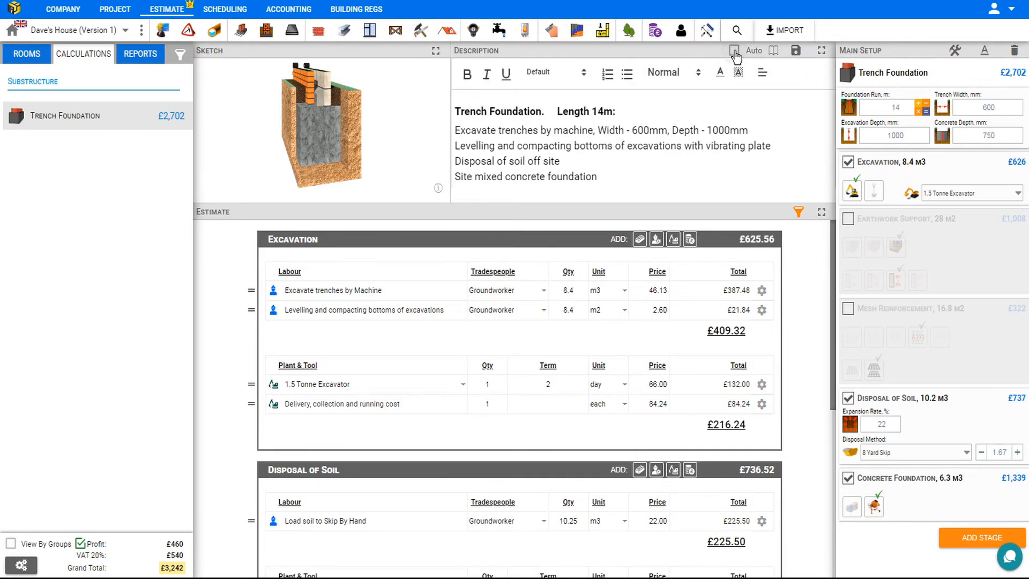
click(506, 177)
text(water)
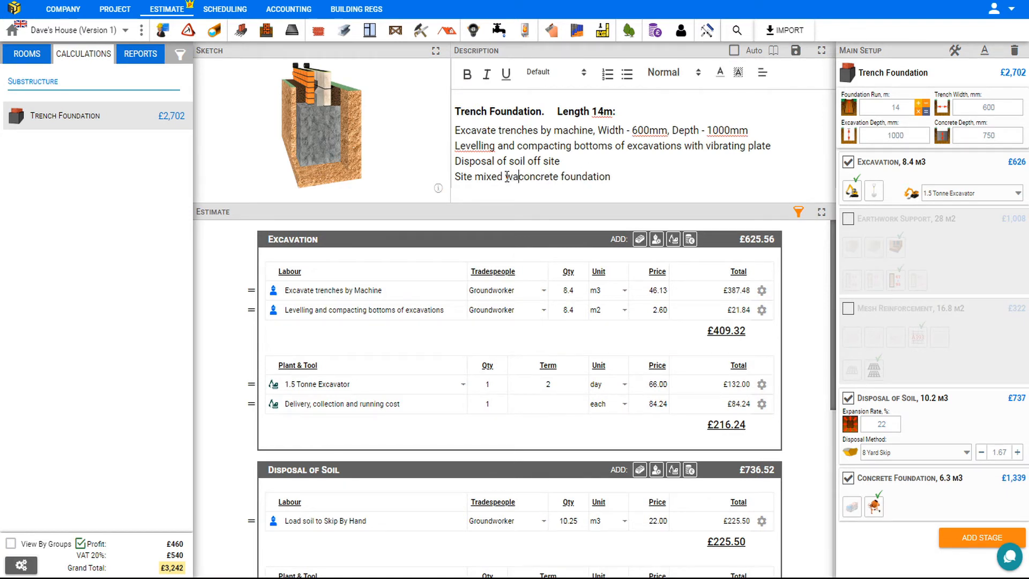
text(proof)
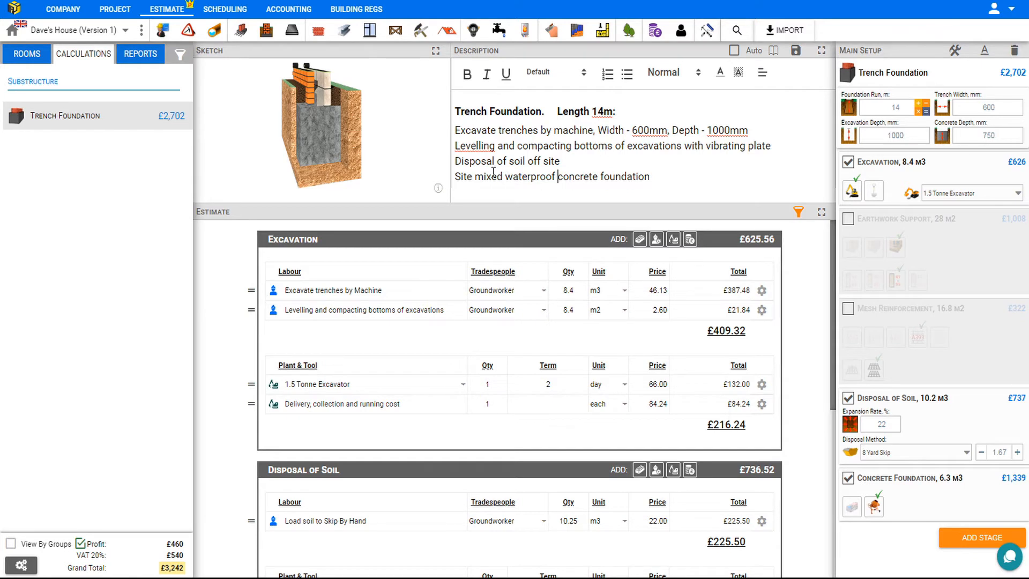
Set the Ballast Bulk Bag quantity to 15.4 in the Concrete Foundation materials
scroll(706, 332, down, 5)
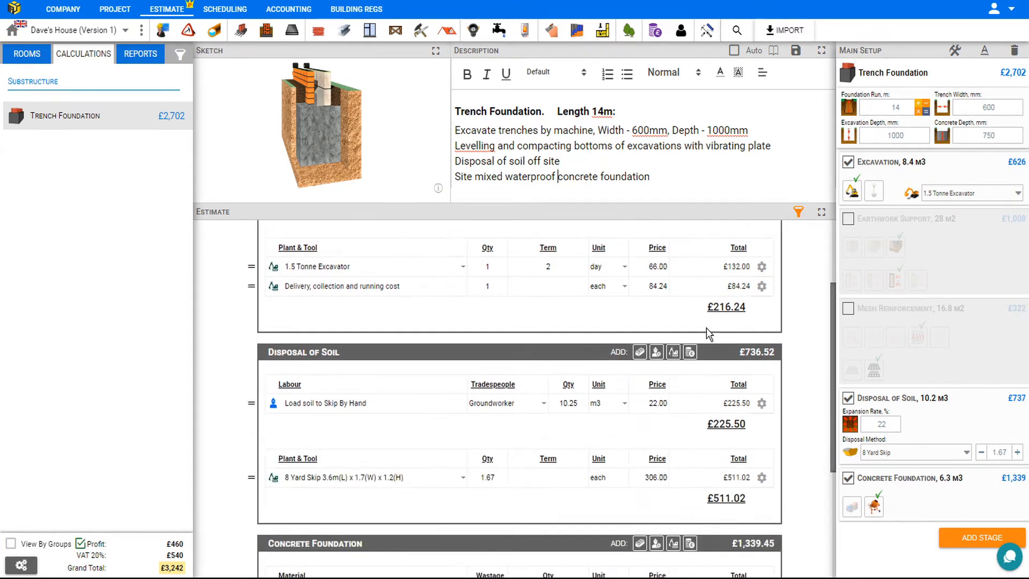
scroll(609, 393, down, 1)
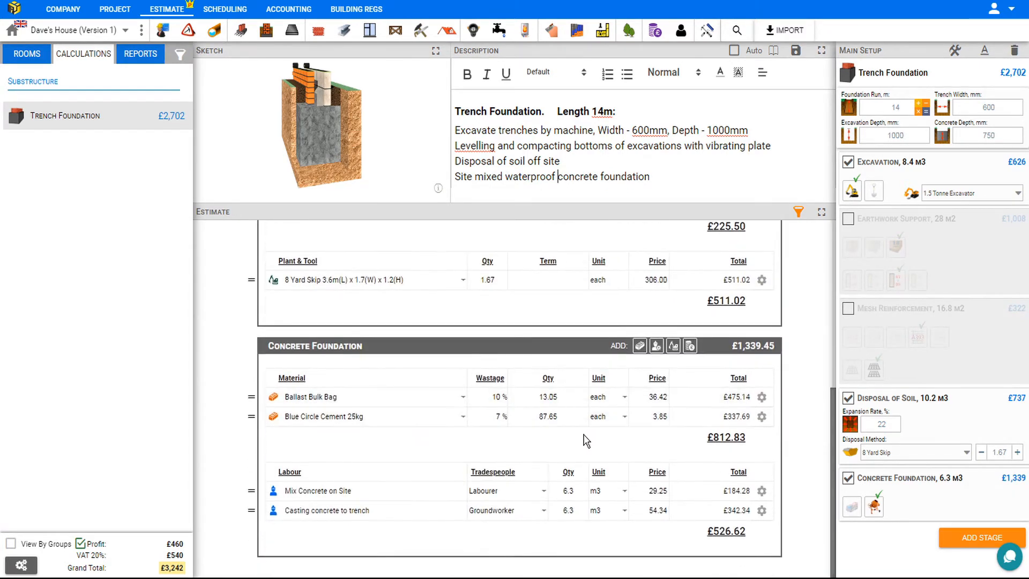
double_click(549, 396)
text(15.4)
click(747, 395)
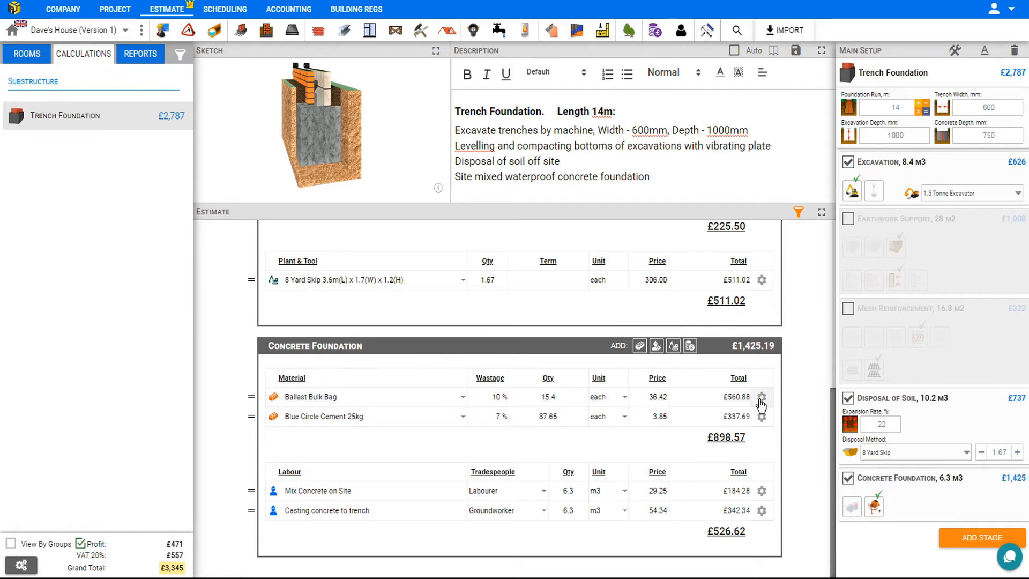
Exclude the Ballast Bulk Bag line from the Concrete Foundation estimate through its visibility option and include it again
click(762, 401)
click(718, 456)
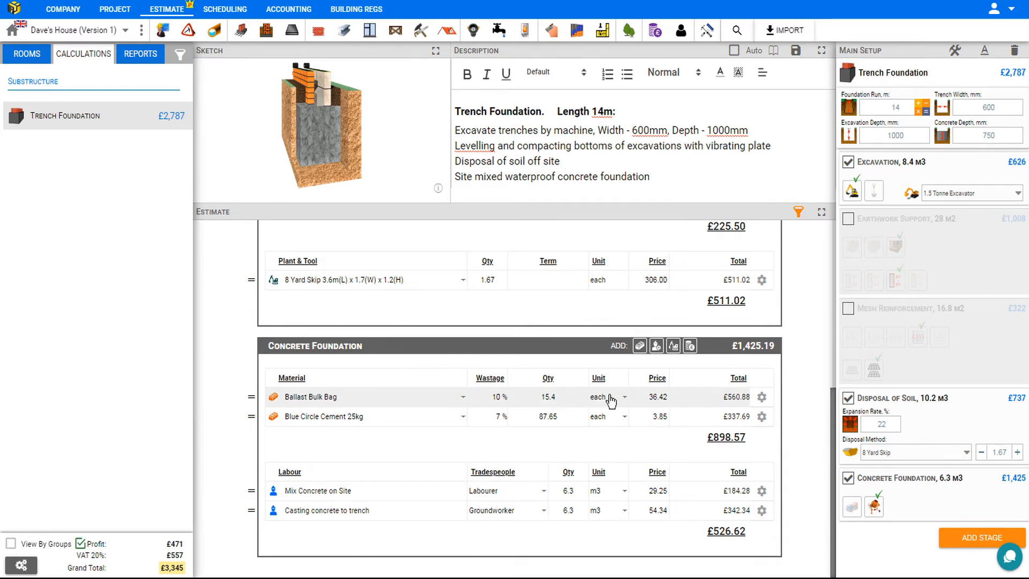
click(761, 397)
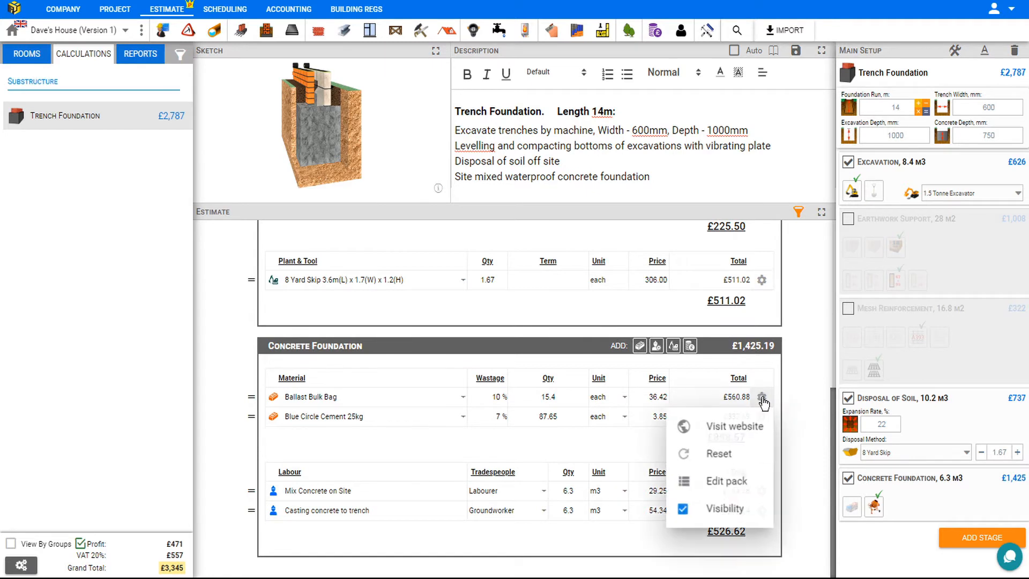
click(681, 511)
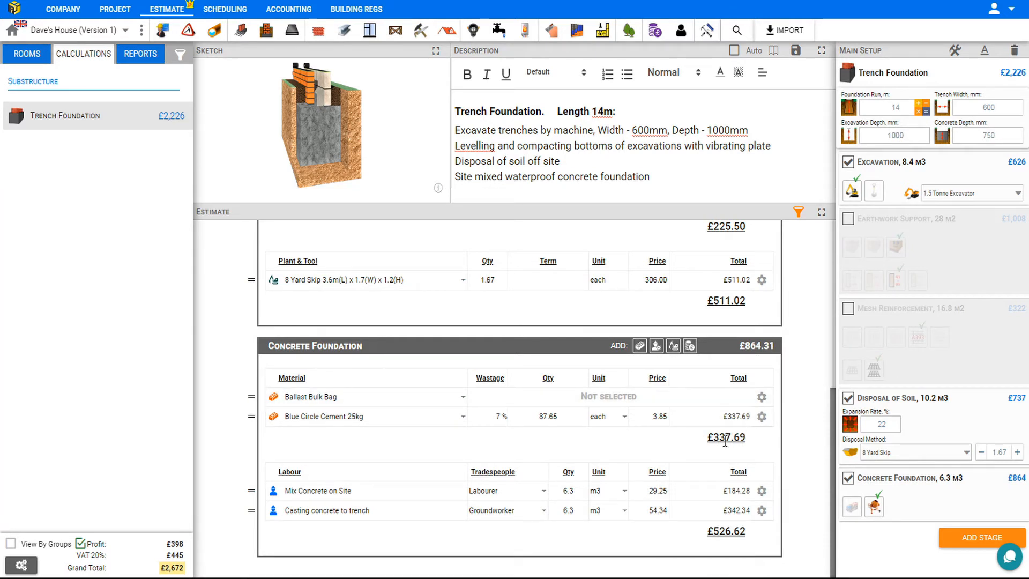
click(761, 397)
click(680, 513)
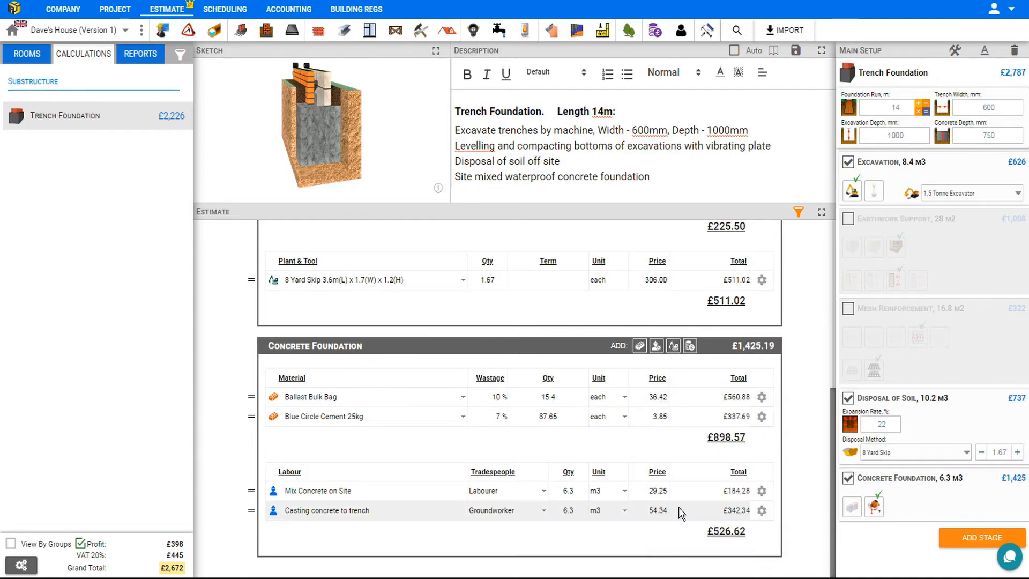
Override the Ballast Bulk Bag price with 33.00, and reset the line to its library price
click(762, 397)
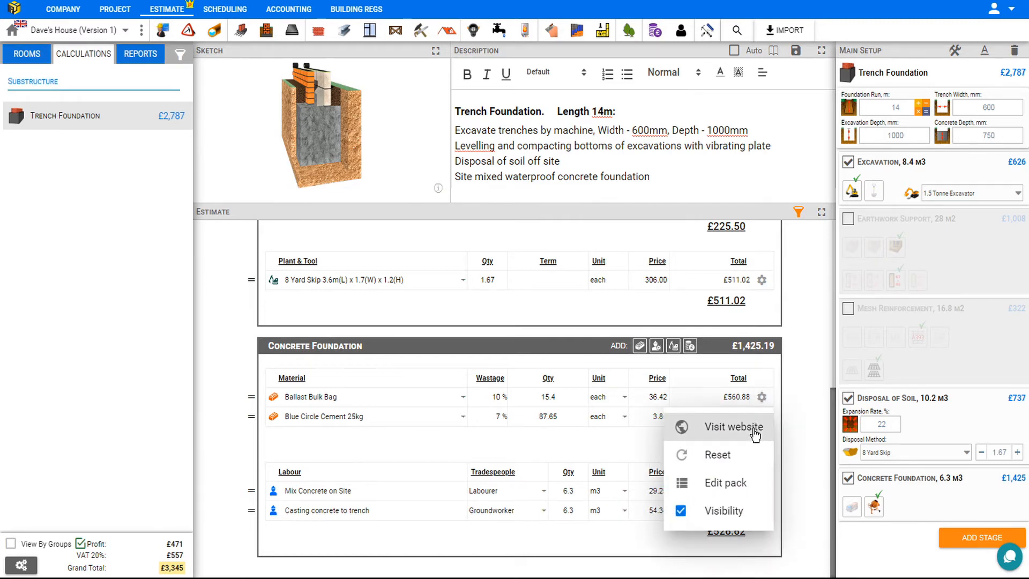
click(754, 429)
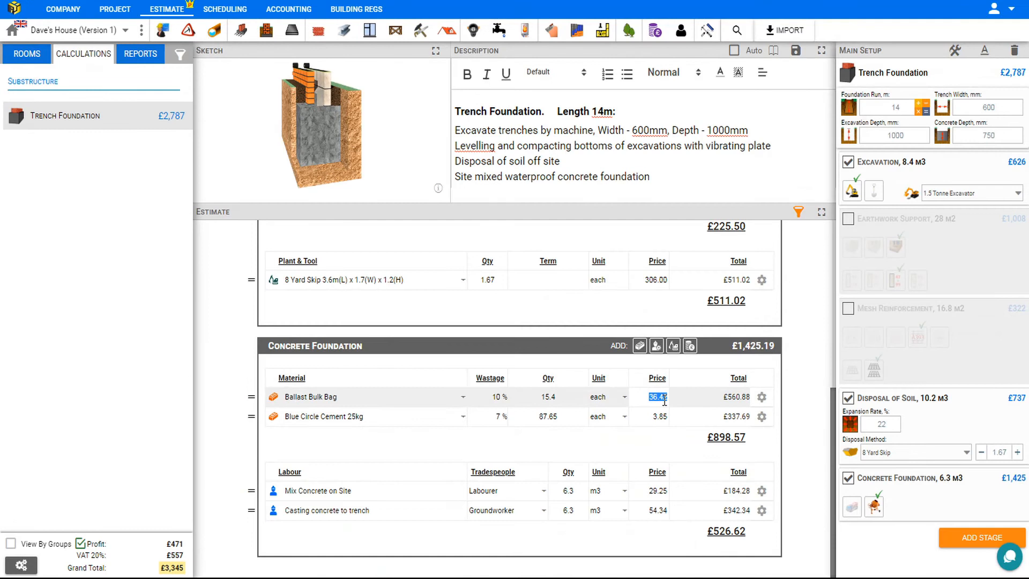
text(33.00)
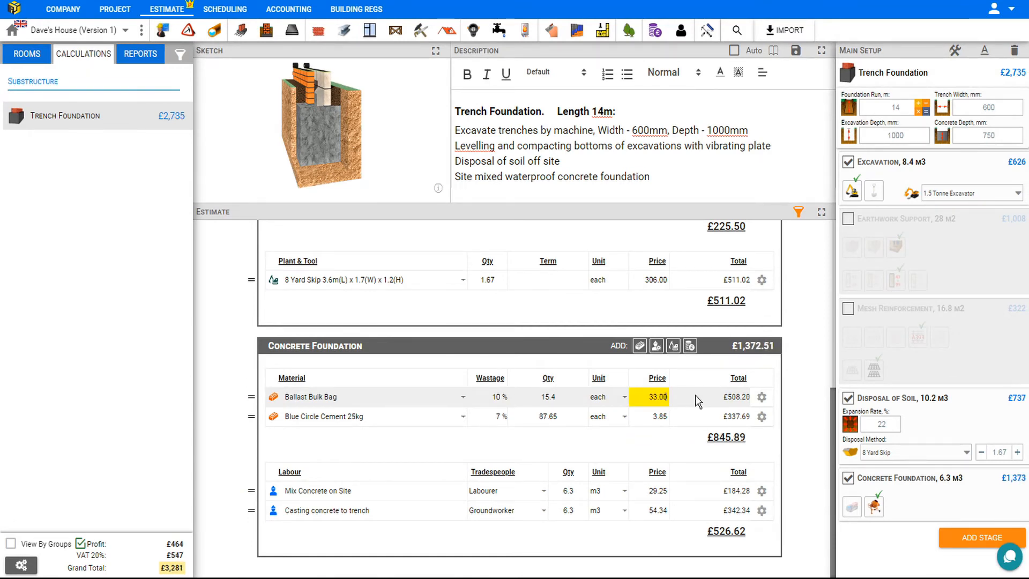
click(761, 397)
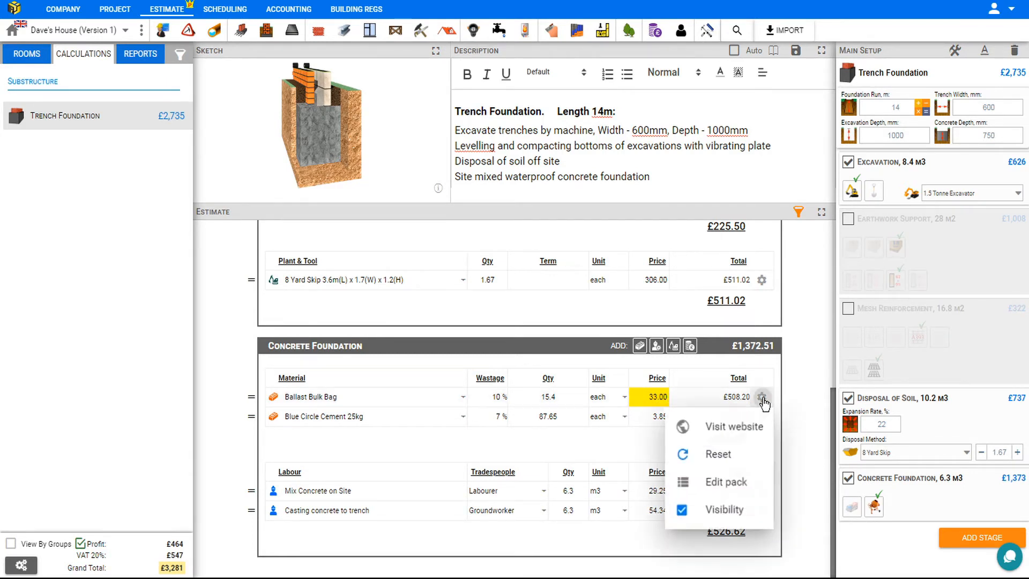
click(732, 460)
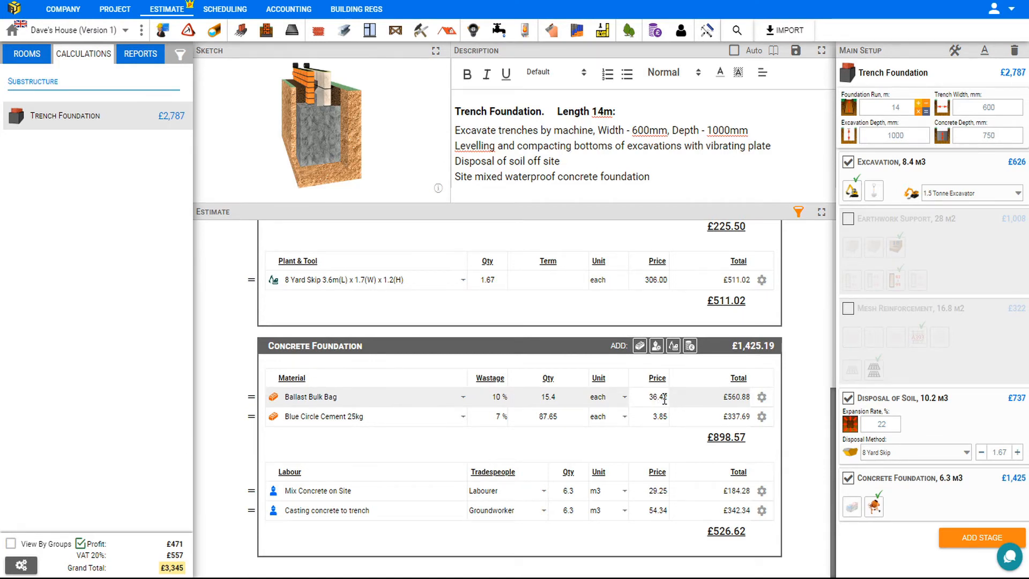
In the project's profit settings, set material profit to 0%, check the estimate prices, and restore it to 15%
click(24, 566)
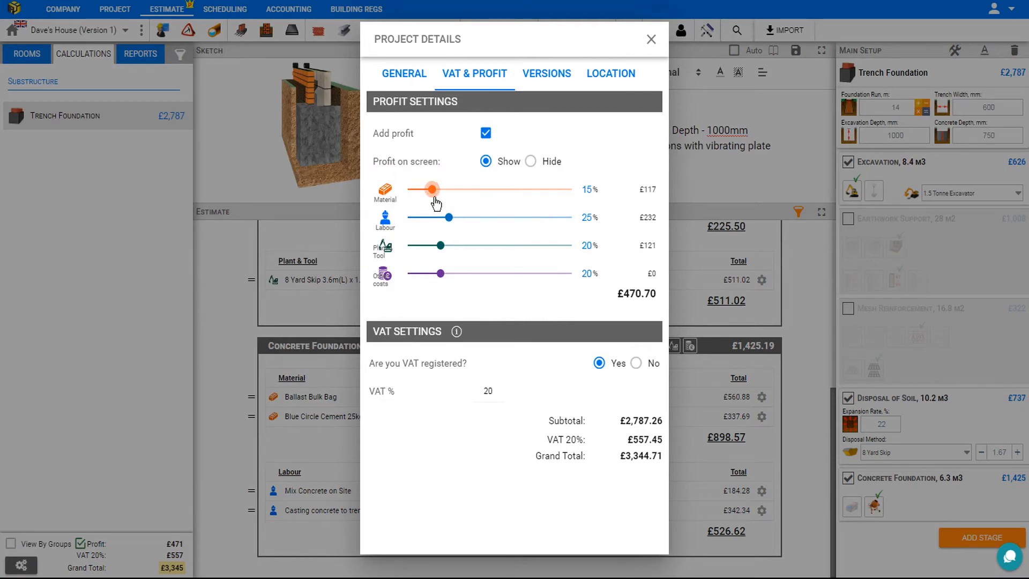
drag(432, 194, 370, 187)
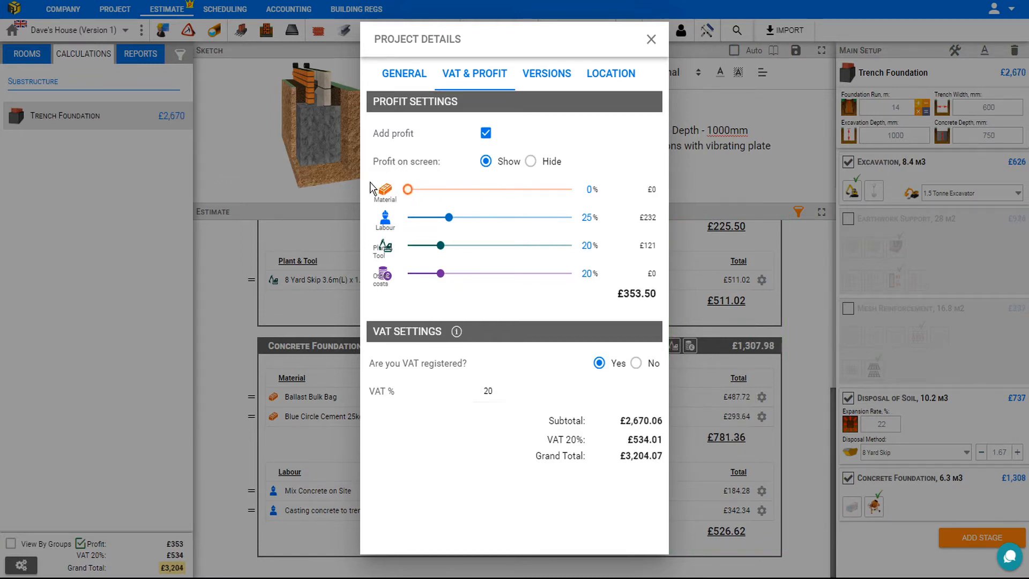
click(652, 39)
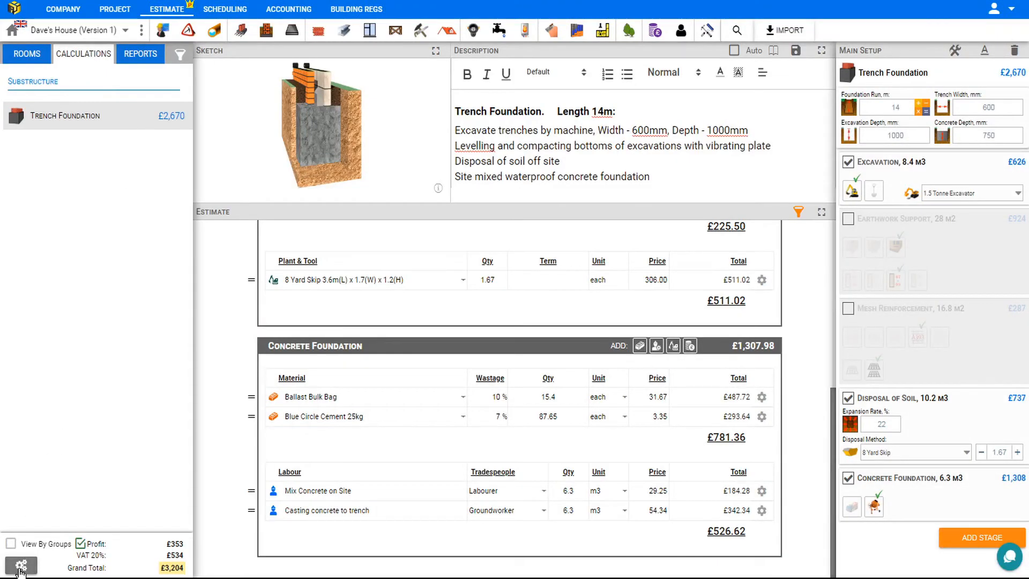
click(21, 568)
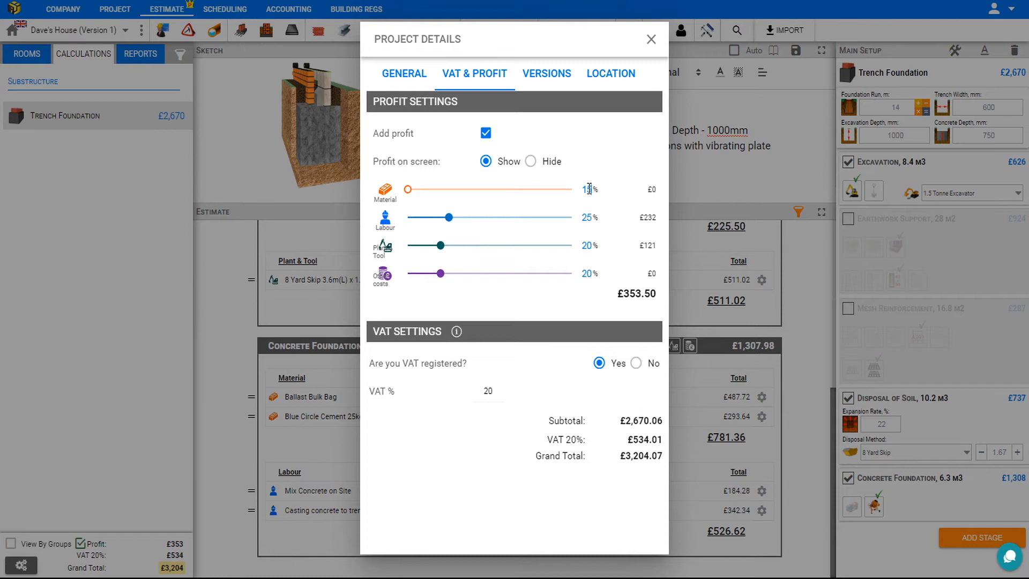
text(5)
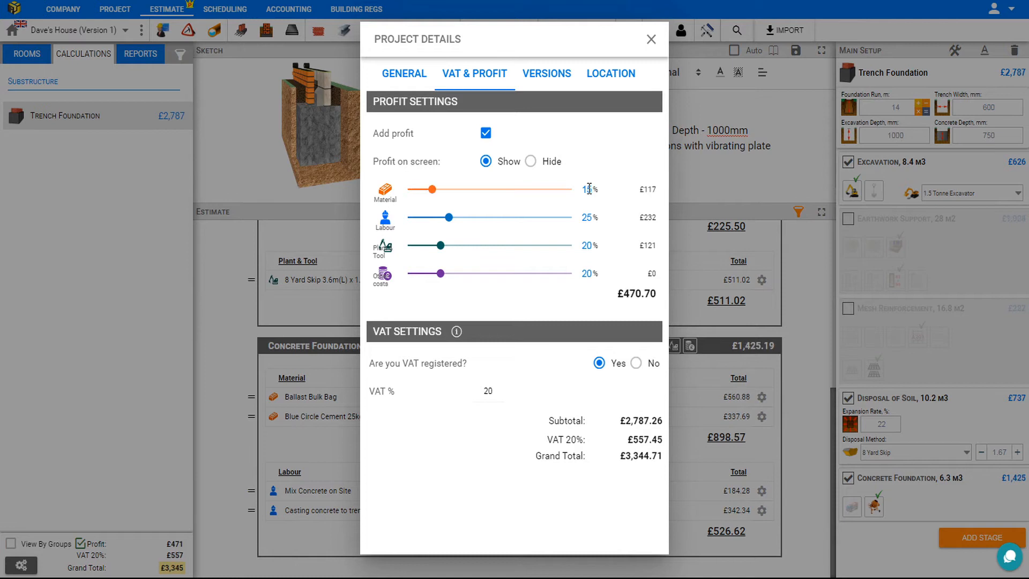
Turn the project's added profit off and on, hide and show the profit on screen, and close the project details
click(486, 133)
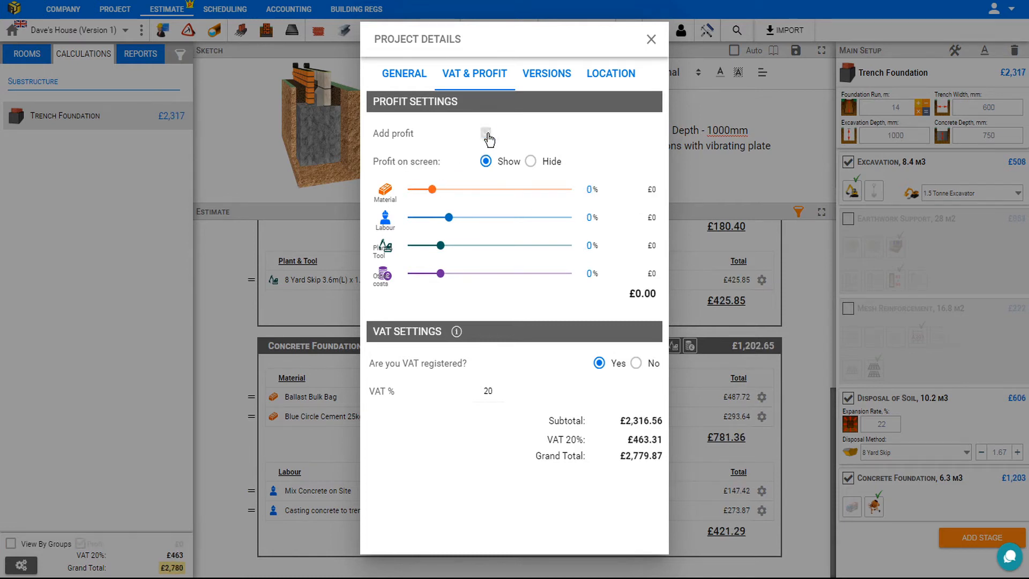
click(486, 134)
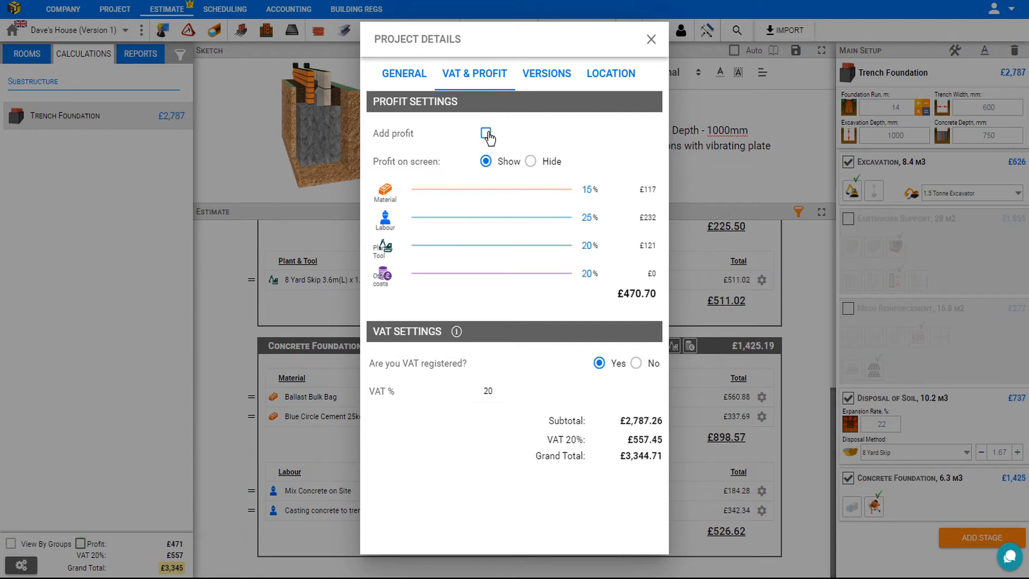
click(531, 161)
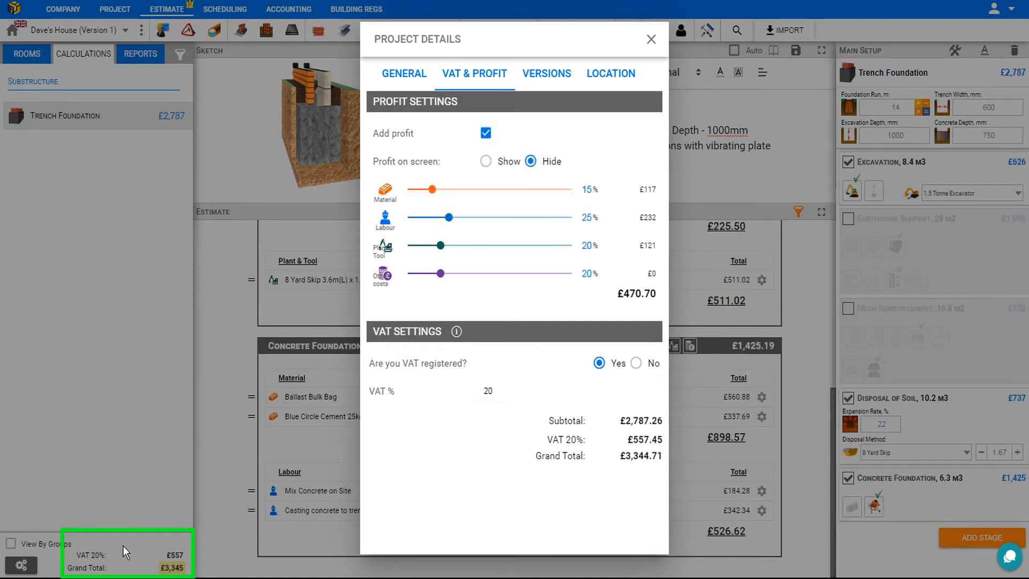
click(485, 163)
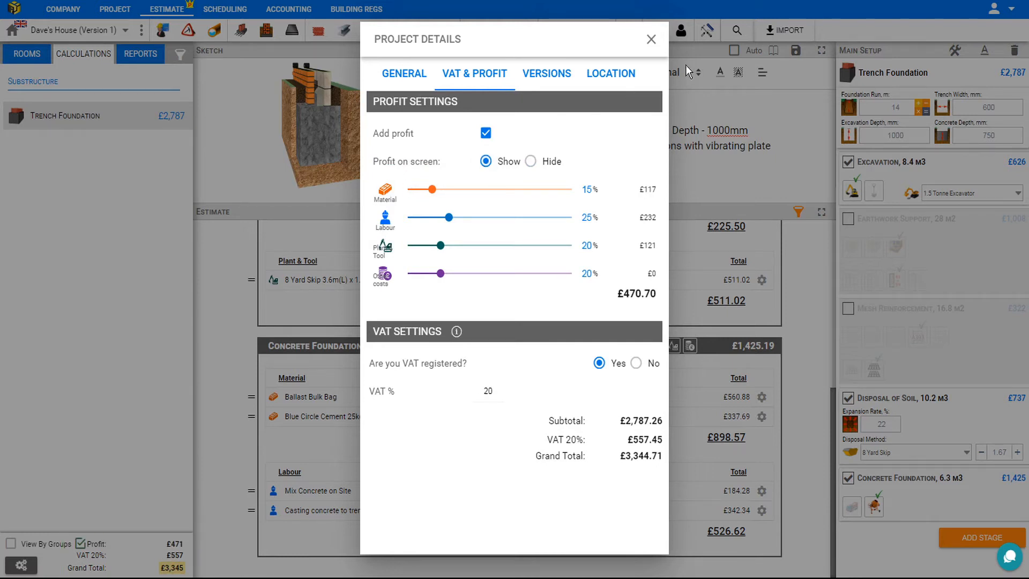
click(651, 39)
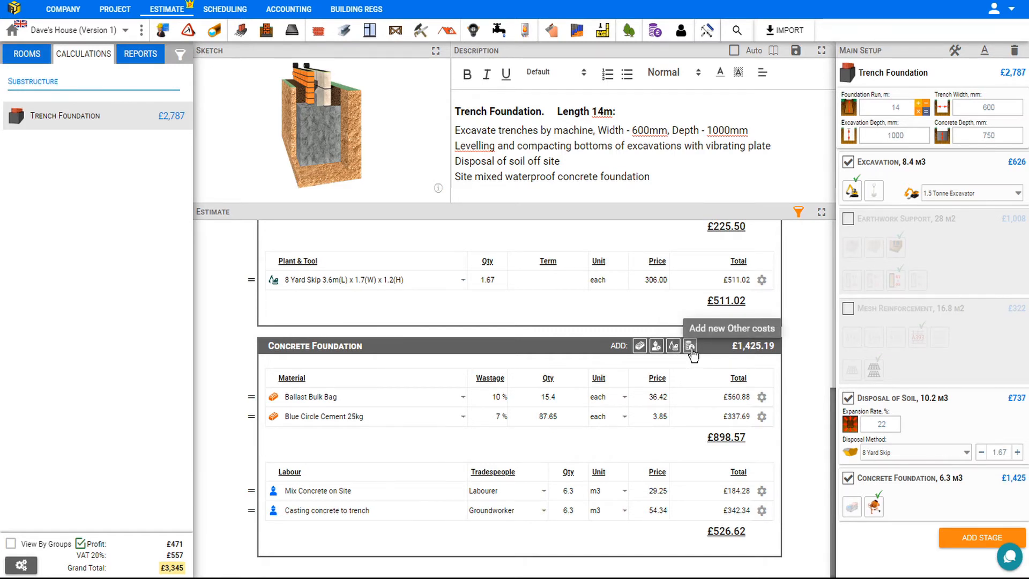
Add Sawn Timber Treated C16/C24 47 x 95mm from the library to the Concrete Foundation materials, with a quantity of 30 m
click(640, 348)
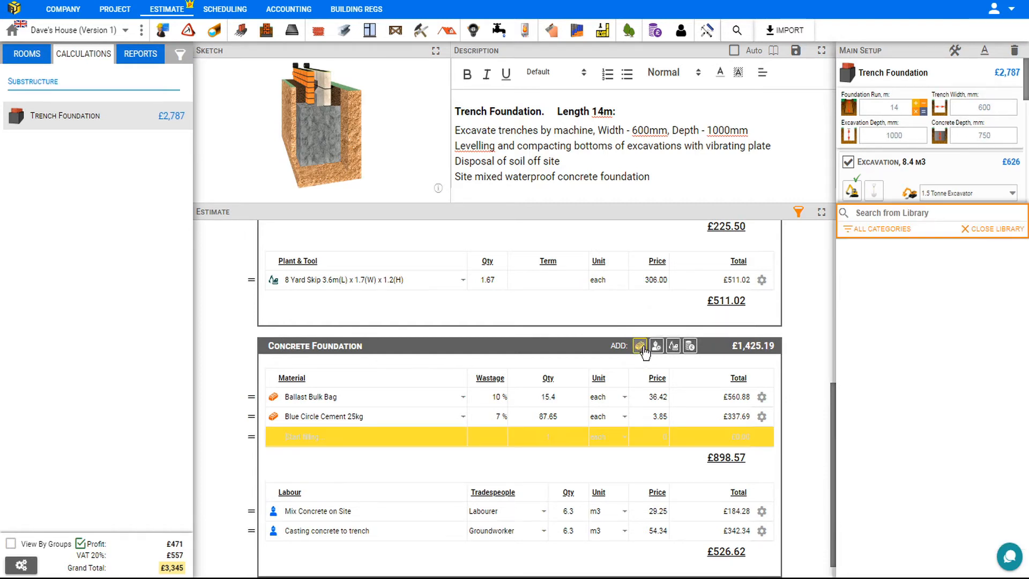
click(899, 212)
text(sawn timber)
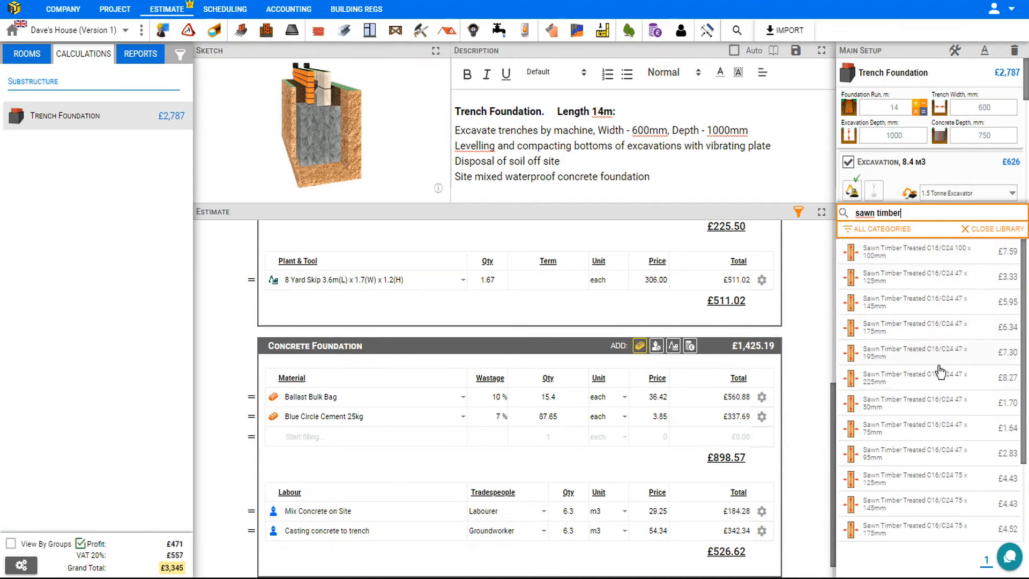
click(953, 455)
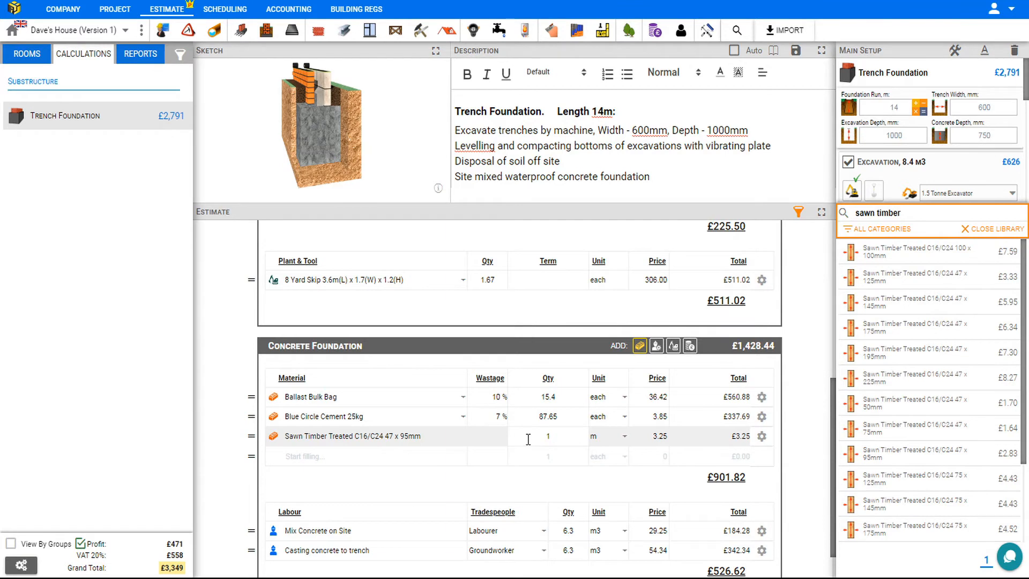
click(562, 437)
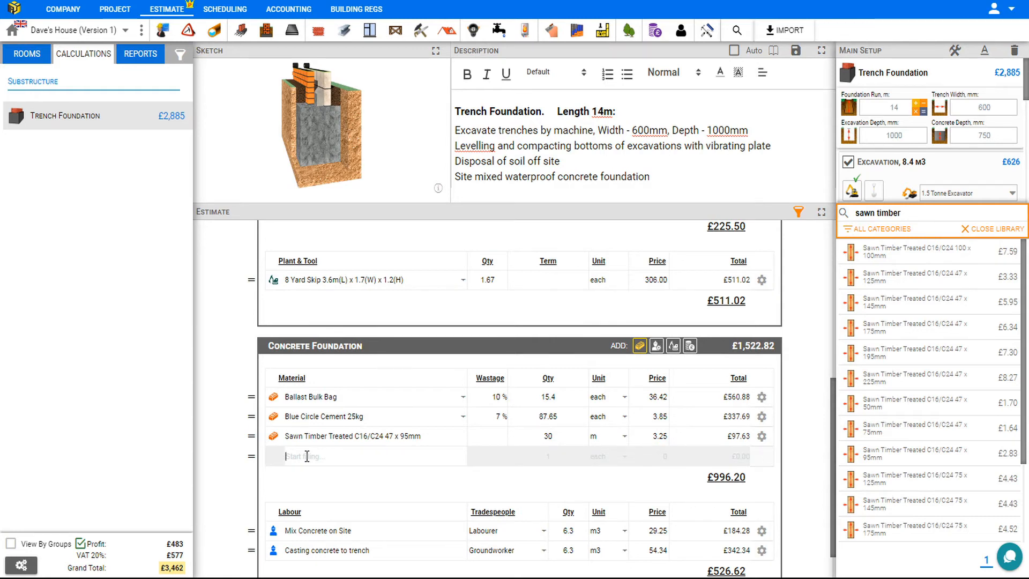
Add a custom material line named Waterproofer to the Concrete Foundation, with quantity 1 and price 60.00
text(Wa)
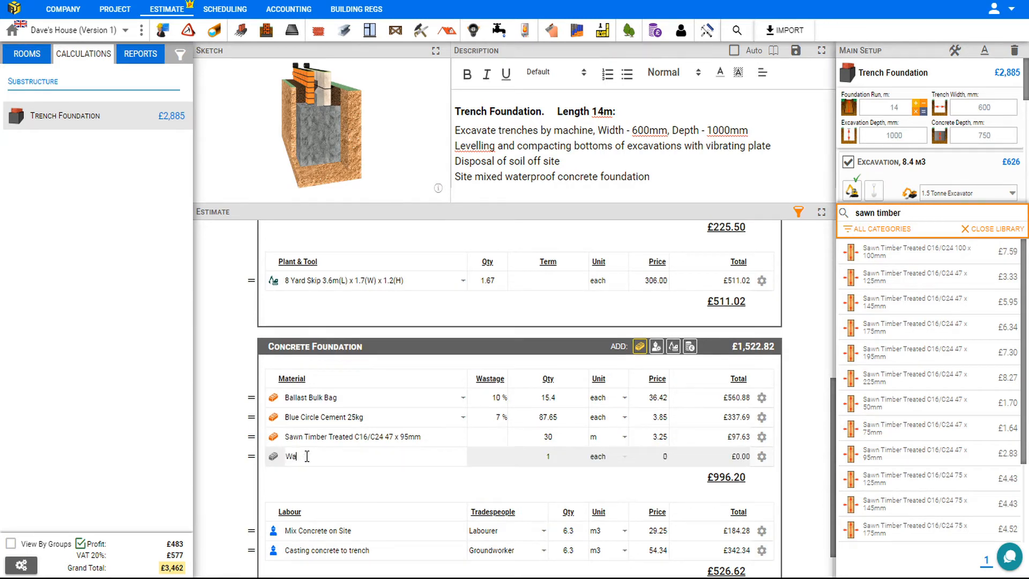
text(terproofer)
key(Tab)
key(Tab)
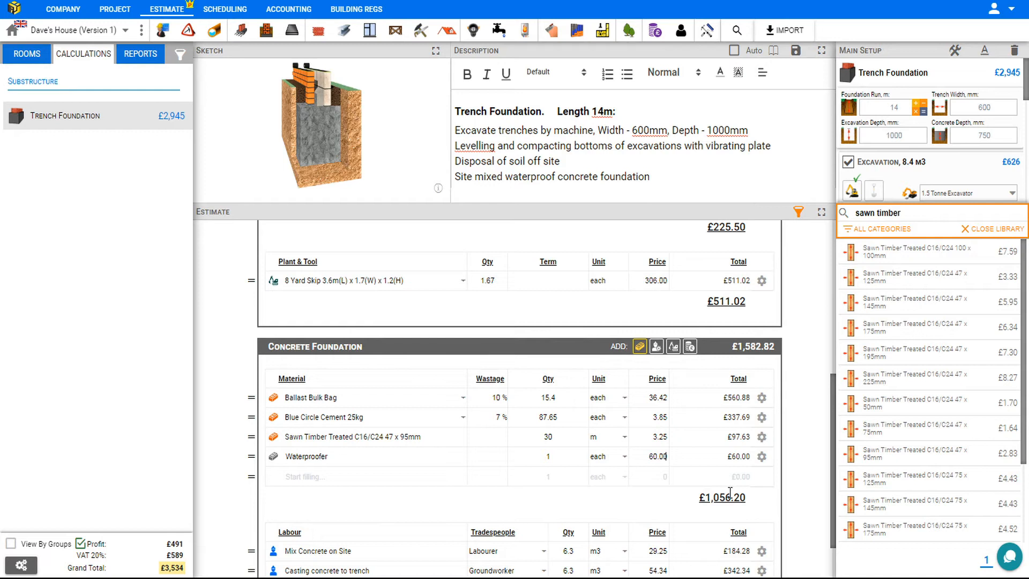
Add the Concrete Pump from the plant and tool library to the Concrete Foundation stage, and close the library
click(674, 349)
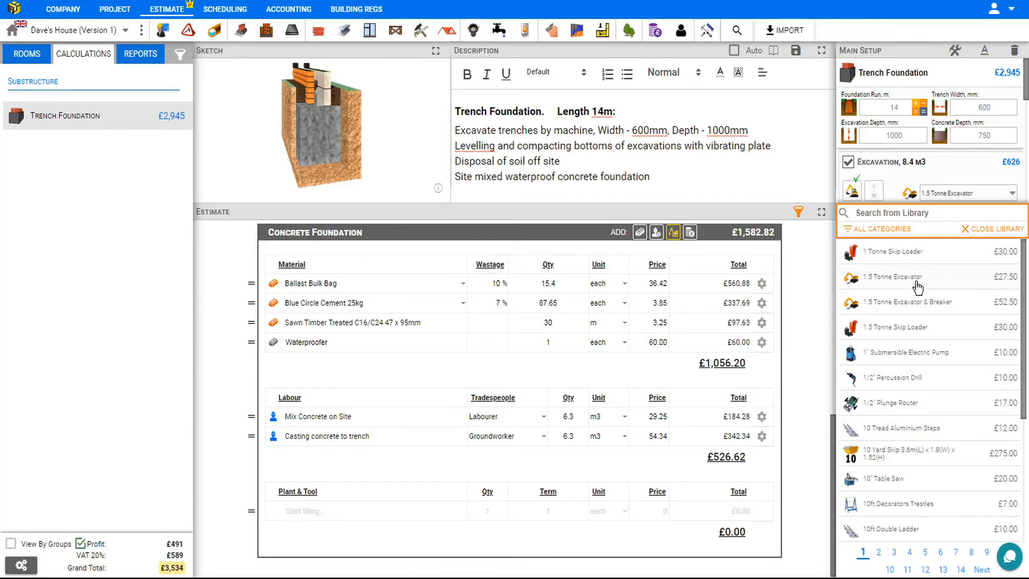
click(901, 213)
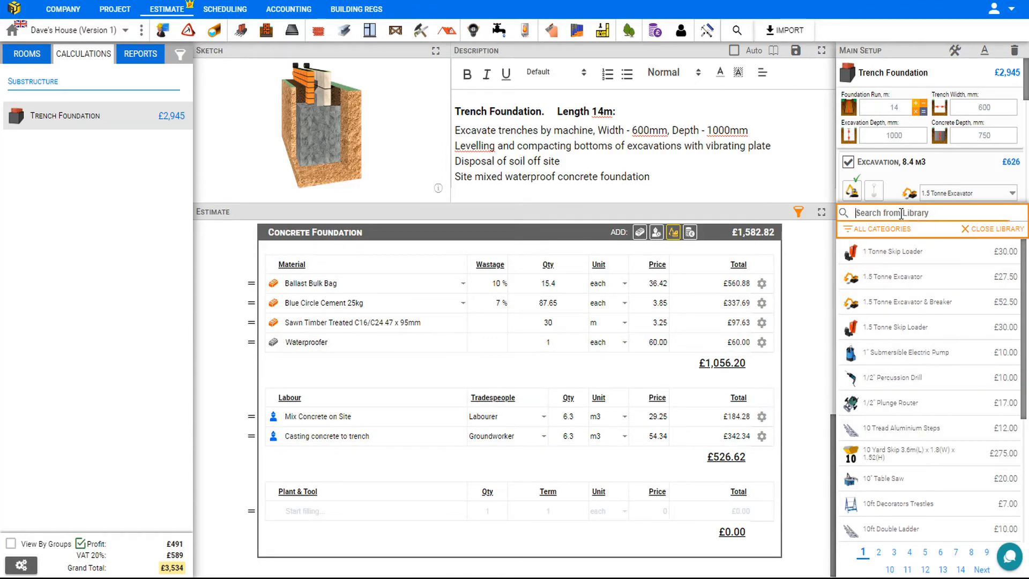
text(crete pump)
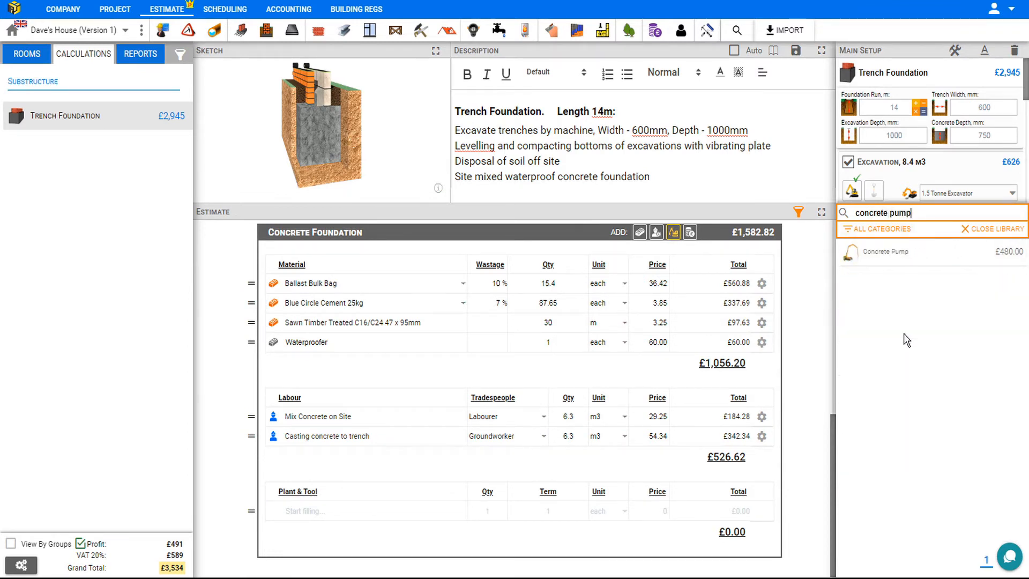
click(883, 256)
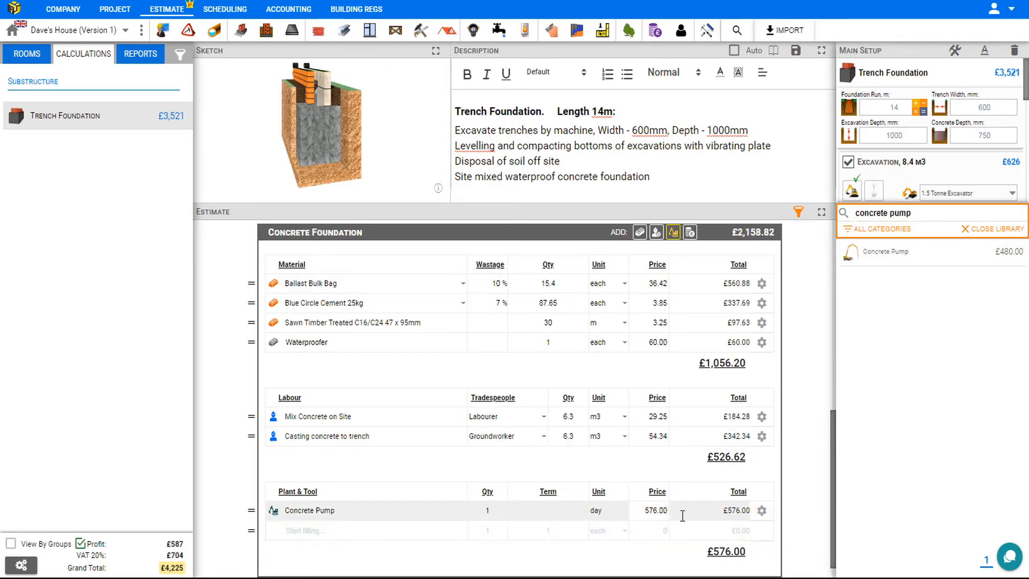
click(966, 229)
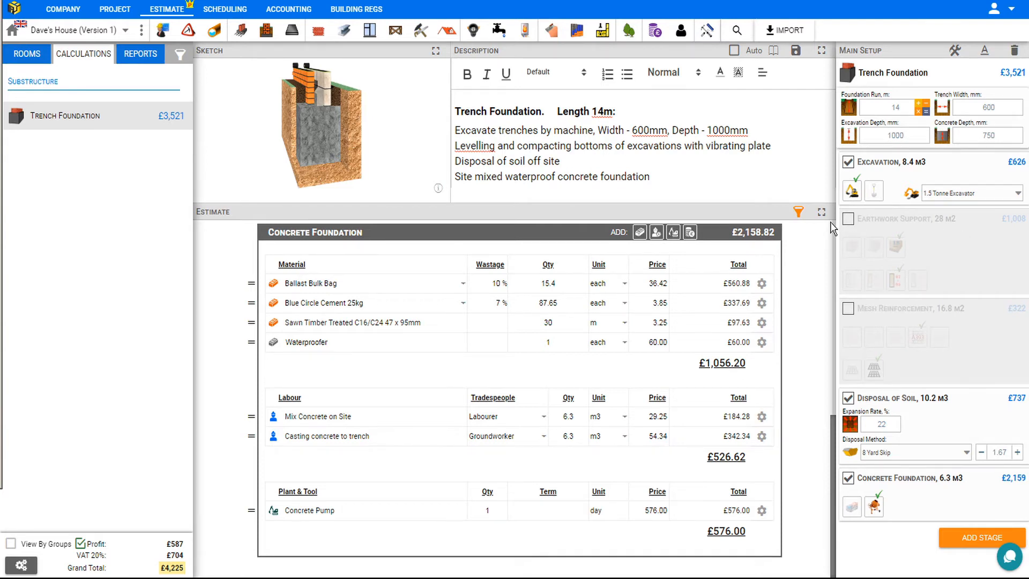
Open the estimate's filter for material, labour, plant and tool, and other costs
click(798, 214)
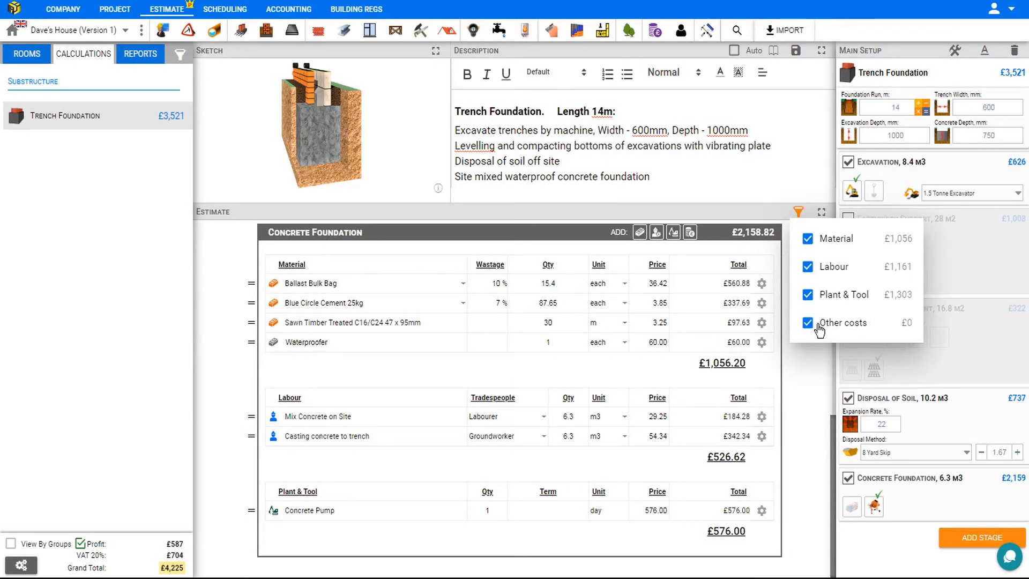
Exclude the Material category from the trench foundation estimate and review the remaining labour and plant entries
click(809, 240)
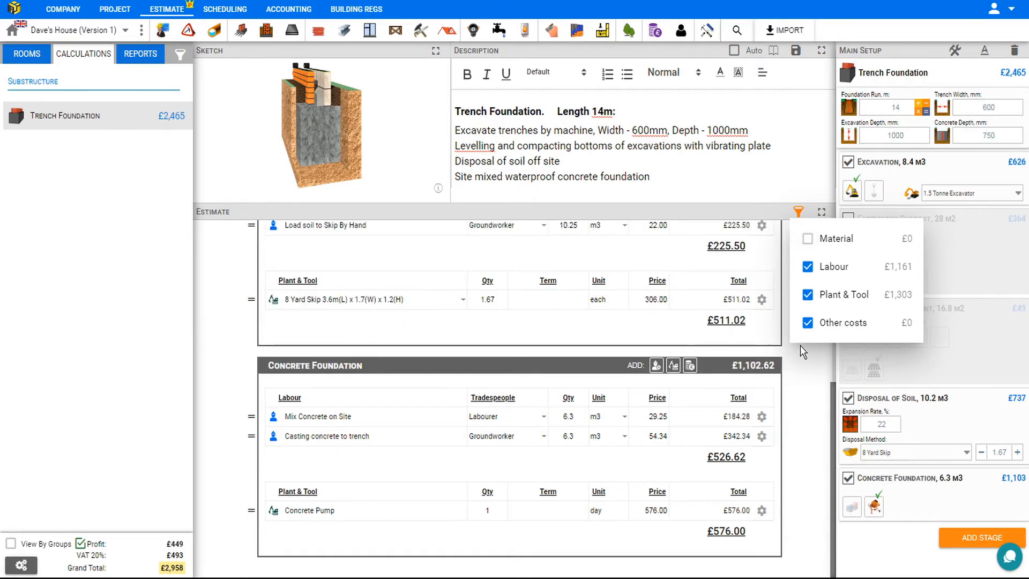
click(799, 212)
scroll(813, 350, up, 5)
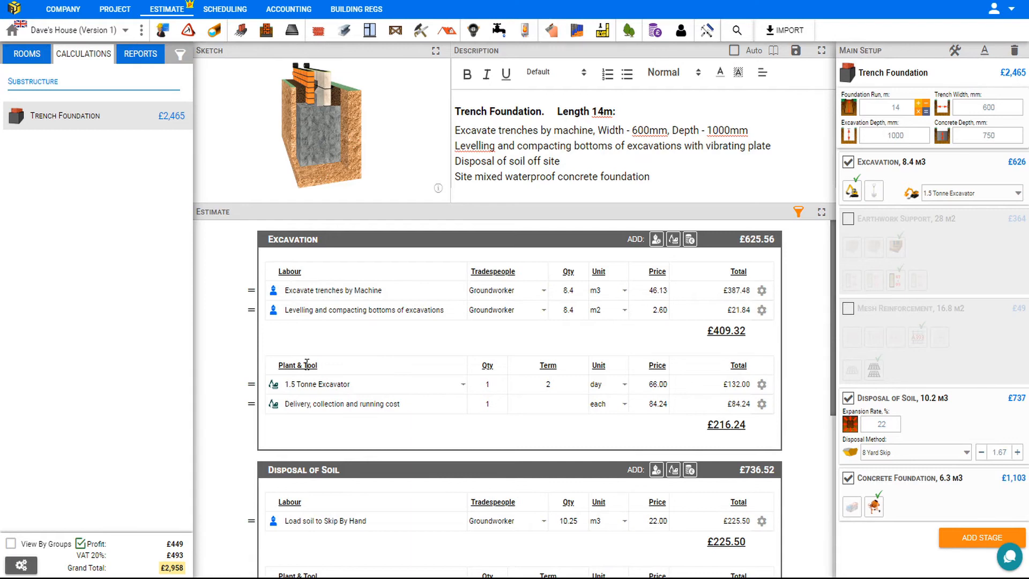
scroll(306, 375, down, 5)
scroll(351, 468, up, 5)
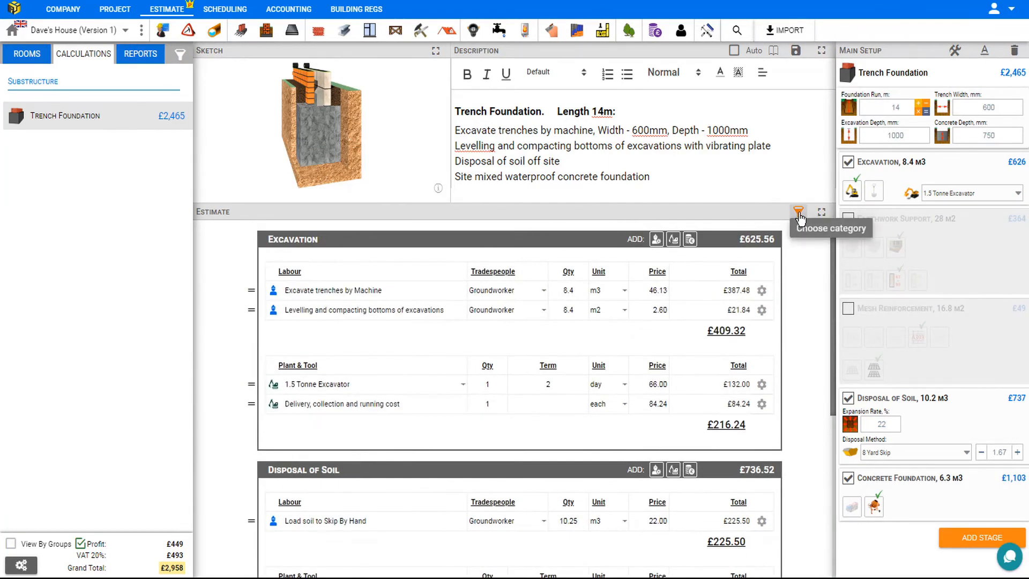
Try switching the default Material category off in the project-wide group filter and restore it
click(799, 211)
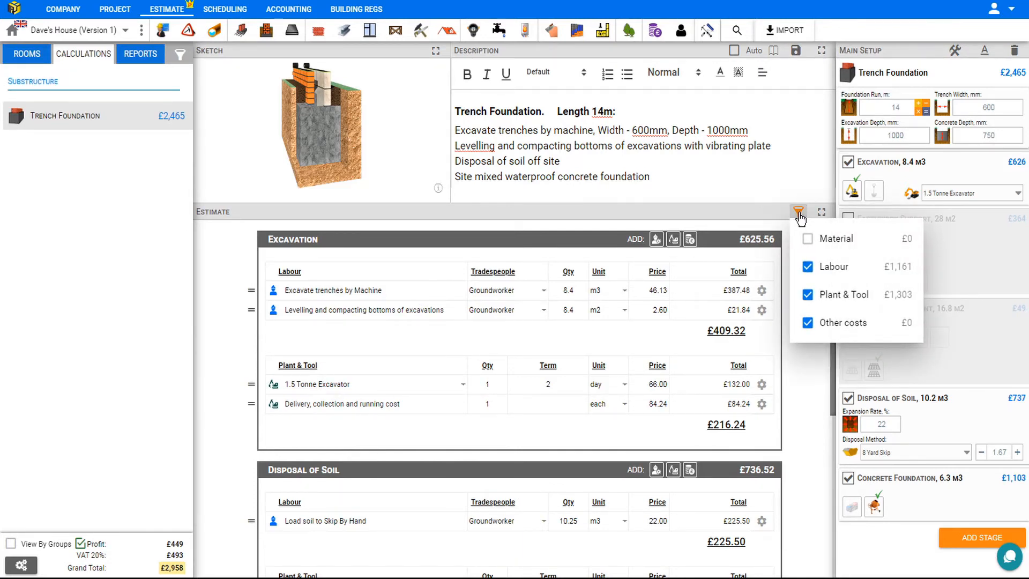
click(181, 57)
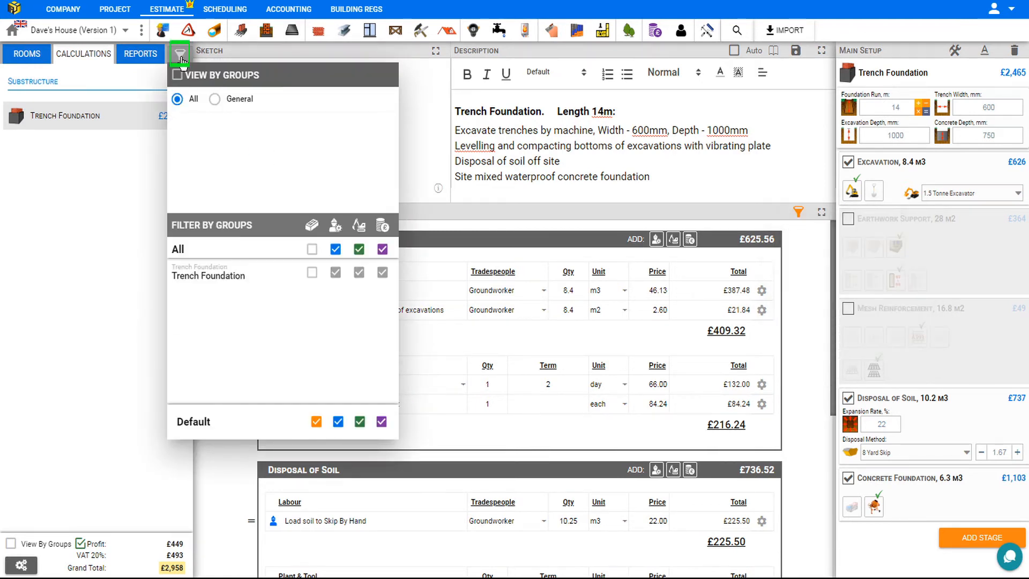
click(317, 422)
click(316, 422)
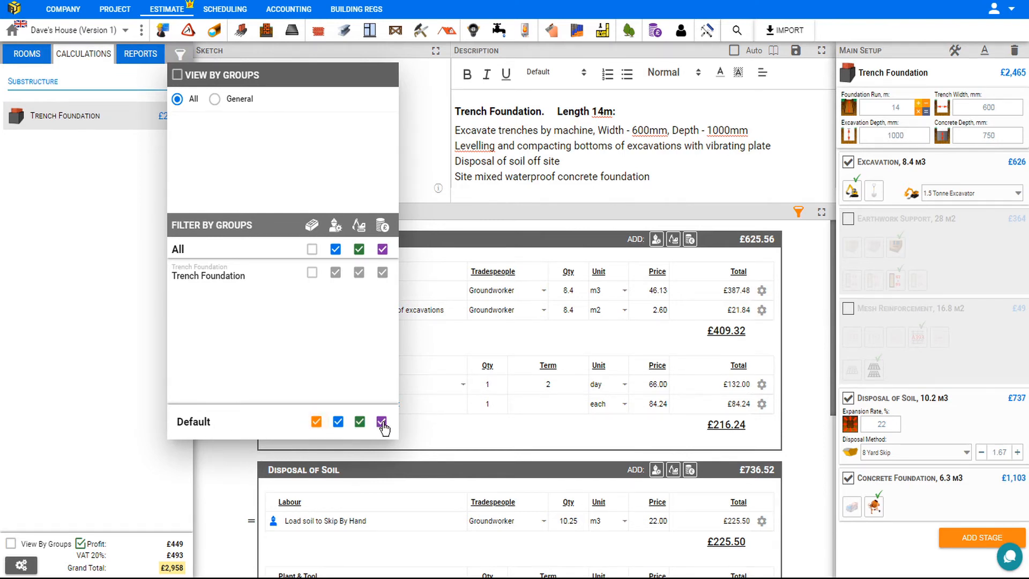
click(316, 422)
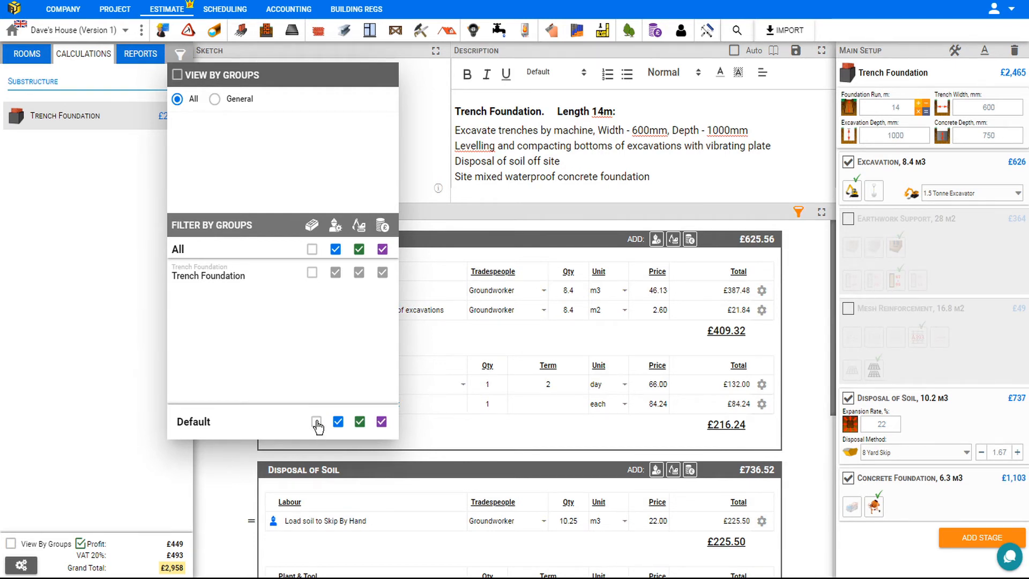
click(317, 423)
click(180, 57)
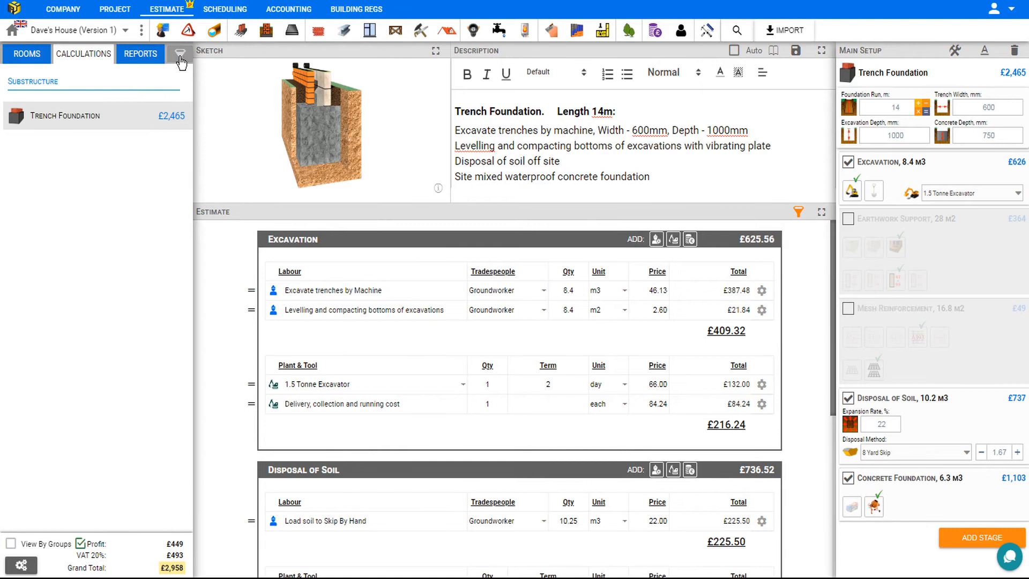
Include the Material category in the trench foundation estimate again
scroll(786, 452, down, 5)
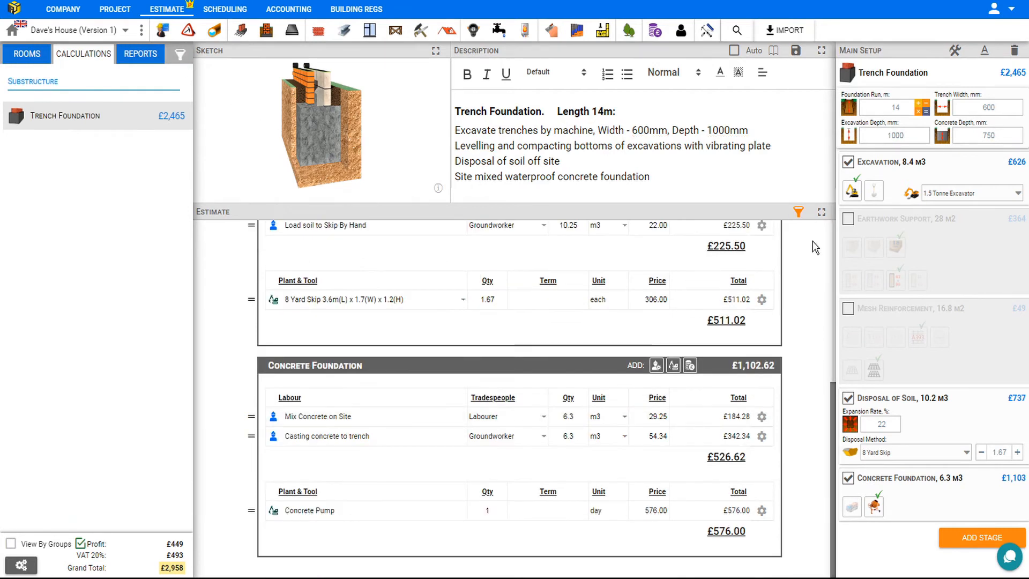
click(799, 211)
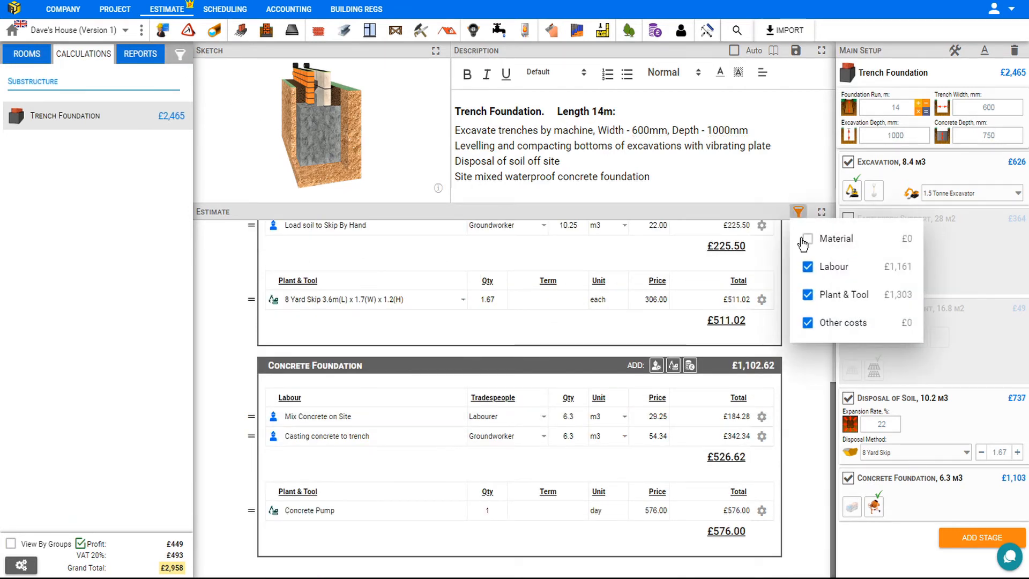
click(808, 239)
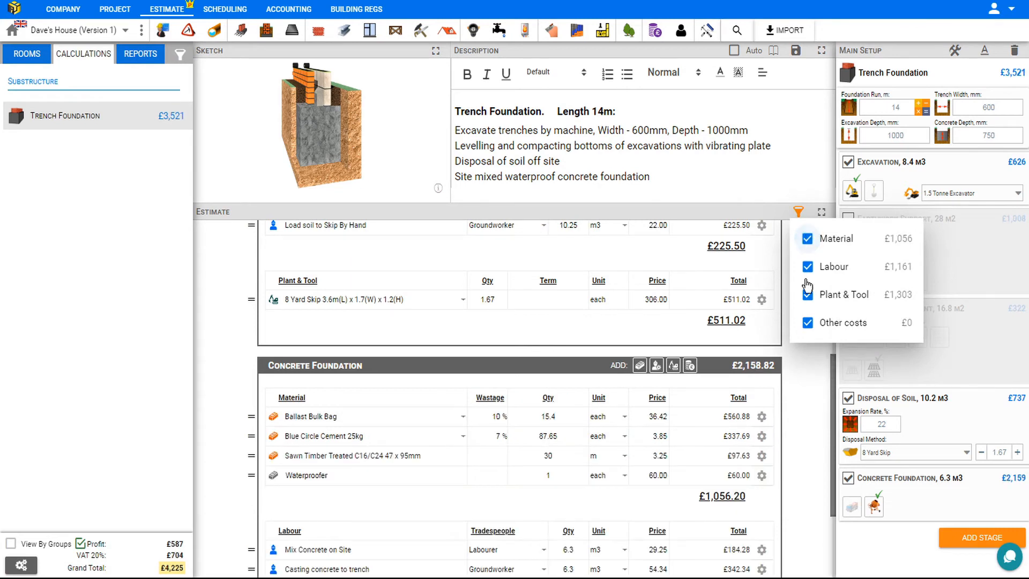
click(795, 395)
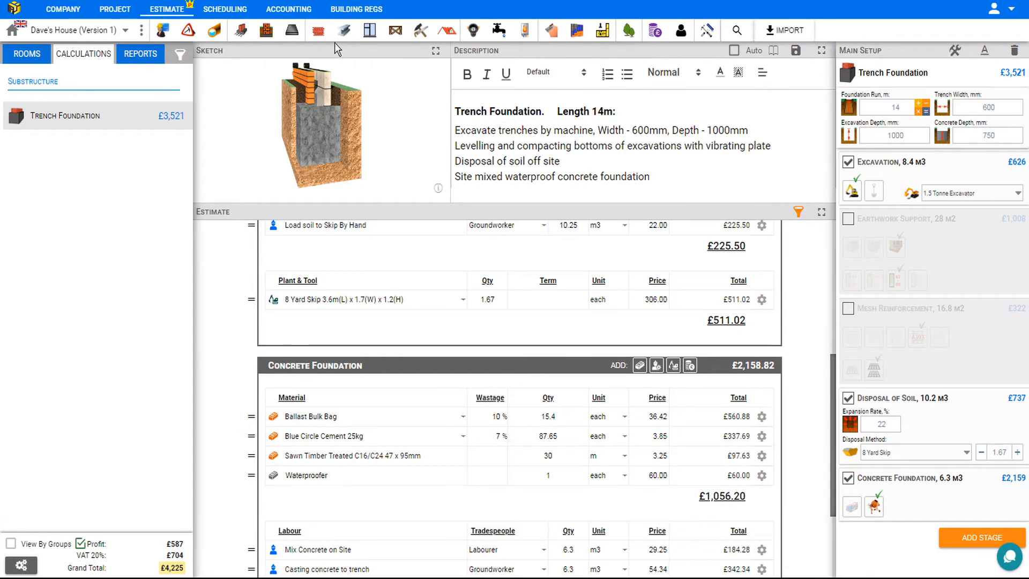
Create a French Door module from the external doors, keeping the General location and no folder
click(320, 31)
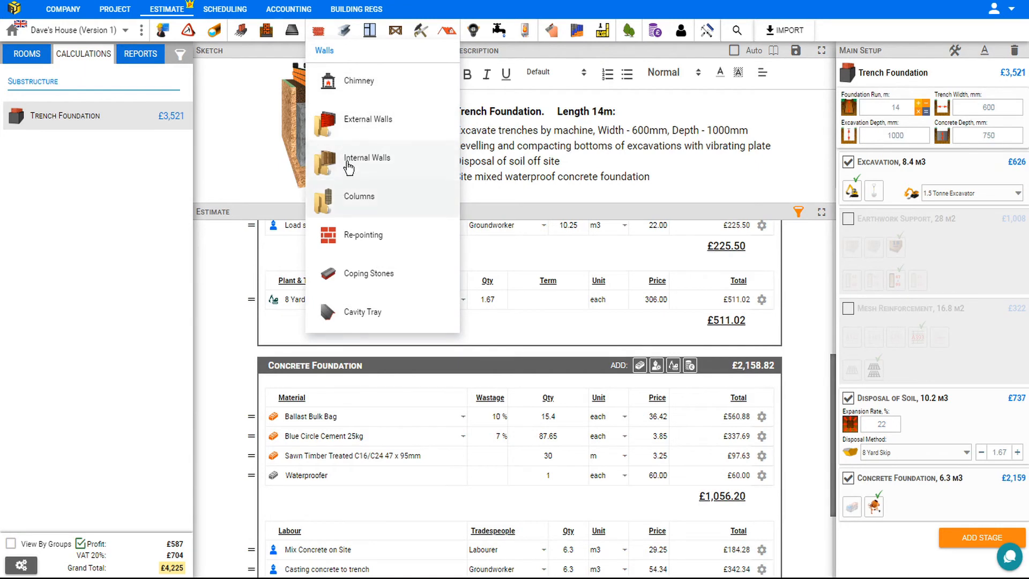
click(370, 31)
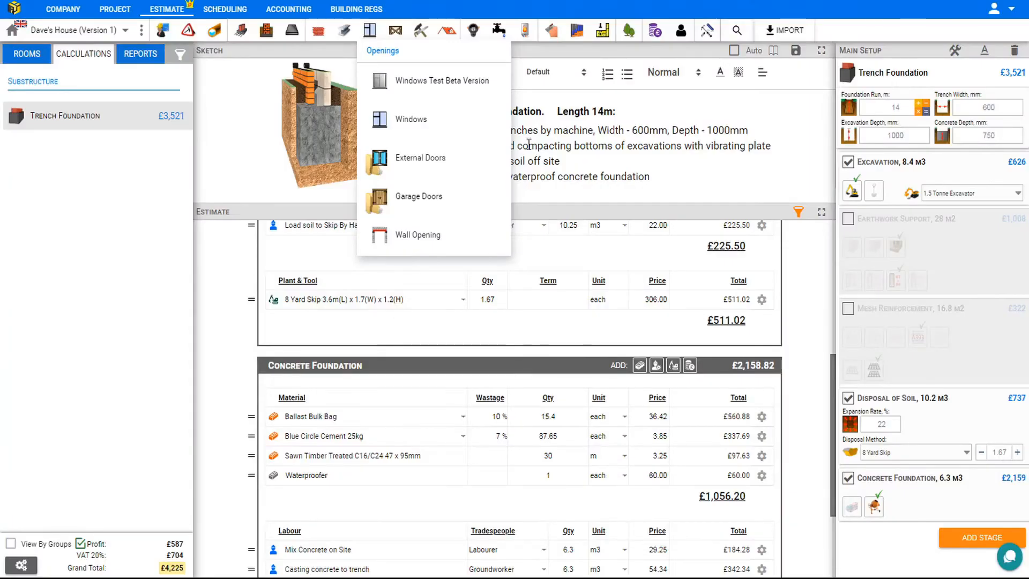
click(423, 158)
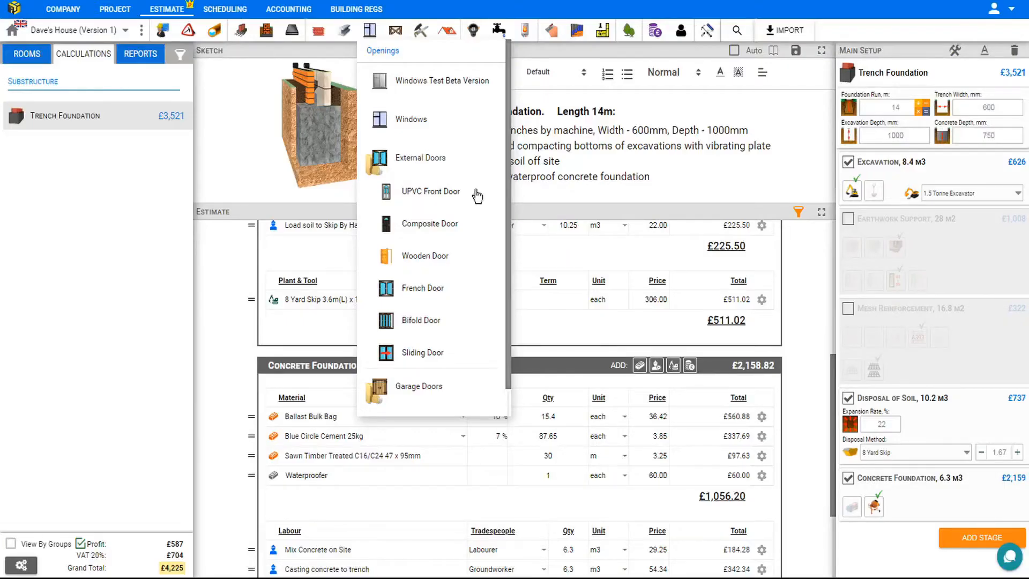
click(408, 284)
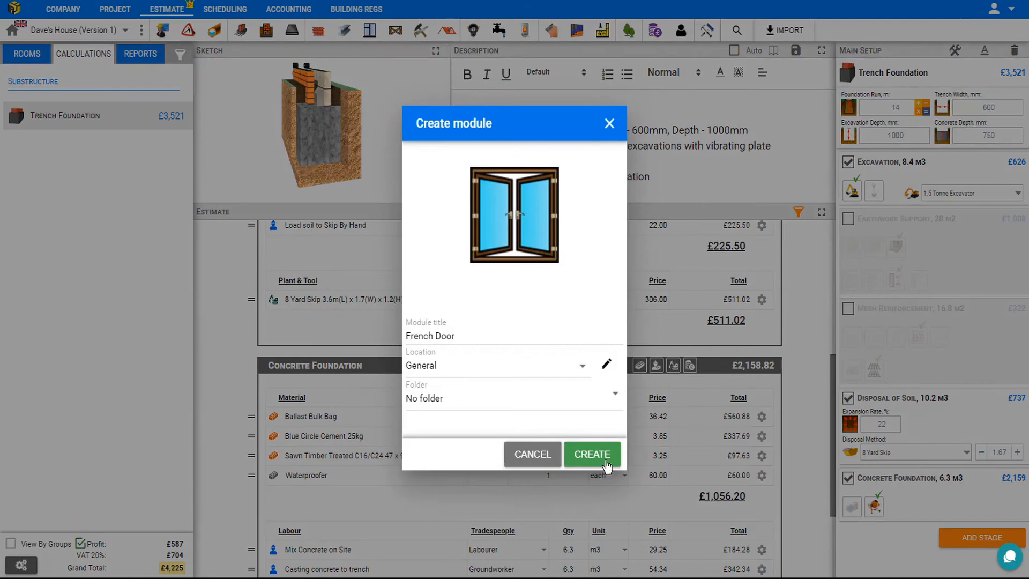
click(606, 459)
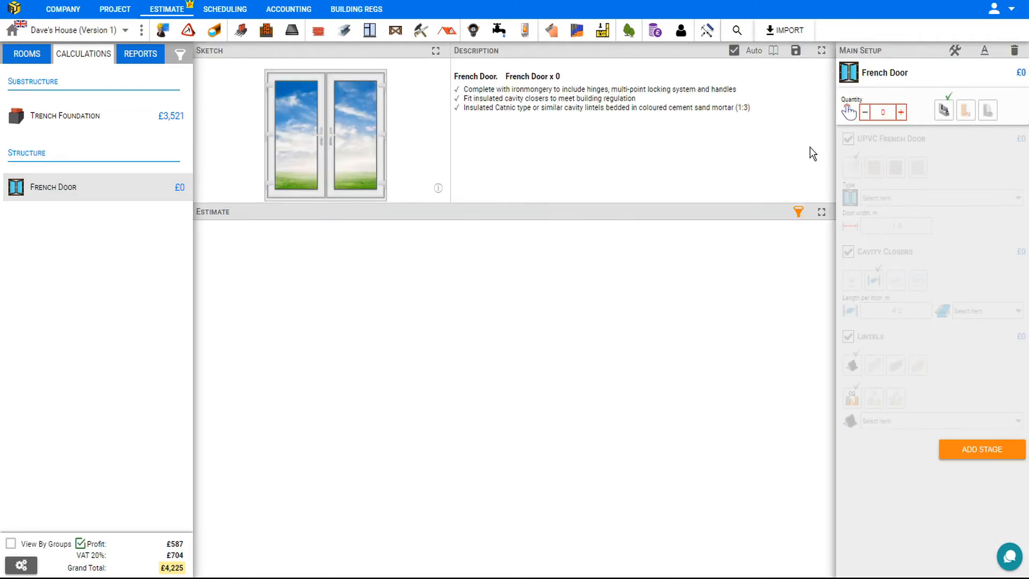
Set the French door quantity to 1 and choose the White uPVC French Door 1.5m type
click(901, 113)
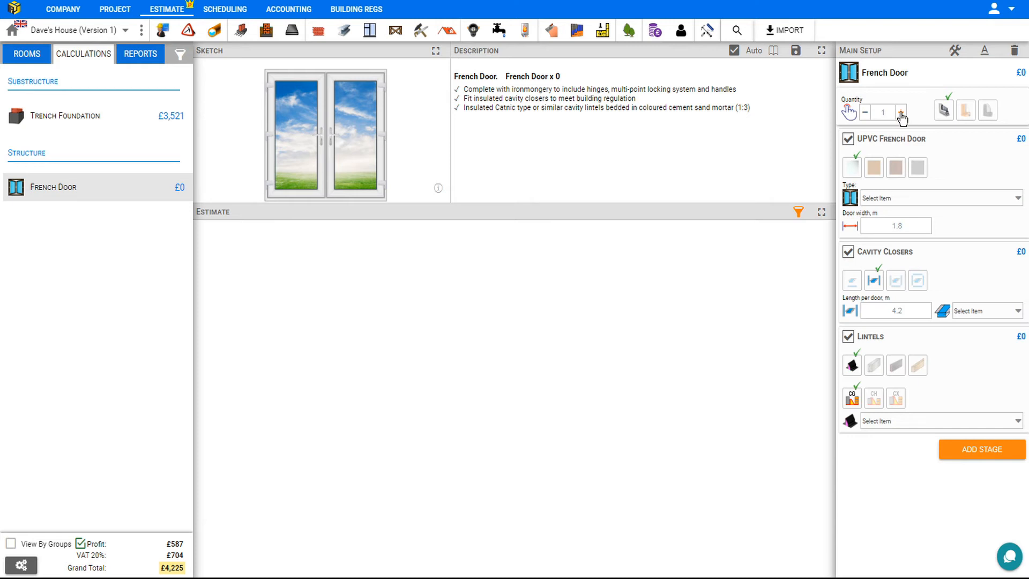
click(901, 204)
click(896, 272)
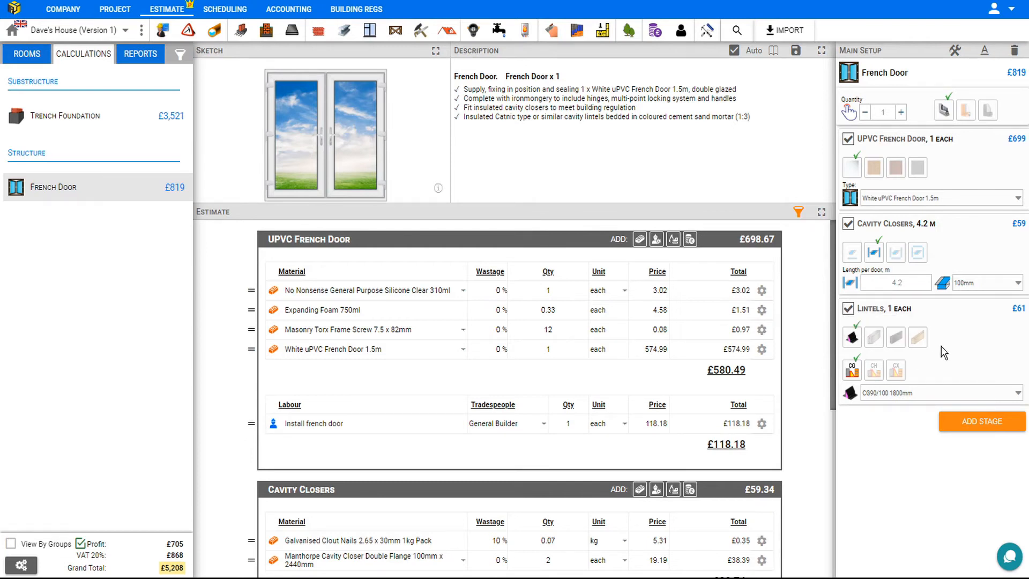
Create a Windows module from the openings, keeping the General location and no folder
click(370, 31)
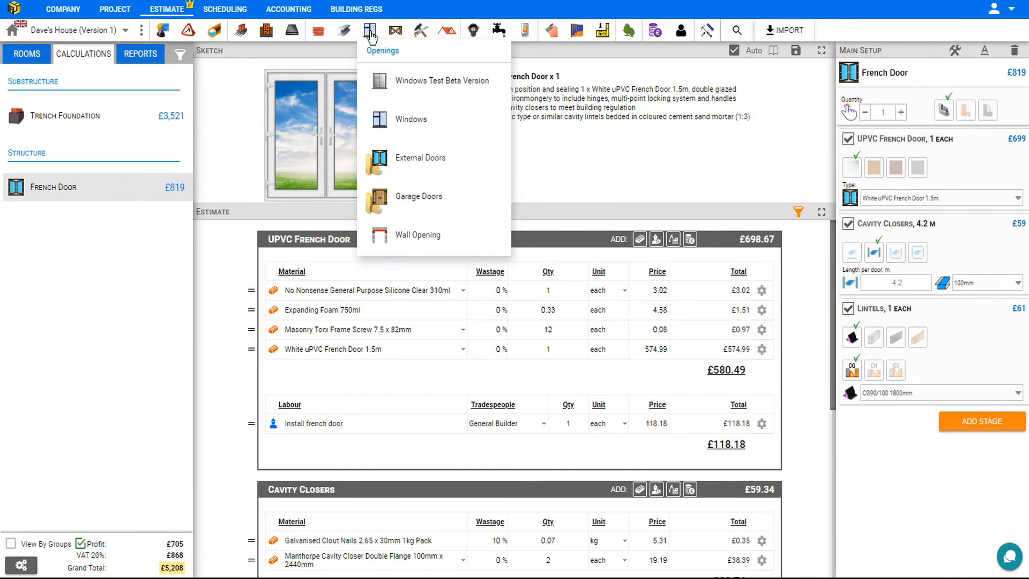
click(395, 122)
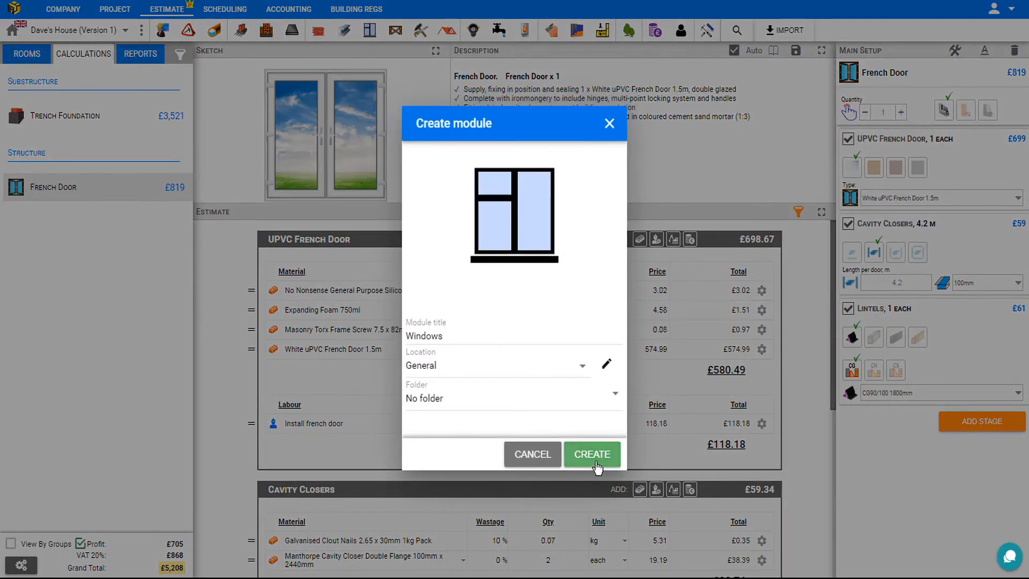
click(592, 457)
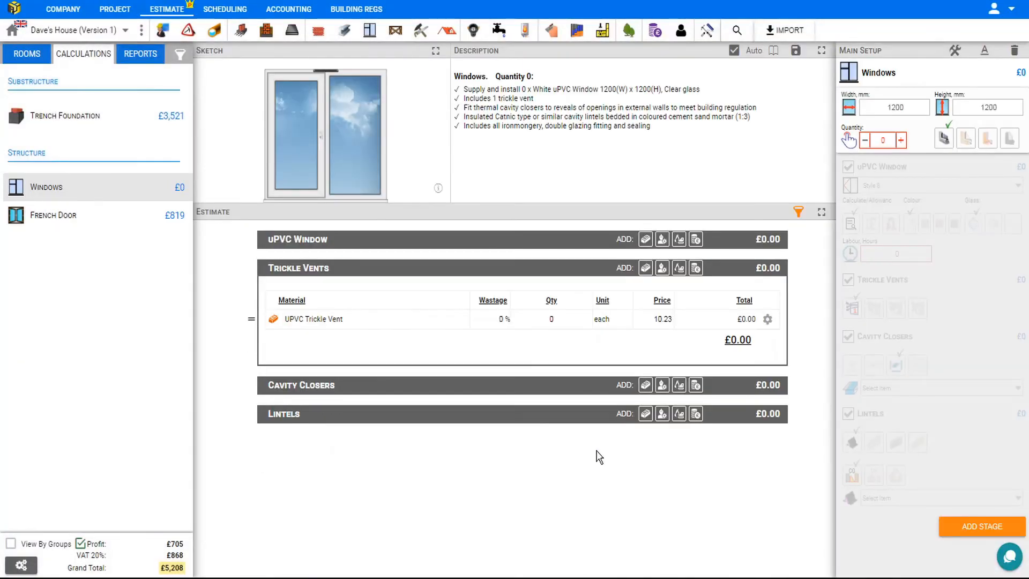
Set the window quantity to 1 and width to 900 mm, and choose Style 12 for the uPVC window
click(903, 140)
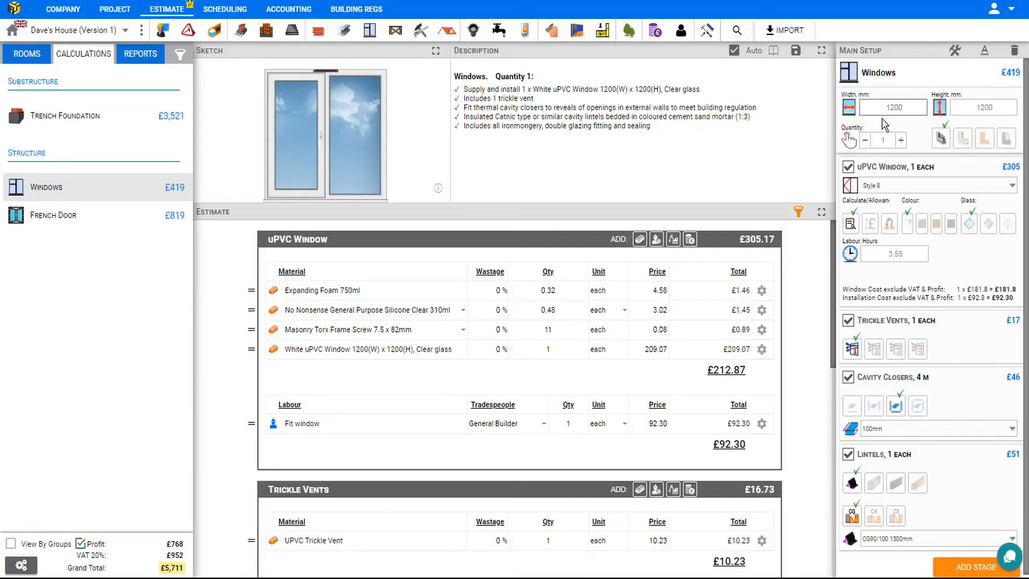
click(882, 102)
text(900)
click(977, 186)
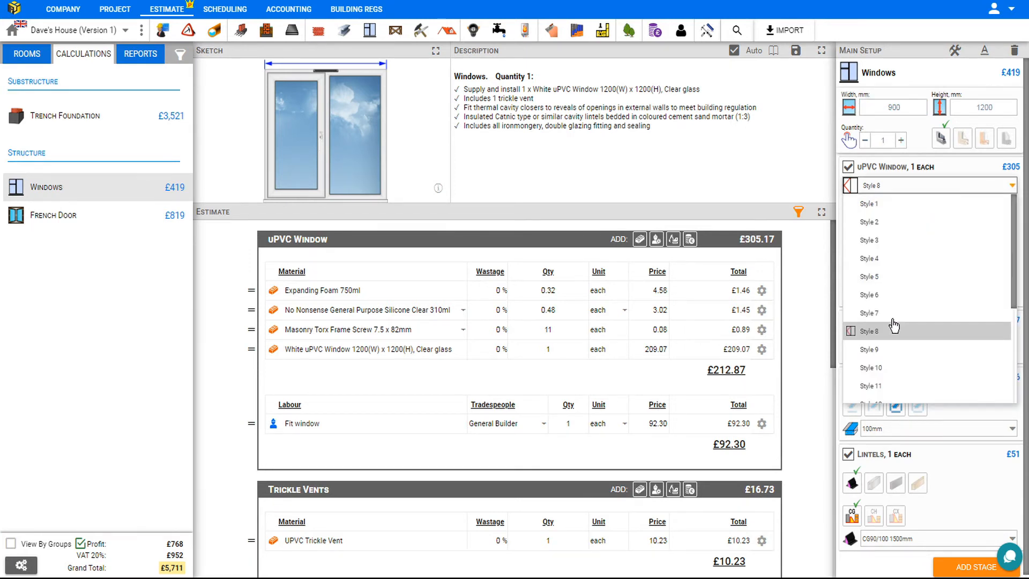
scroll(892, 324, down, 2)
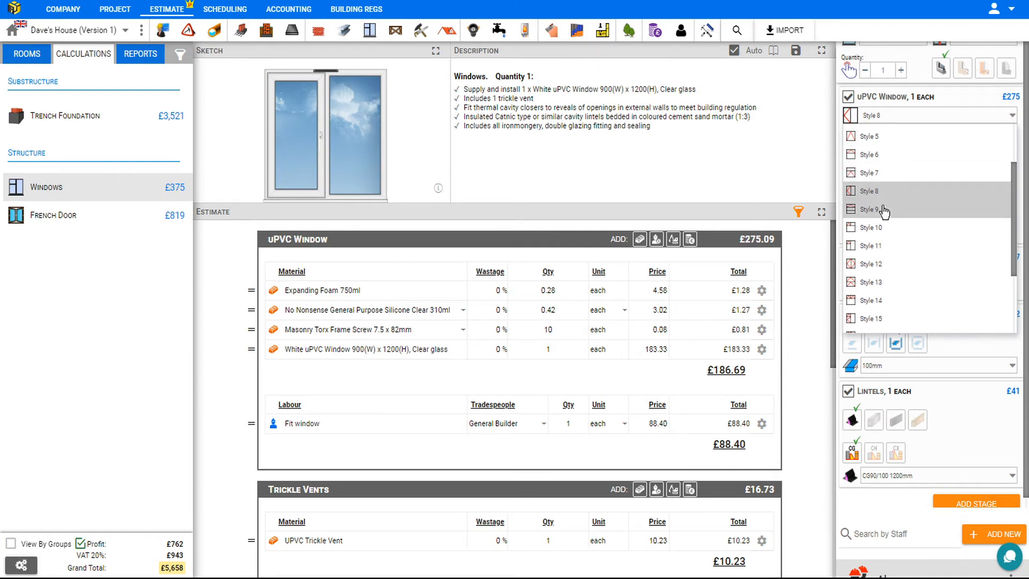
click(864, 267)
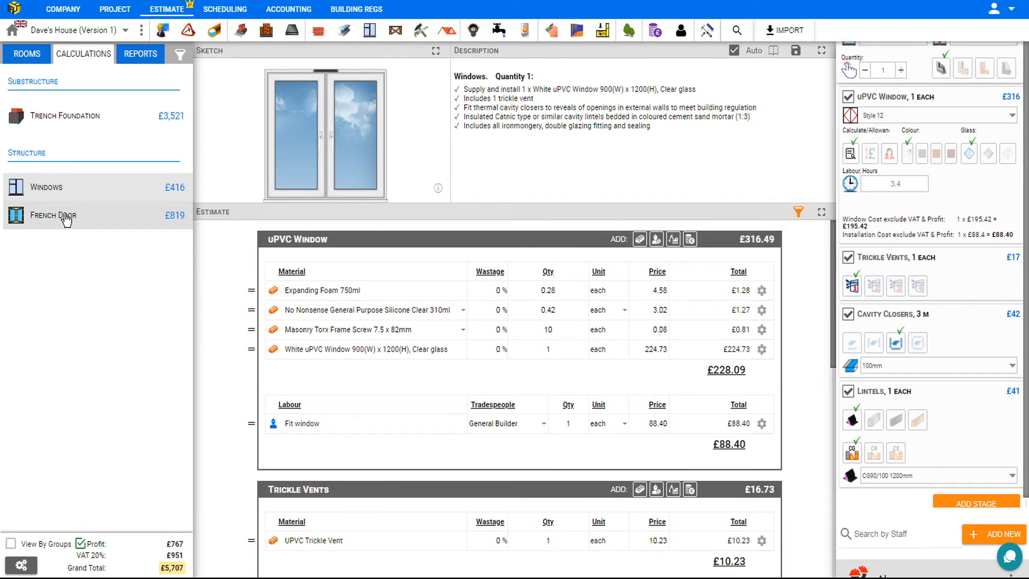
Create a Cavity Wall module from the external walls, keeping the General location and no folder
click(319, 33)
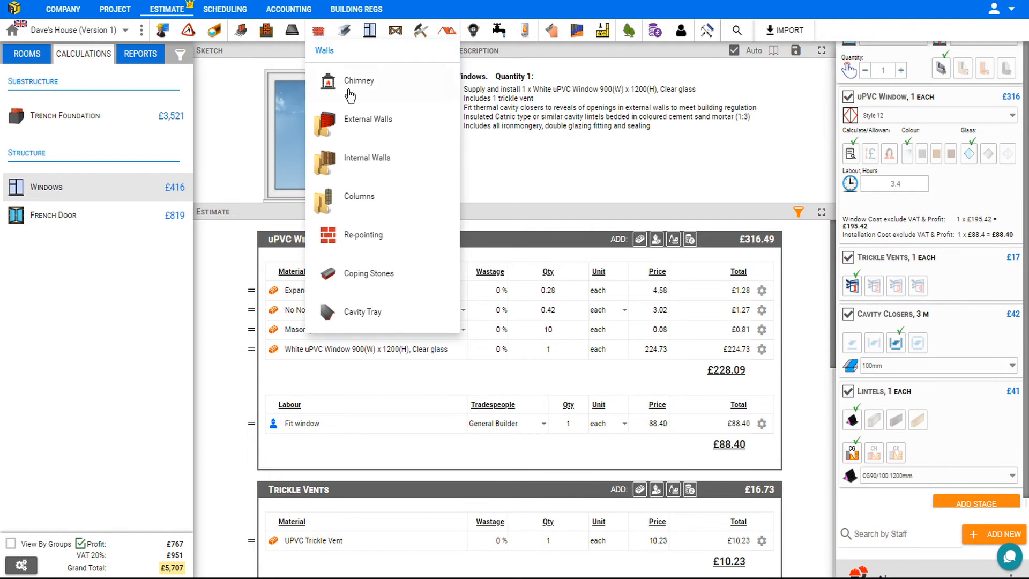
click(353, 121)
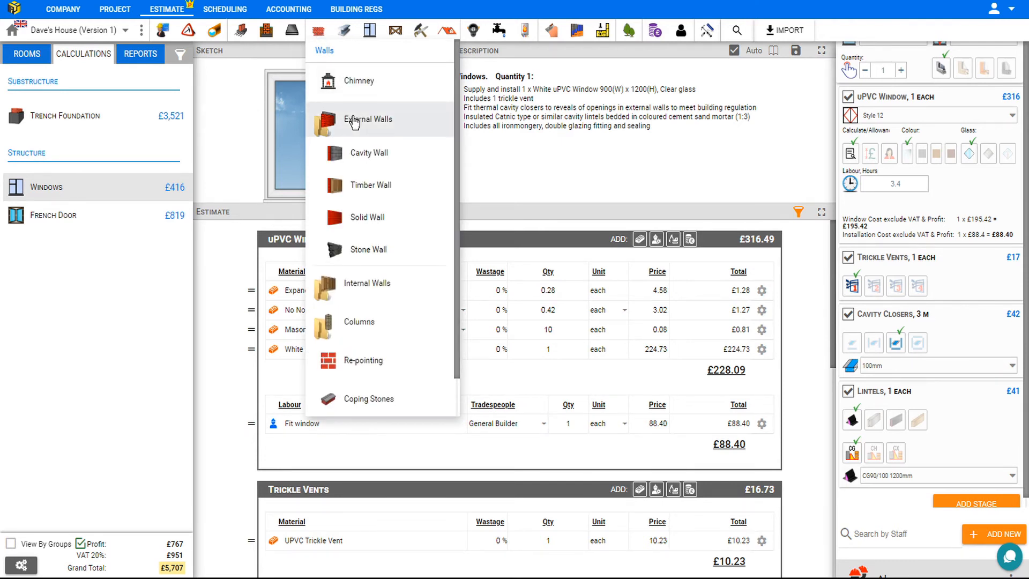
click(358, 156)
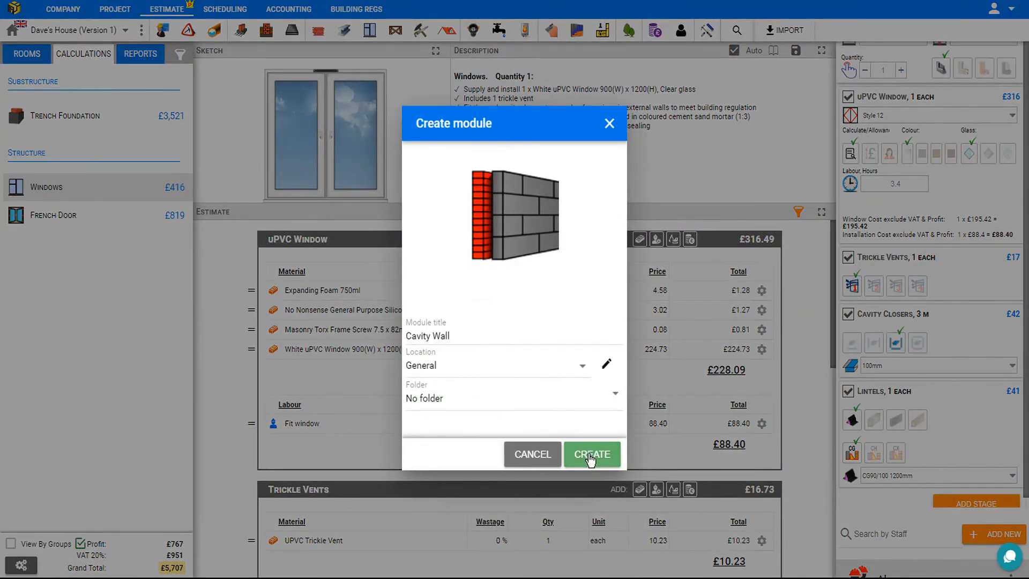
click(590, 455)
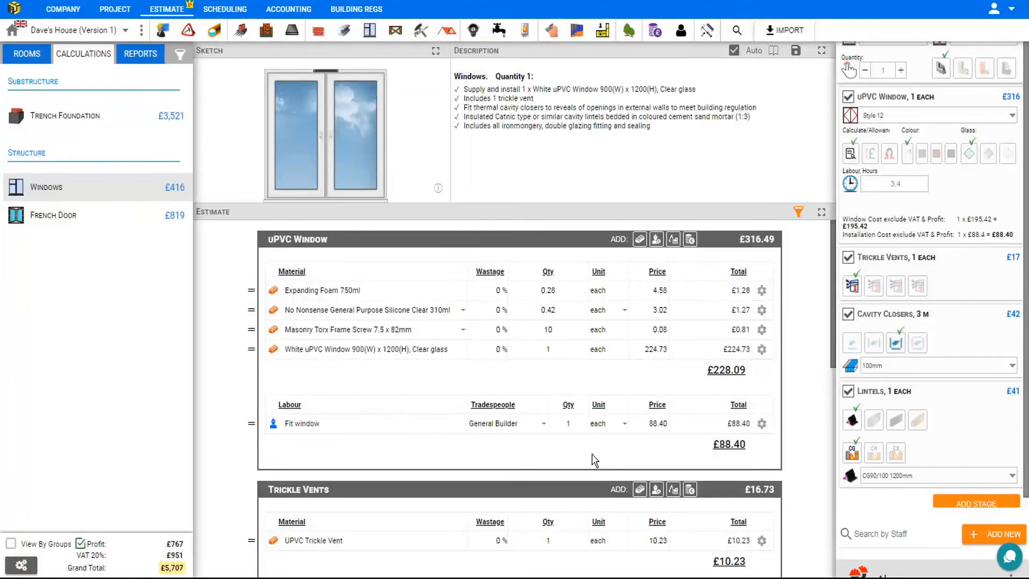
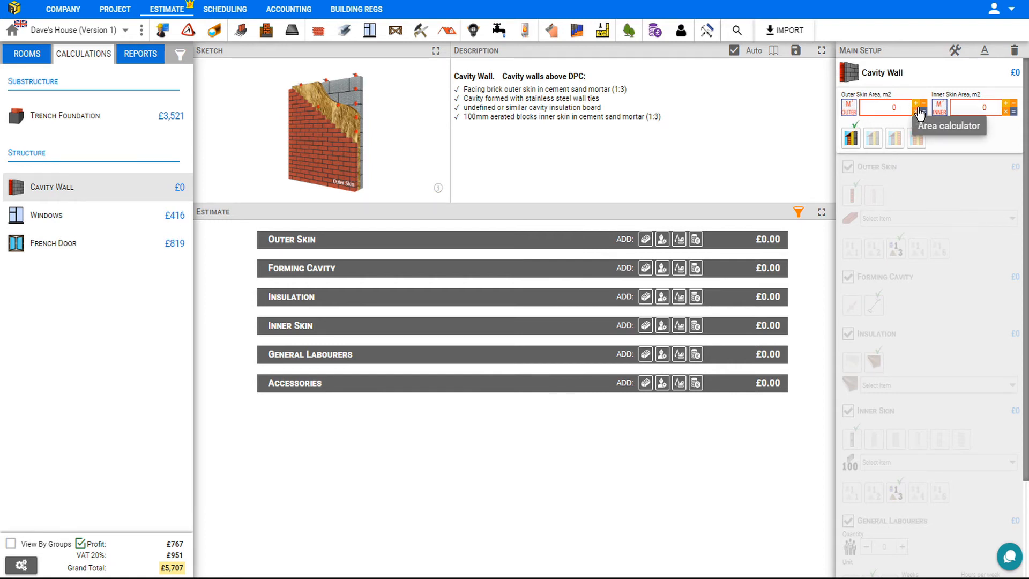
Add a square section 2.5 m high with an area of 15 m² to the cavity wall's outer skin area calculation
click(899, 109)
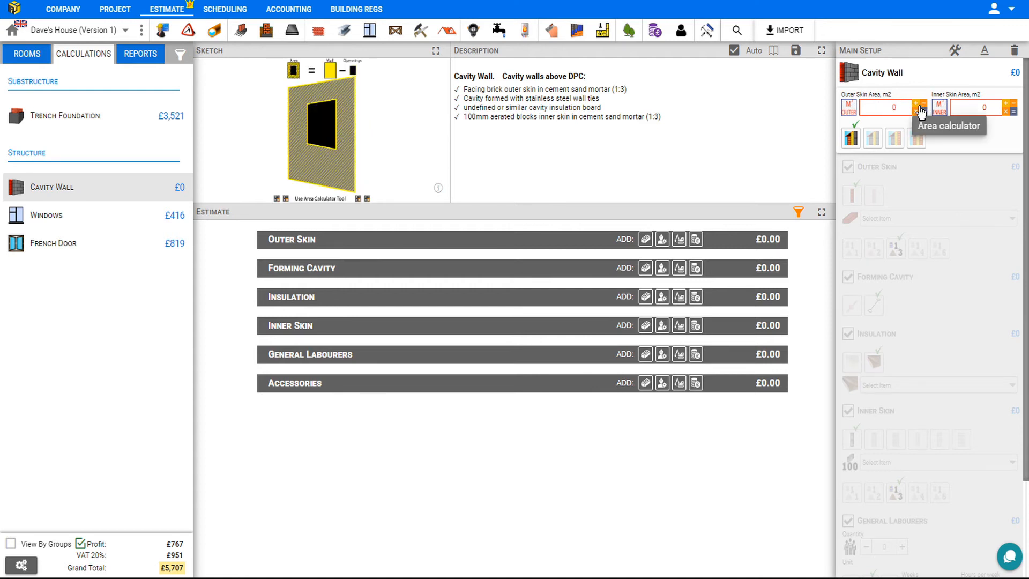
click(921, 110)
click(922, 110)
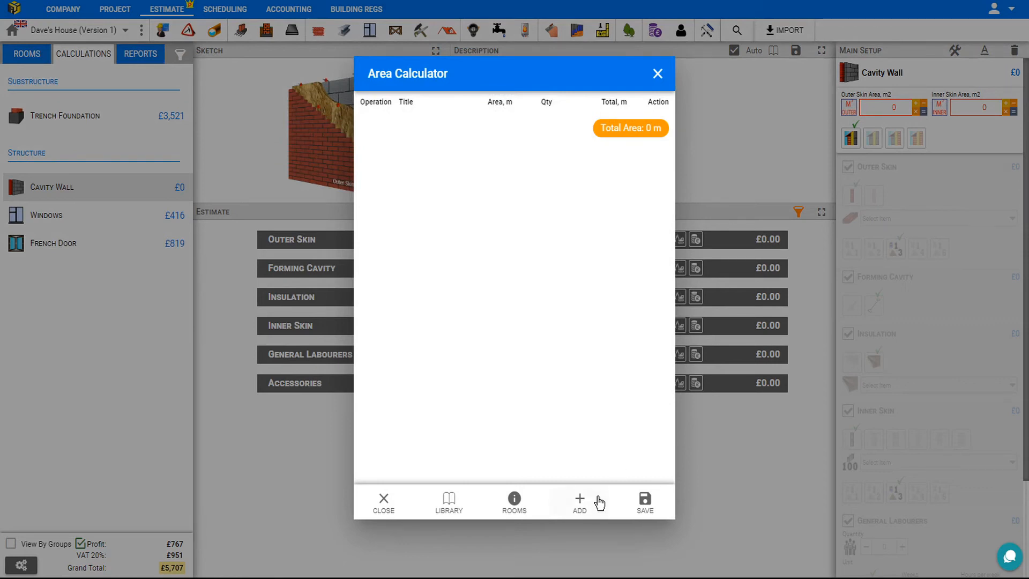
click(580, 504)
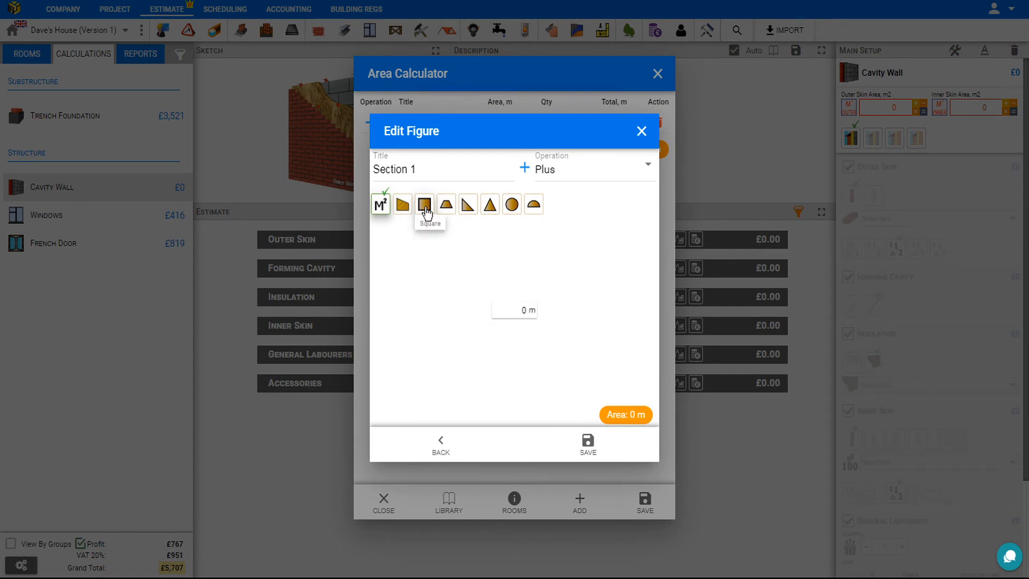
click(424, 208)
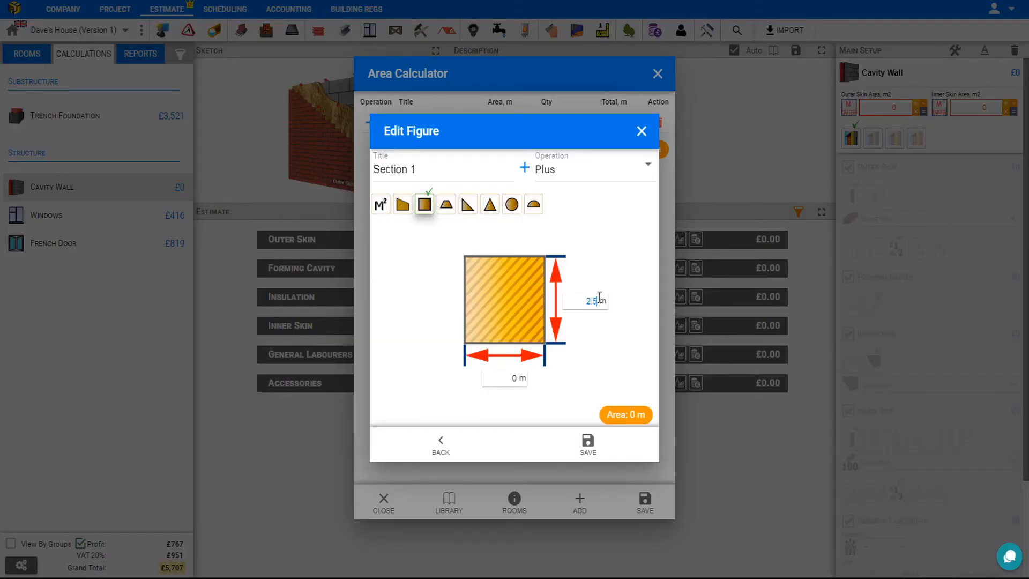
click(523, 378)
click(588, 447)
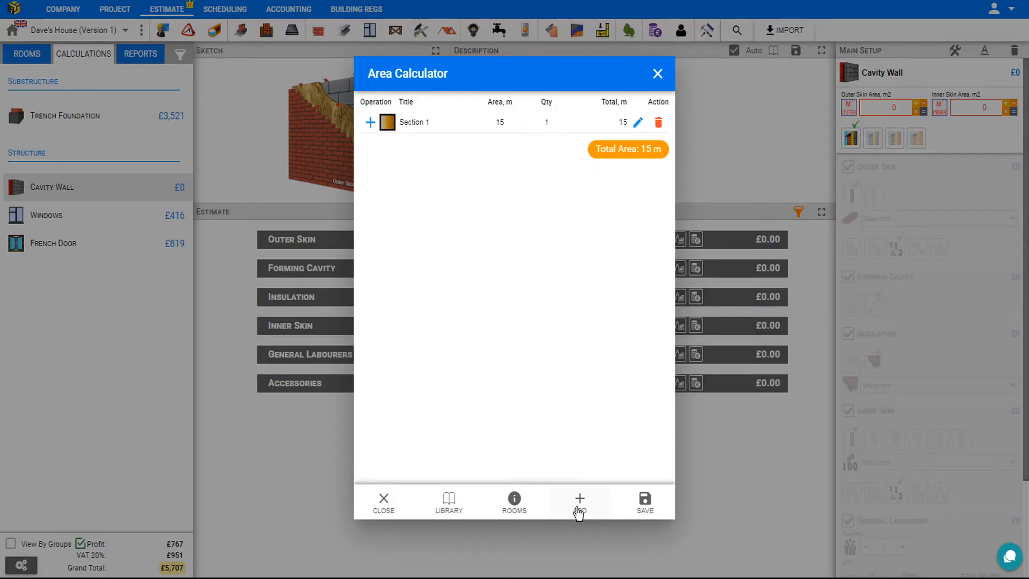
Add a second plus section with a sloping top, 3.5 m and 2.5 m high at its sides and 4 m wide
click(579, 509)
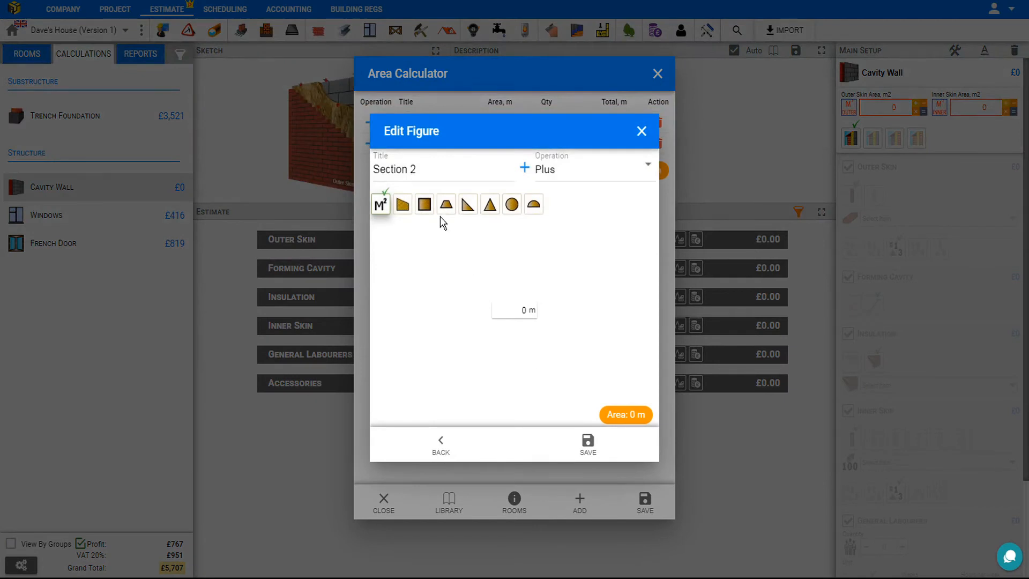
click(402, 209)
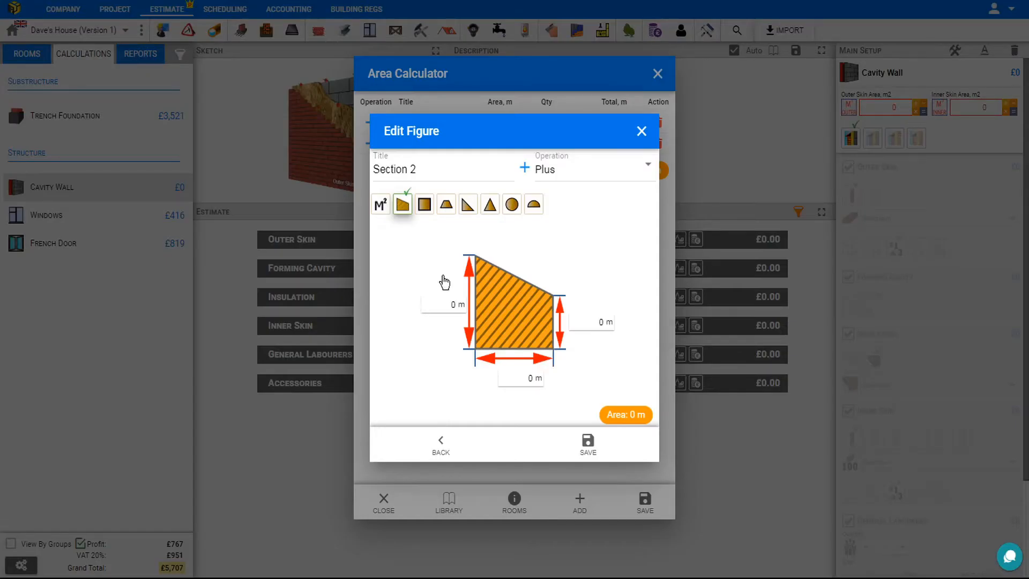
click(453, 304)
click(597, 324)
text(2.5)
click(526, 378)
text(4)
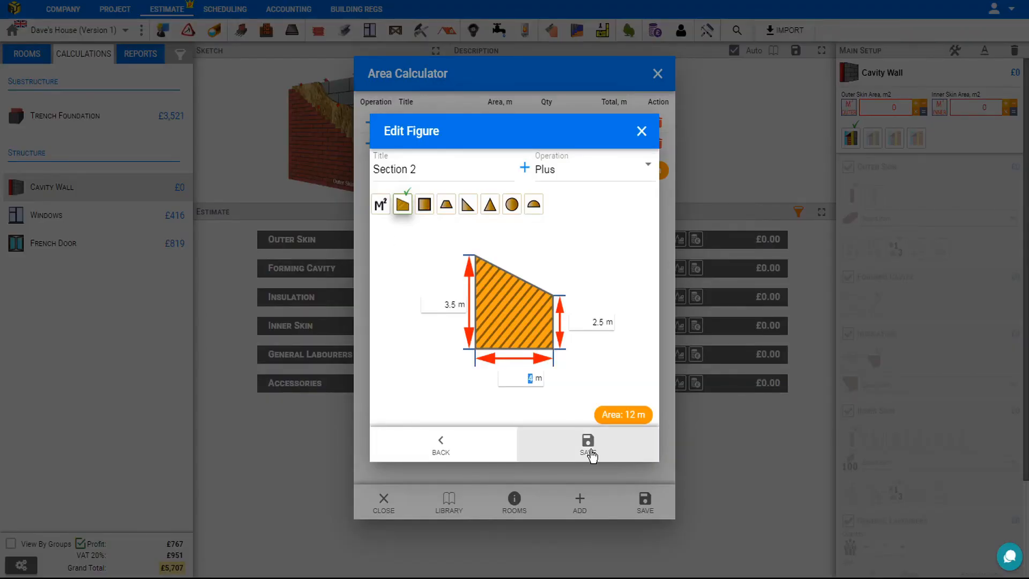
click(588, 445)
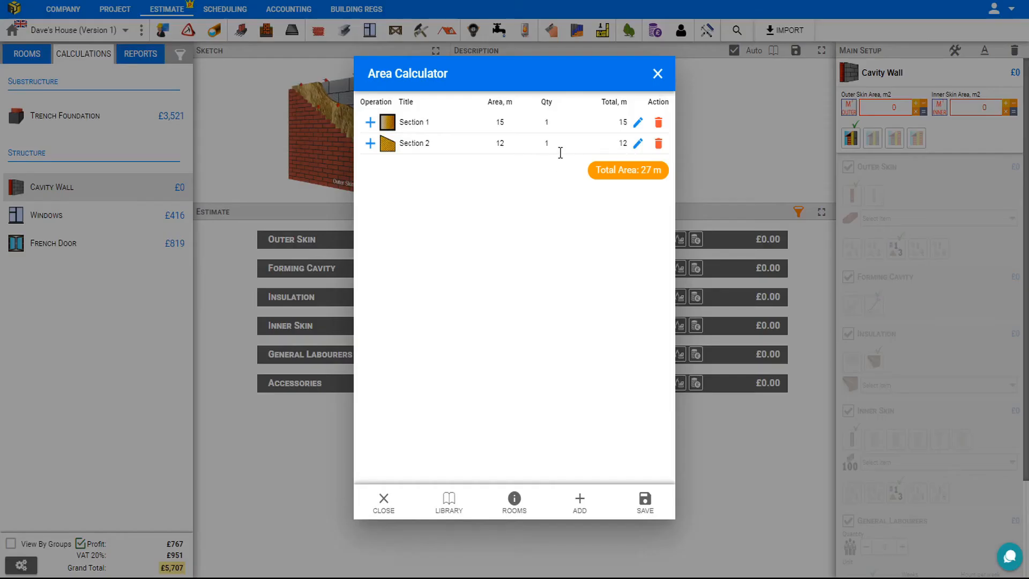
Set the quantity of Section 2 to 2 and save the outer skin area calculation
click(549, 143)
double_click(550, 142)
text(2)
click(552, 208)
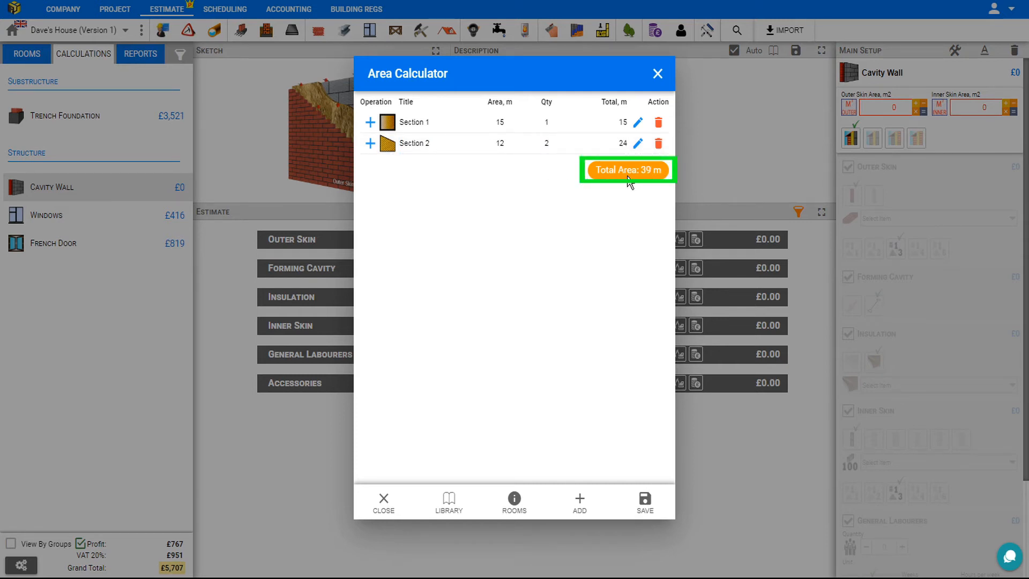
click(645, 502)
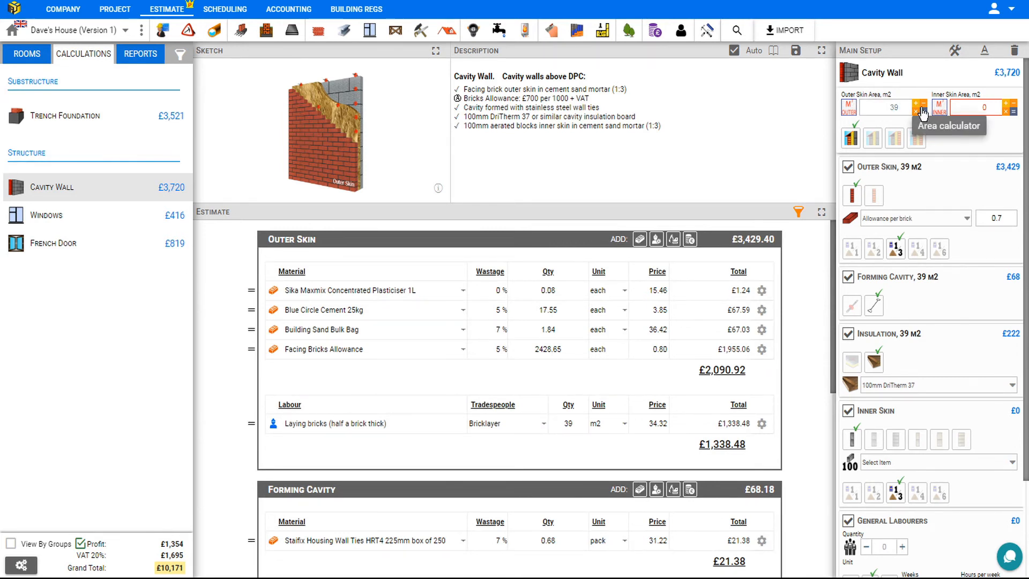
Deduct the Windows and French Door openings from the outer skin area using the calculator's library, save, and recheck the calculation
click(921, 110)
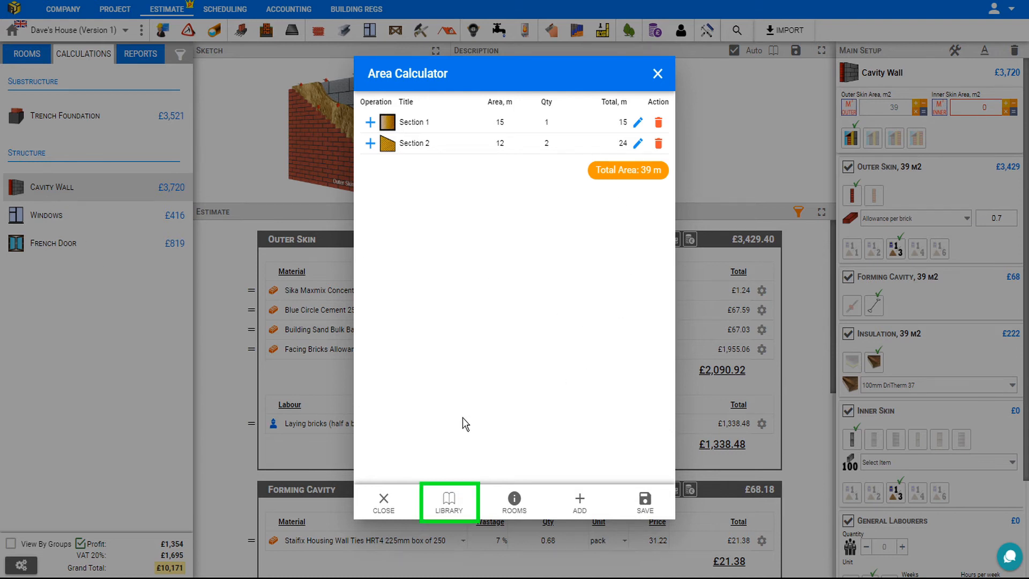
click(449, 505)
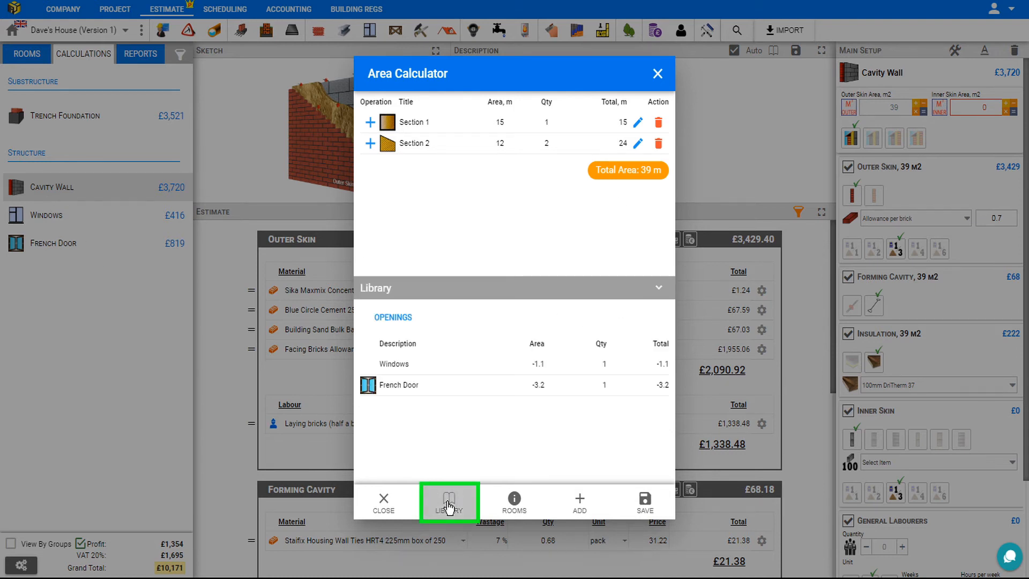
click(394, 371)
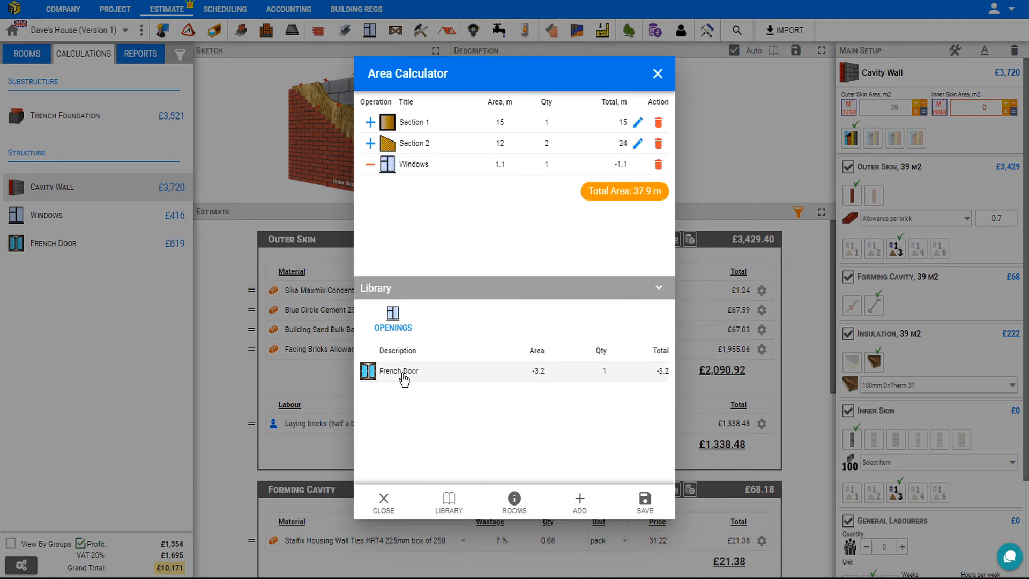
click(403, 373)
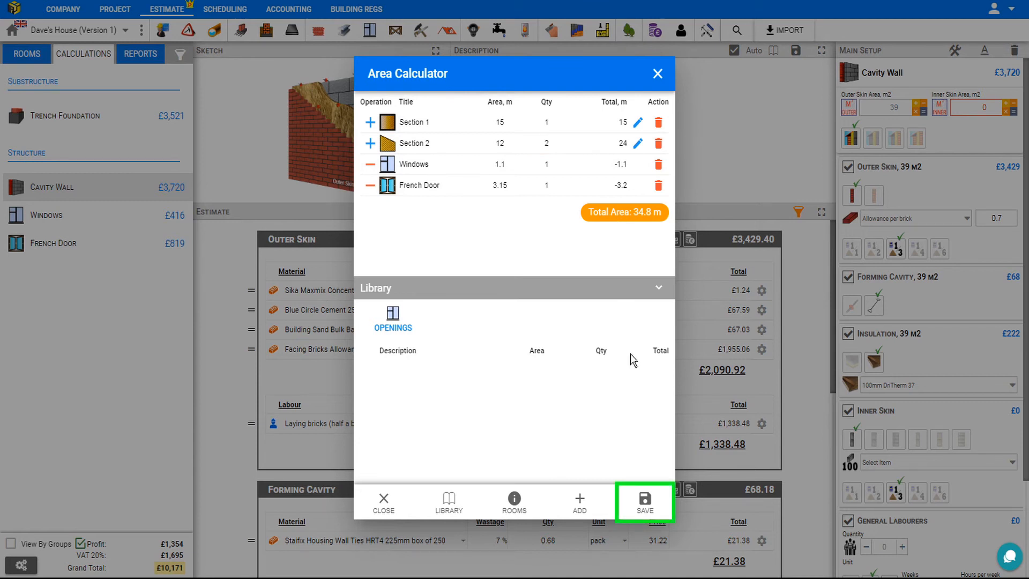
click(644, 507)
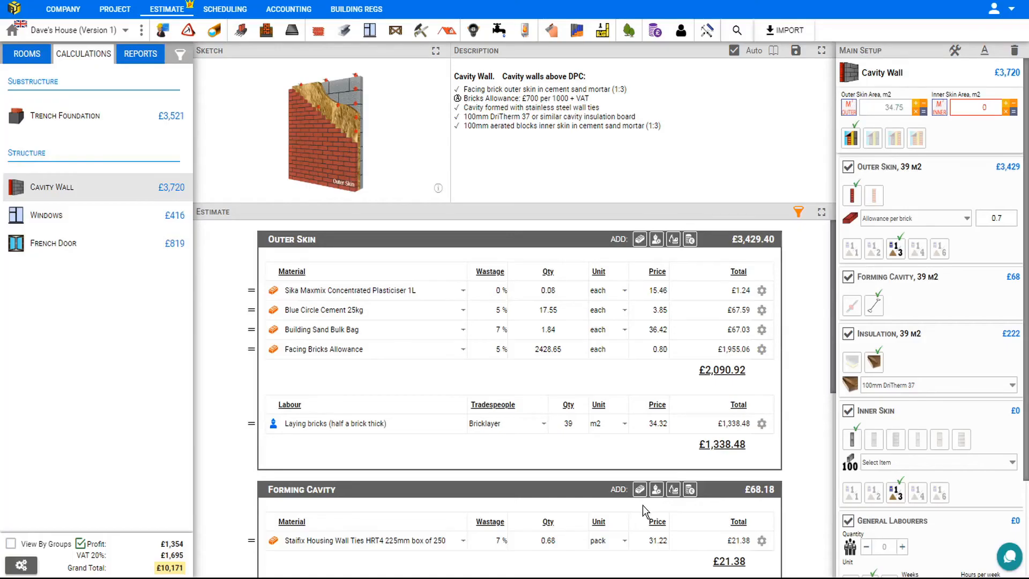
click(918, 107)
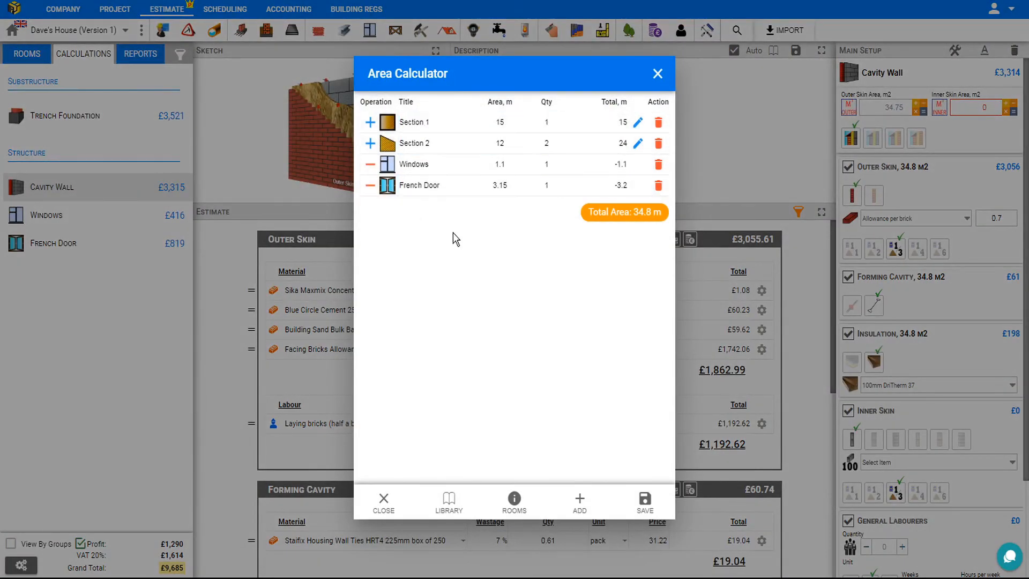
click(657, 75)
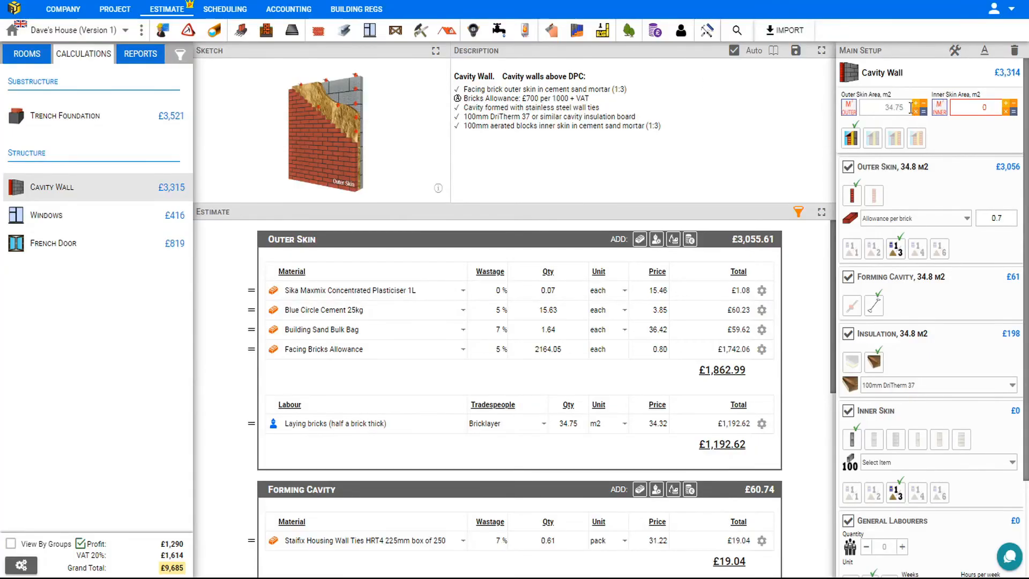
Enter 33 m² as the cavity wall's inner skin area directly, without using the area calculator
click(1012, 112)
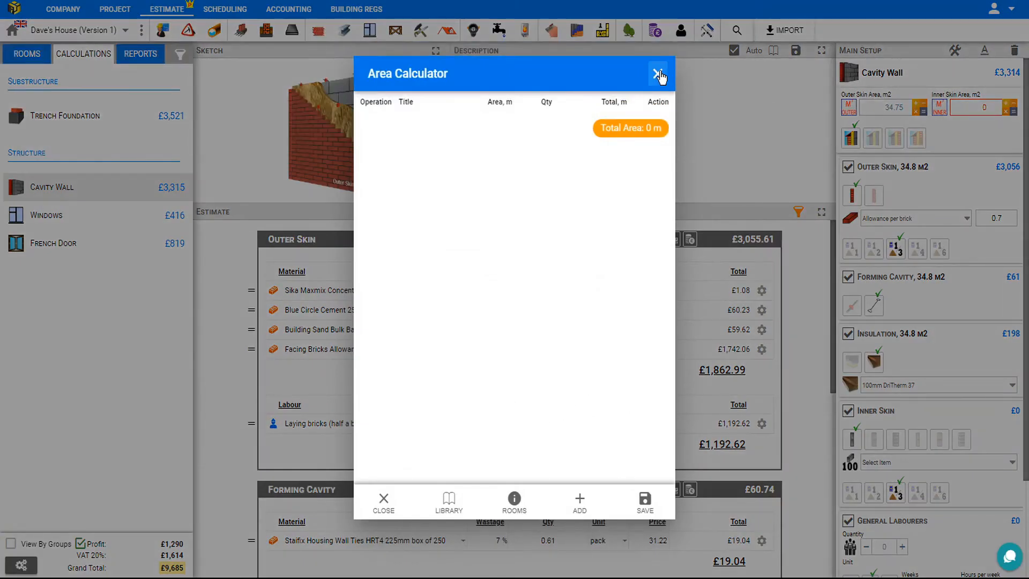
click(657, 75)
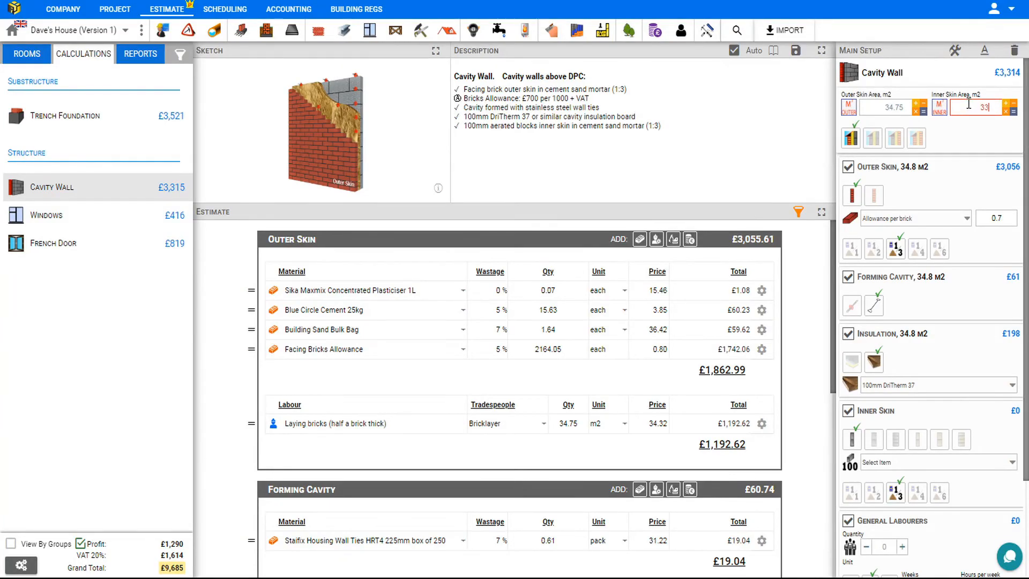
click(987, 134)
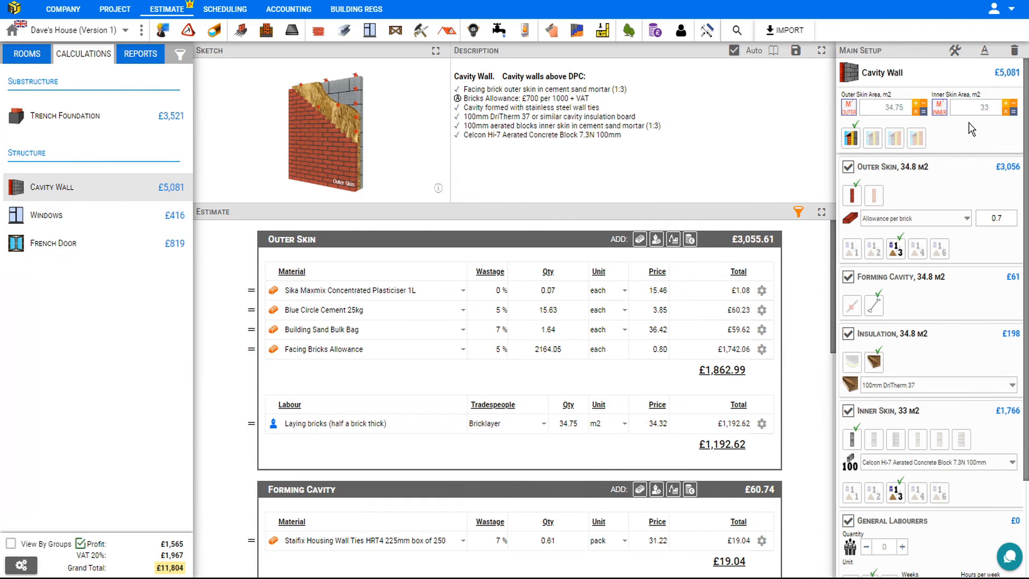
Check the outer skin brick options, keep Allowance per brick, and set the allowance to 0.85
click(964, 221)
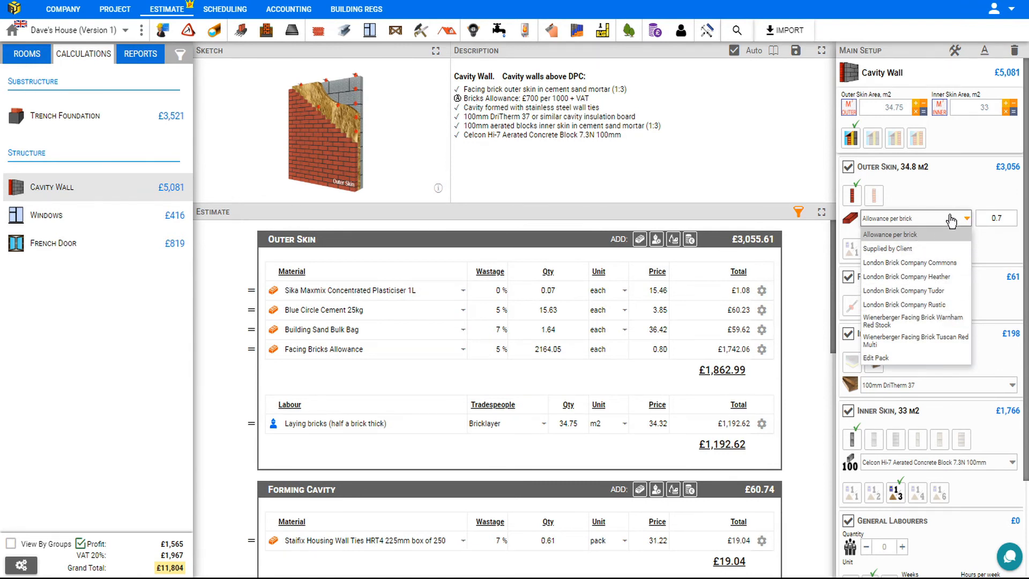
click(967, 224)
click(987, 215)
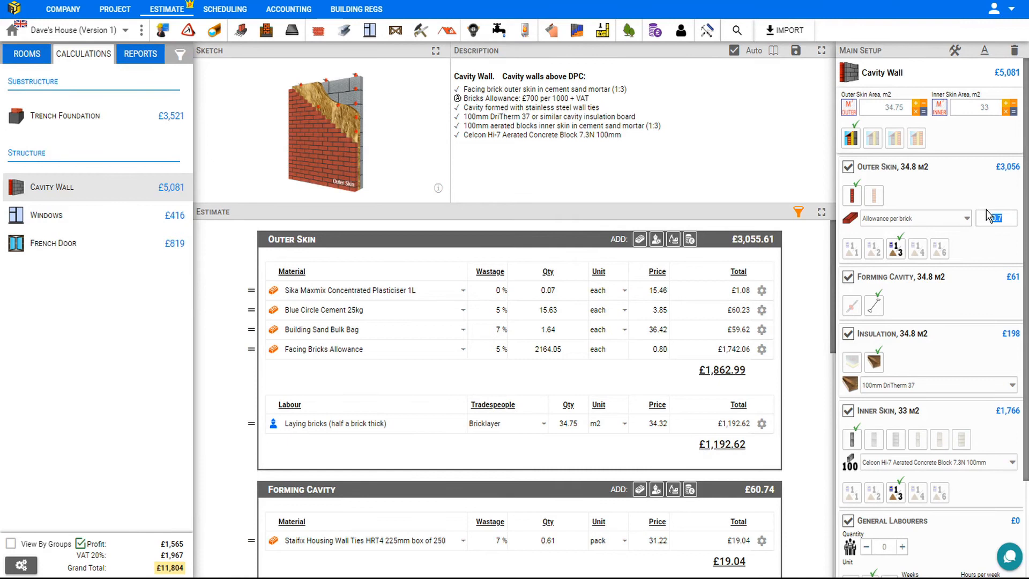
text(.85)
click(968, 193)
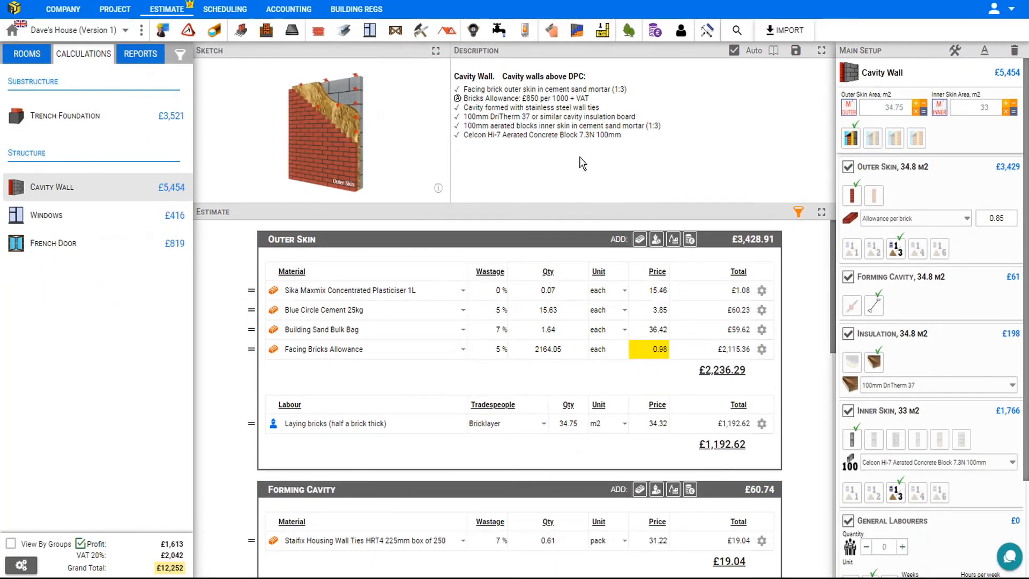
Reset the Facing Bricks Allowance line in the outer skin materials
click(762, 350)
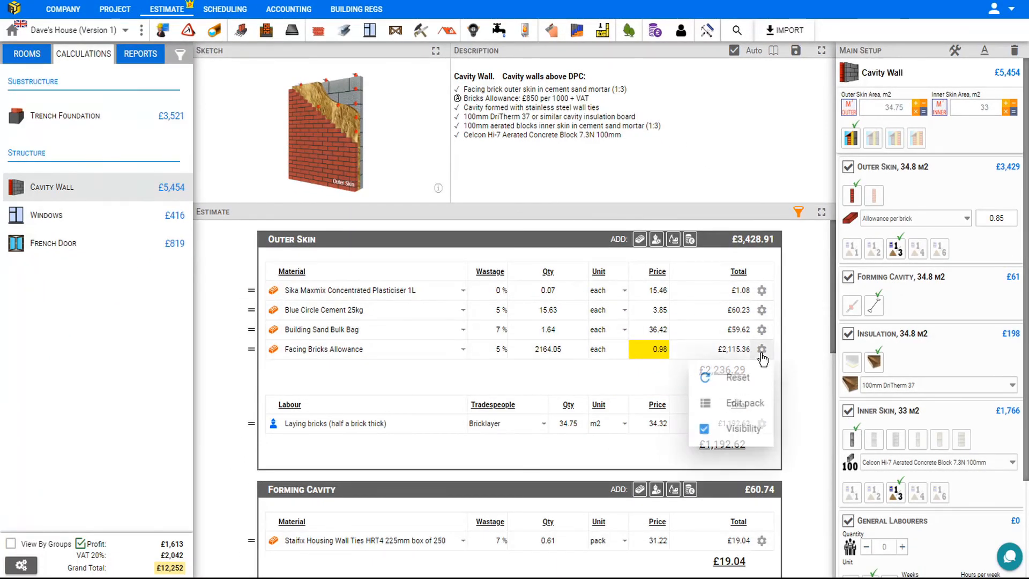
click(745, 380)
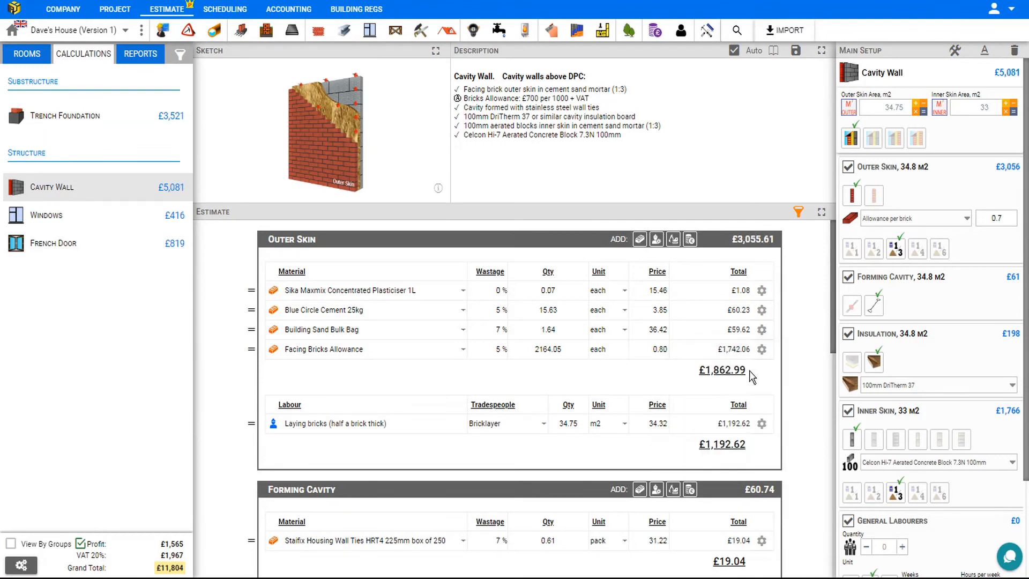
Choose London Brick Company Commons as the outer skin brick and visit the website linked to that material
click(960, 220)
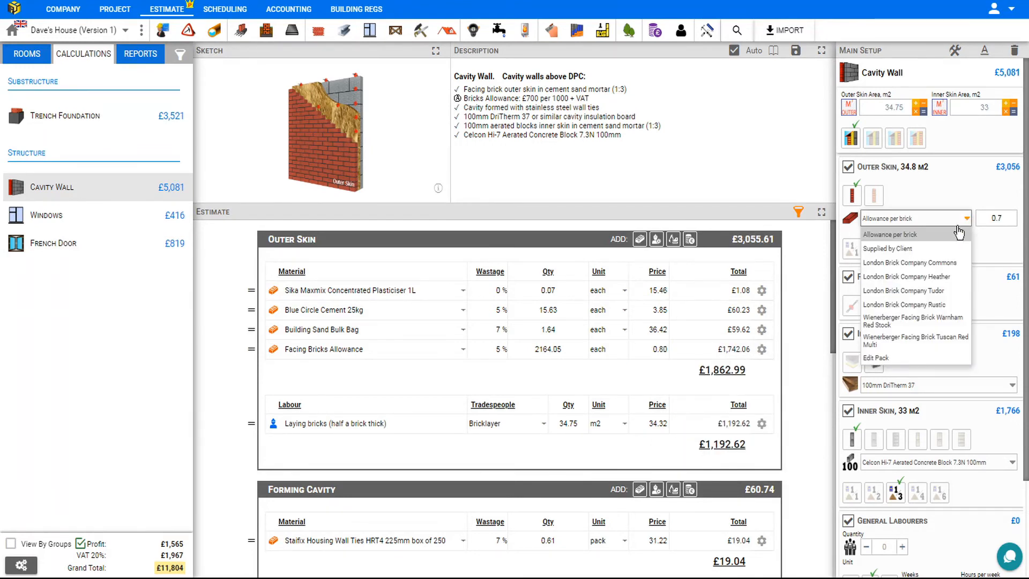
click(911, 263)
click(762, 290)
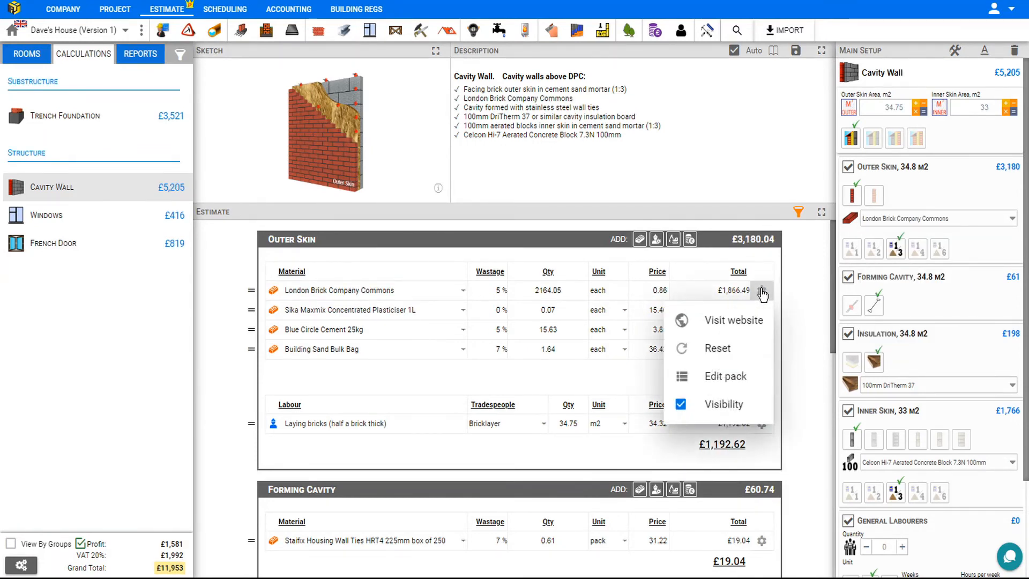
click(743, 320)
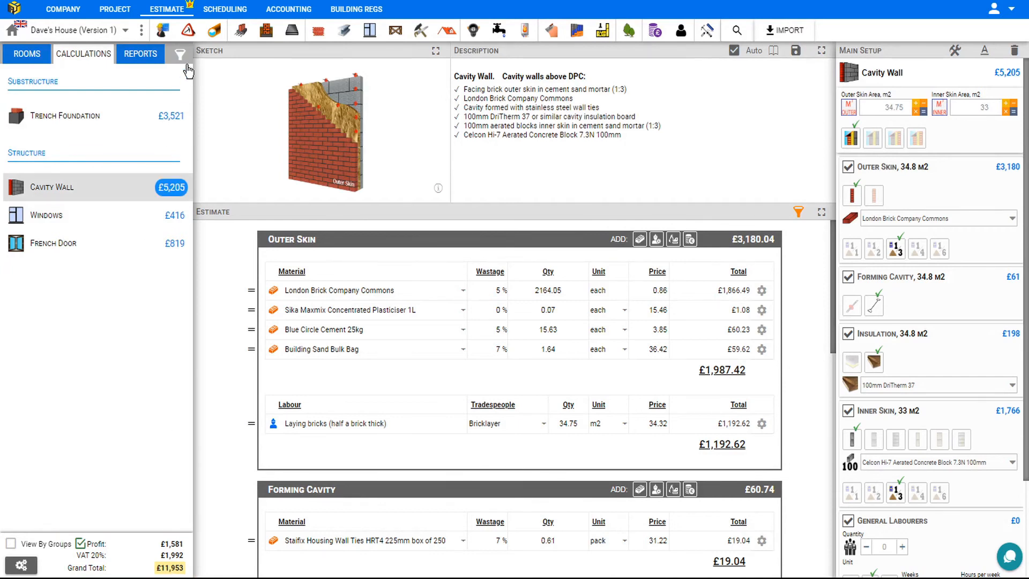
Create a Lean To Roof inc. Flat module from the roof structures, keeping the General location and no folder
click(447, 32)
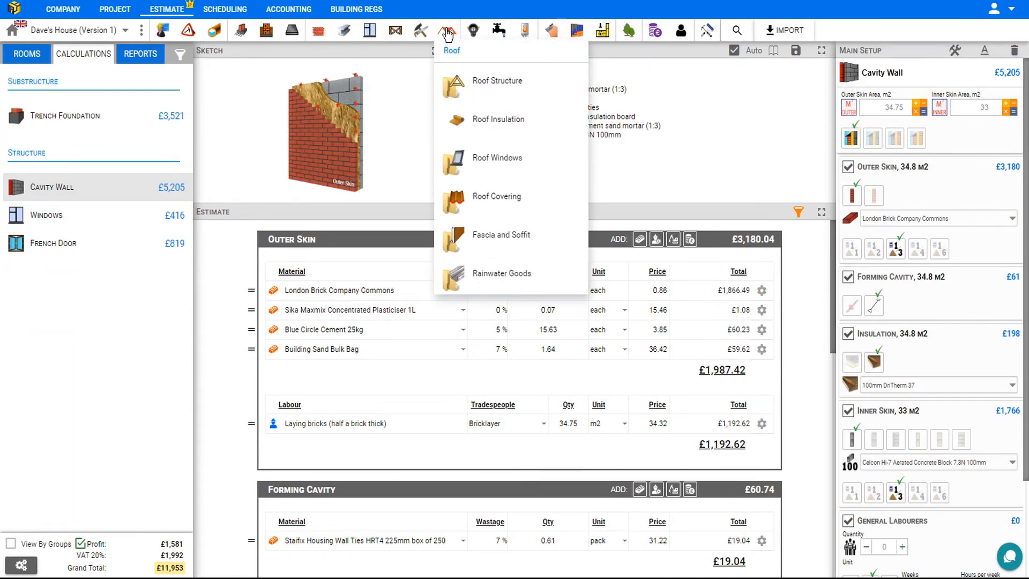
click(481, 81)
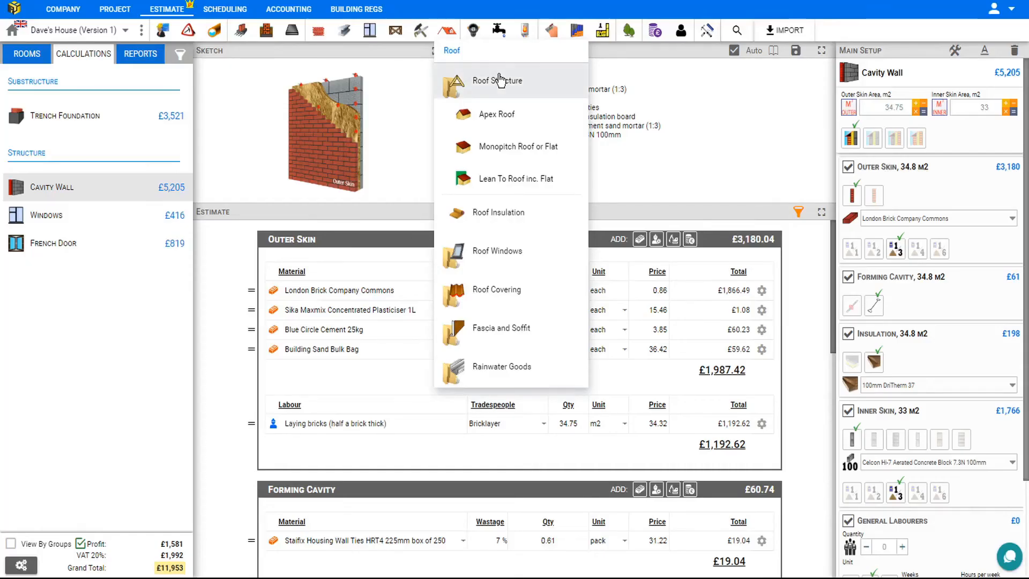
click(499, 180)
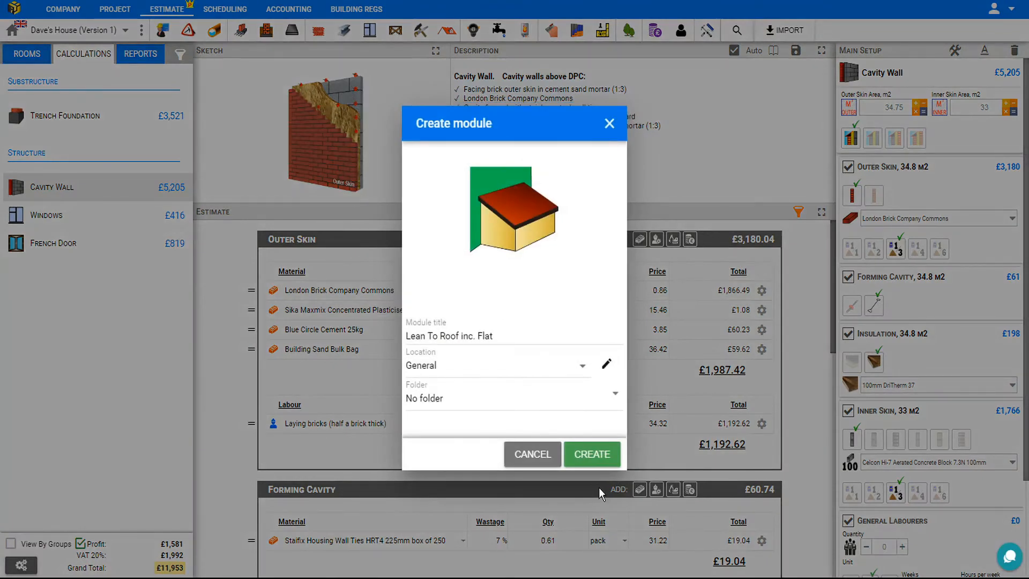
click(595, 457)
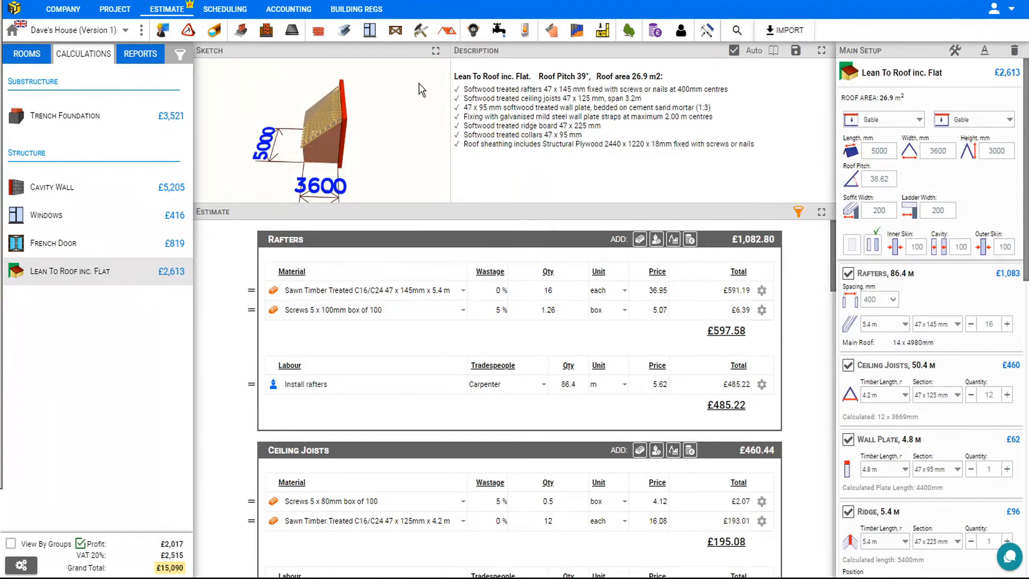
Enlarge the lean-to roof sketch and examine its 3D structure from different angles
click(434, 52)
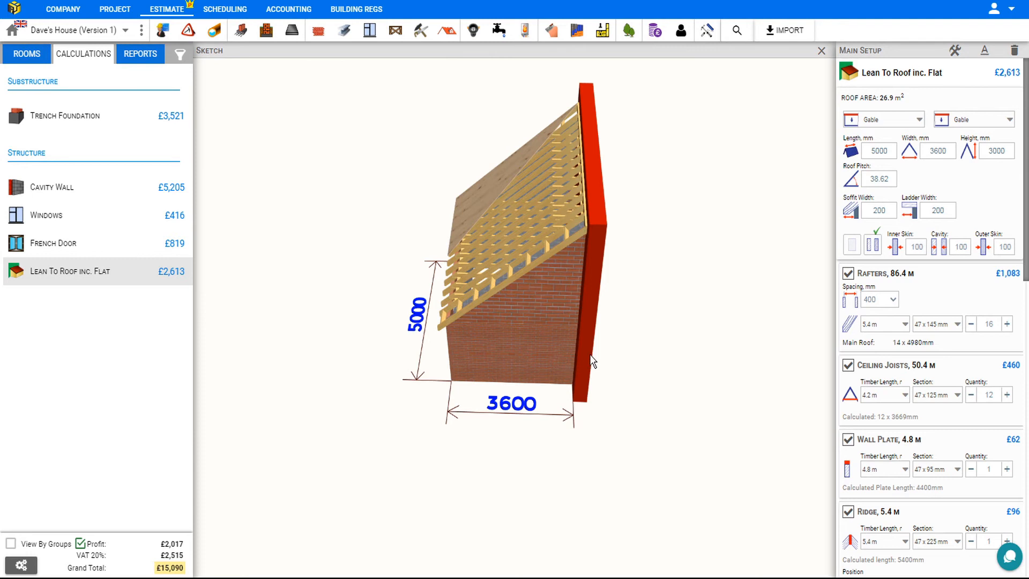
mouse_move(600, 349)
mouse_down()
mouse_move(613, 315)
mouse_move(662, 313)
mouse_up()
mouse_move(690, 304)
mouse_down()
mouse_move(719, 304)
mouse_move(750, 329)
mouse_up()
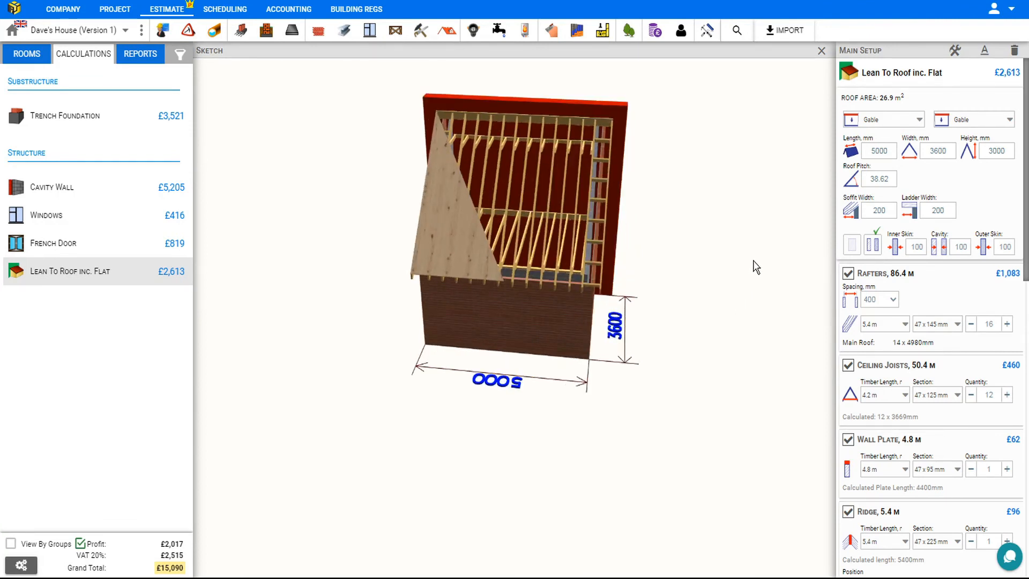
Try the Hip, Valley, Wall and Hip Empty types on the lean-to roof's first end, and return it to Gable
click(919, 123)
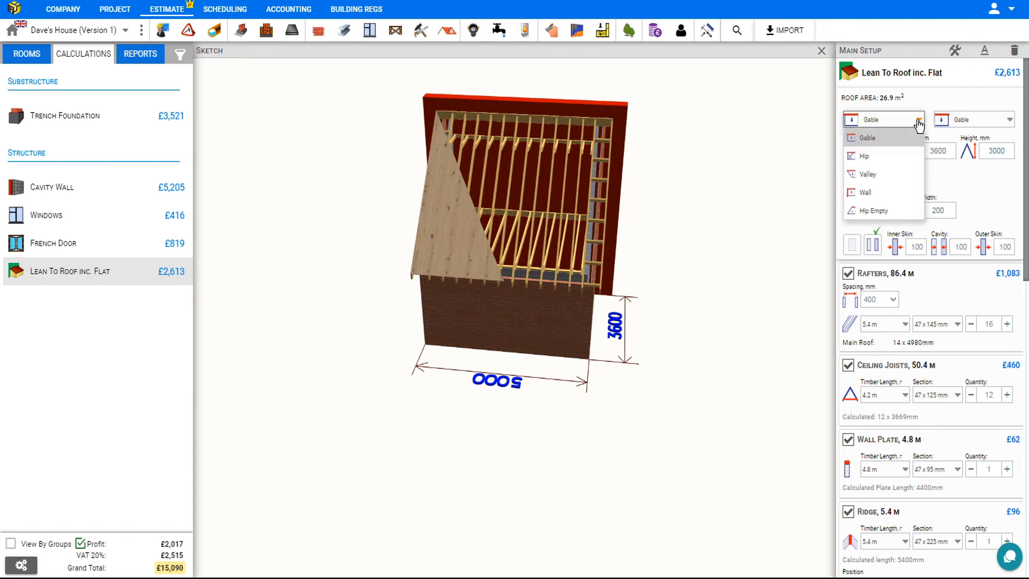
click(879, 157)
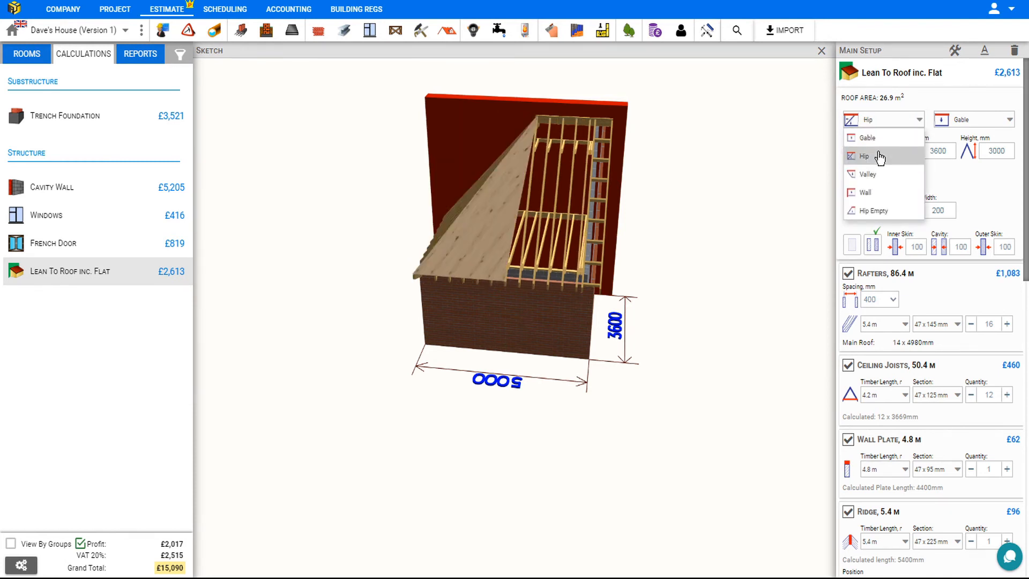
click(918, 123)
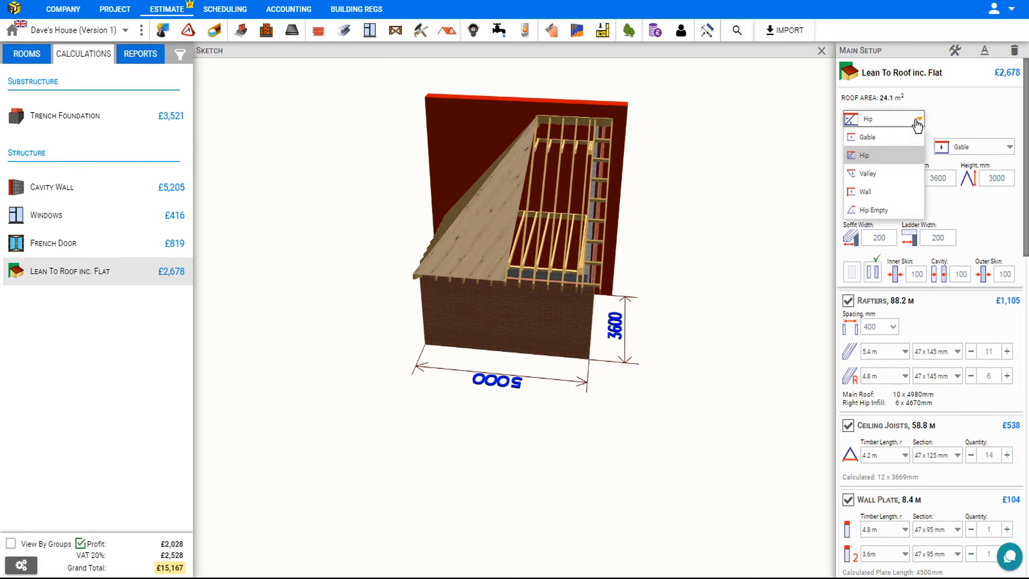
click(898, 174)
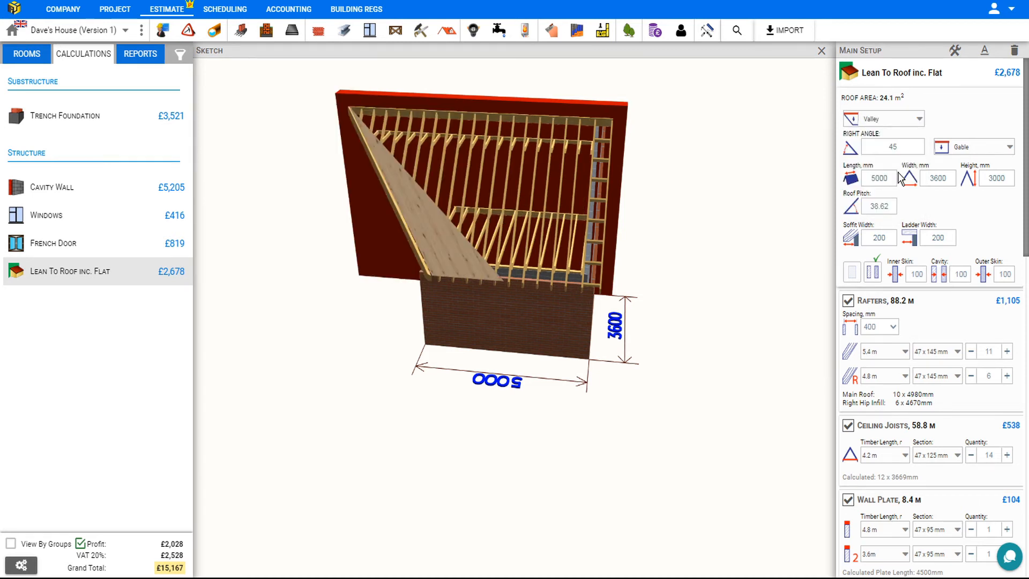
click(913, 121)
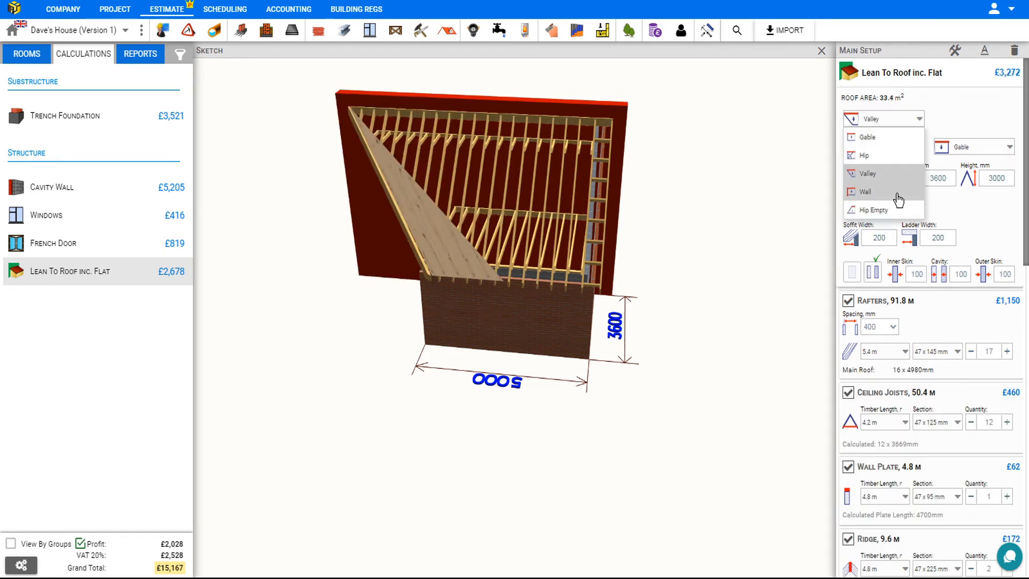
click(898, 197)
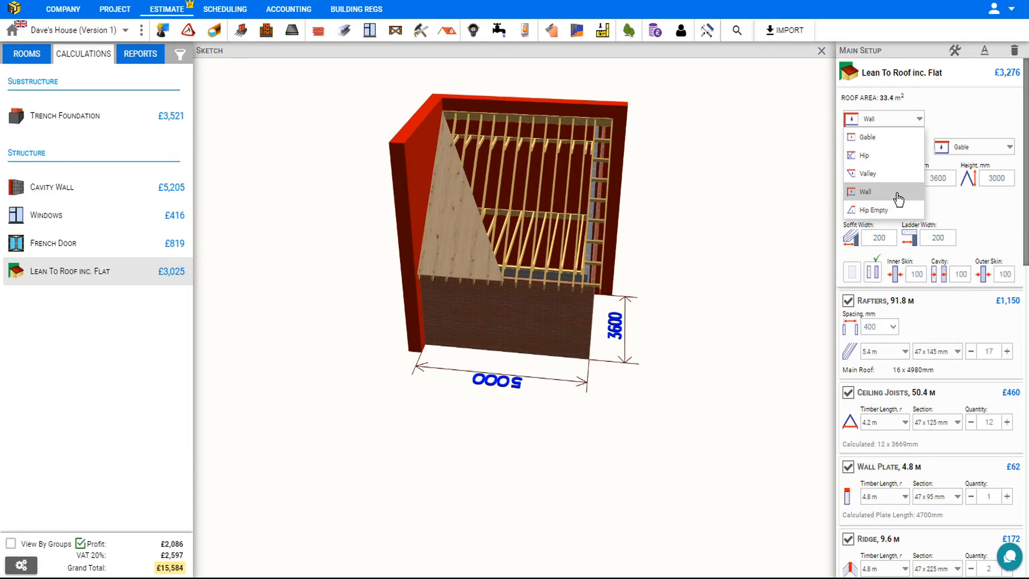
click(899, 194)
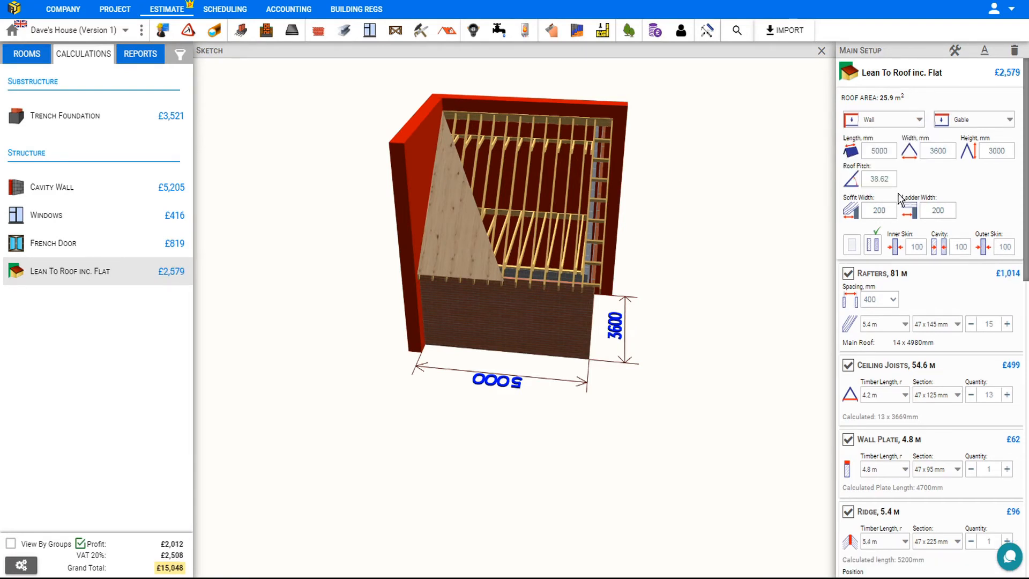
click(919, 123)
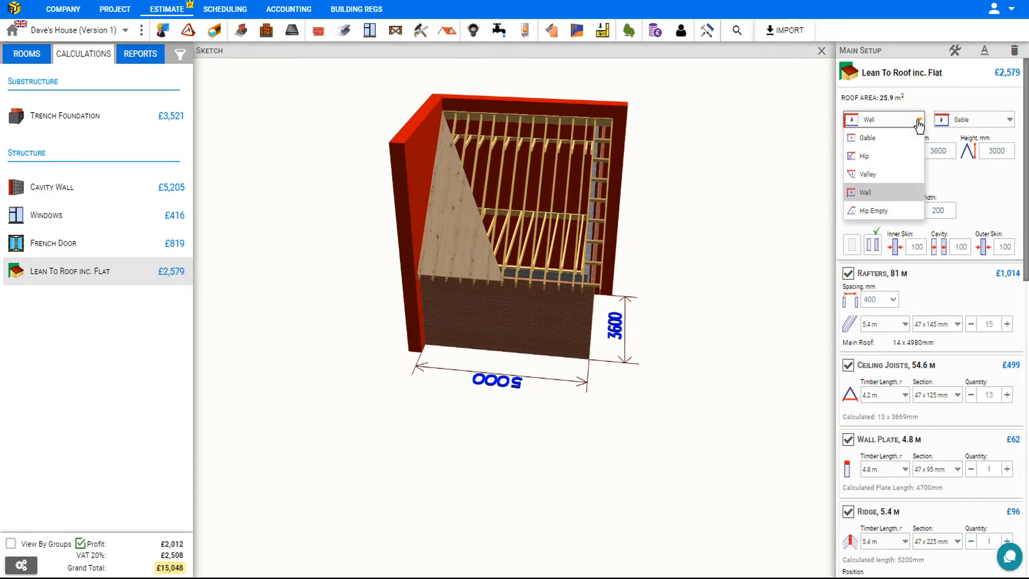
click(895, 213)
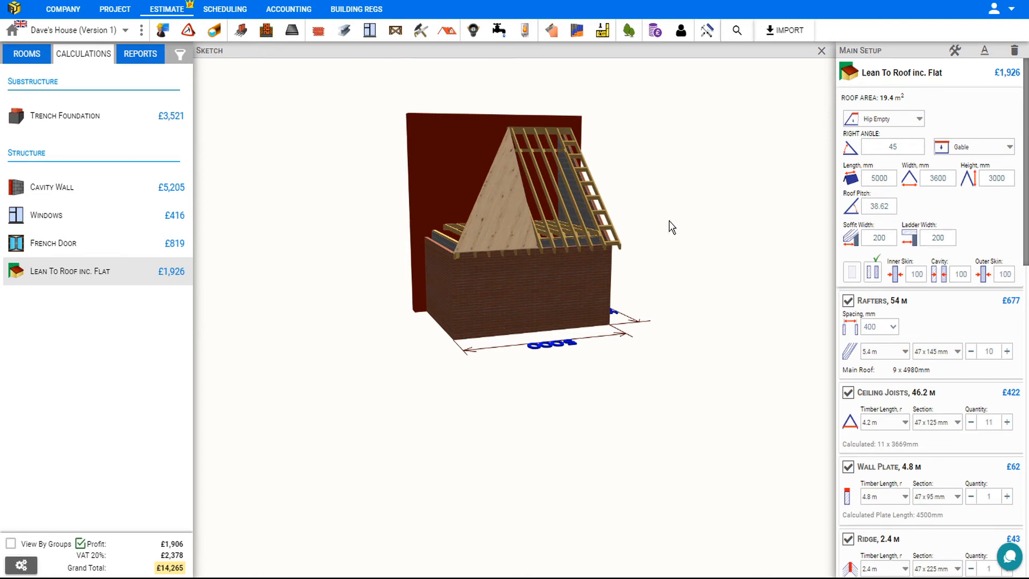
click(918, 119)
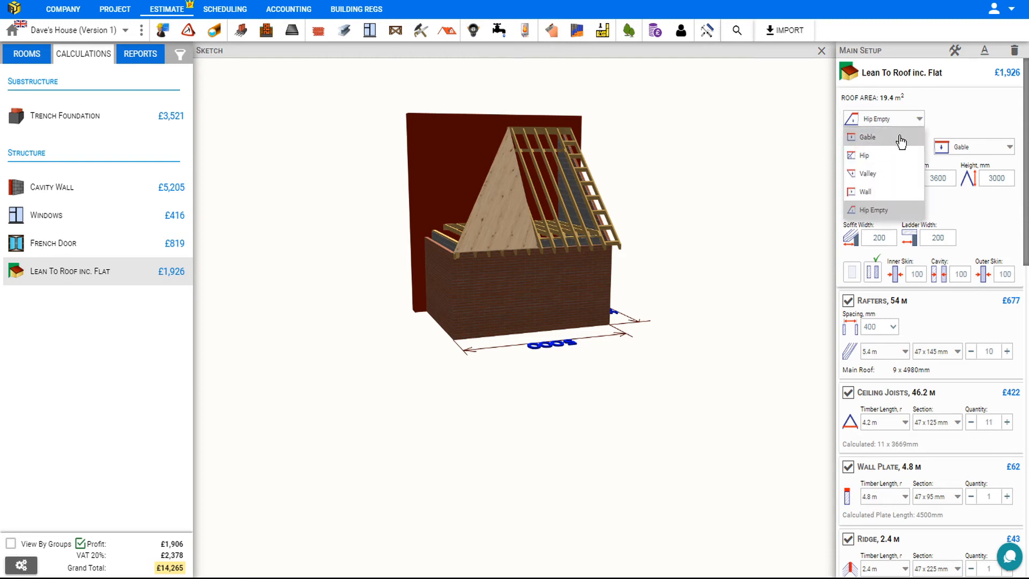
click(902, 139)
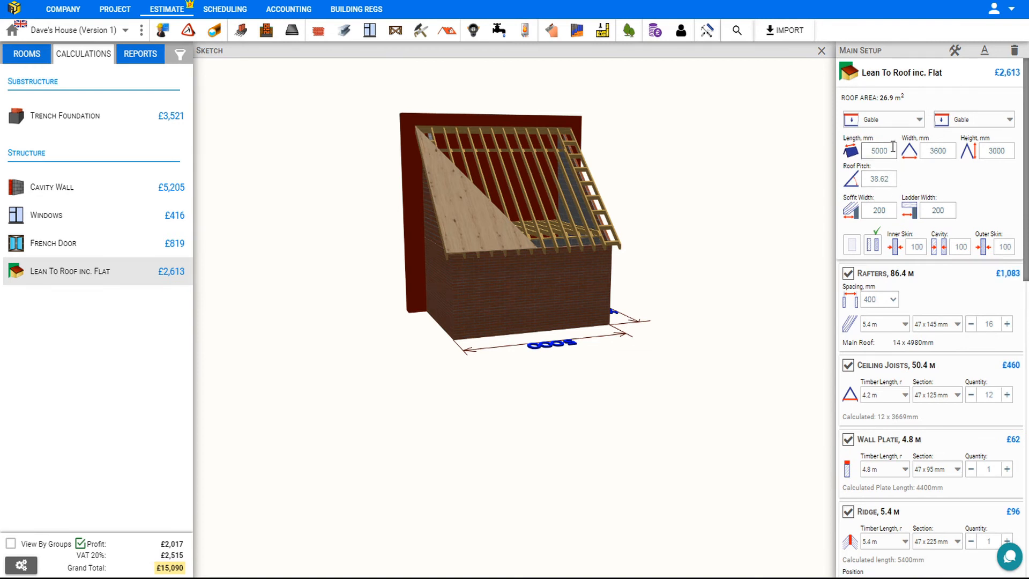
Set the lean-to roof's length to 6000 mm and its width to 4000 mm
click(864, 151)
double_click(874, 154)
text(6000)
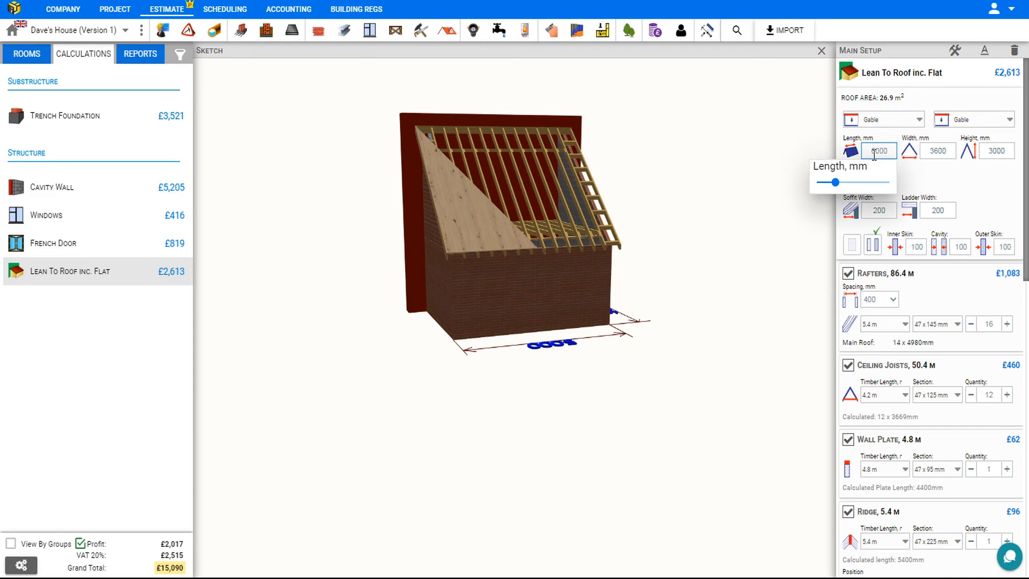
double_click(950, 151)
text(4)
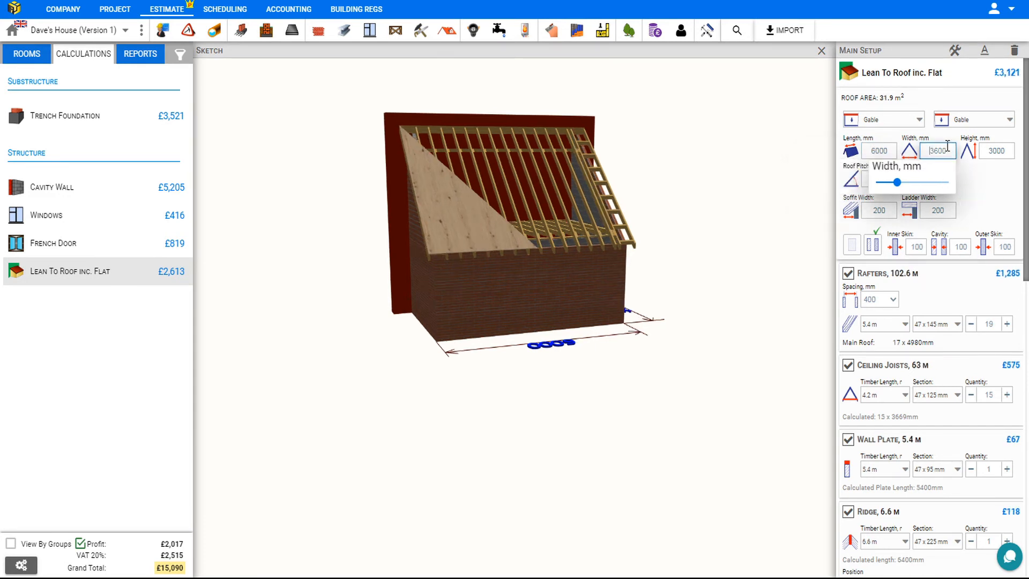
text(000)
click(979, 190)
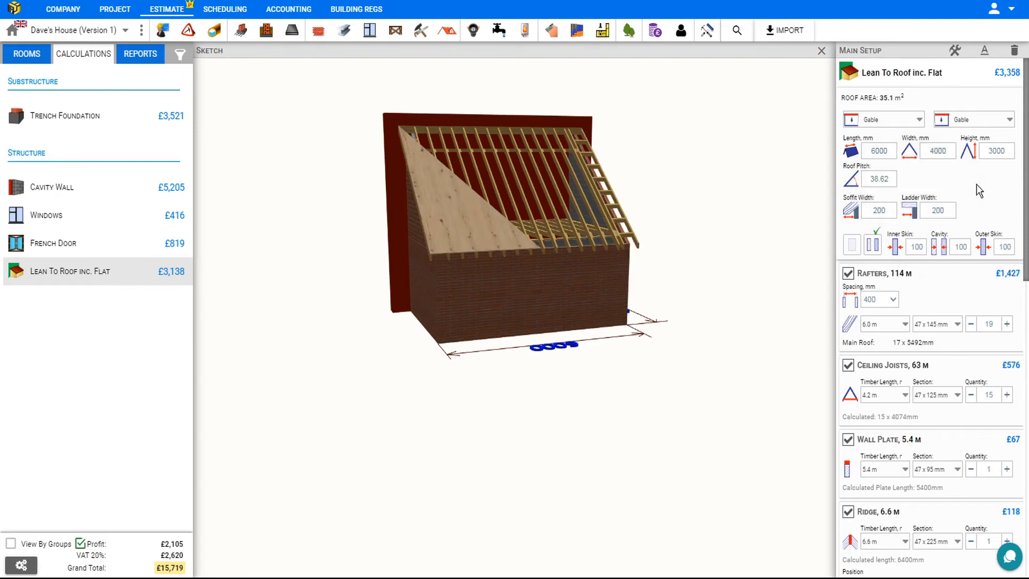
Set the lean-to roof's pitch to 17 and view the roof from another angle
double_click(893, 178)
key(BackSpace)
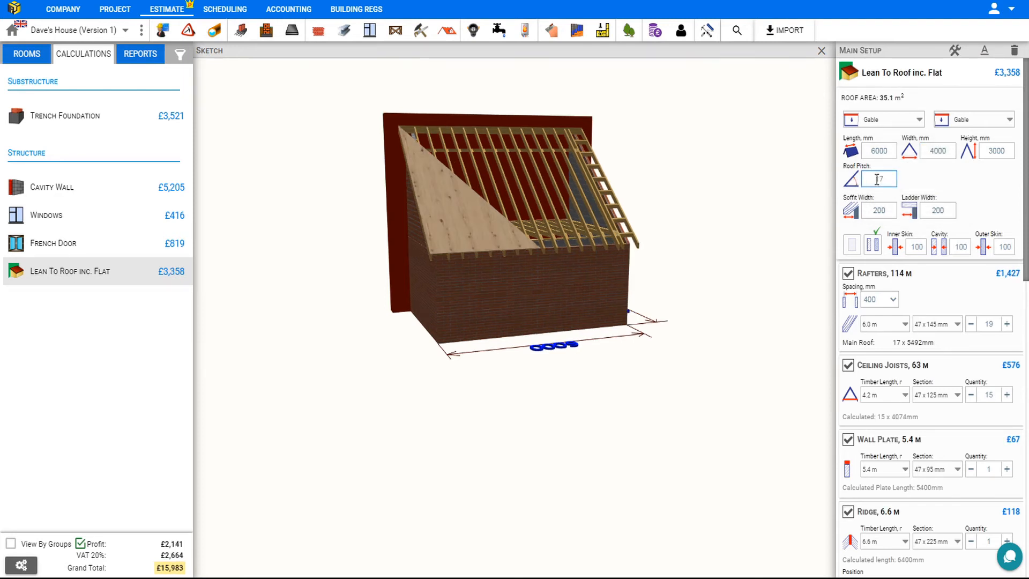
click(934, 194)
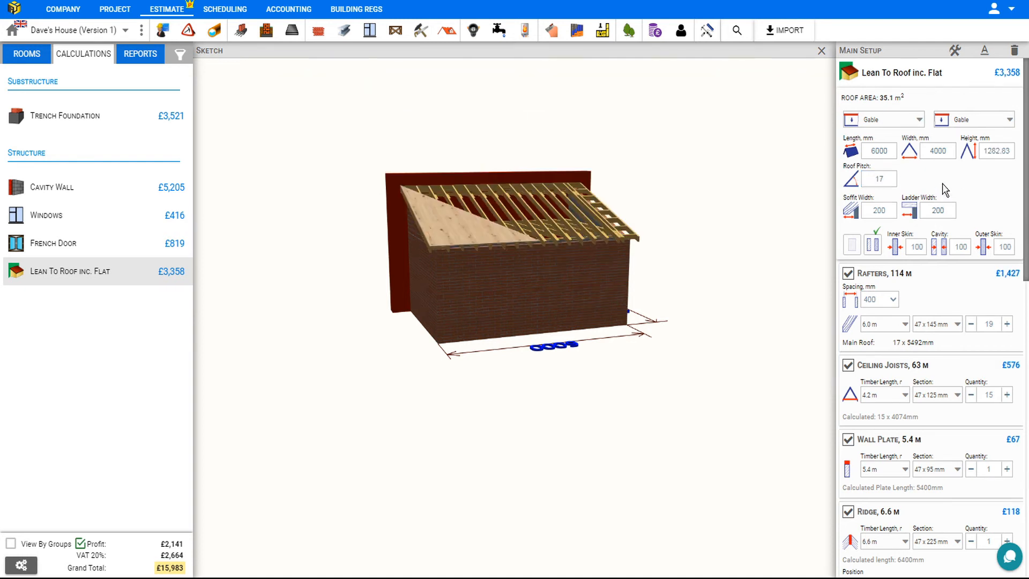
drag(673, 266, 575, 262)
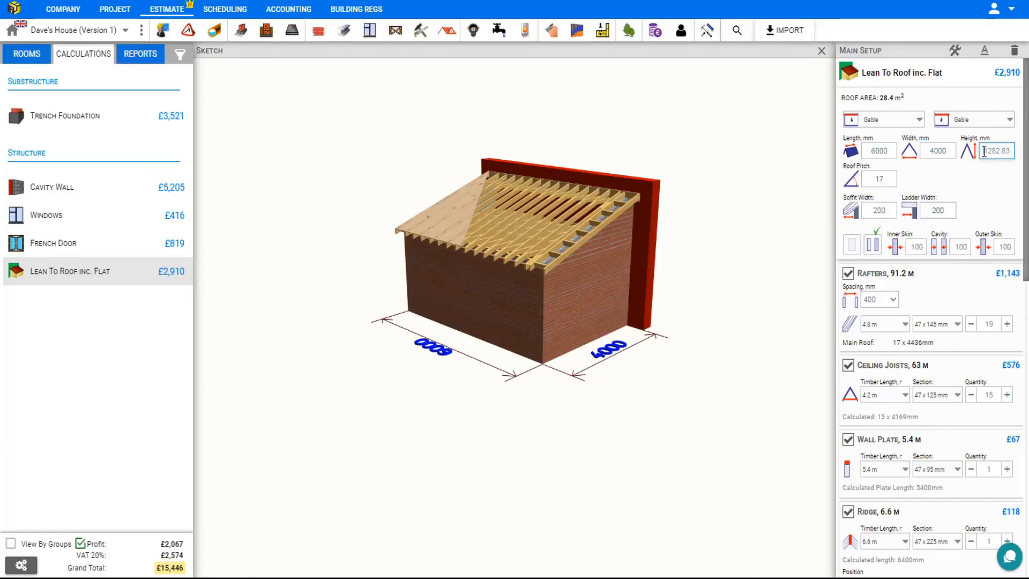
Set the lean-to roof's height to 1000 mm
click(984, 151)
double_click(987, 147)
text(1000)
click(984, 174)
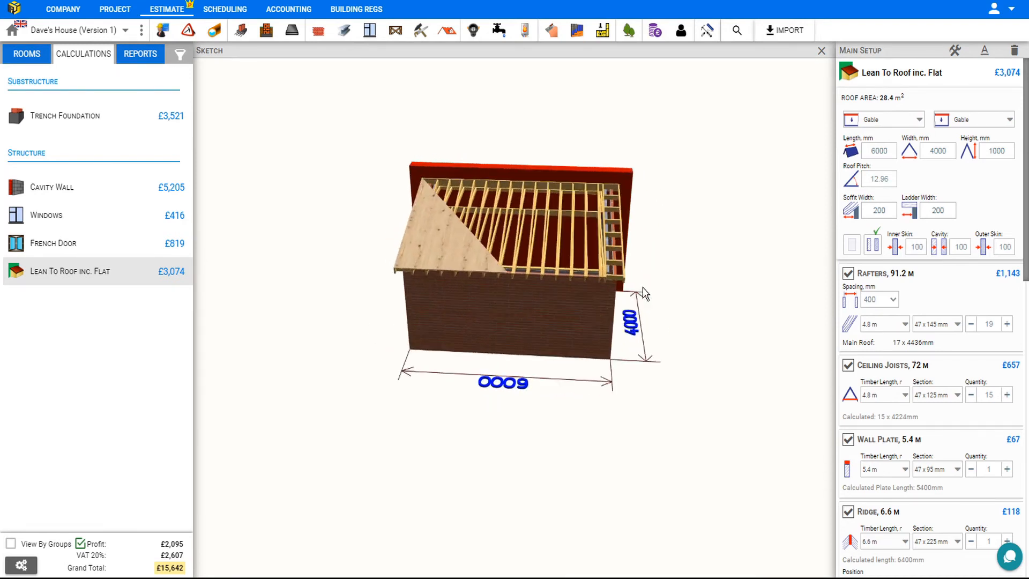
Try a soffit width of 775 on the lean-to roof, and set it back to 200
click(877, 212)
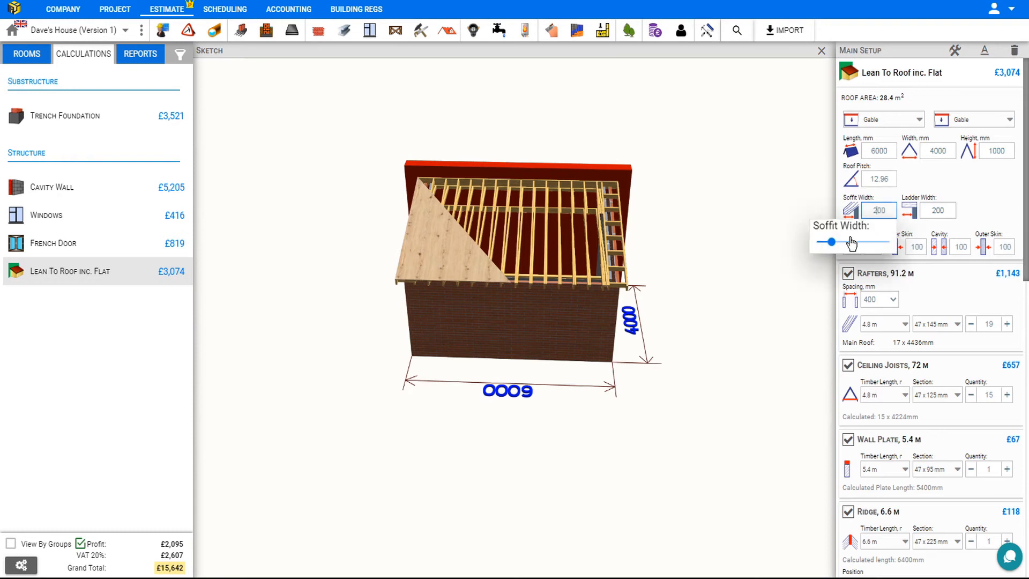
drag(837, 248, 875, 247)
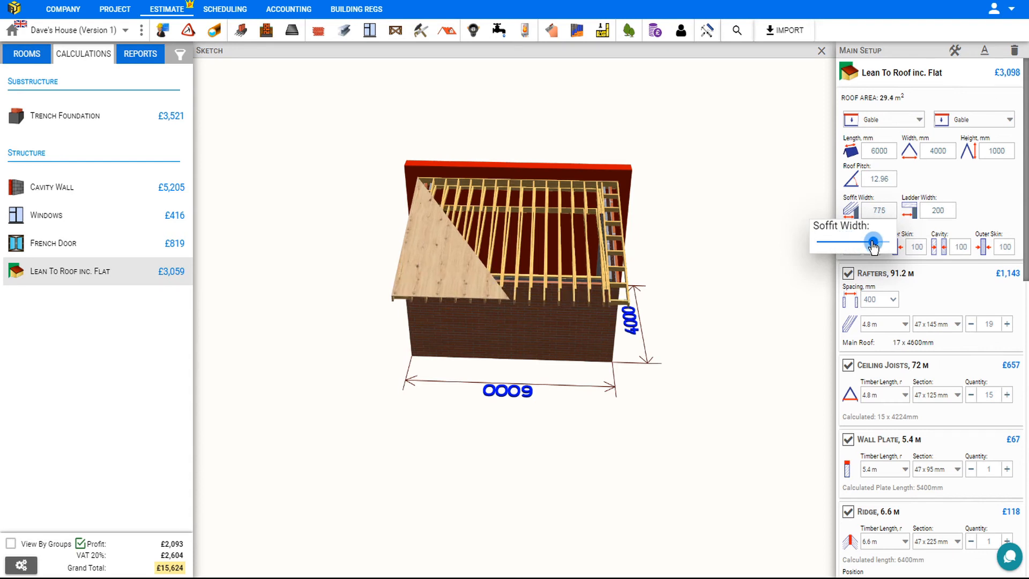
click(879, 211)
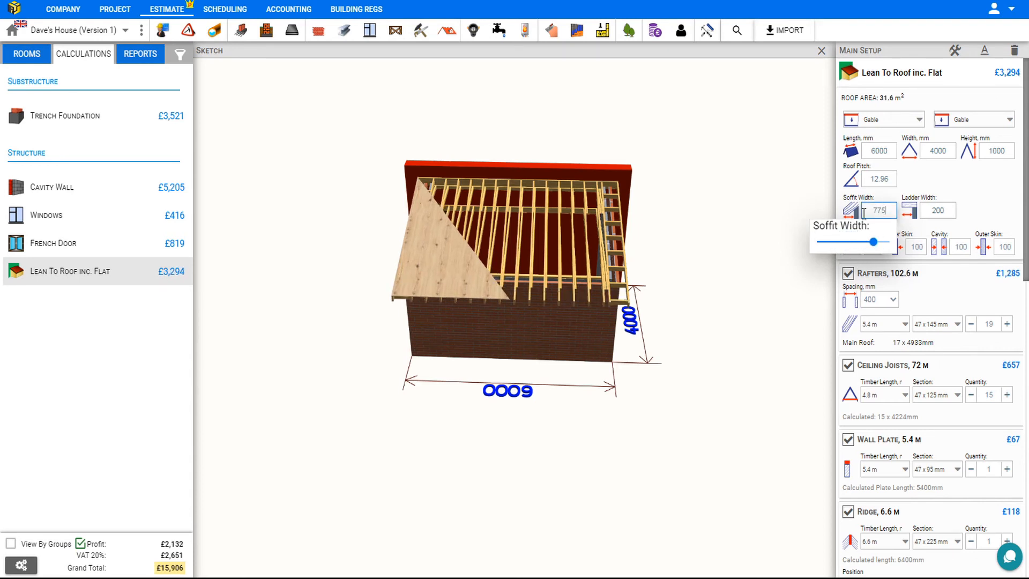
drag(888, 211, 863, 211)
text(200)
key(Return)
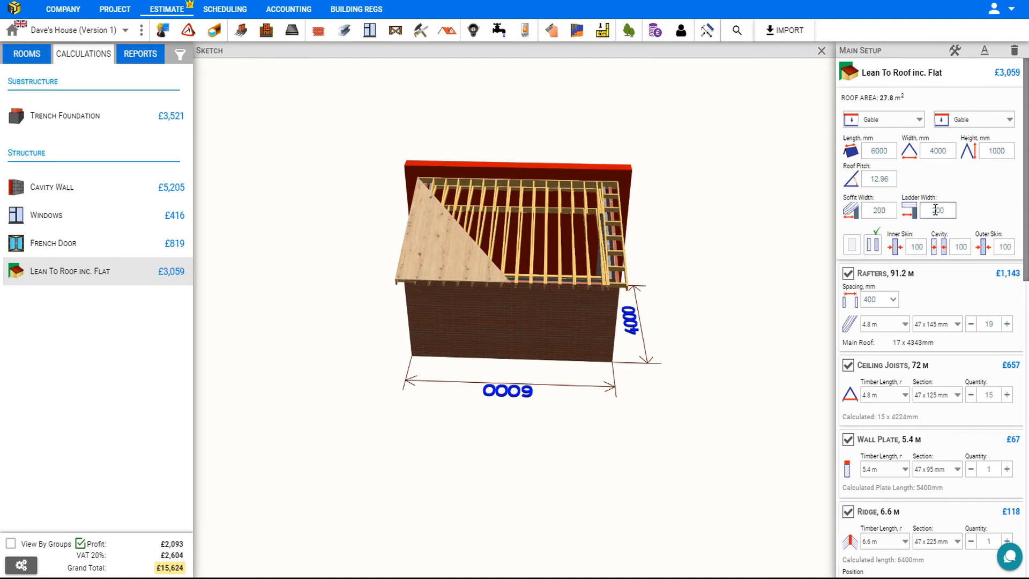
Try a ladder width of 400 on the lean-to roof, and set it back to 200
double_click(935, 210)
text(400)
click(931, 211)
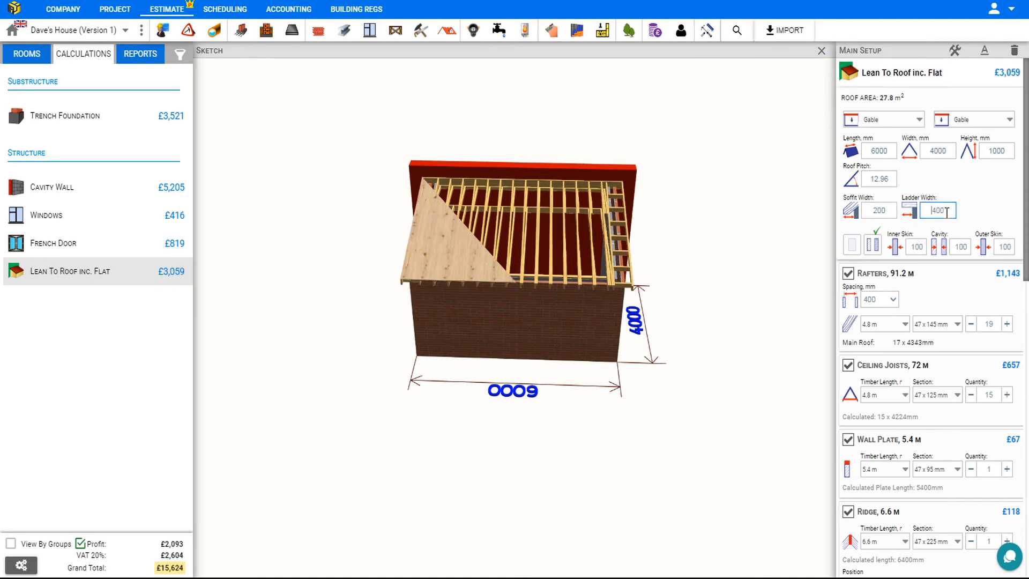
key(Tab)
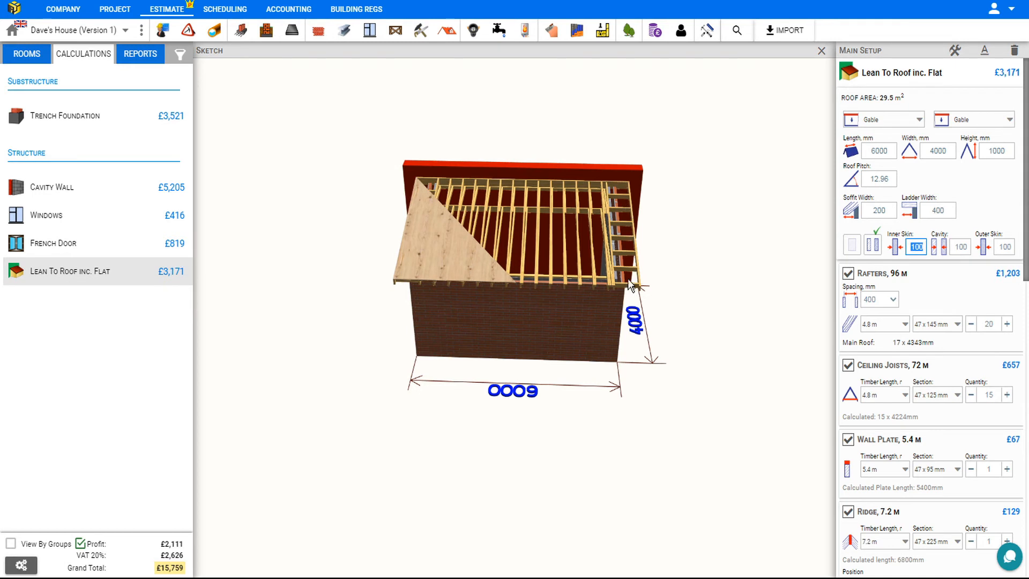
click(931, 210)
text(2)
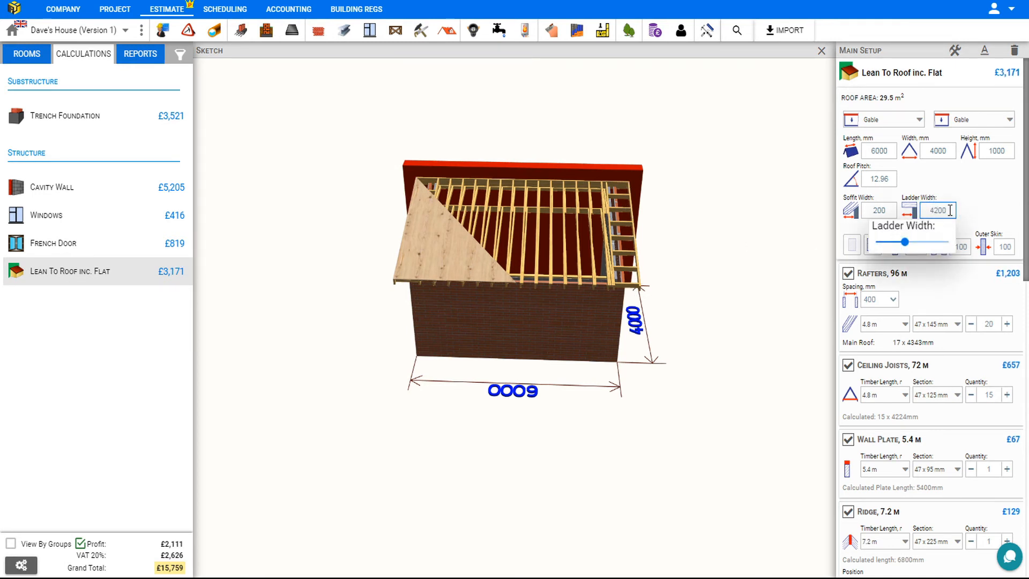
key(BackSpace)
click(965, 198)
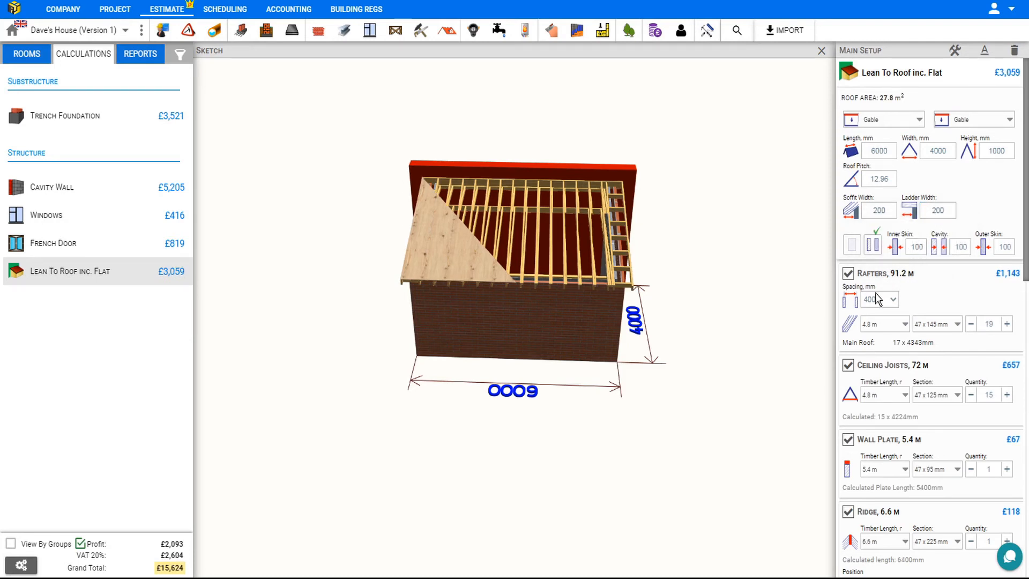
Exclude the ceiling joists and collars stages from the lean-to roof
click(848, 367)
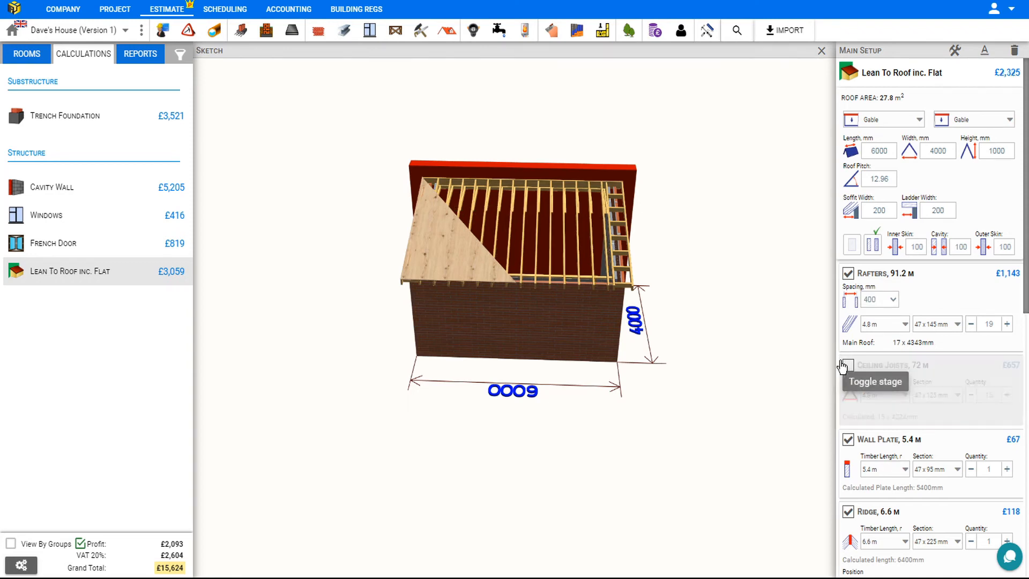
scroll(545, 255, up, 3)
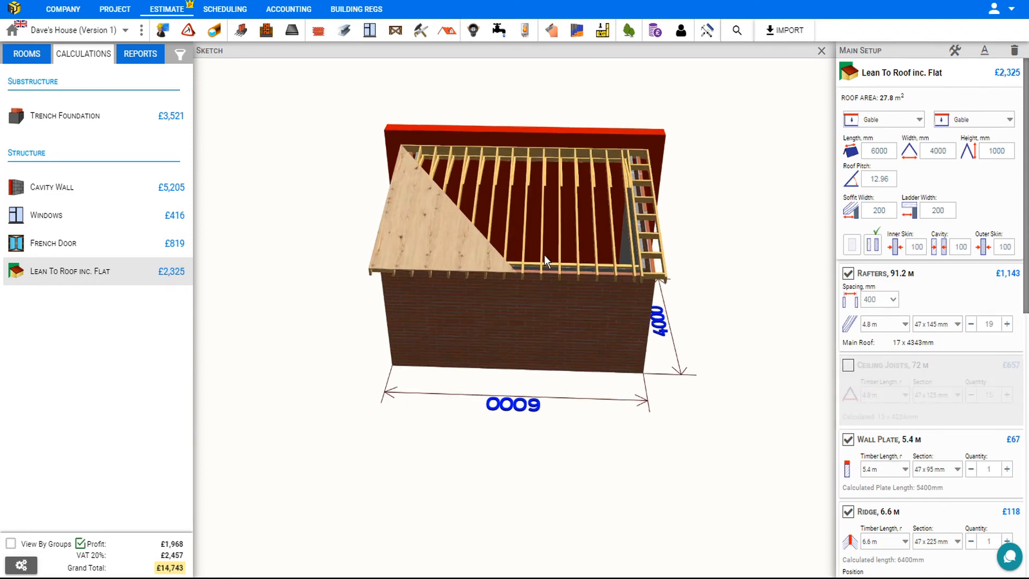
drag(1025, 217, 1027, 355)
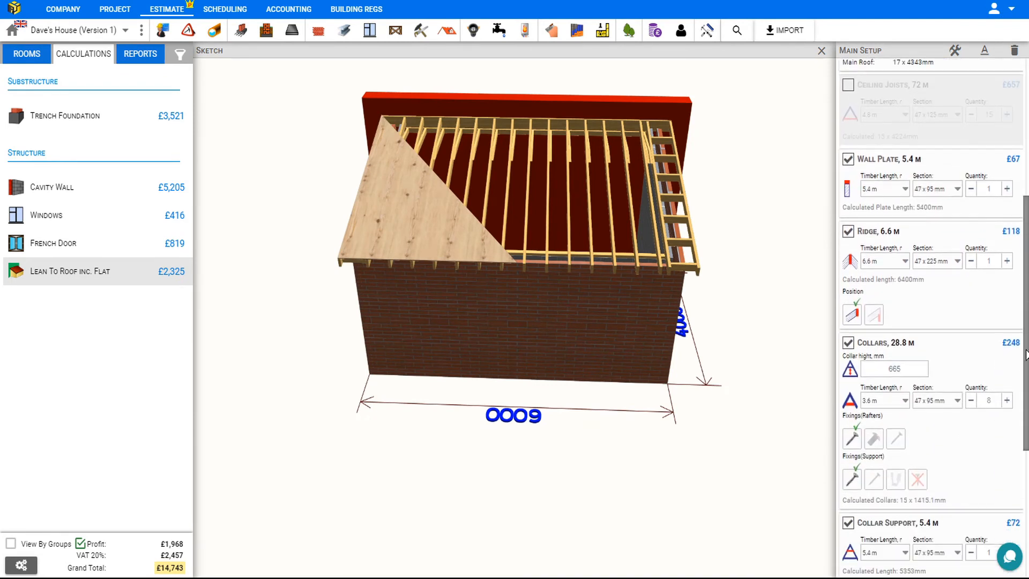
click(850, 344)
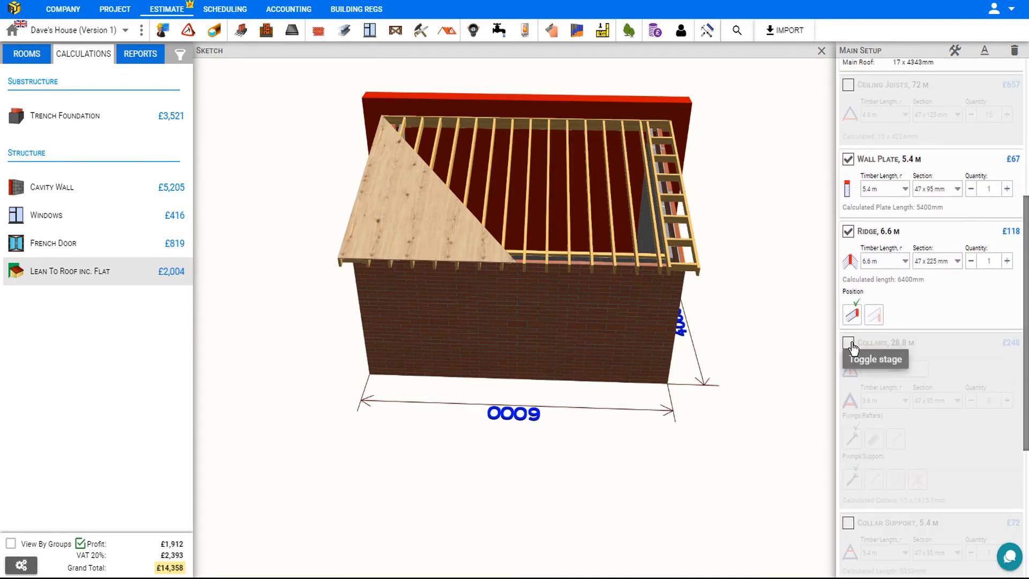
Increase the rafter quantity to 20 and change the rafter section to 47 x 225 mm
scroll(898, 292, up, 5)
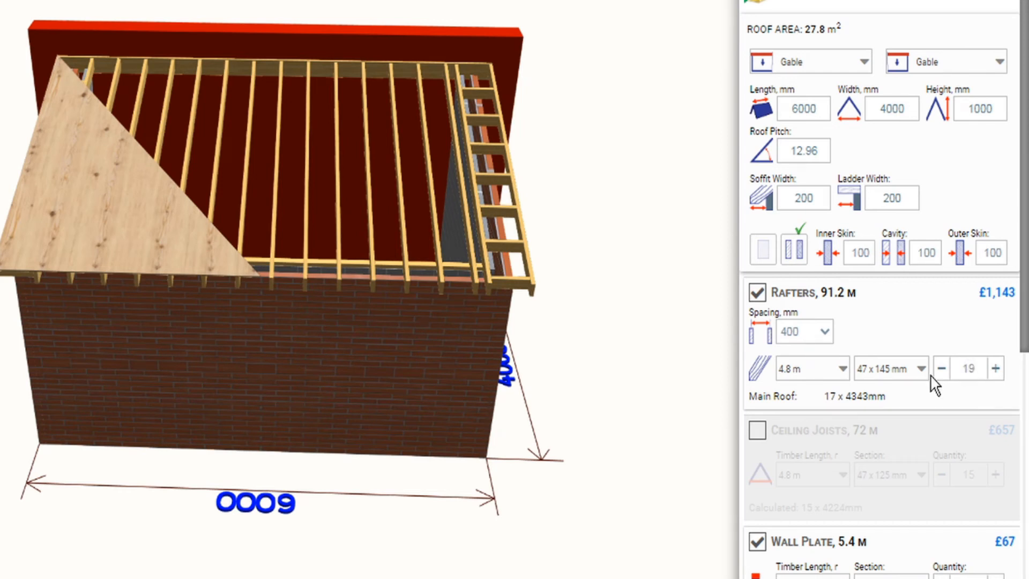
click(996, 368)
click(843, 369)
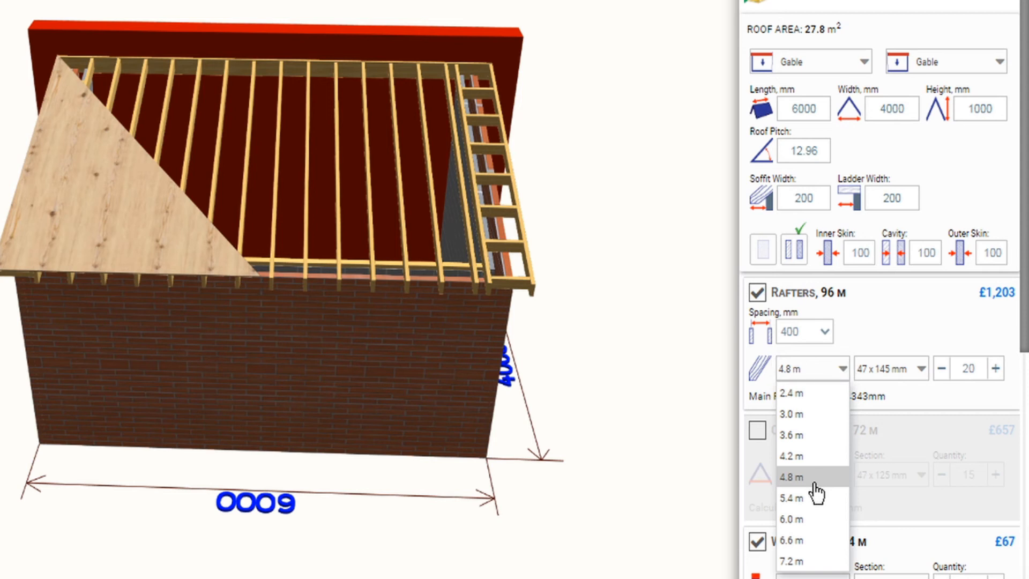
click(872, 325)
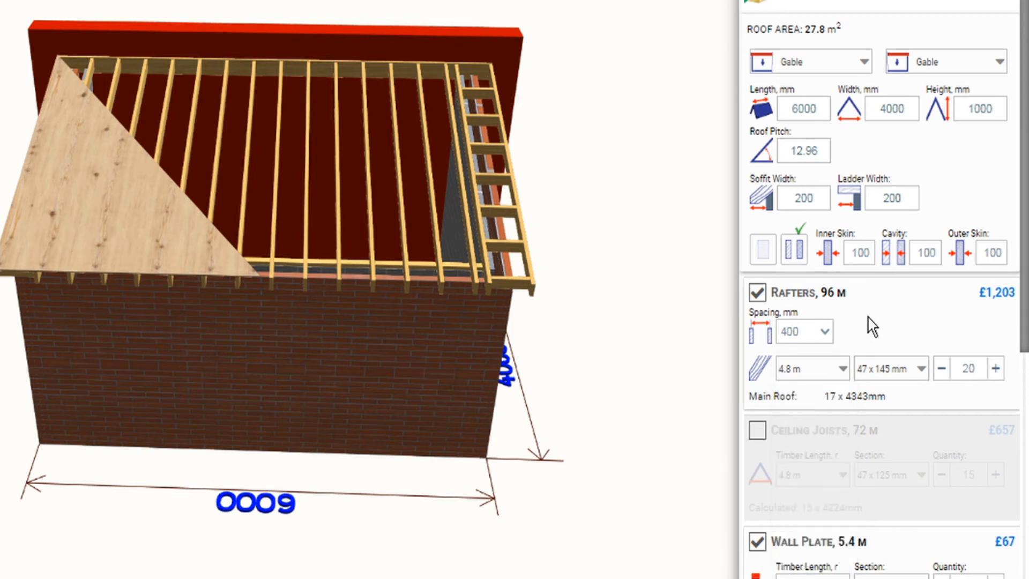
click(920, 370)
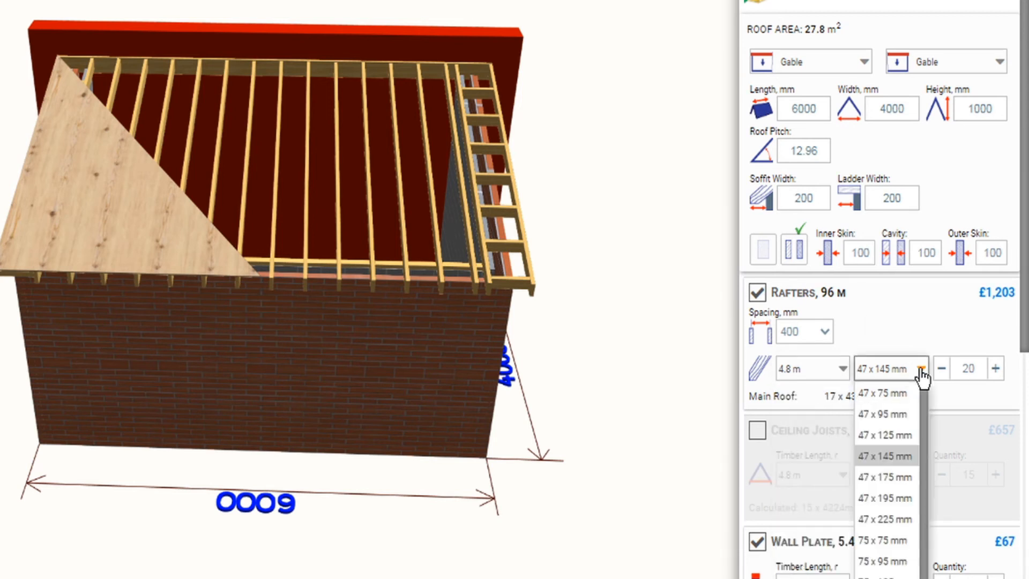
click(901, 520)
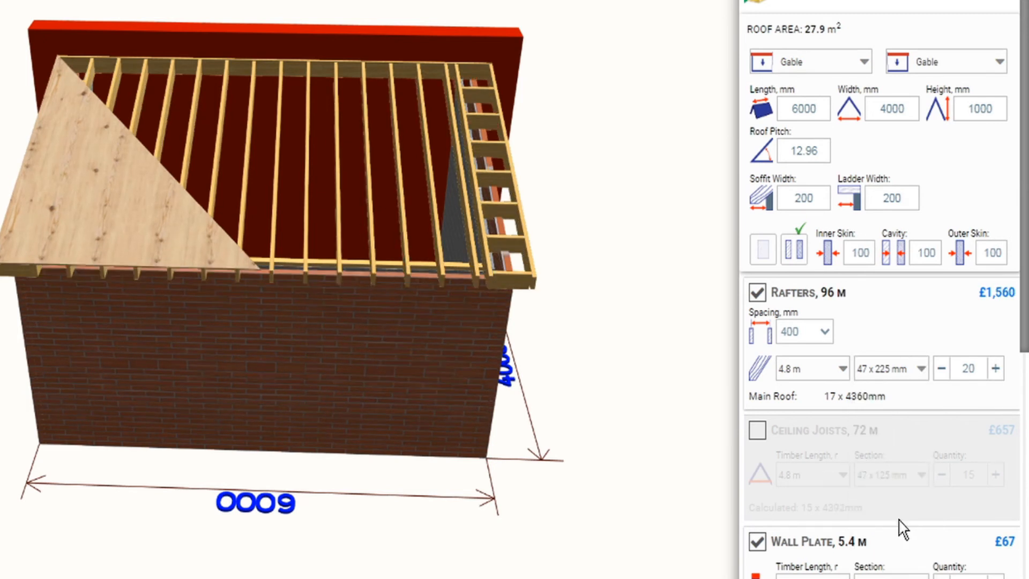
Set the lean-to roof's rafter section to 75 x 95 mm and its ridge section to 75 x 175 mm
click(922, 370)
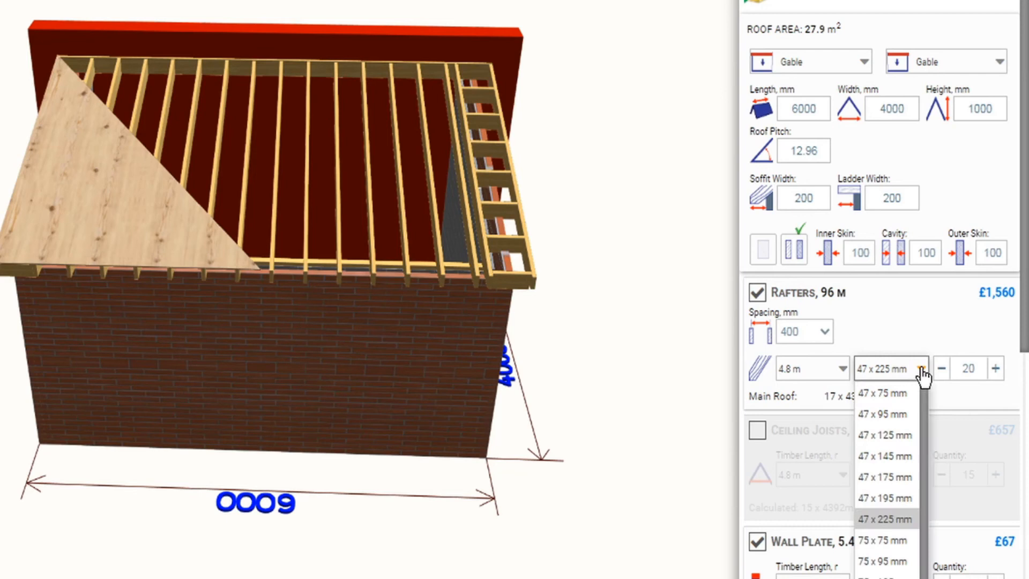
click(884, 561)
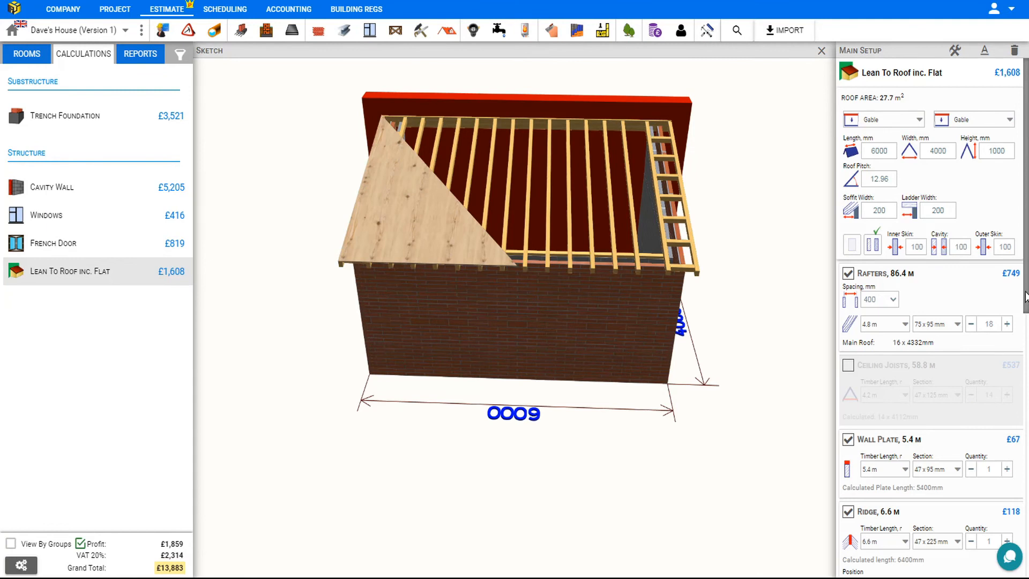
drag(1026, 297, 1026, 469)
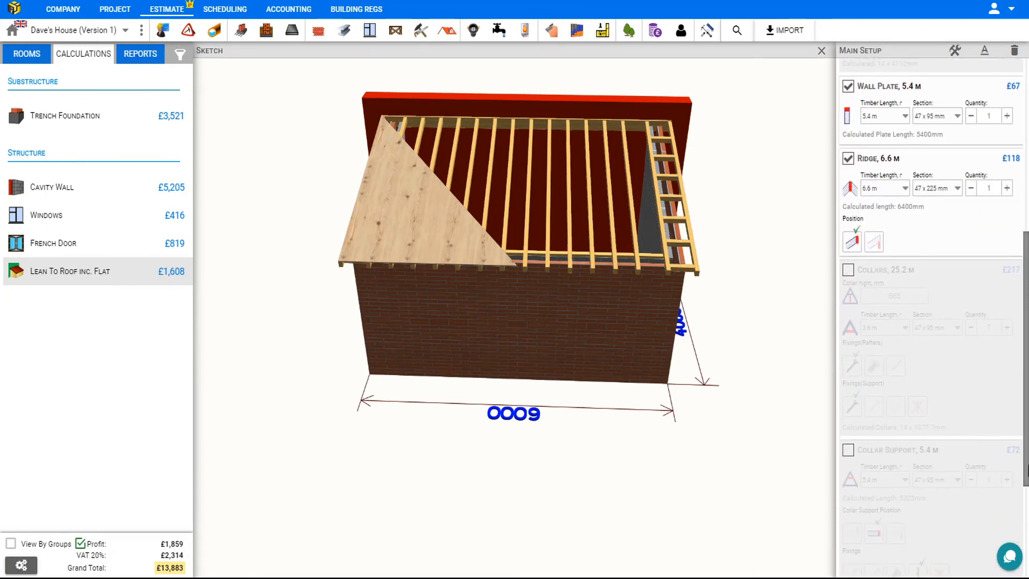
click(958, 187)
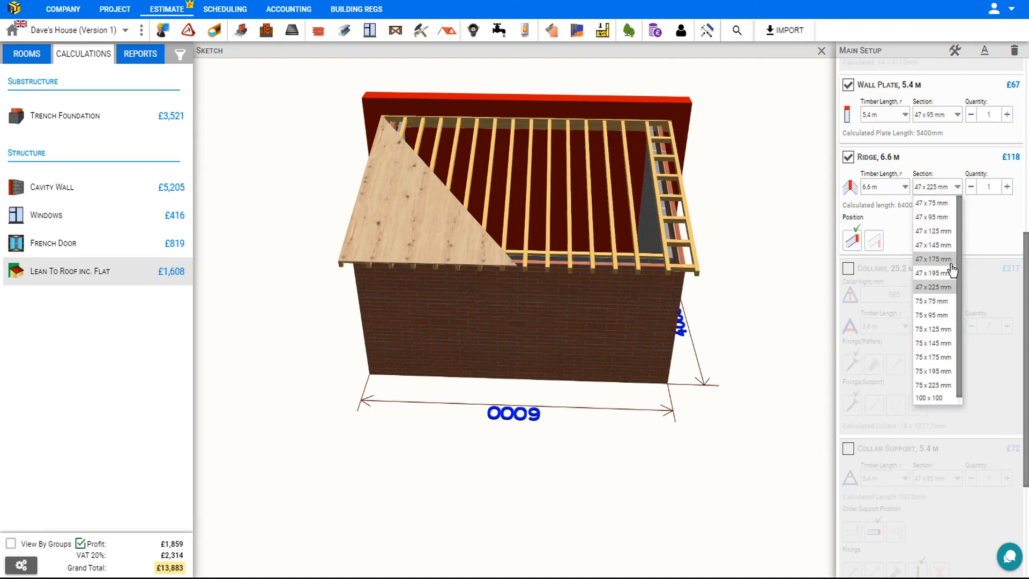
click(941, 315)
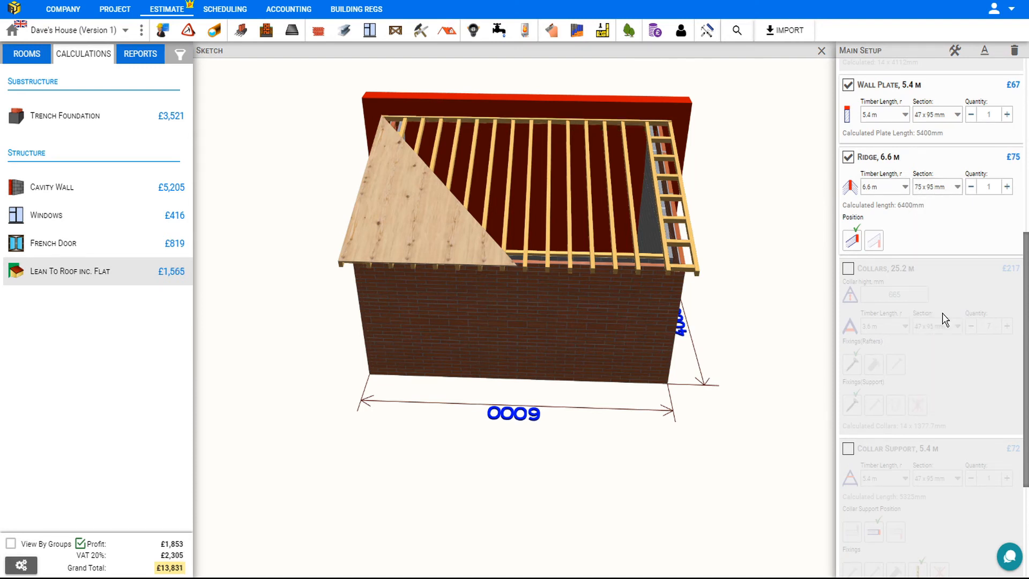
click(958, 188)
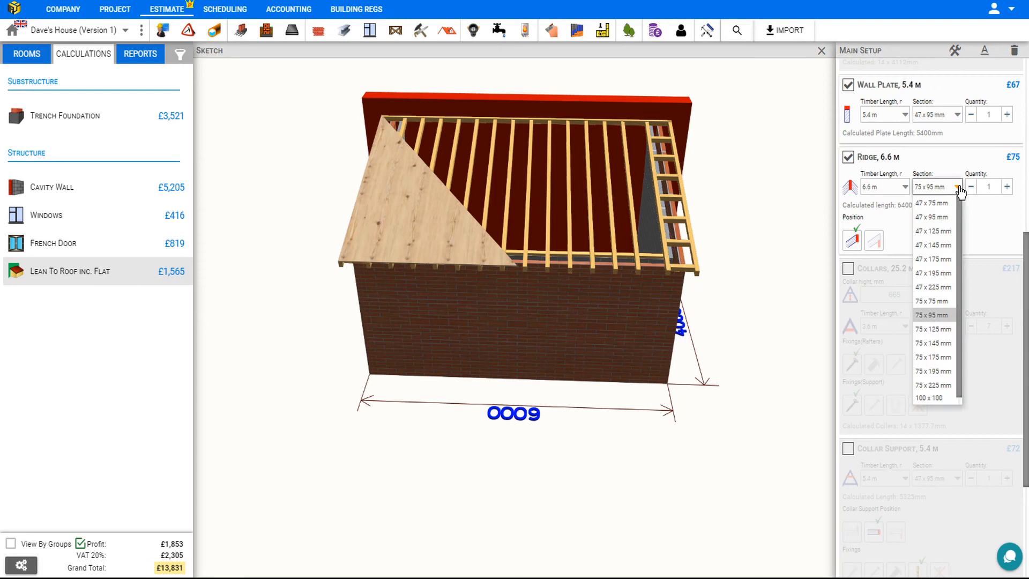
click(946, 357)
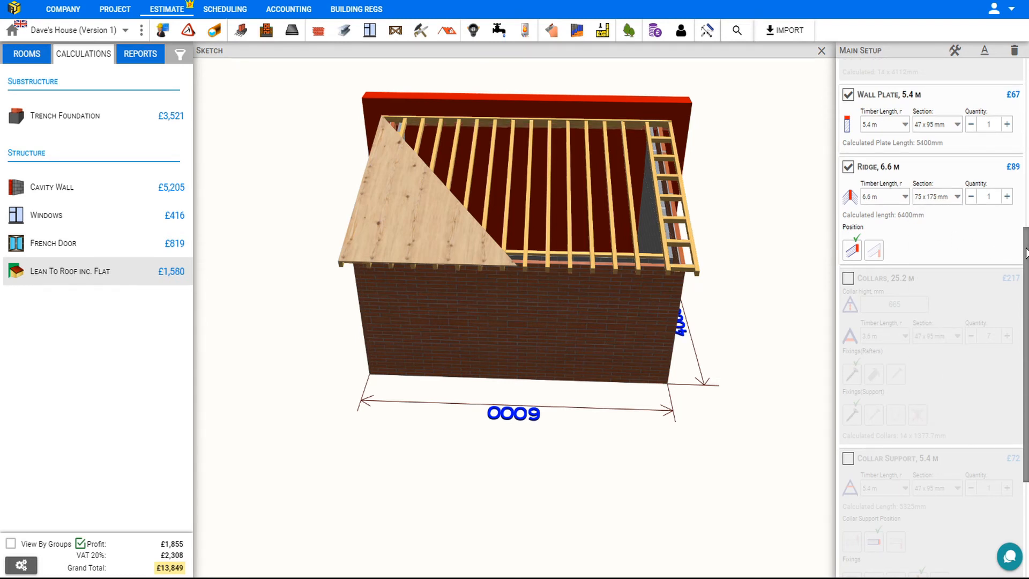
Add two packs of 40mm x 2.36 Galvanized Round Wire Nail 1kg to the lean-to roof's extras
scroll(1026, 252, down, 4)
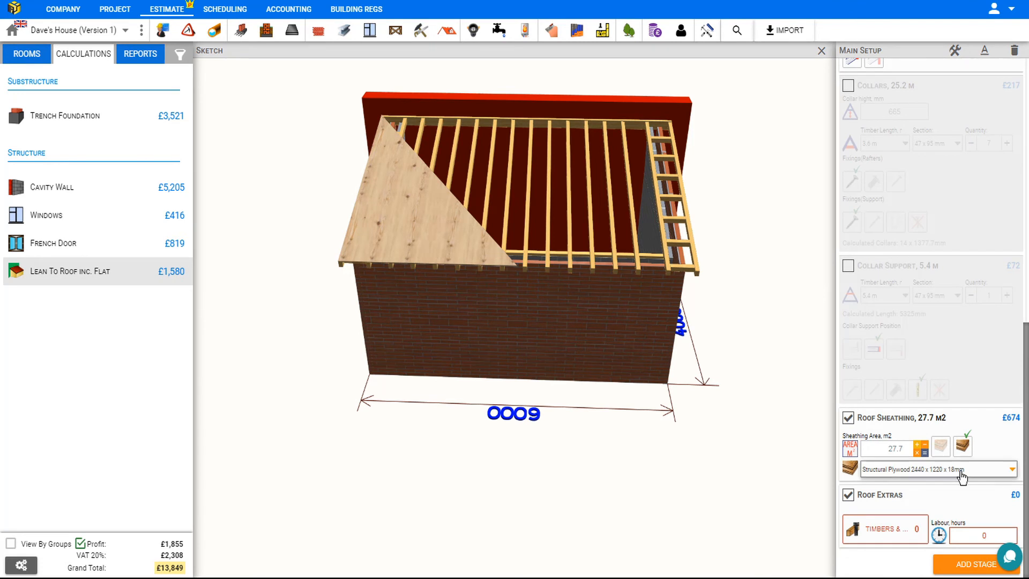
click(893, 542)
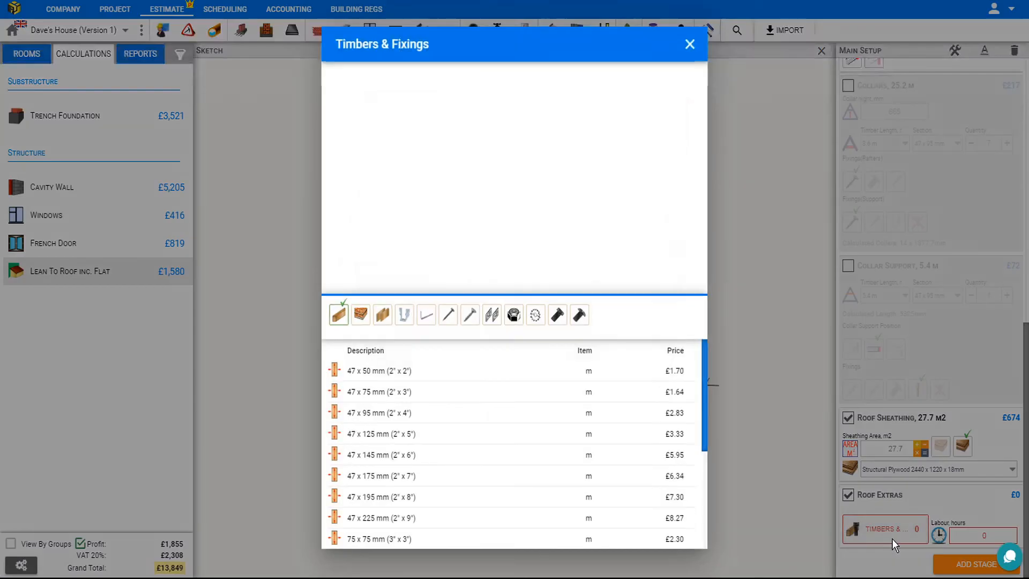
click(450, 318)
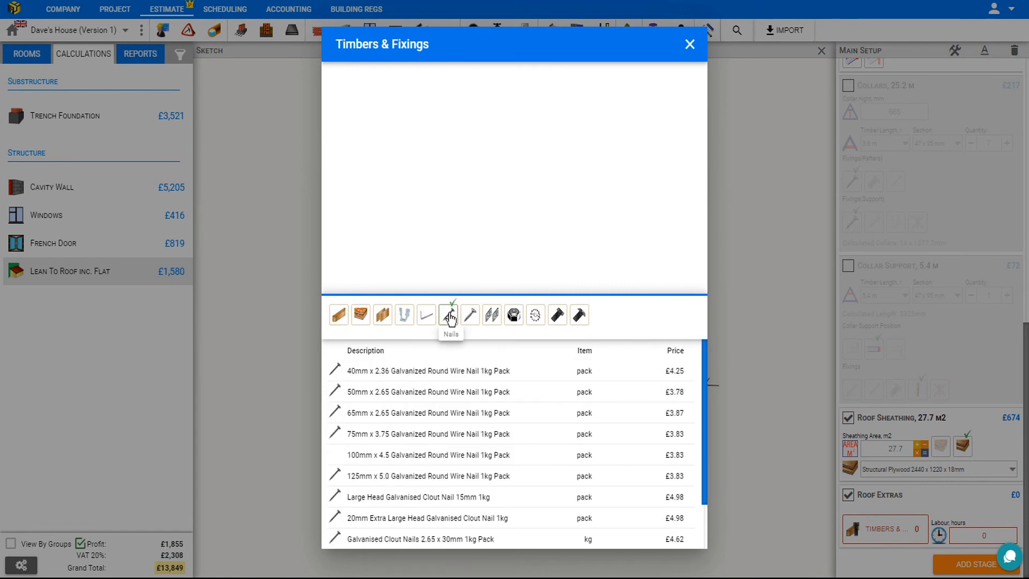
click(445, 376)
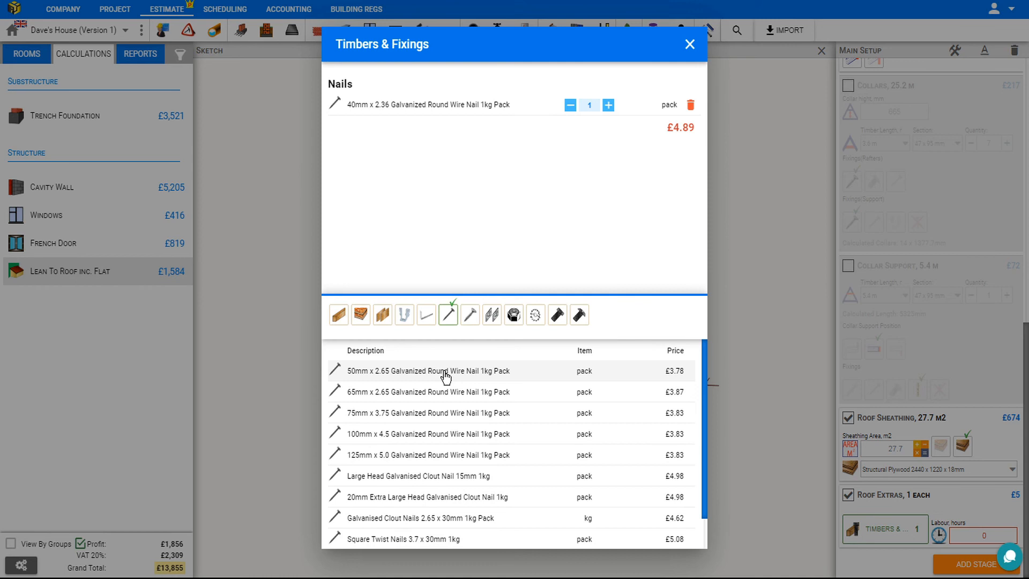
click(608, 105)
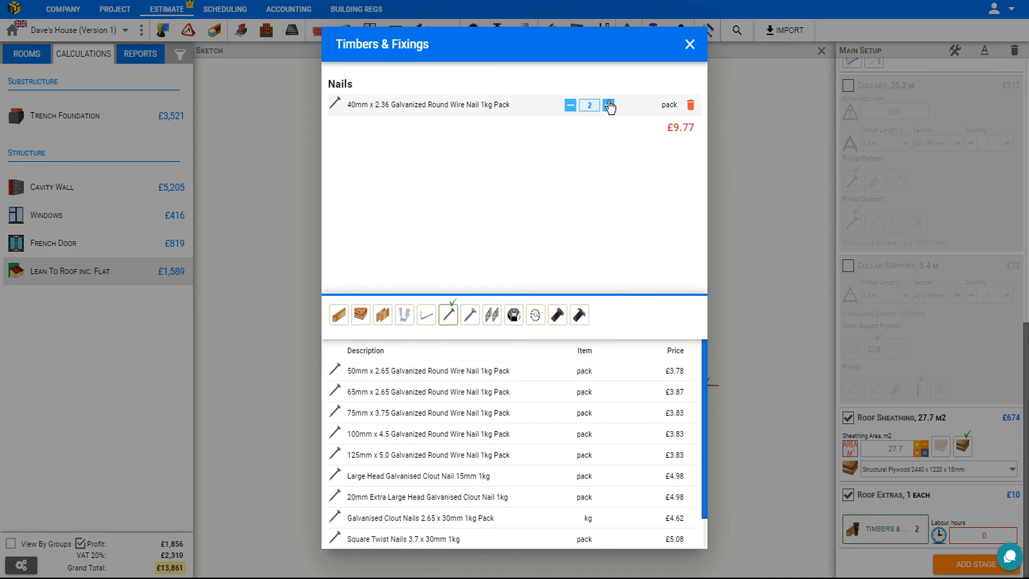
click(690, 44)
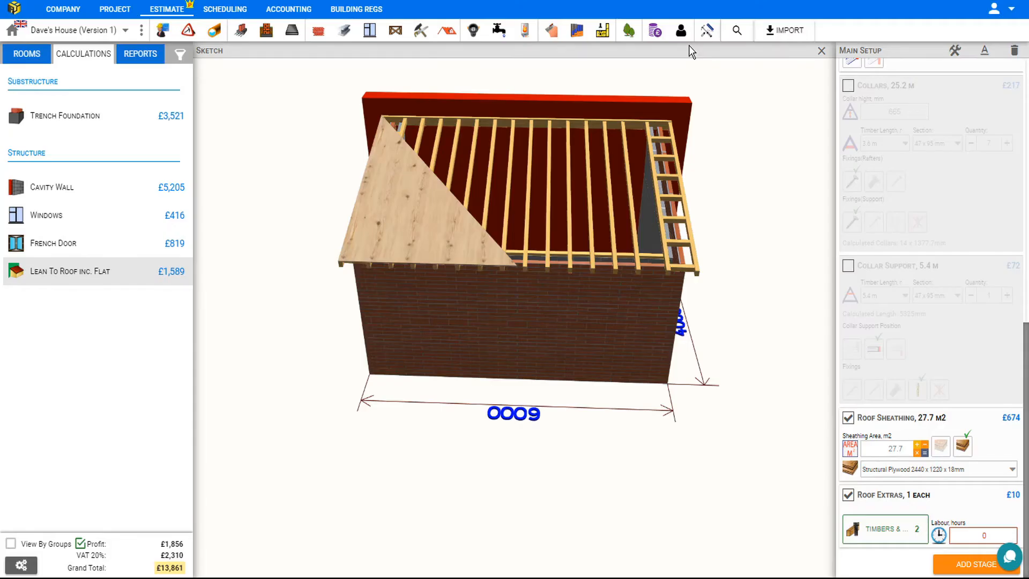
Close the enlarged sketch and rename the lean-to roof module as Extension Roo
click(821, 51)
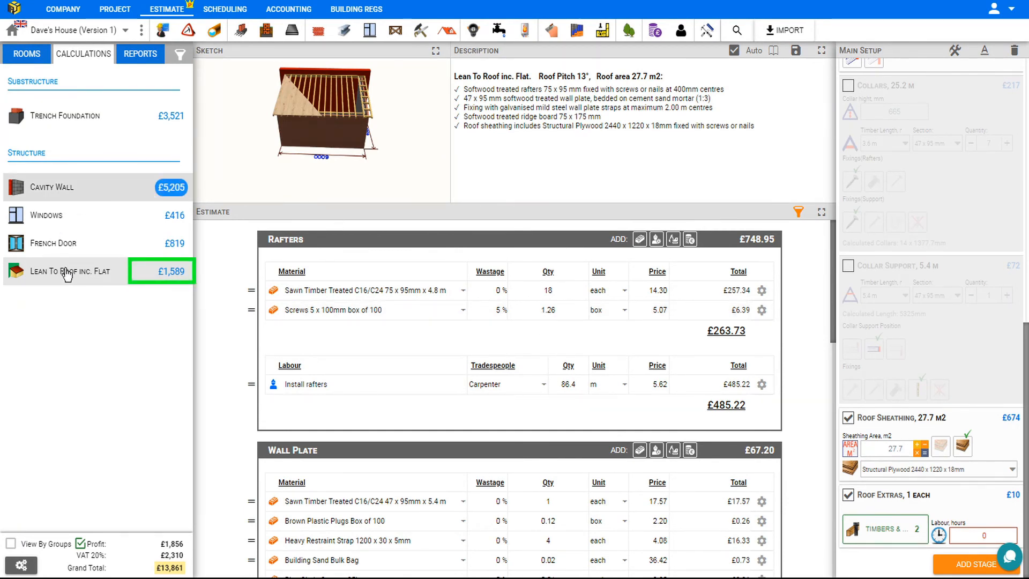
click(172, 272)
click(373, 82)
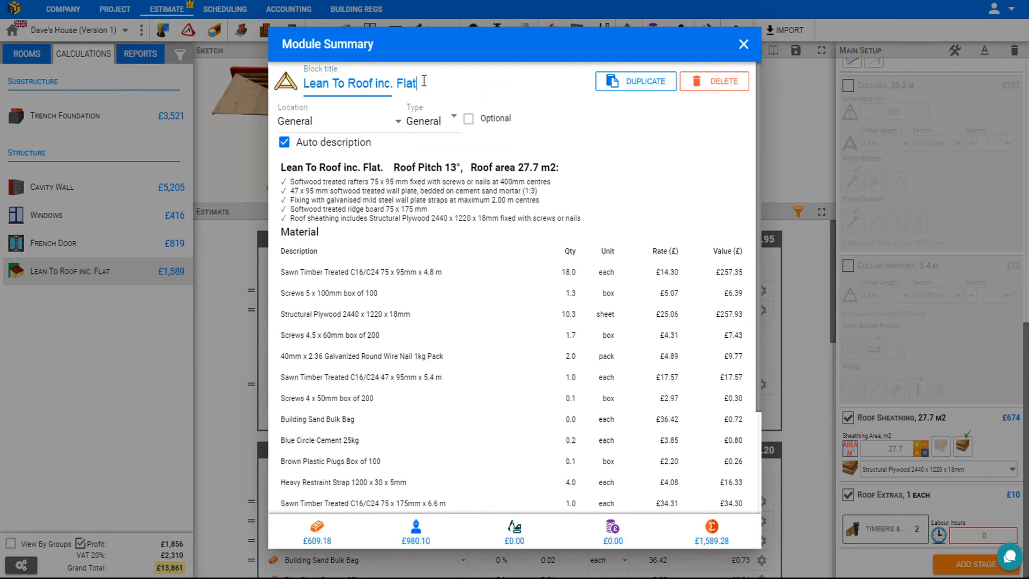
drag(485, 83, 247, 82)
text(Ex)
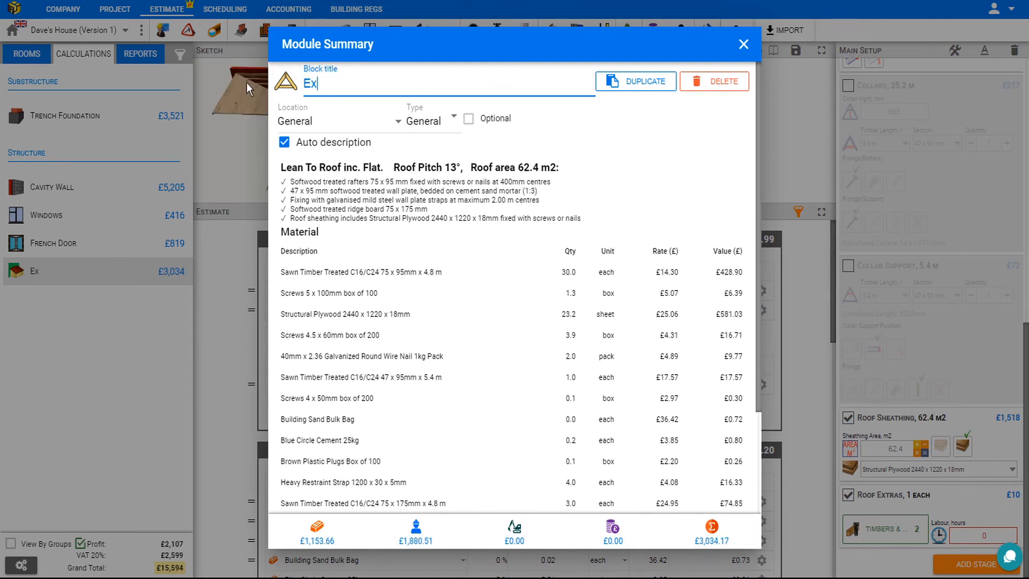
text(tension Roof)
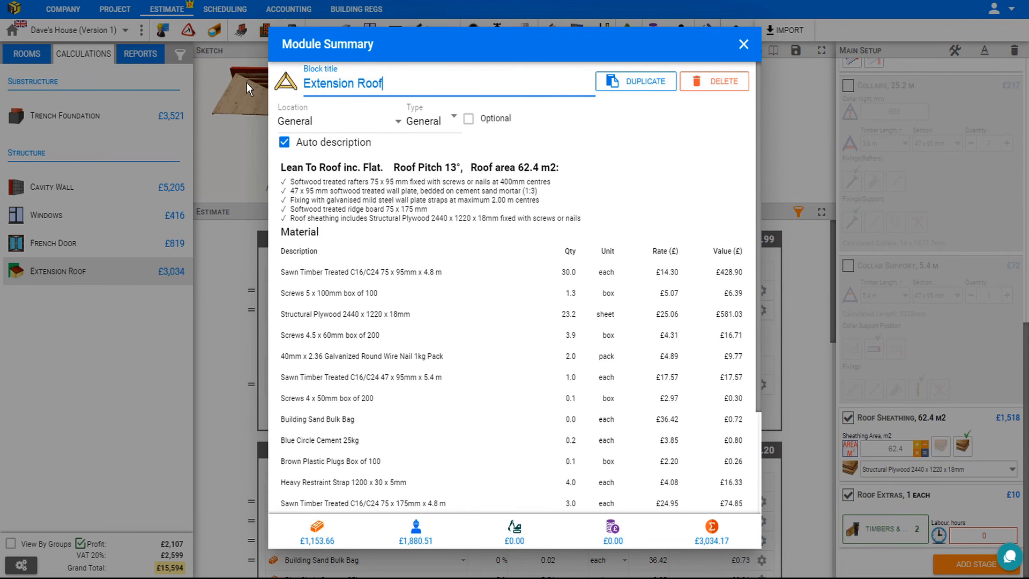
key(BackSpace)
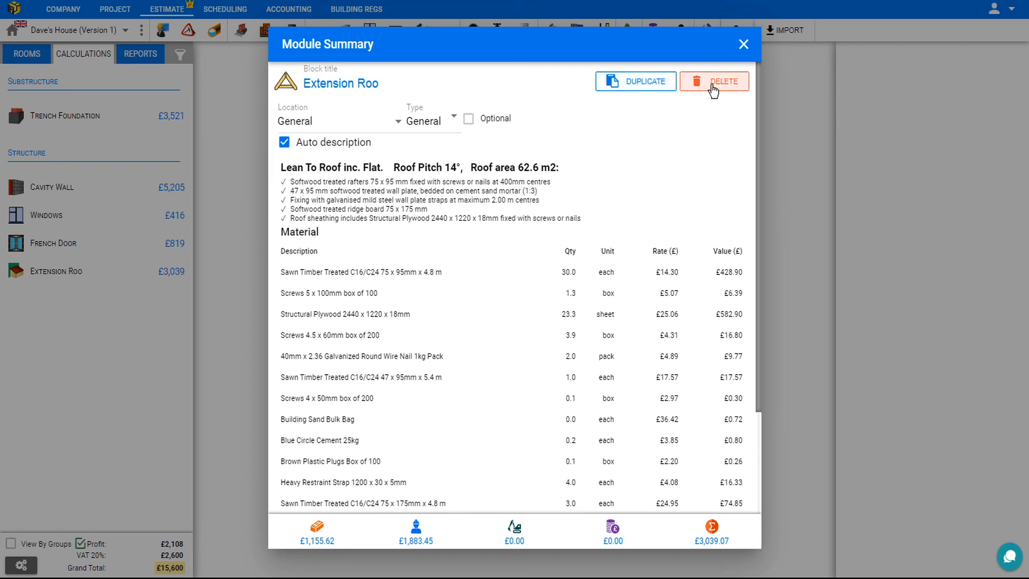
Mark the Extension Roo module as optional and set its type to Provisional sum
click(469, 120)
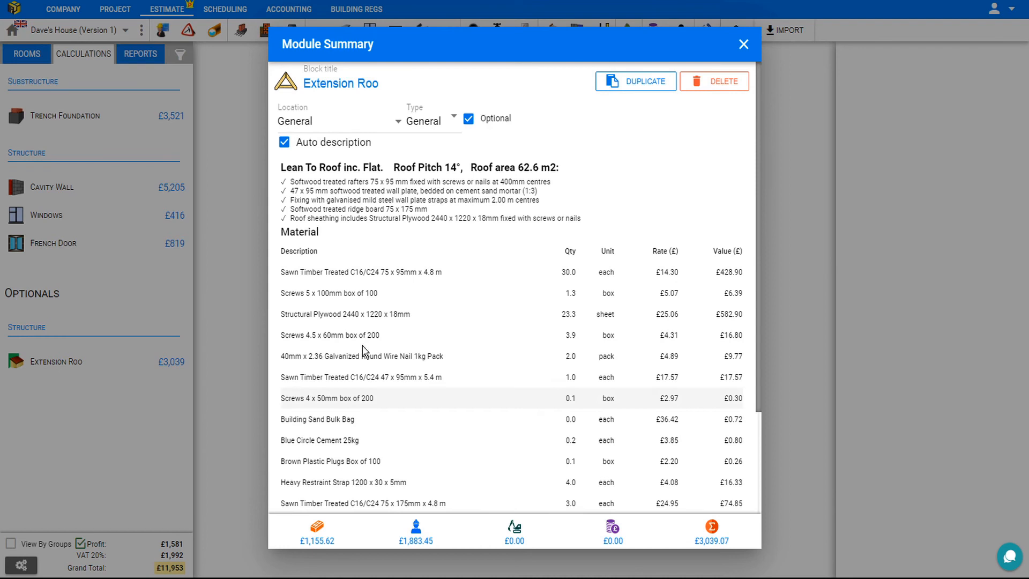
click(454, 120)
click(448, 215)
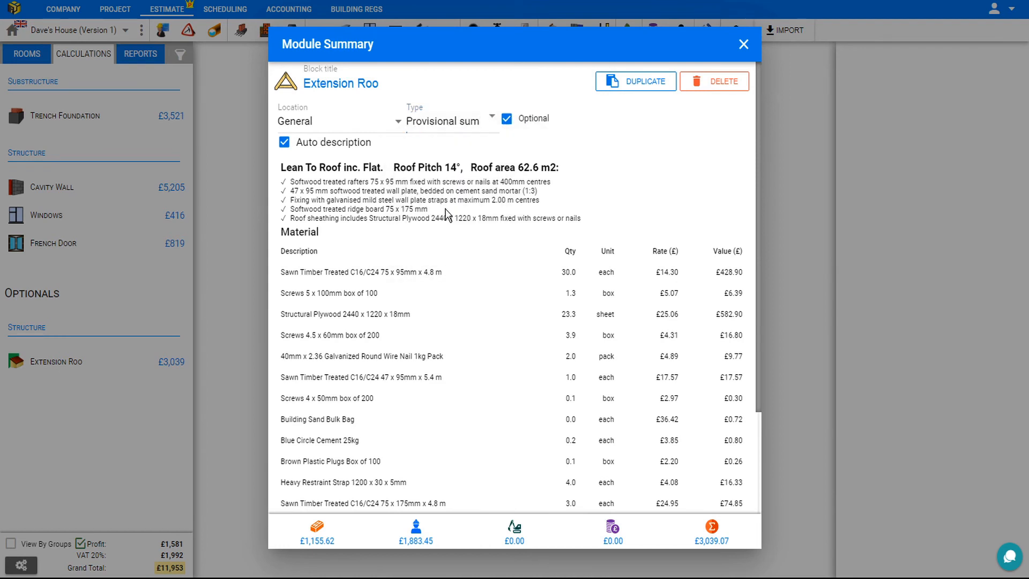
click(744, 45)
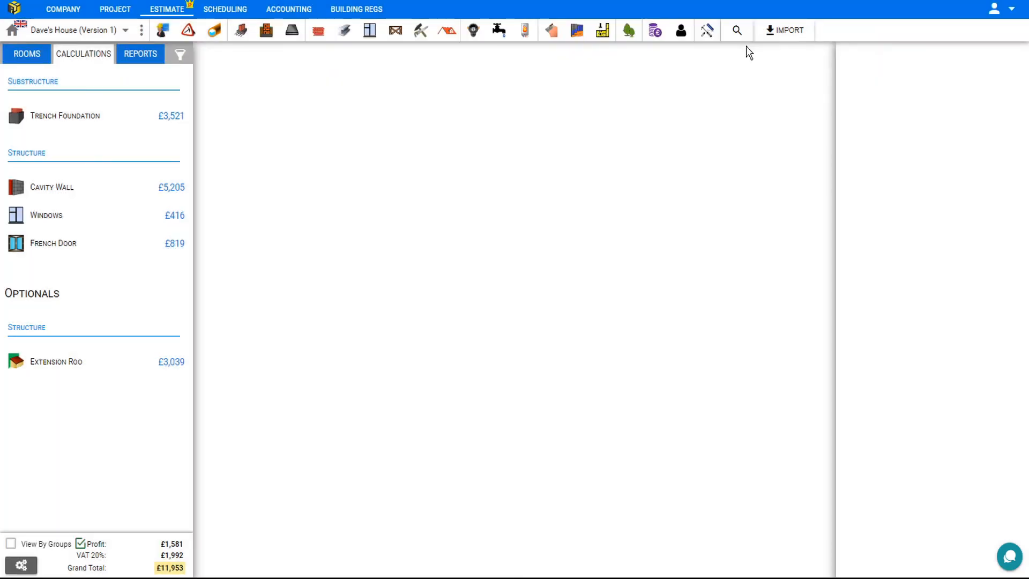
Check in the quote report how the optional roof module is listed and what the grand total covers
click(139, 57)
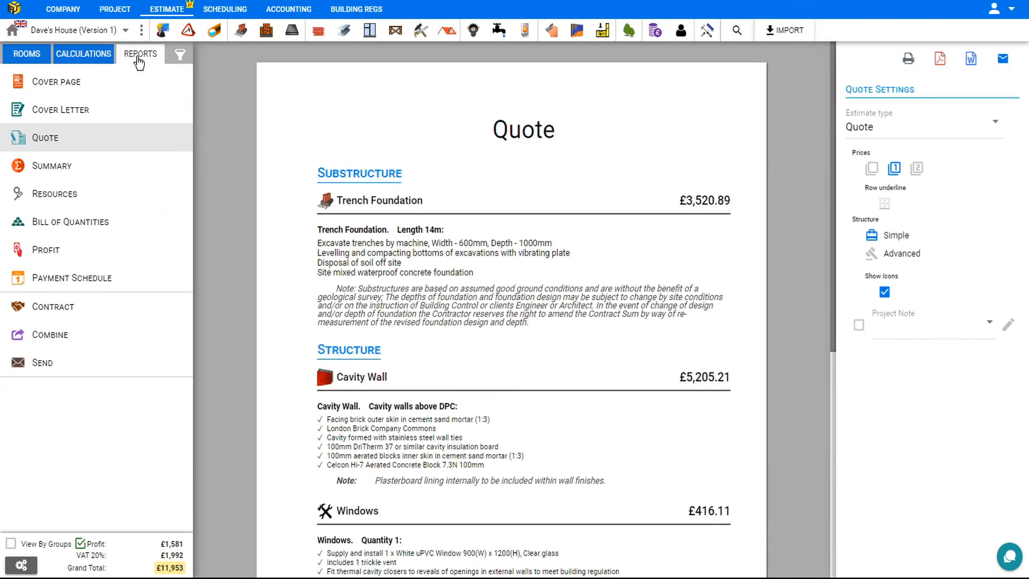
scroll(562, 192, down, 7)
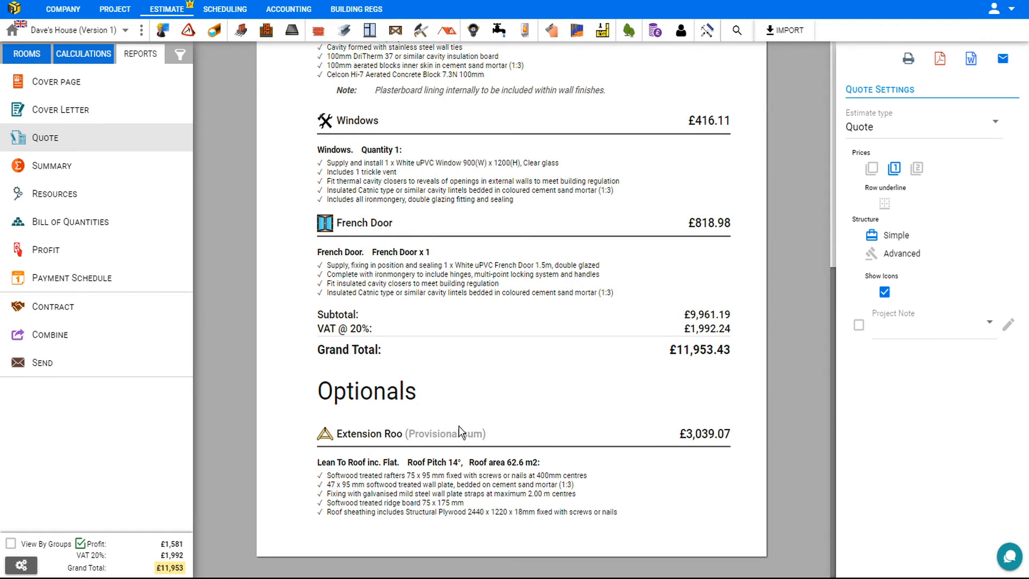
drag(458, 432, 479, 434)
click(481, 435)
drag(731, 349, 662, 346)
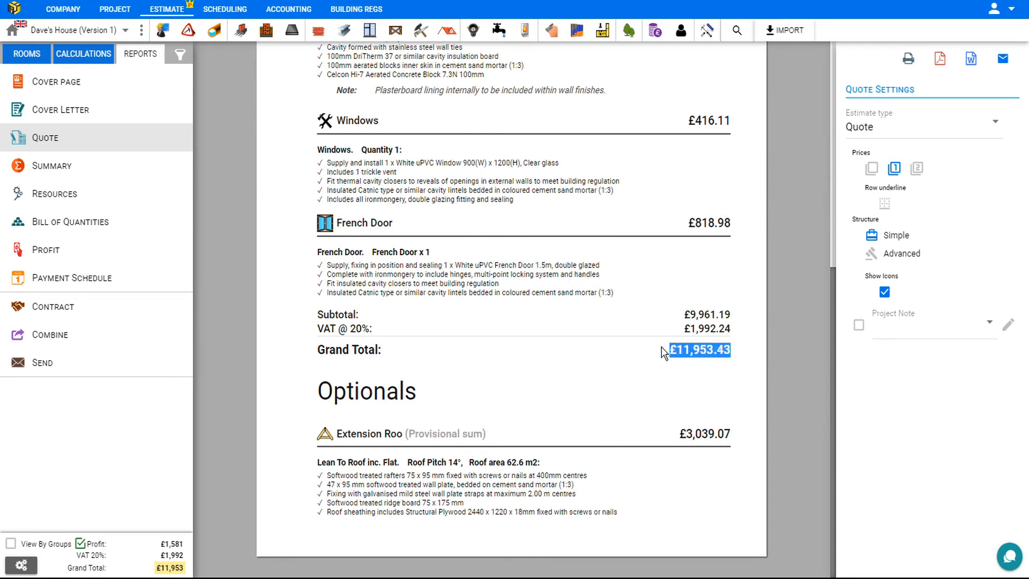
click(740, 354)
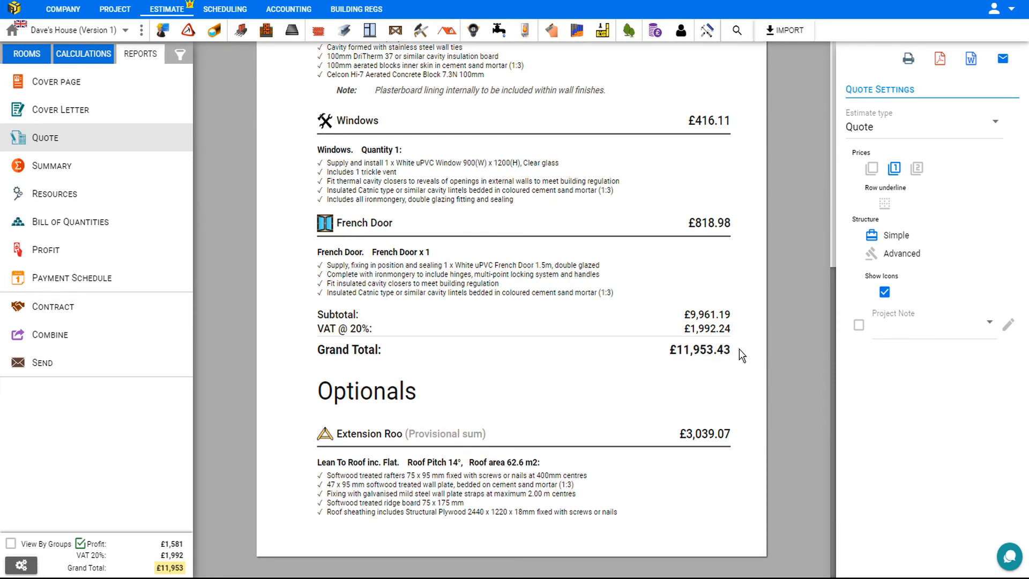
Set the Extension Roo module's type back to General and remove its optional status
click(80, 55)
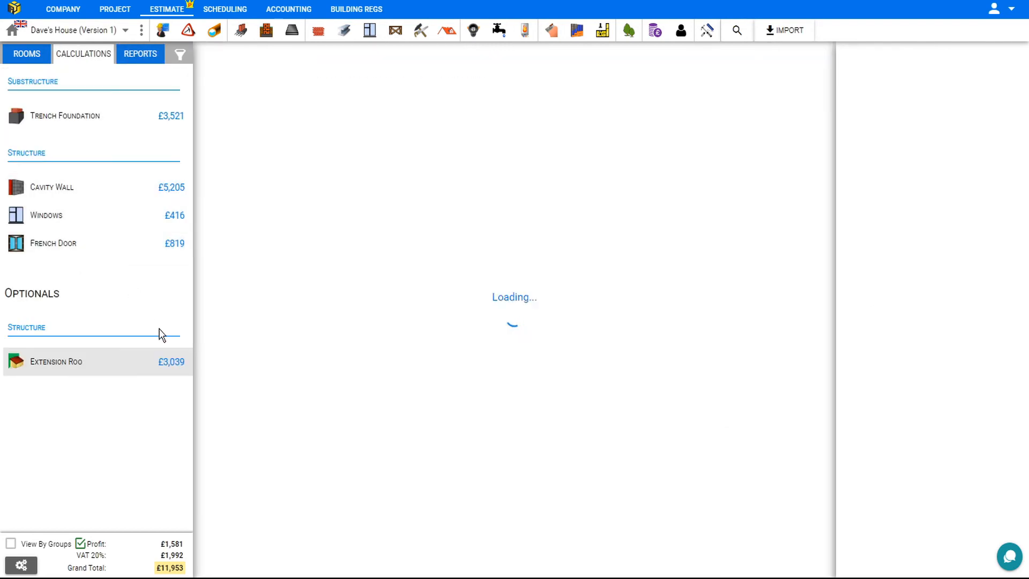
click(170, 369)
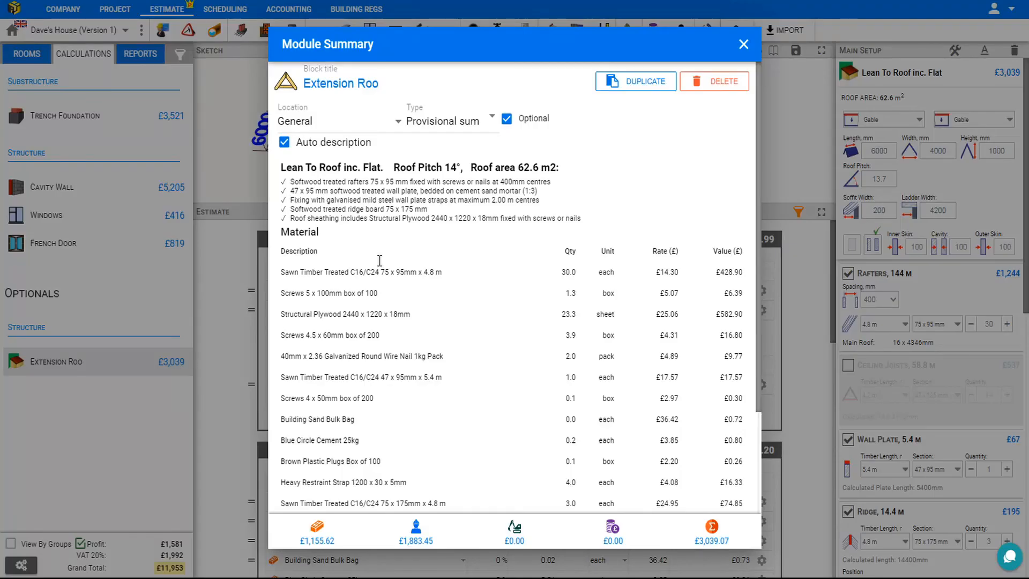
click(493, 121)
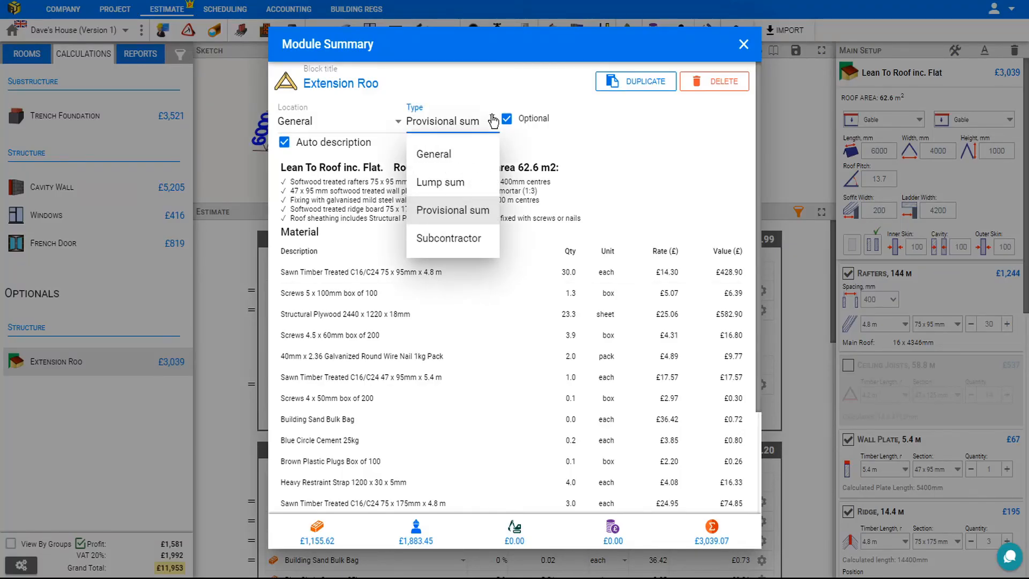
click(445, 154)
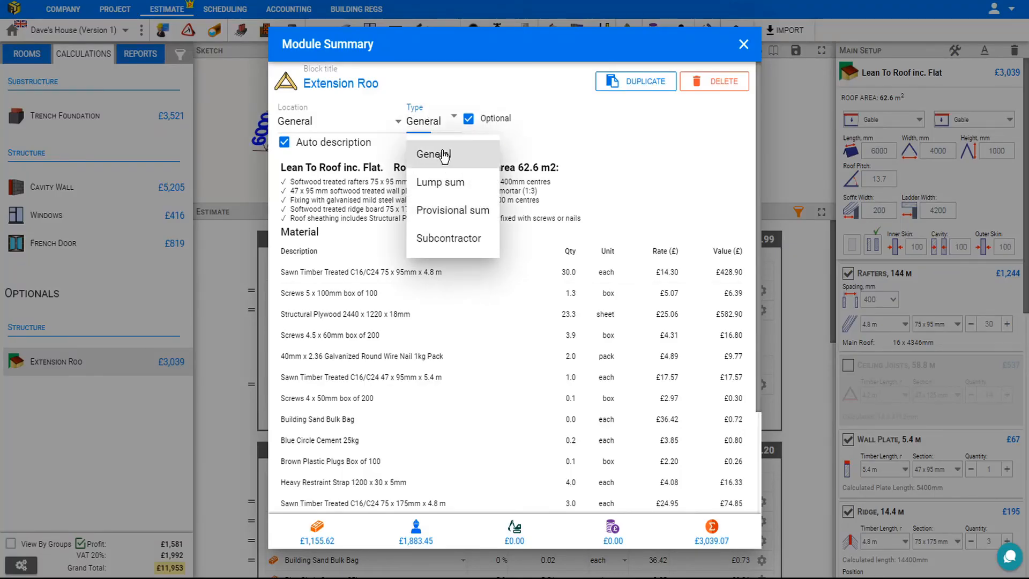
click(469, 119)
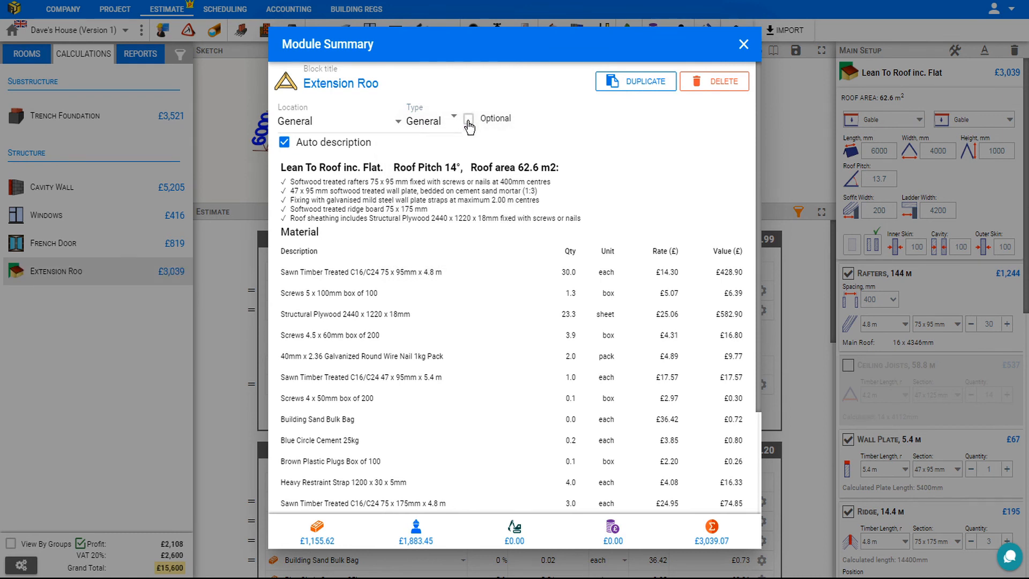
click(745, 45)
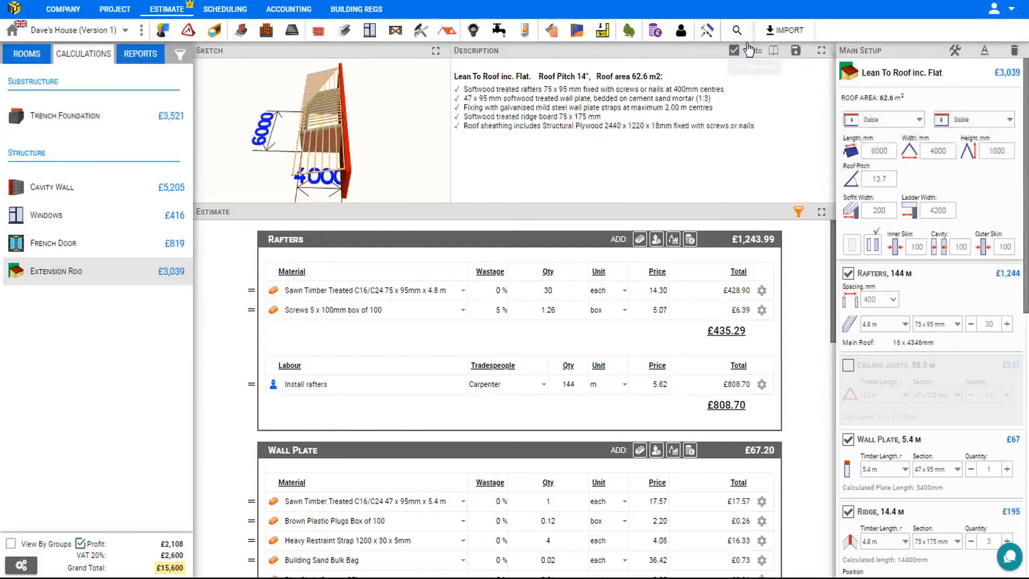
Review the roof's entry in the quote report and look through the roof module's estimate breakdown
click(146, 54)
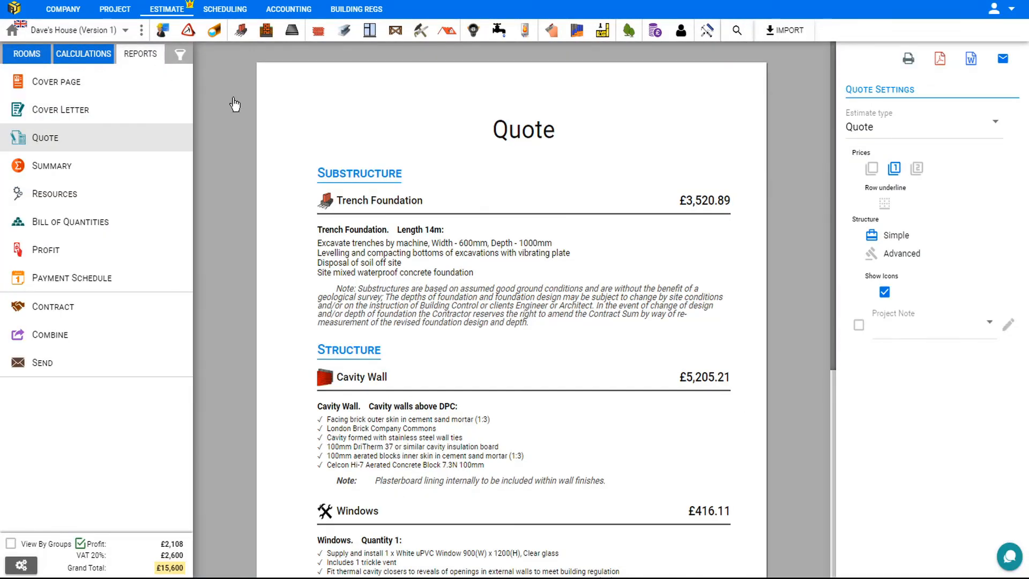
scroll(453, 223, down, 6)
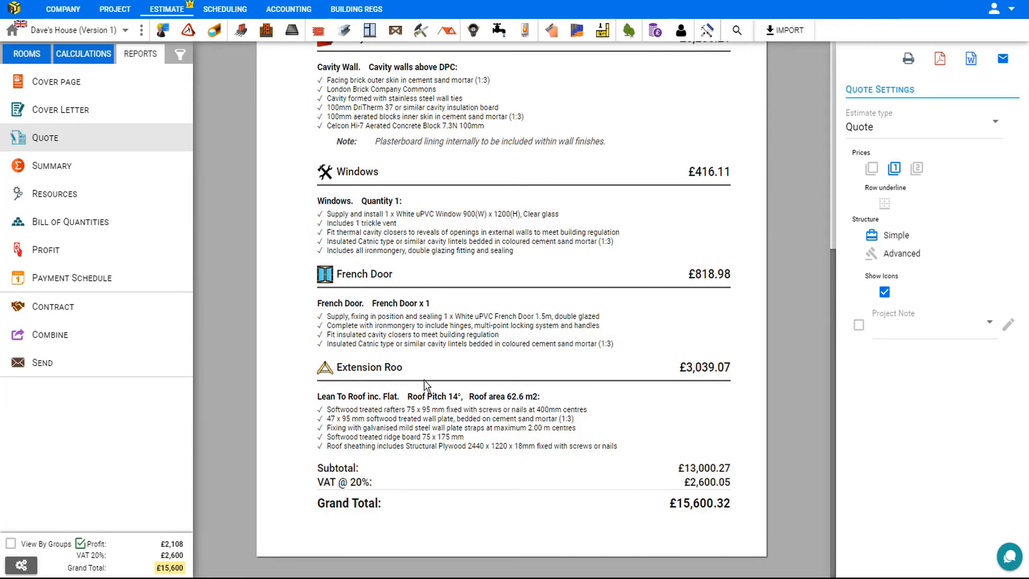
click(88, 59)
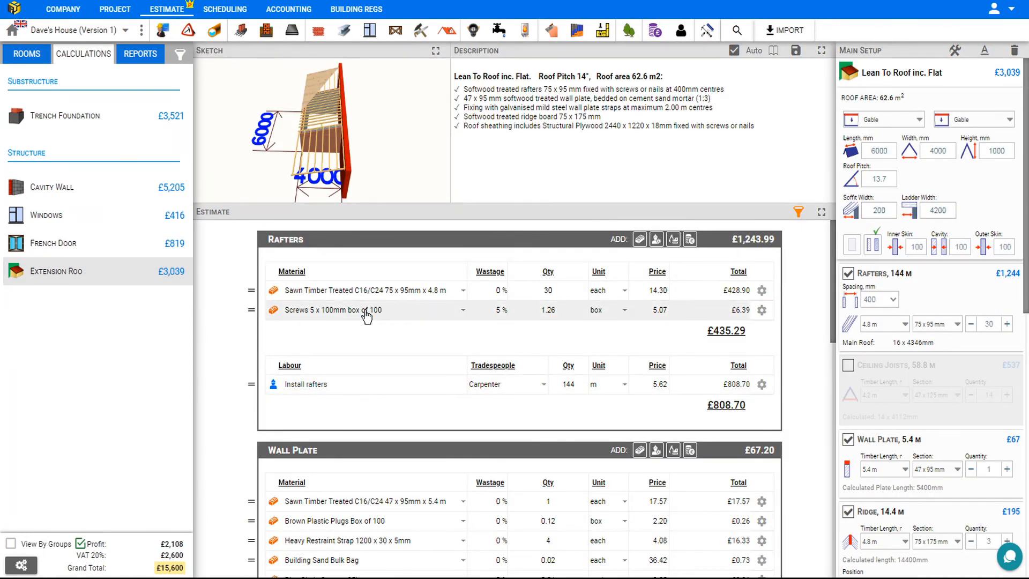
scroll(366, 316, down, 10)
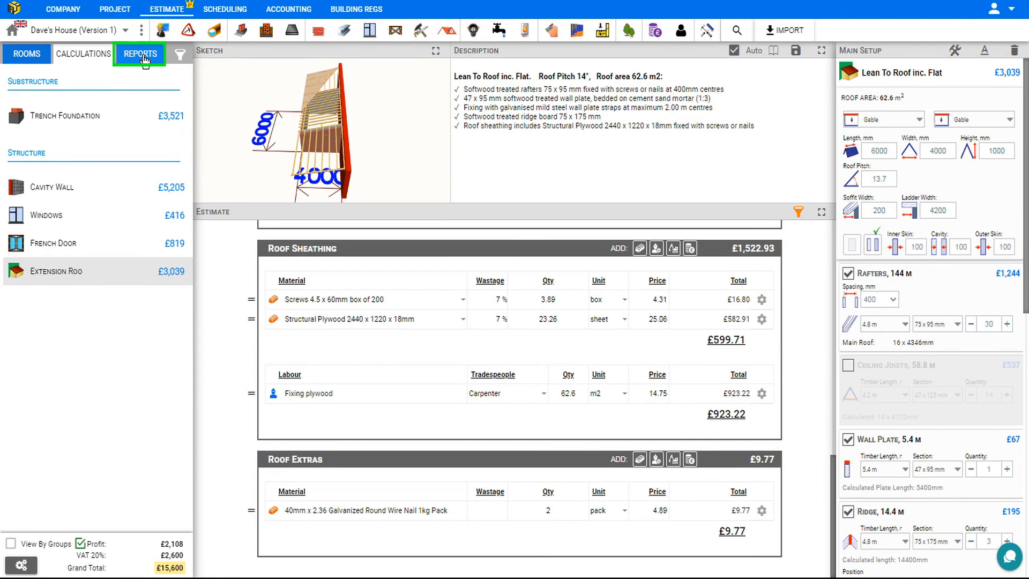
On the cover page, place the logo to the right of the company details, left-align the company text, and keep the logo visible
click(143, 56)
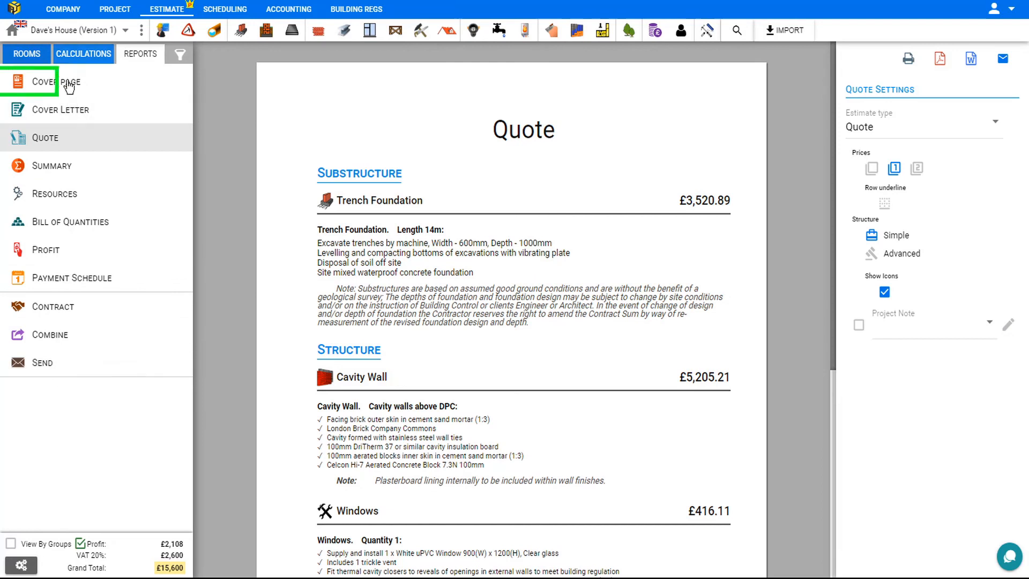
click(68, 89)
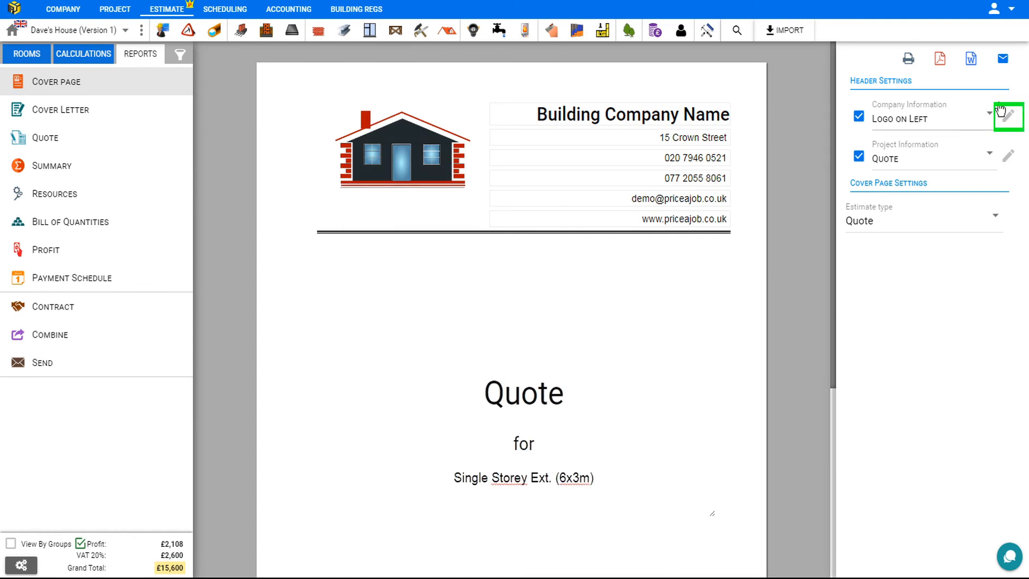
click(1011, 119)
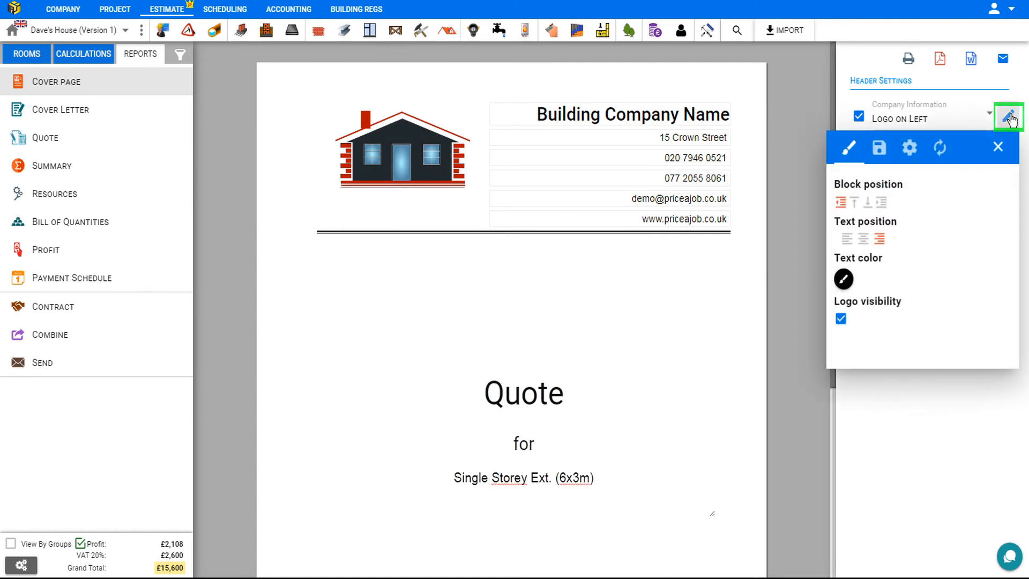
click(856, 203)
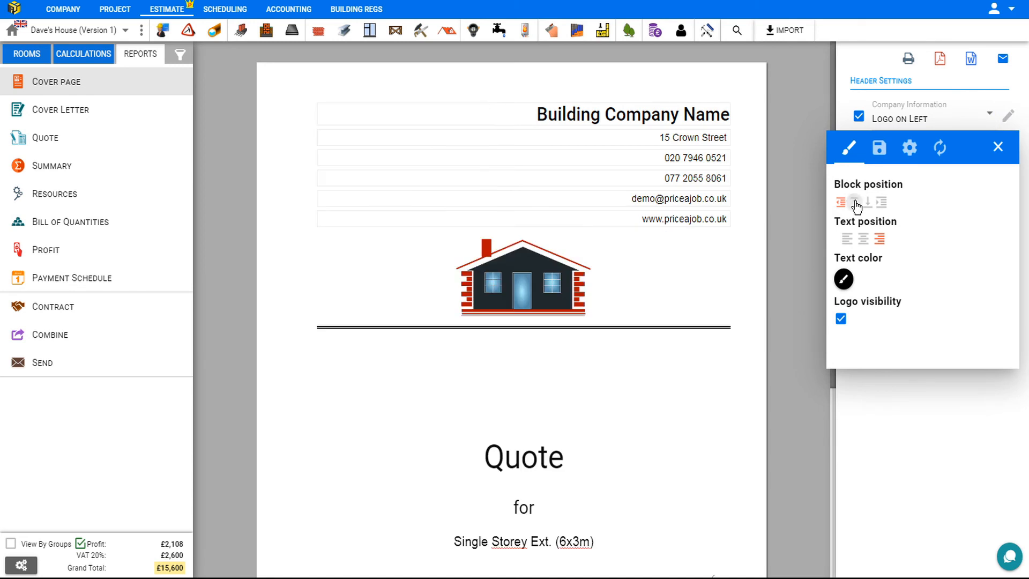
click(868, 202)
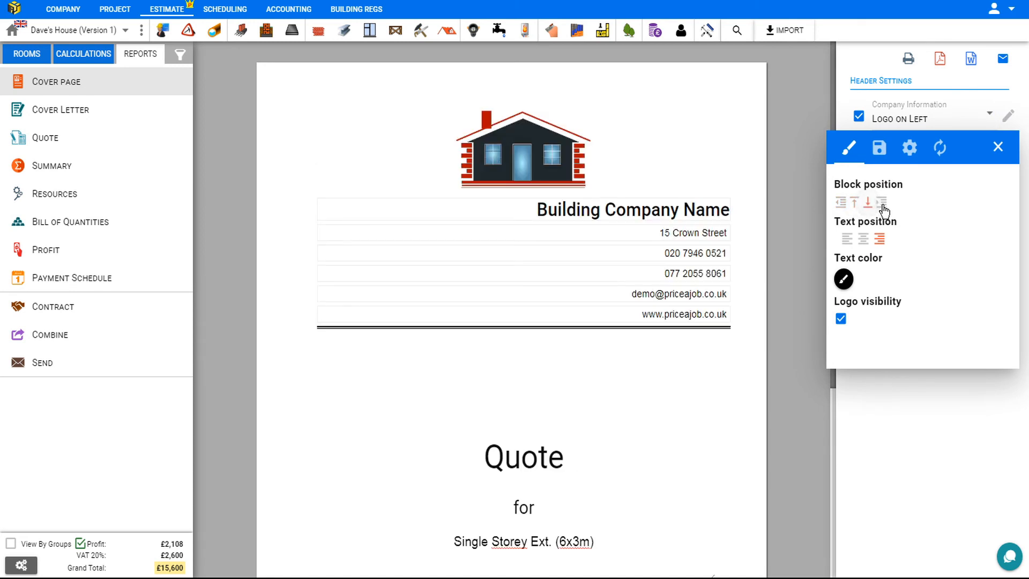
click(881, 202)
click(866, 241)
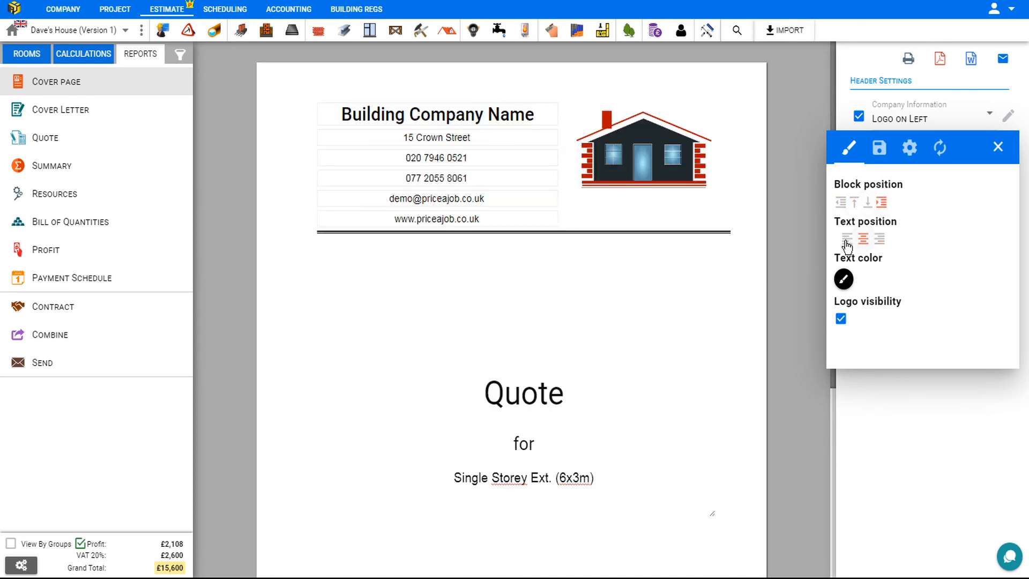
click(846, 239)
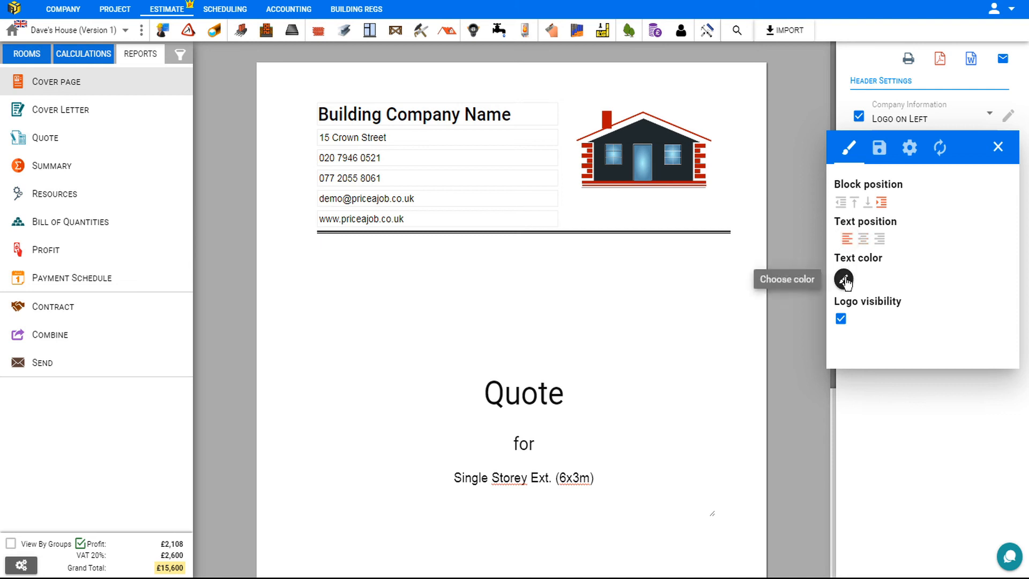
click(842, 321)
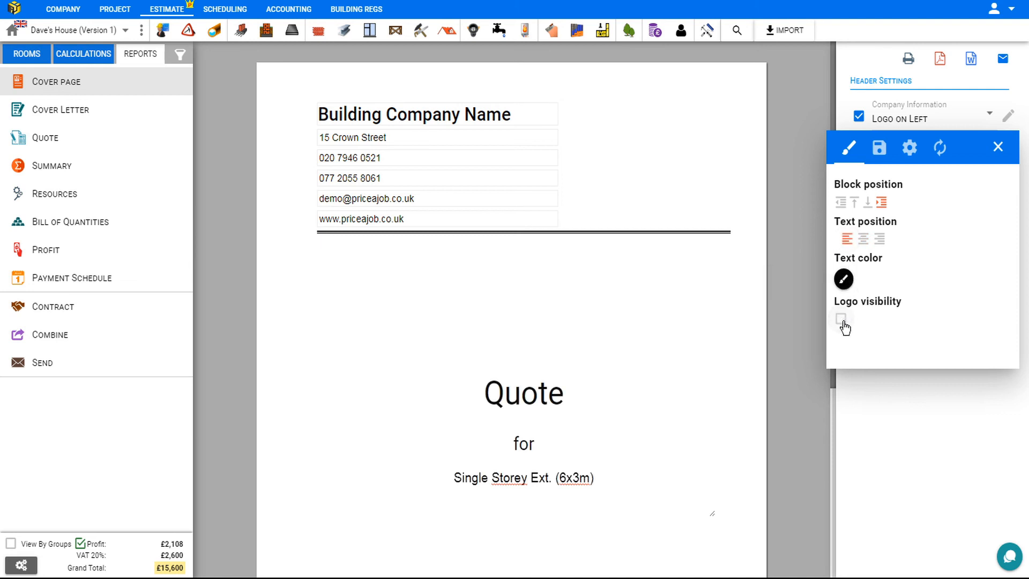
click(842, 321)
click(998, 148)
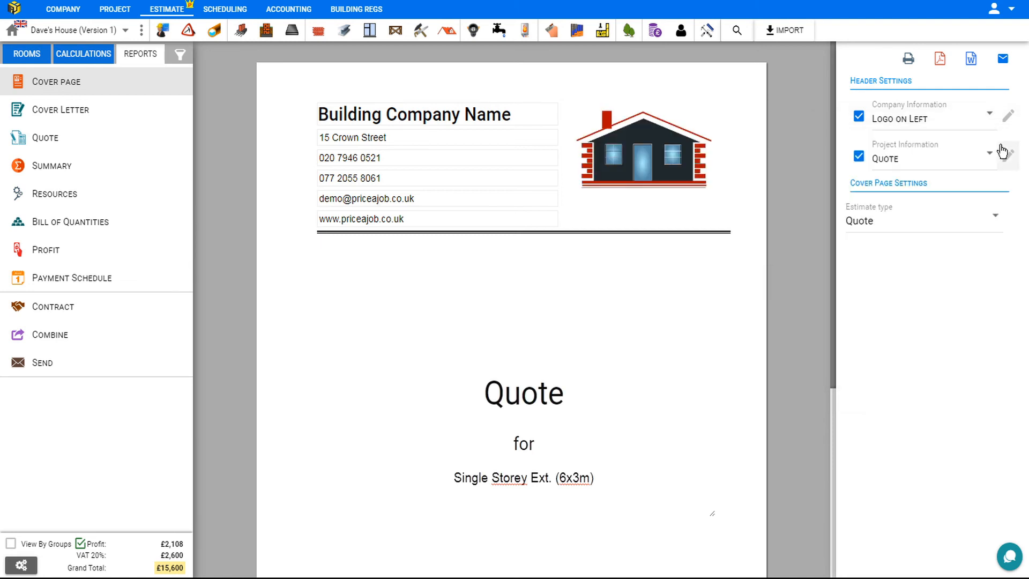
Lay out the cover page's project information in two columns with the client details first and centre the text in both columns
scroll(802, 193, down, 3)
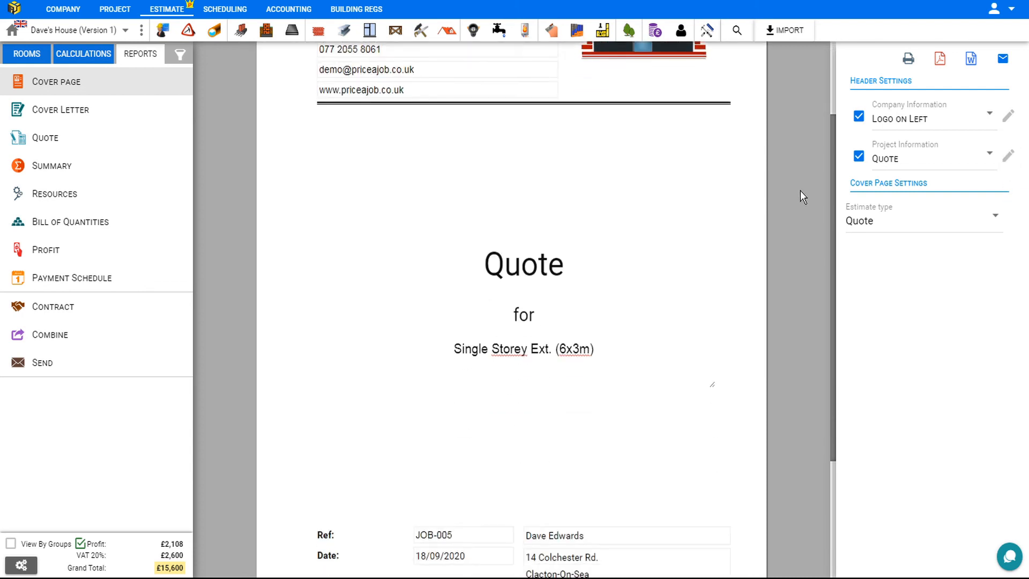
scroll(800, 191, down, 2)
click(1008, 156)
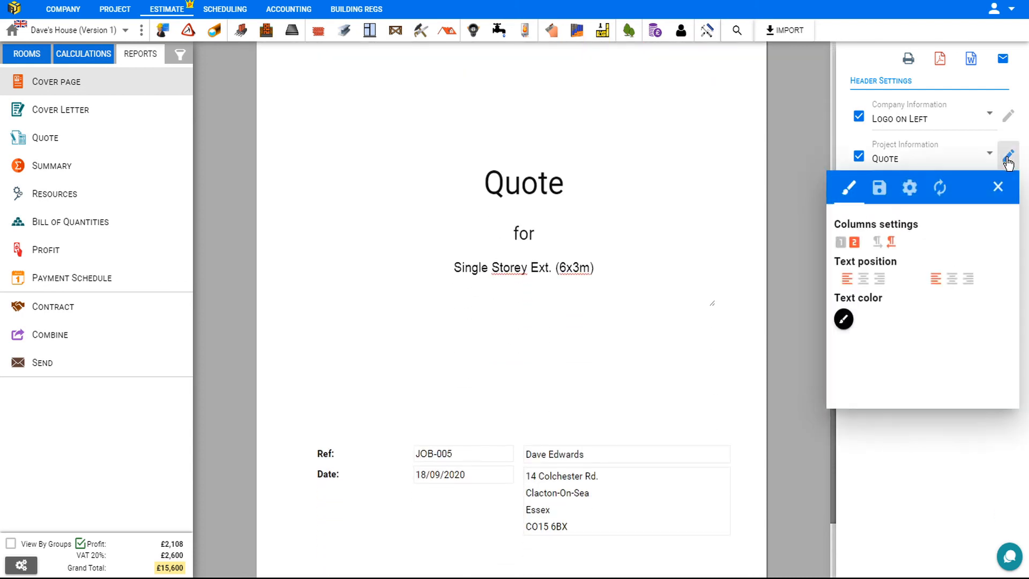
click(841, 242)
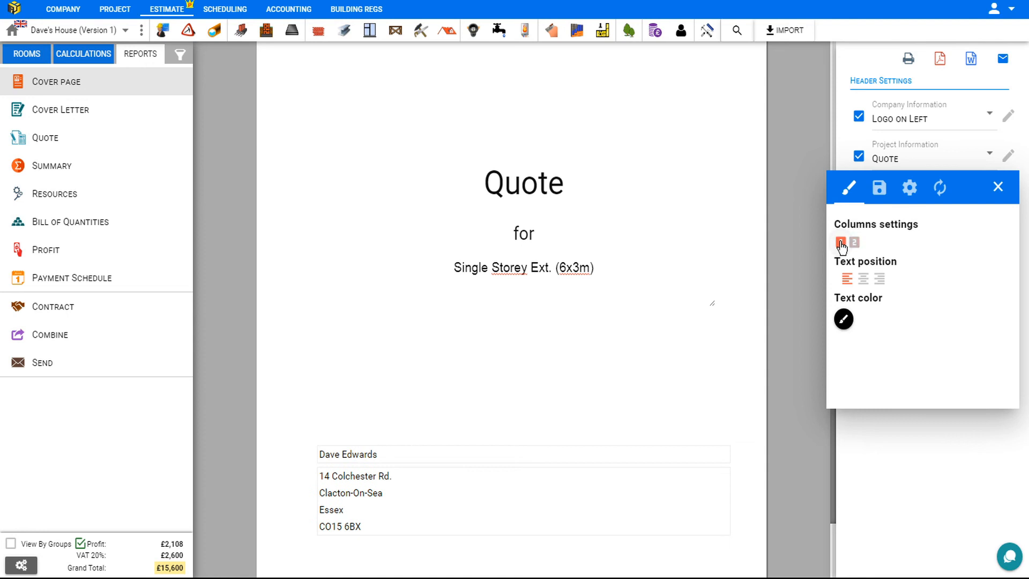
click(854, 243)
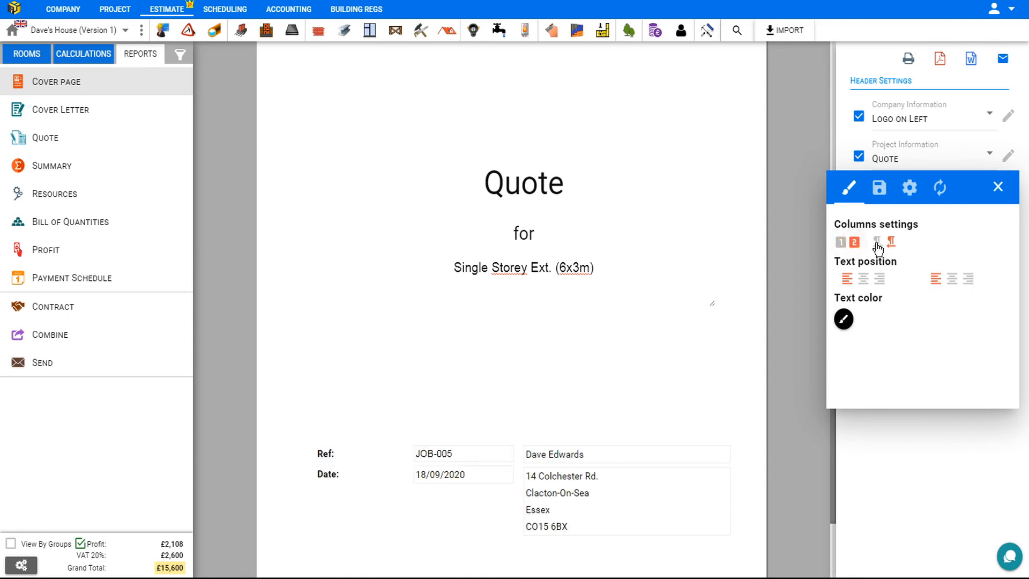
click(876, 244)
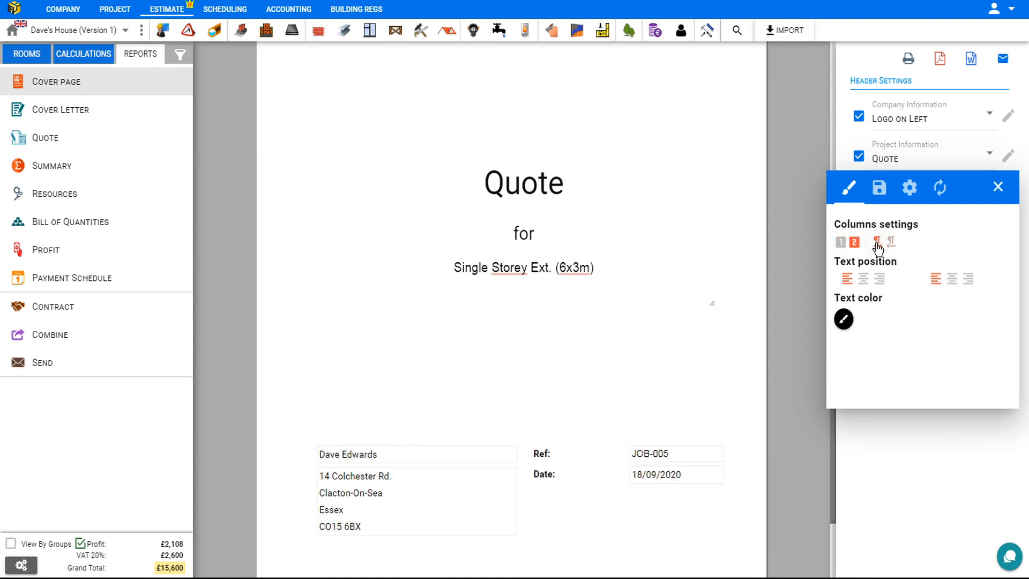
click(864, 279)
click(952, 280)
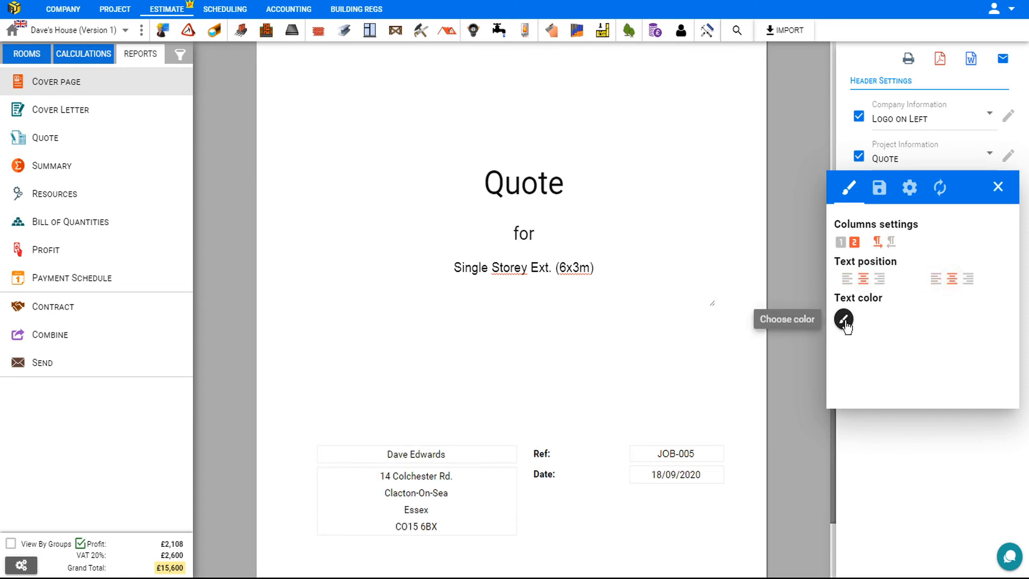
click(998, 187)
Try Estimate, Quote and Quotation as the cover page's estimate type, finishing with Proposal
click(996, 222)
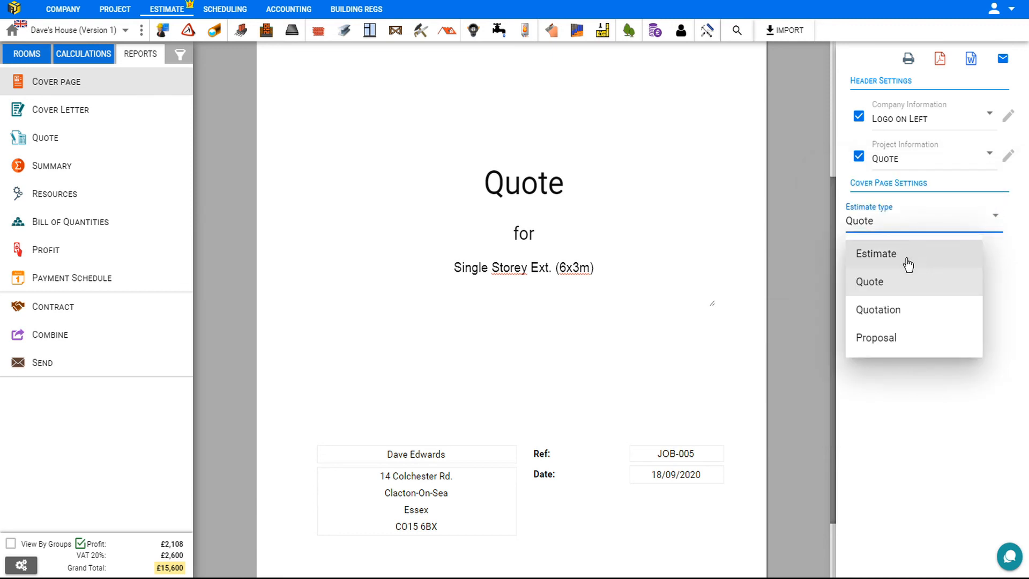
click(912, 262)
click(993, 222)
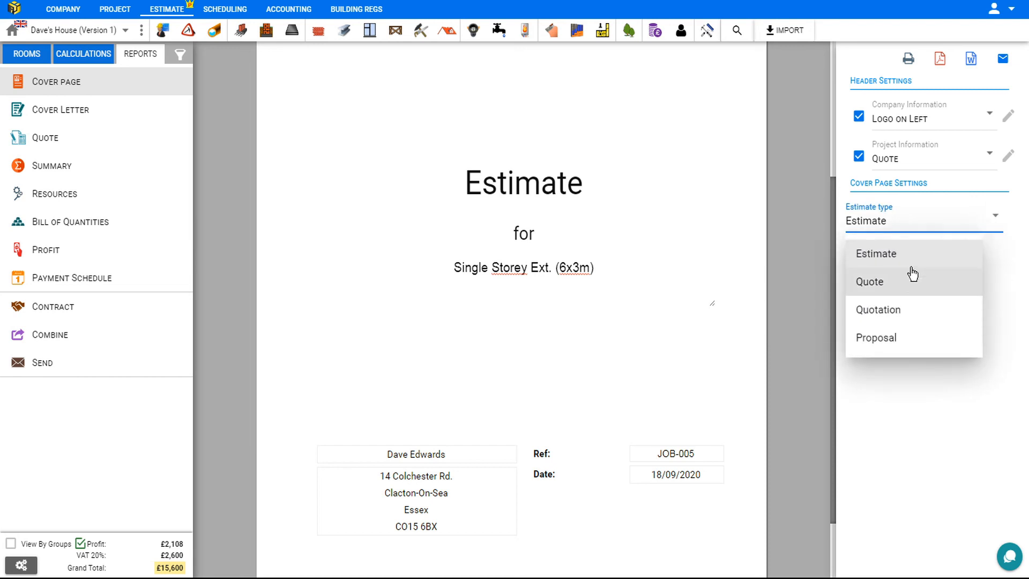
click(913, 280)
click(992, 228)
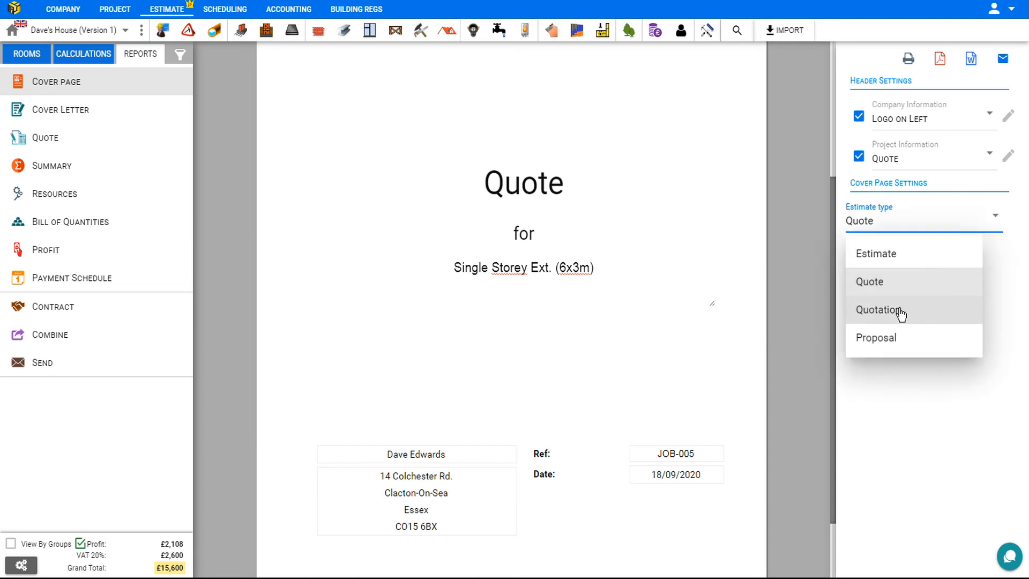
click(903, 311)
click(994, 218)
click(872, 337)
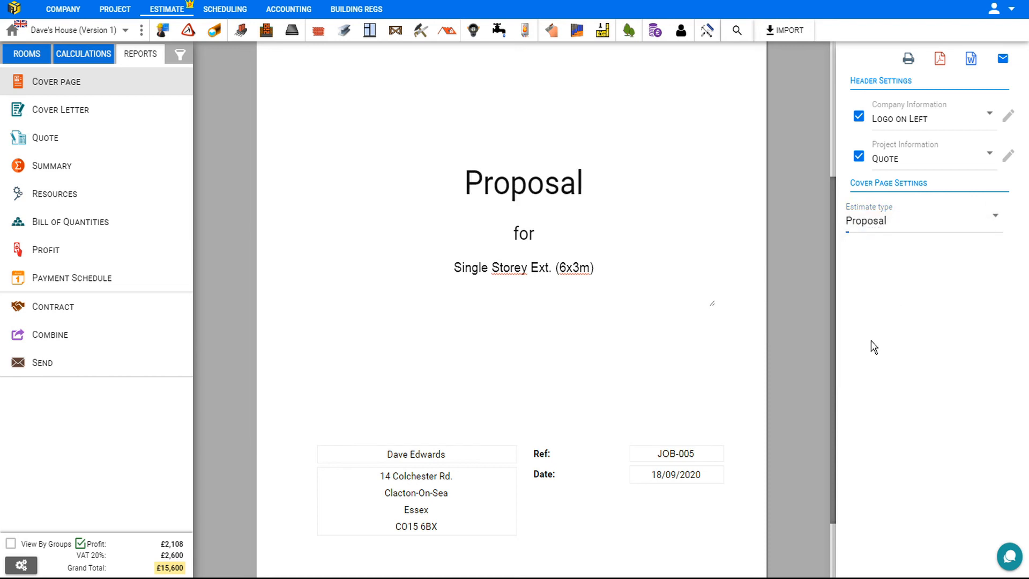
Open the cover letter and read through its text down to the signature
click(68, 114)
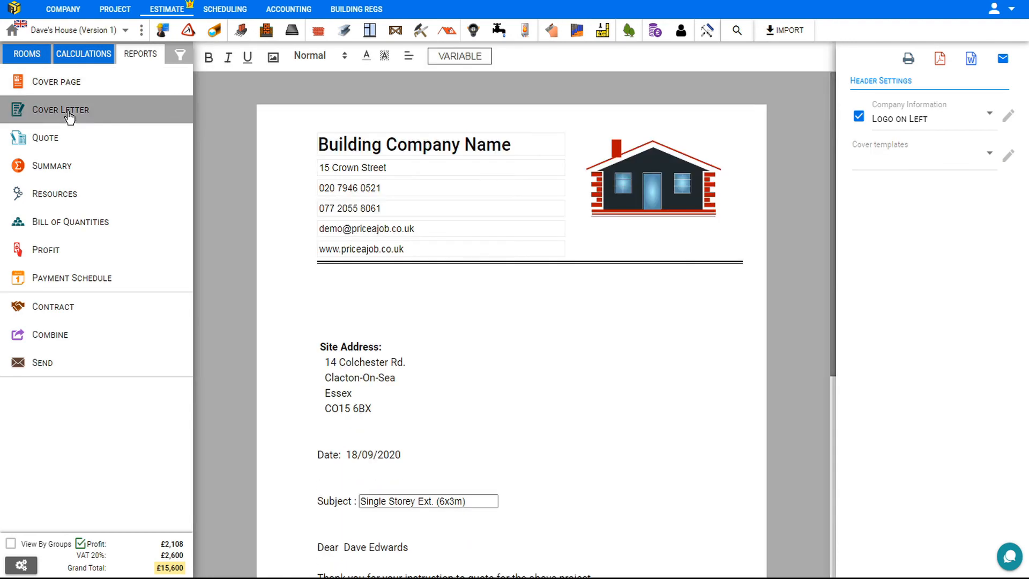
scroll(313, 198, down, 5)
scroll(312, 199, down, 2)
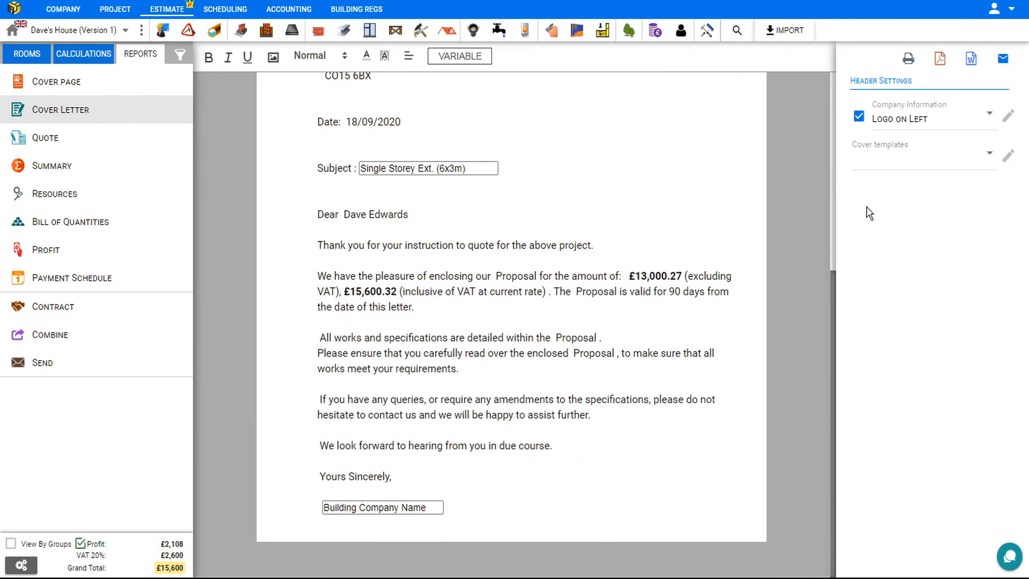
Preview the Short Version and Long Version cover letter templates and finish with the Blank template
click(992, 156)
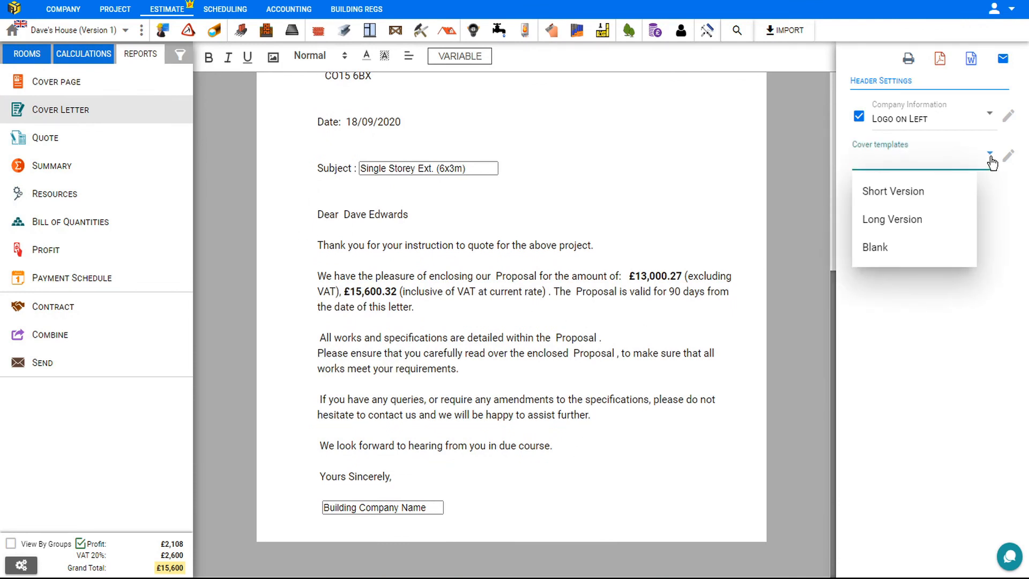
click(898, 194)
scroll(804, 231, down, 5)
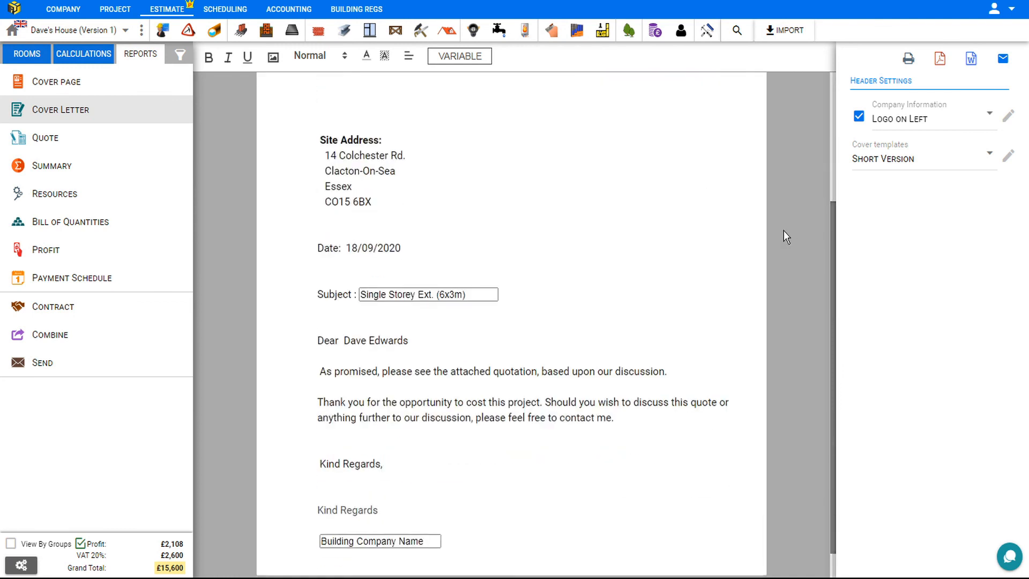
click(991, 155)
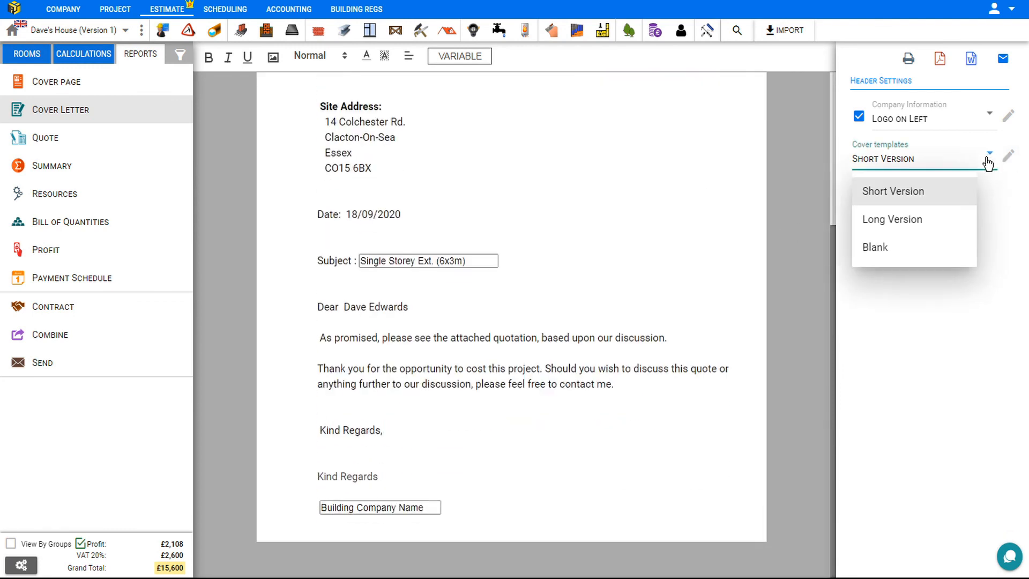
click(919, 222)
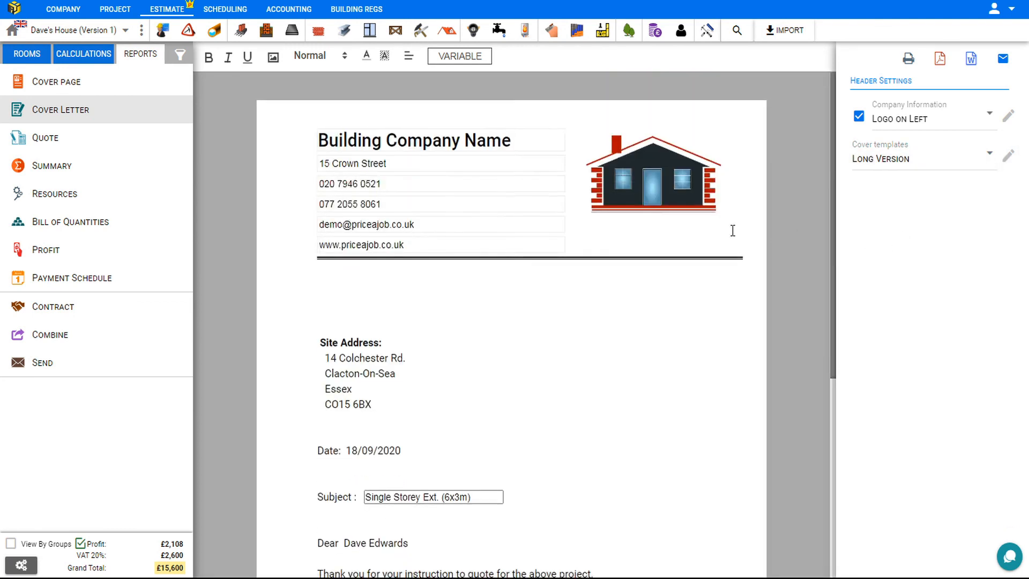
scroll(731, 230, down, 6)
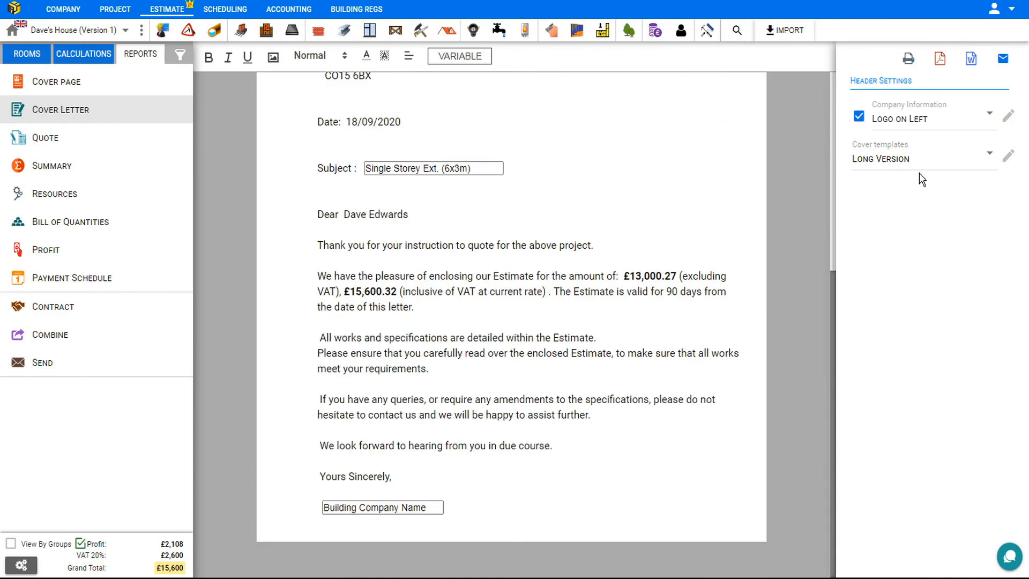
click(989, 153)
click(869, 248)
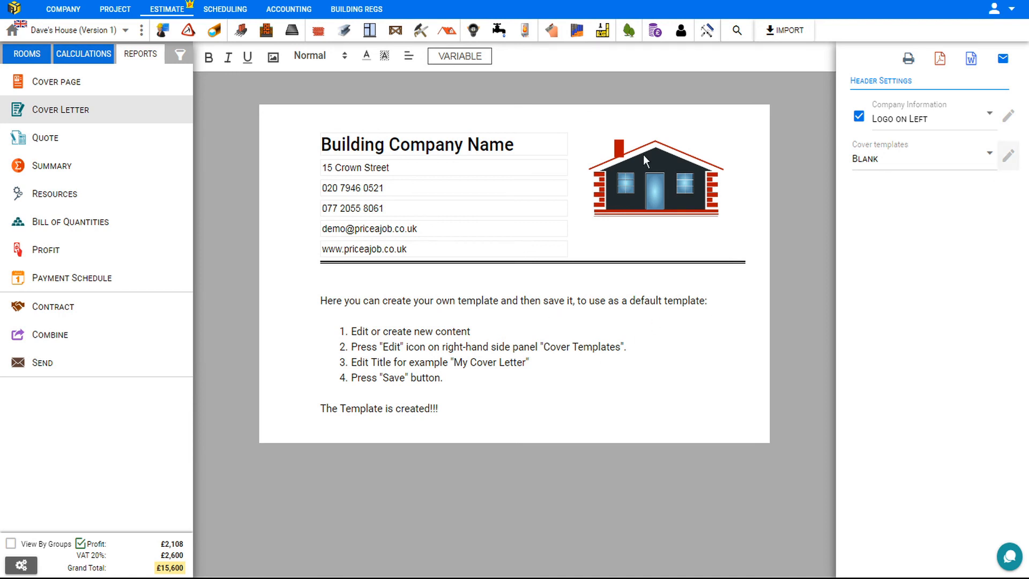
Review the quote report down to its totals and hide the individual module prices
click(58, 147)
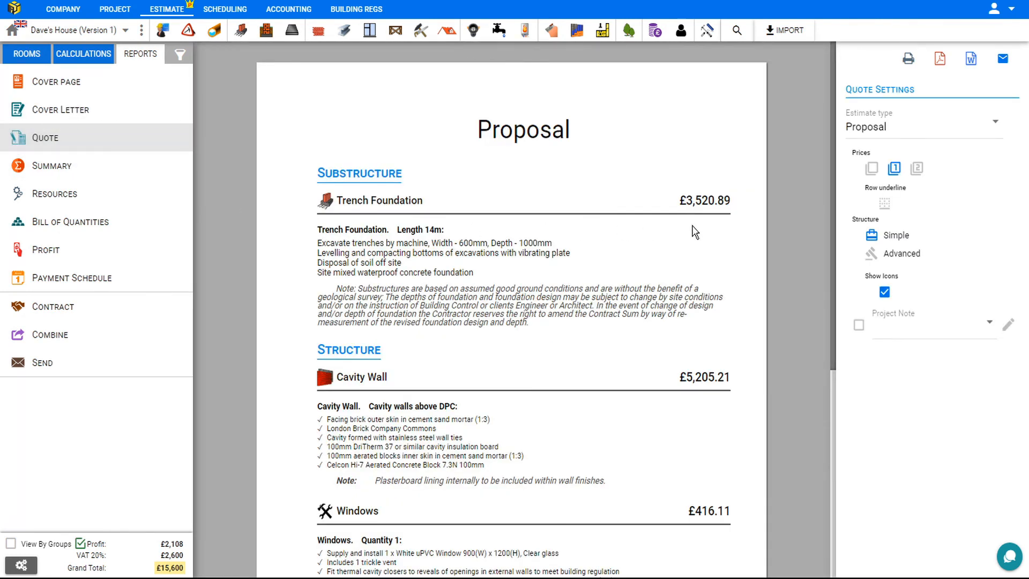
scroll(725, 223, down, 6)
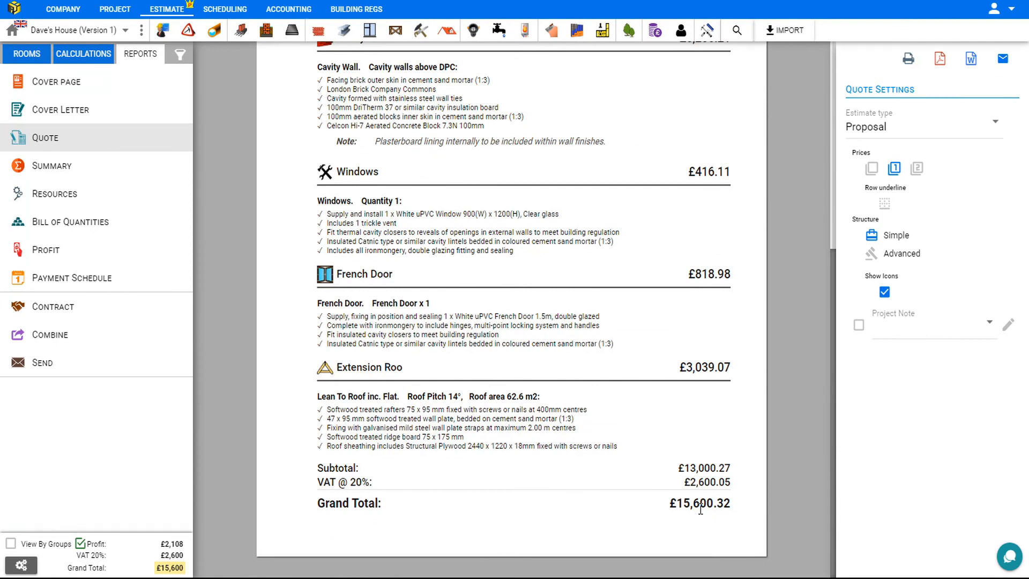
click(872, 170)
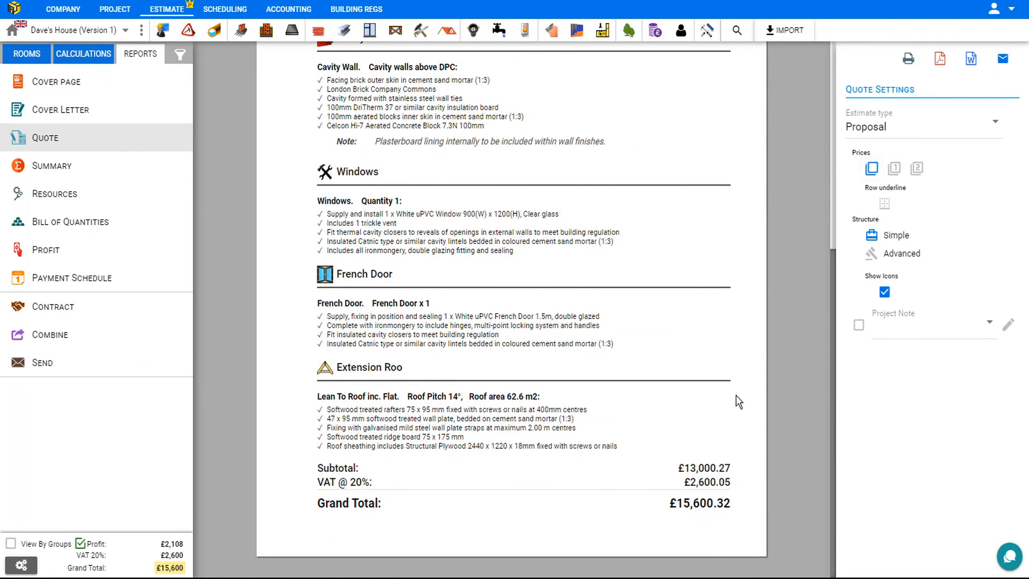
scroll(735, 395, up, 5)
scroll(701, 213, down, 3)
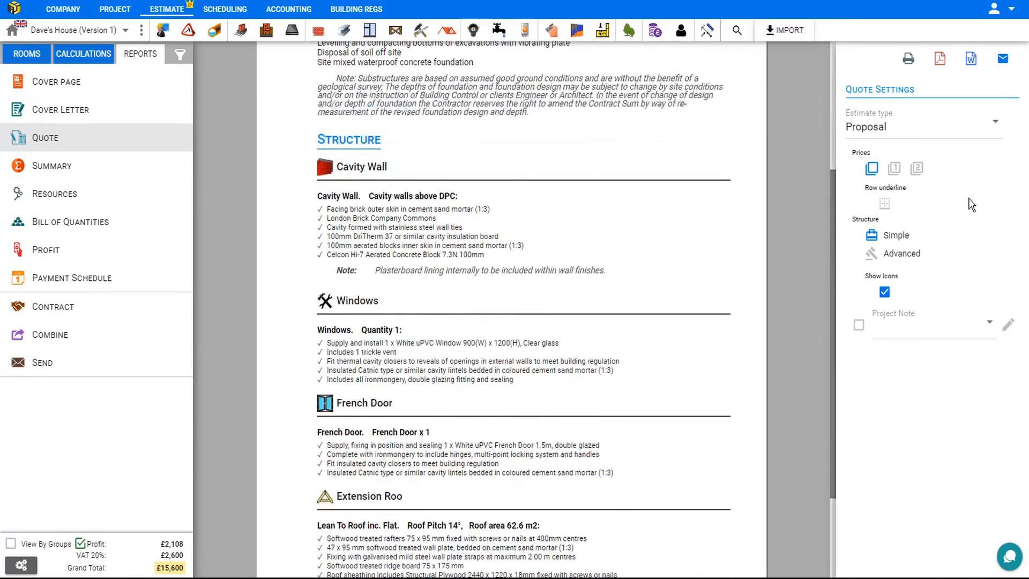
Set the quote's prices to level 2, with the cost breakdown under each module, and its structure to Advanced
click(918, 172)
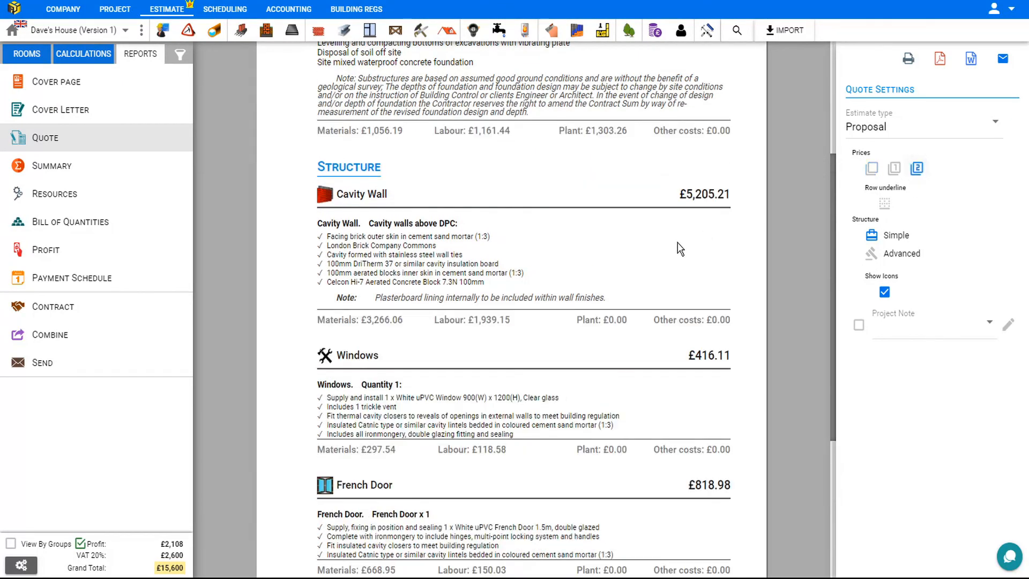
scroll(723, 293, up, 4)
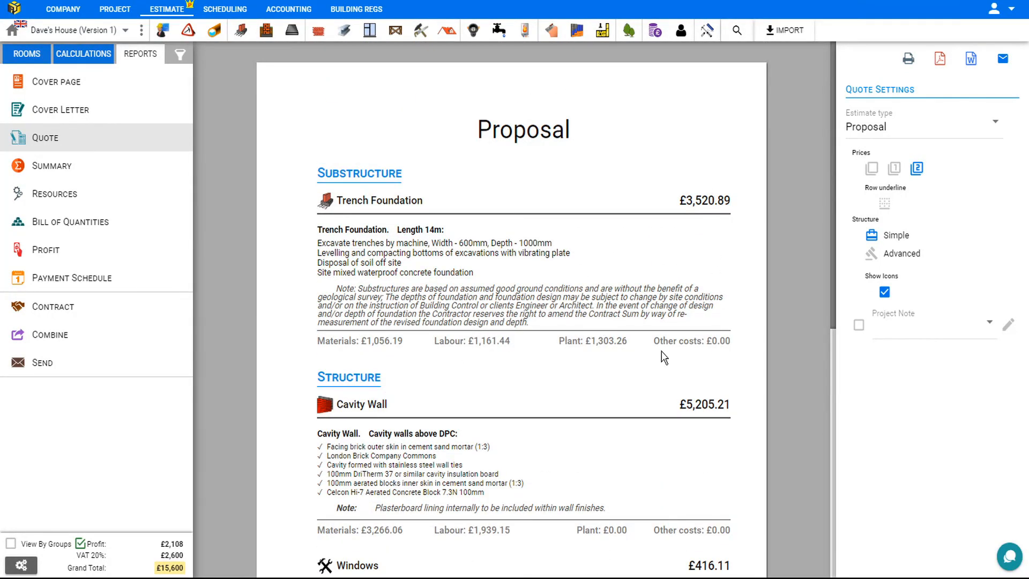
scroll(681, 352, down, 4)
scroll(681, 354, up, 3)
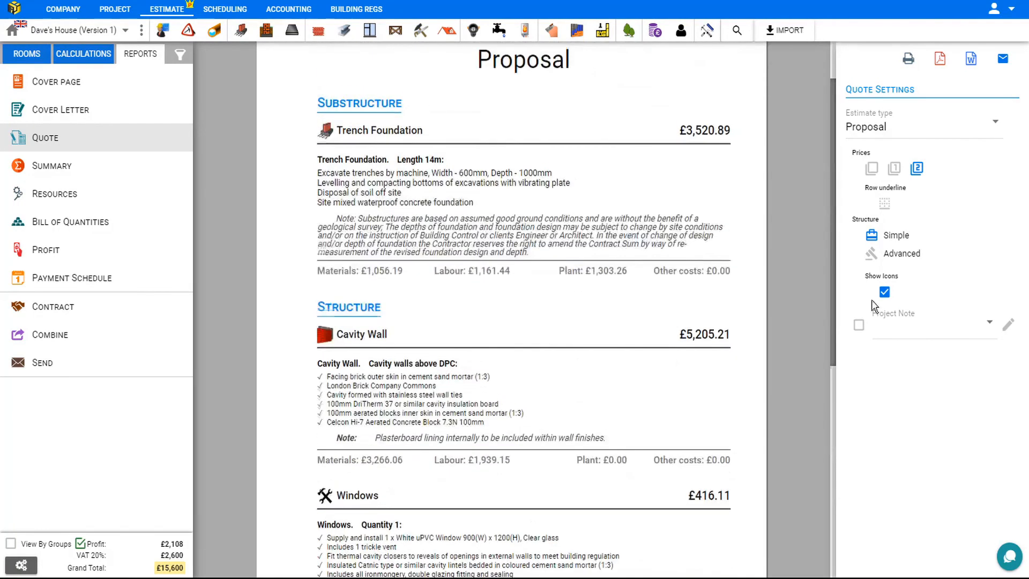
click(911, 258)
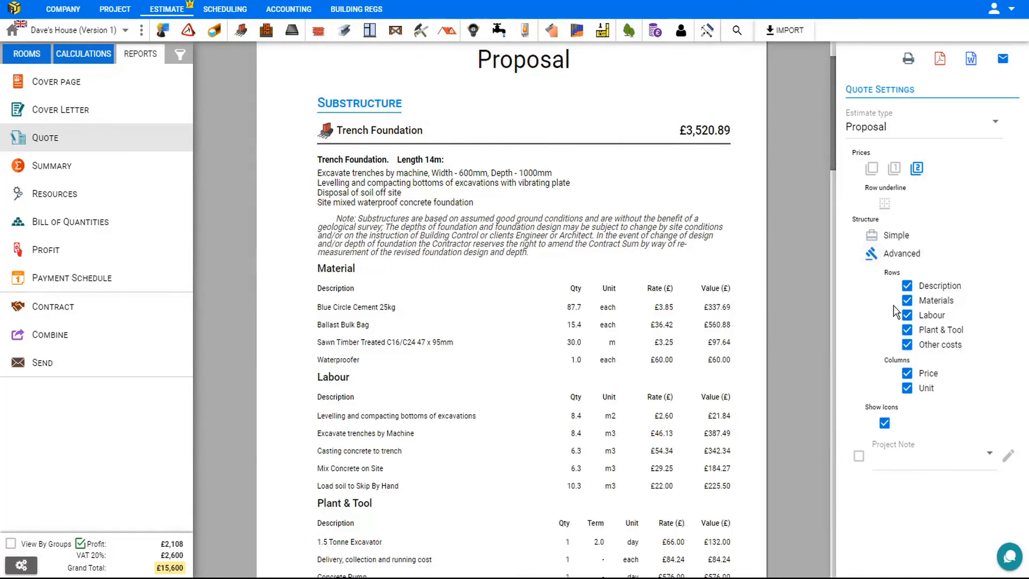
Try the quote without its Description rows, Materials rows and Price column, restoring each one after viewing the layout
click(906, 287)
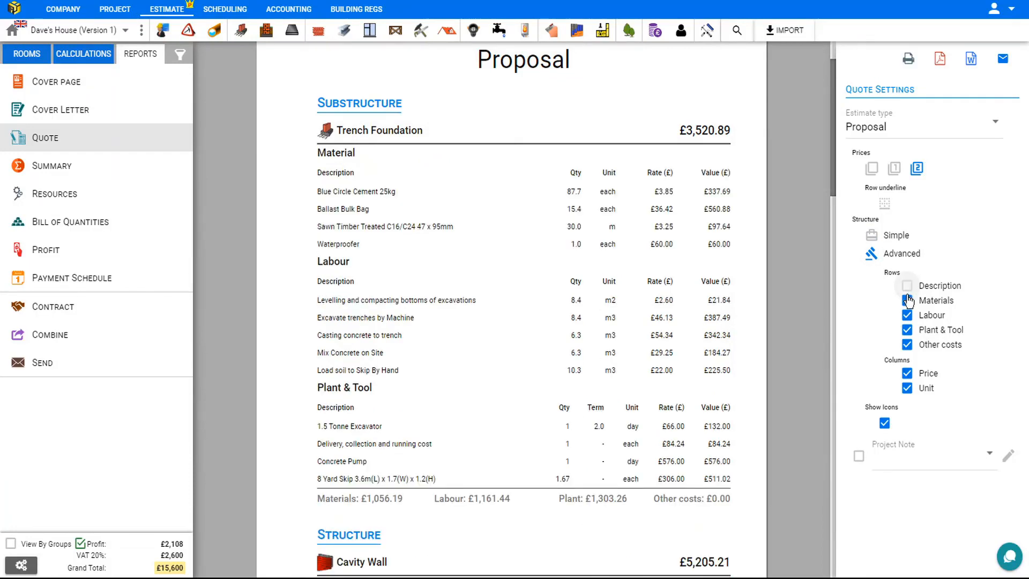
click(907, 287)
click(907, 301)
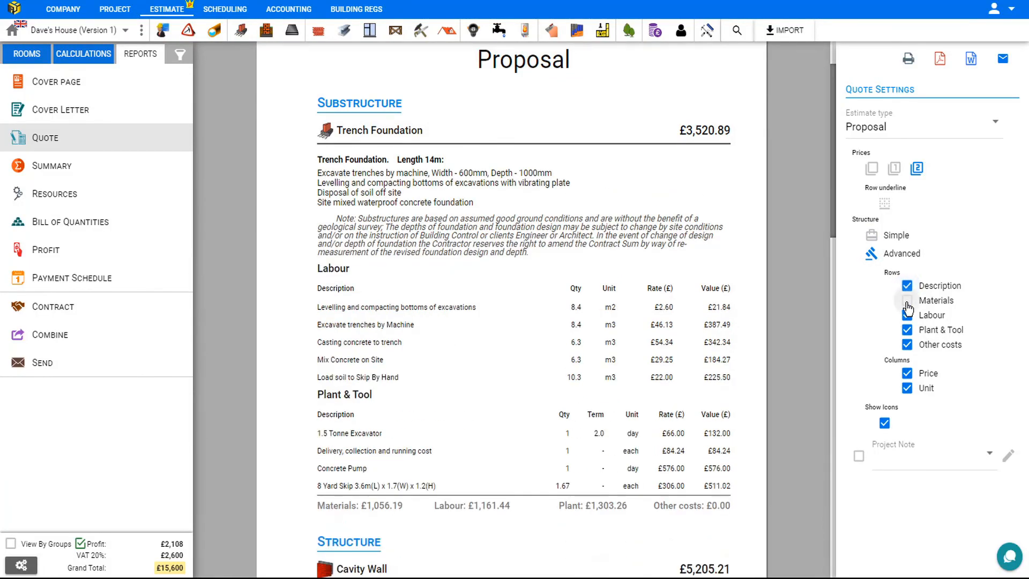
click(907, 300)
click(907, 373)
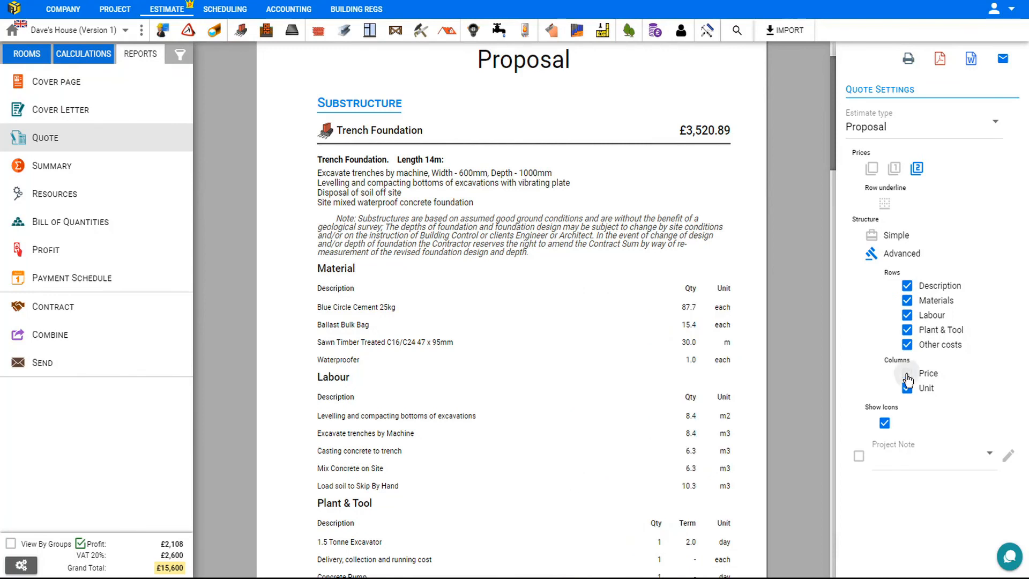
click(907, 374)
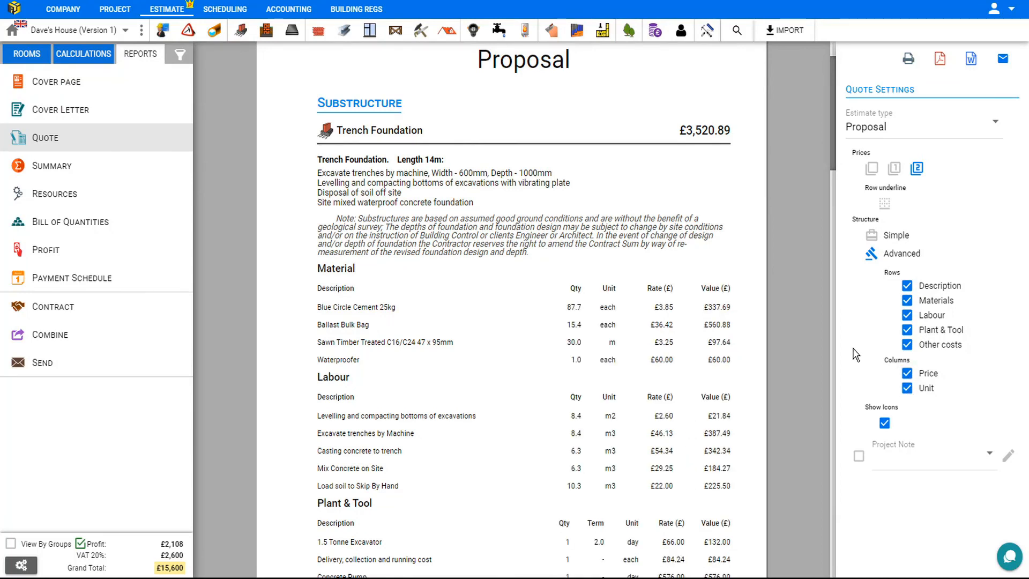
Hide the Description rows in the quote and set the summary report's structure to Advanced
click(907, 288)
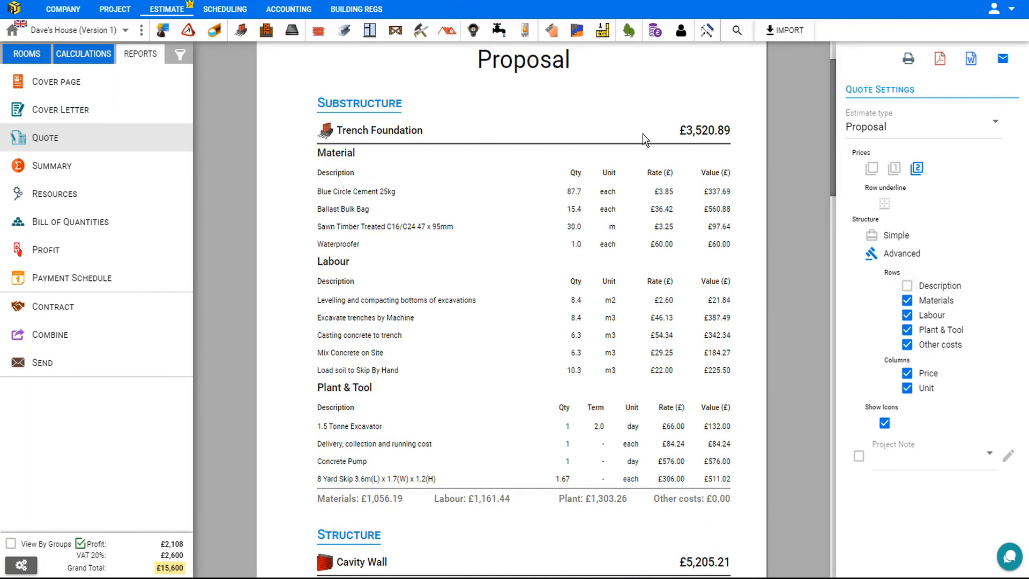
scroll(678, 220, up, 1)
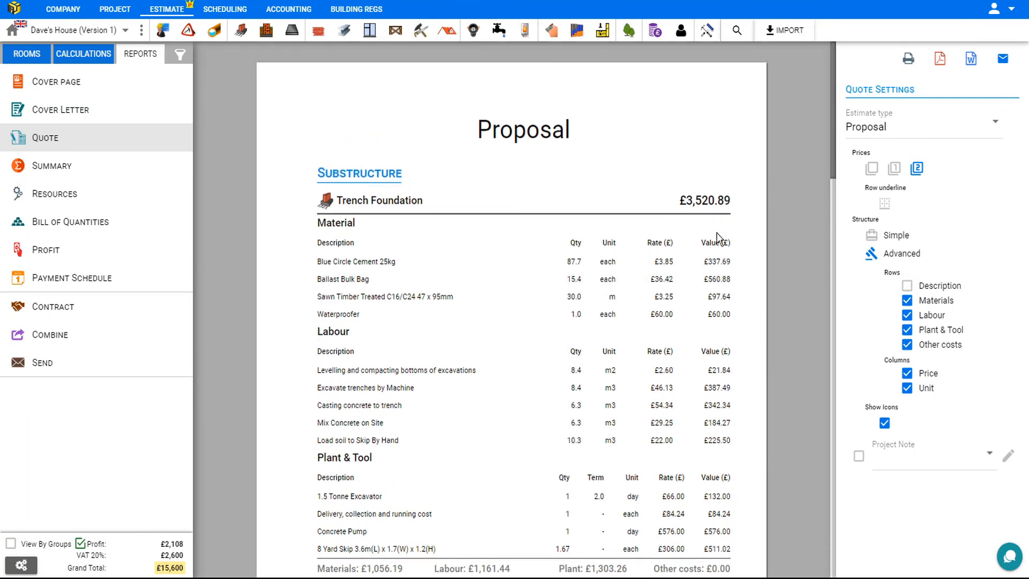
click(52, 167)
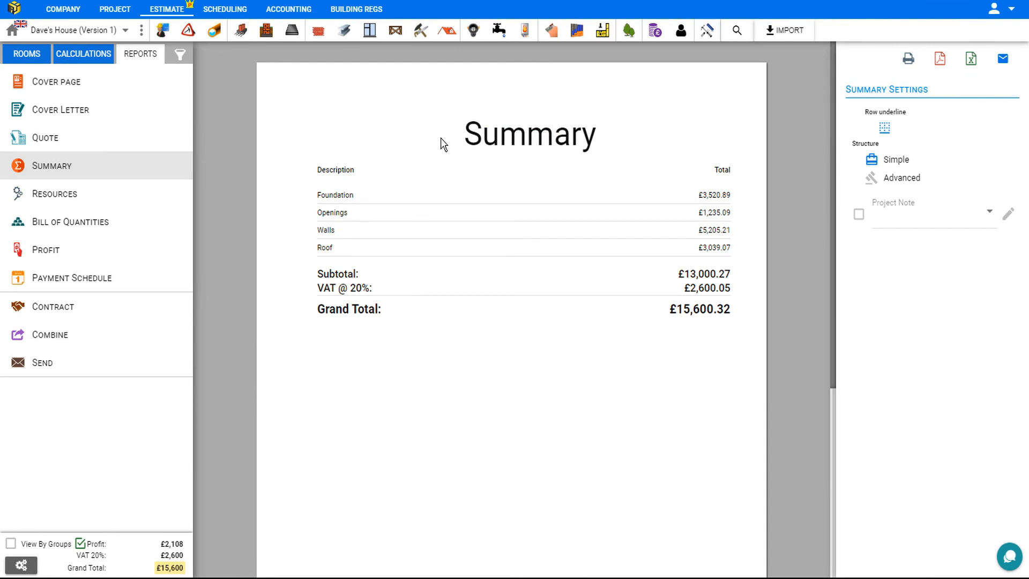
click(914, 180)
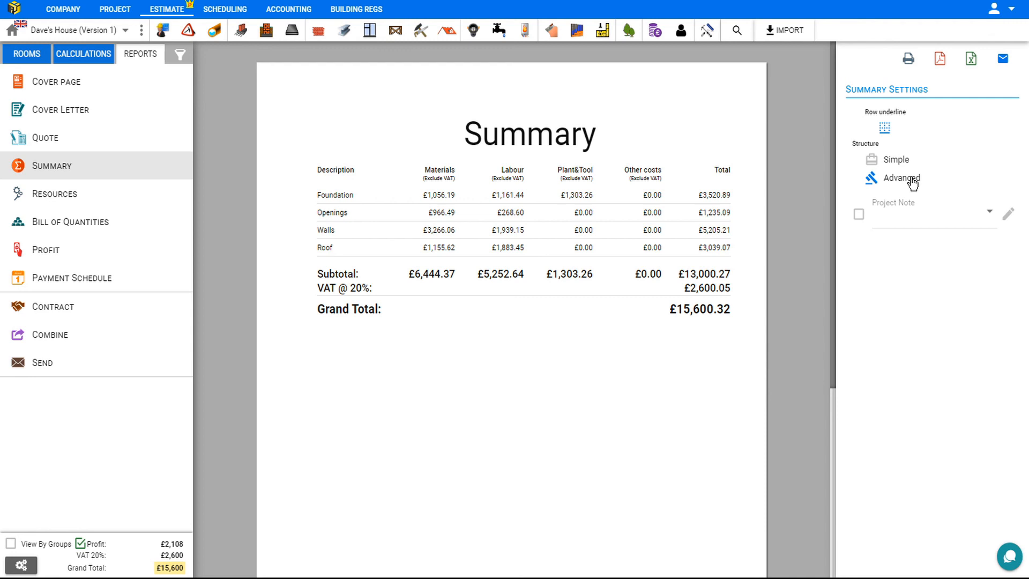
Compare the Simple and Advanced structures of the resources report and read its material list down to the totals
click(55, 196)
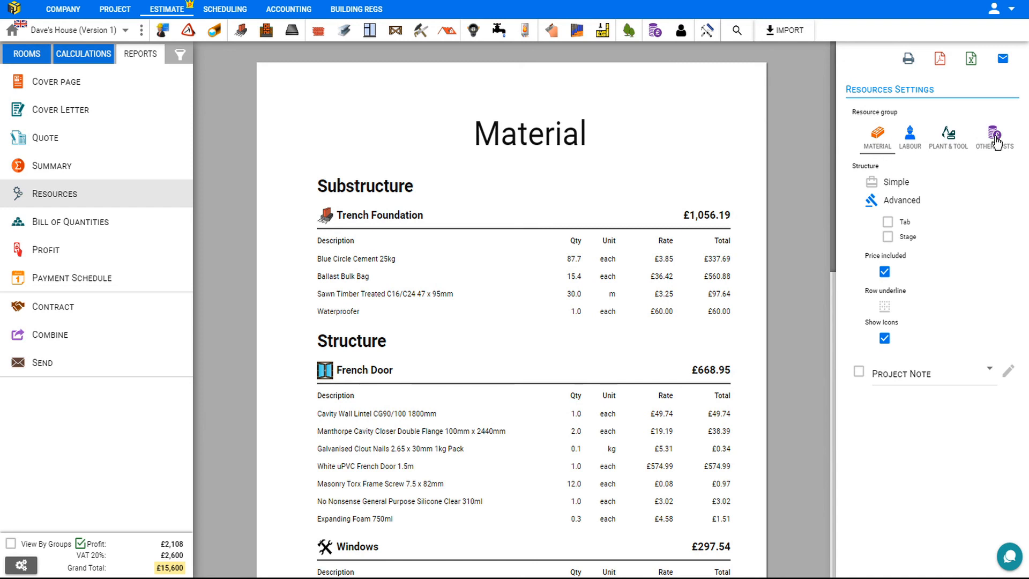
click(890, 188)
click(910, 203)
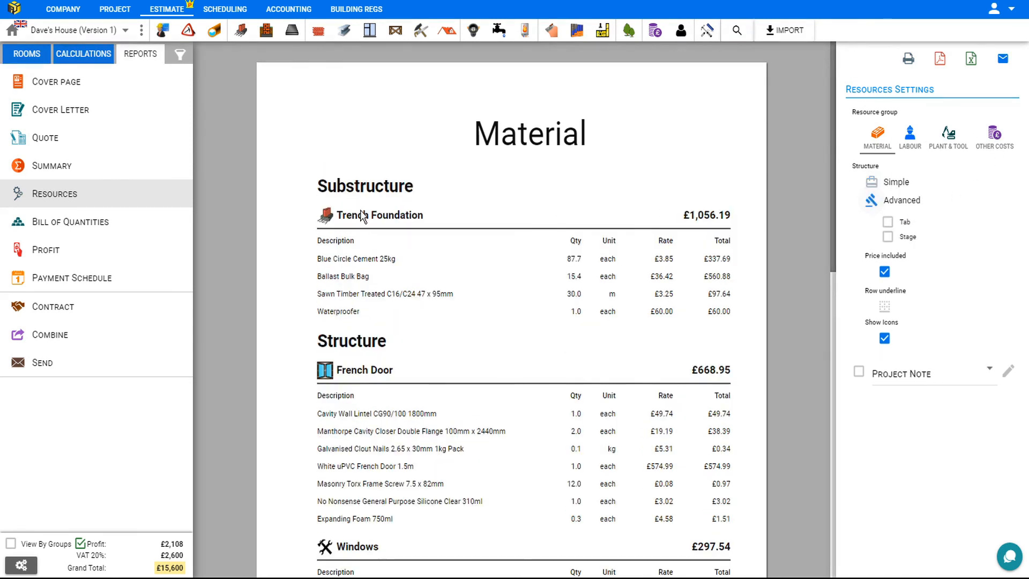
scroll(368, 263, down, 15)
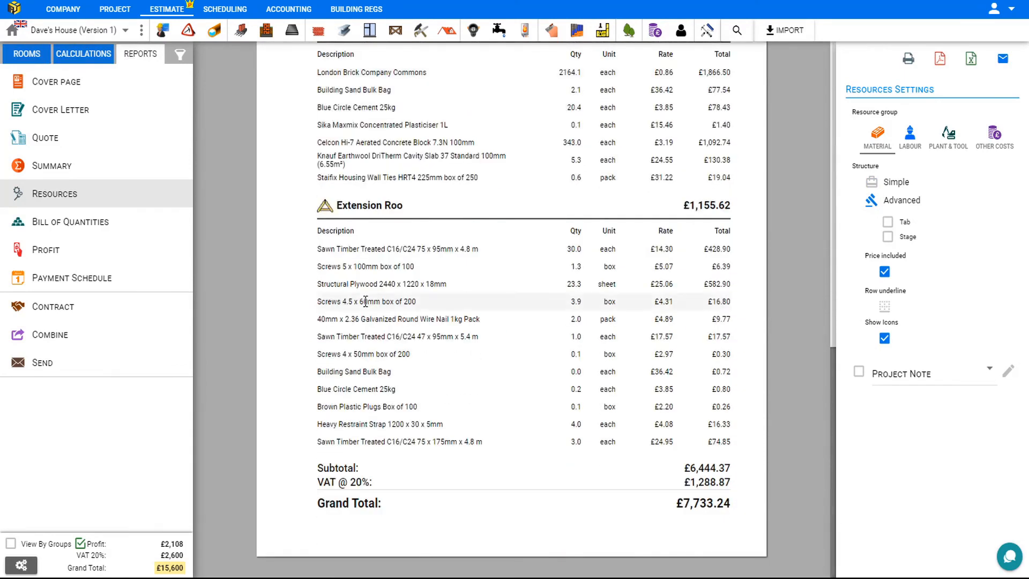
View the bill of quantities and set the profit report's structure to Advanced to examine its itemised costs and revenue
click(80, 224)
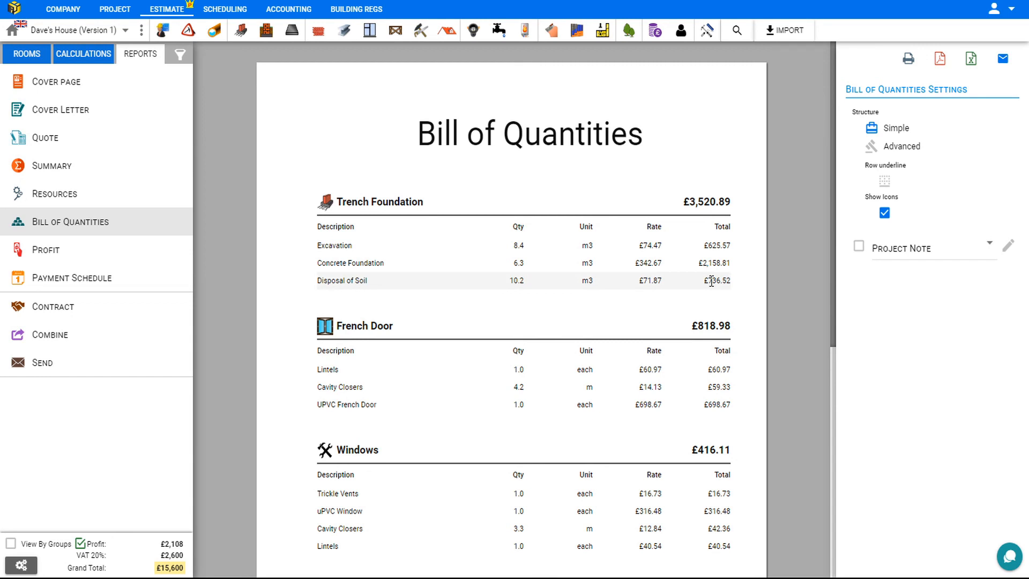
click(92, 256)
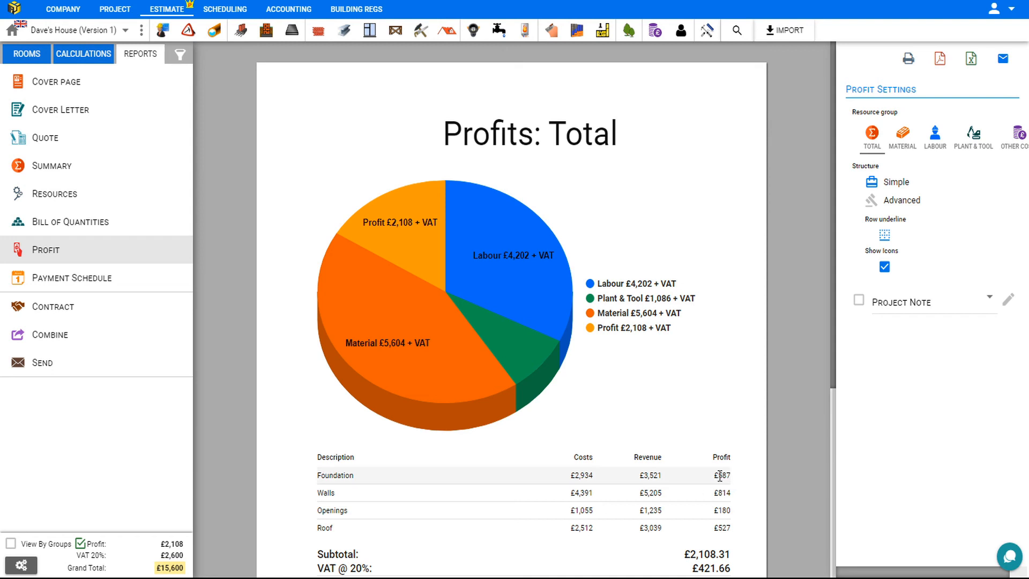
click(914, 201)
scroll(681, 316, down, 5)
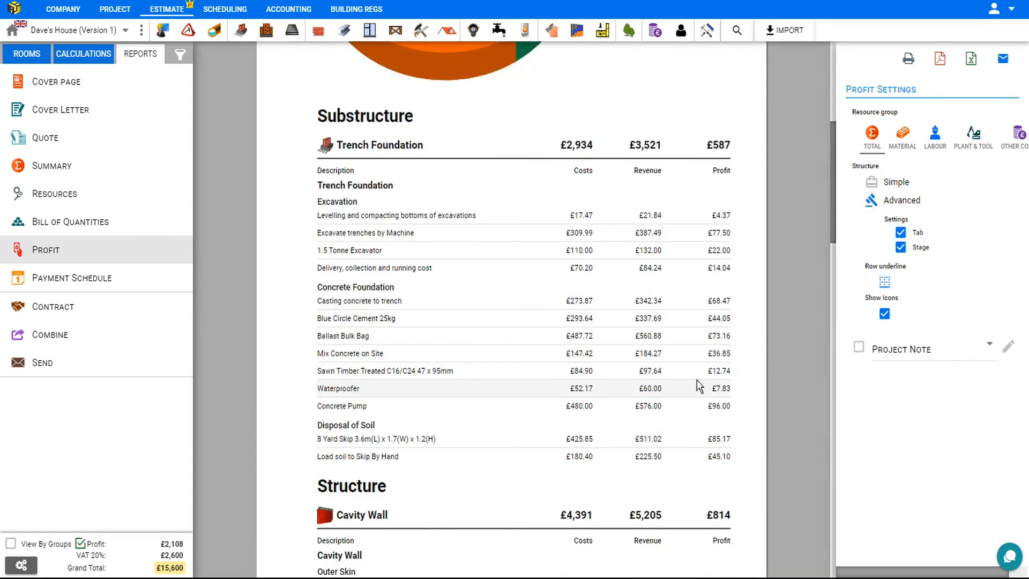
Read the contract through its terms and conditions to the payment clauses and list the available contract templates
click(63, 310)
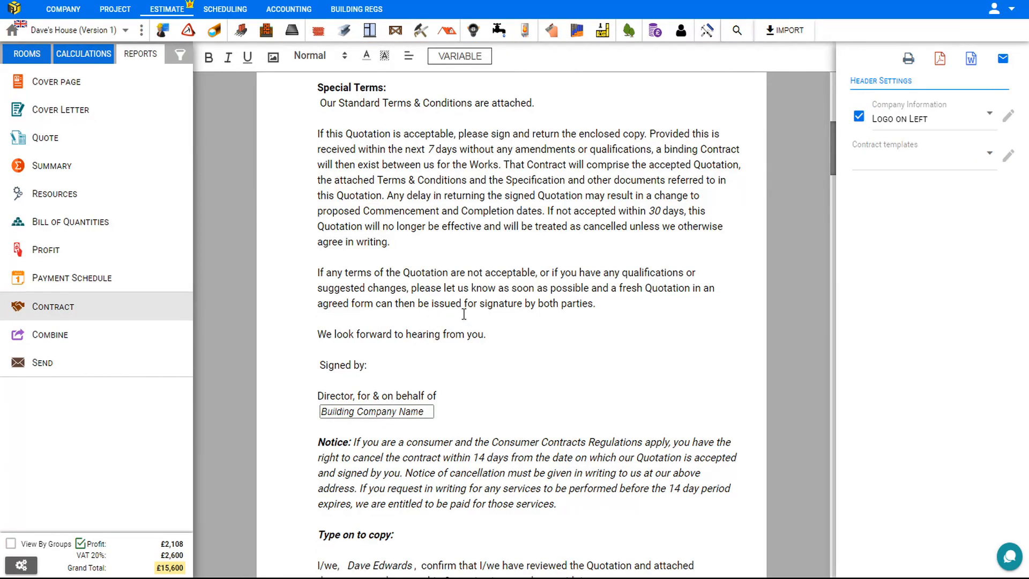
scroll(477, 315, down, 8)
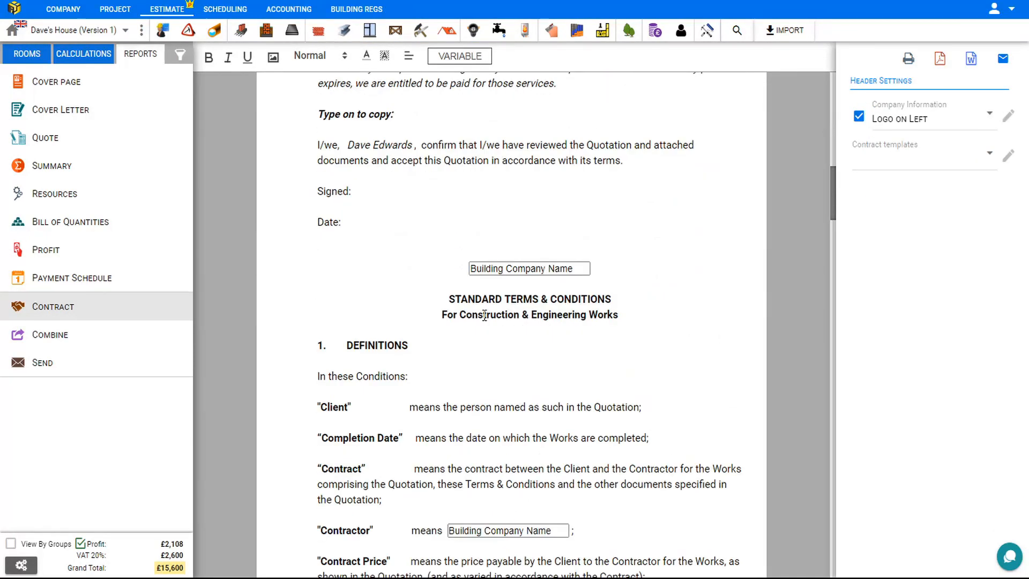
scroll(484, 315, down, 5)
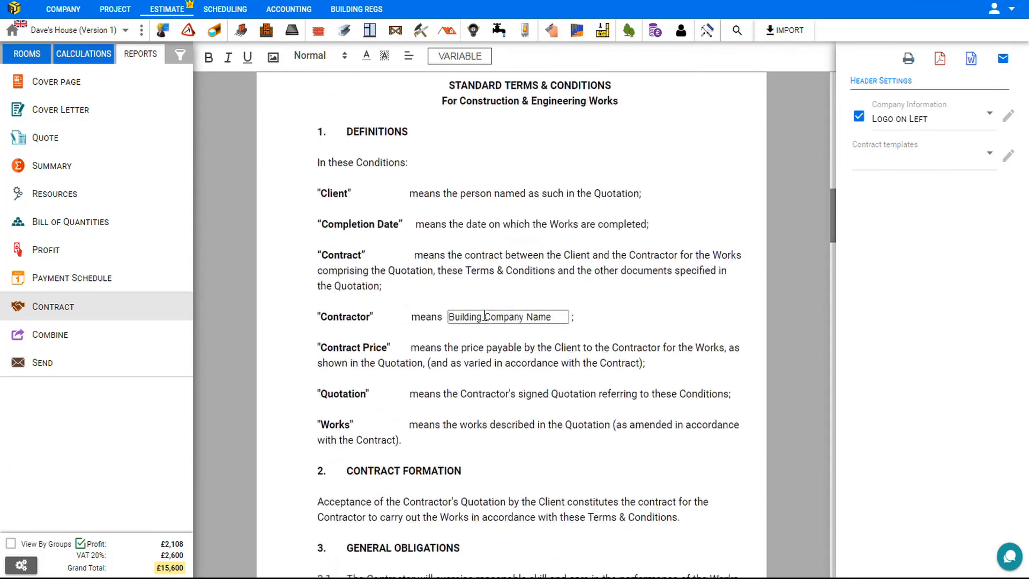
scroll(485, 315, down, 4)
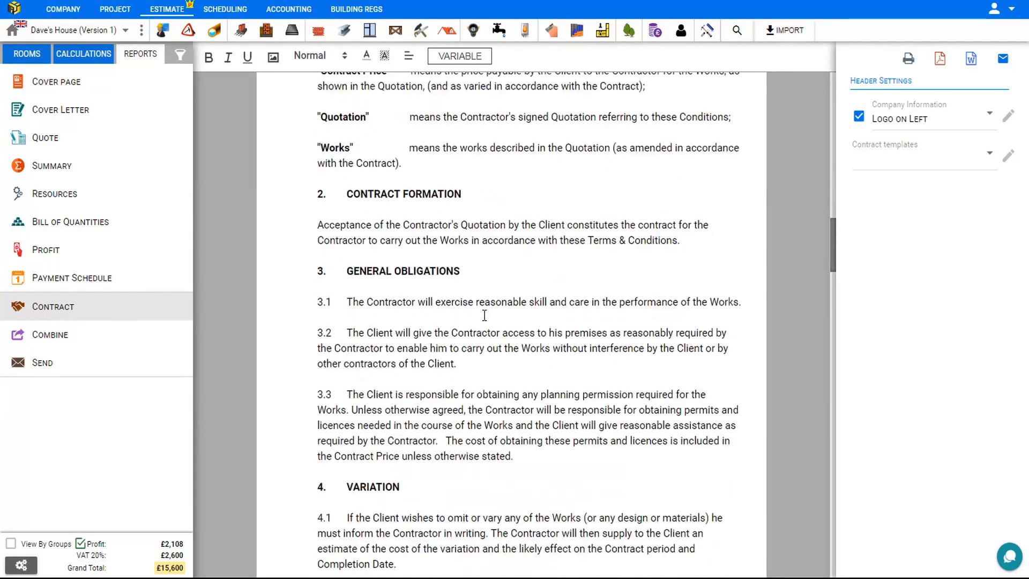
scroll(484, 315, down, 5)
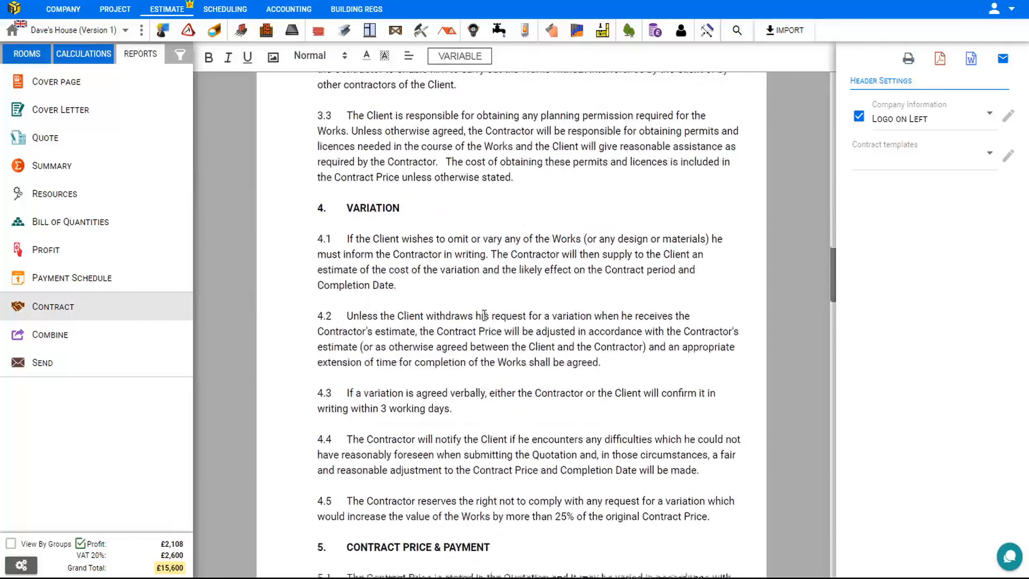
scroll(484, 316, down, 1)
scroll(484, 315, down, 3)
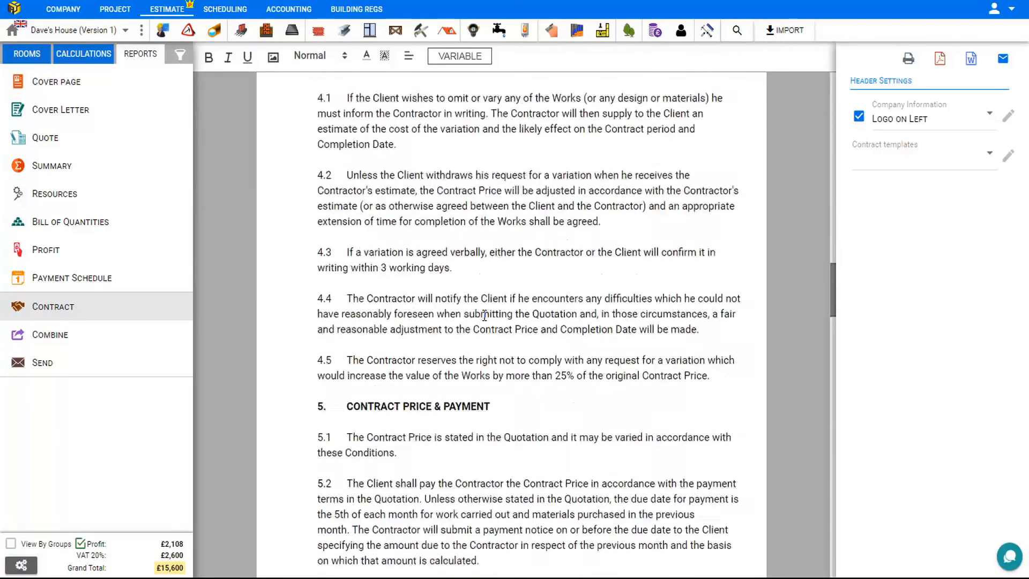
scroll(485, 315, down, 4)
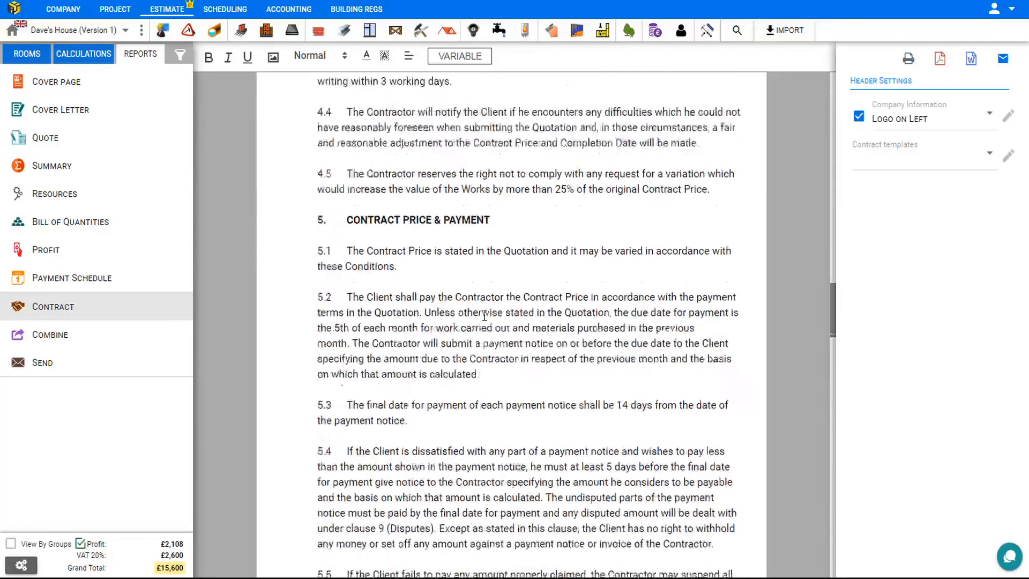
click(988, 158)
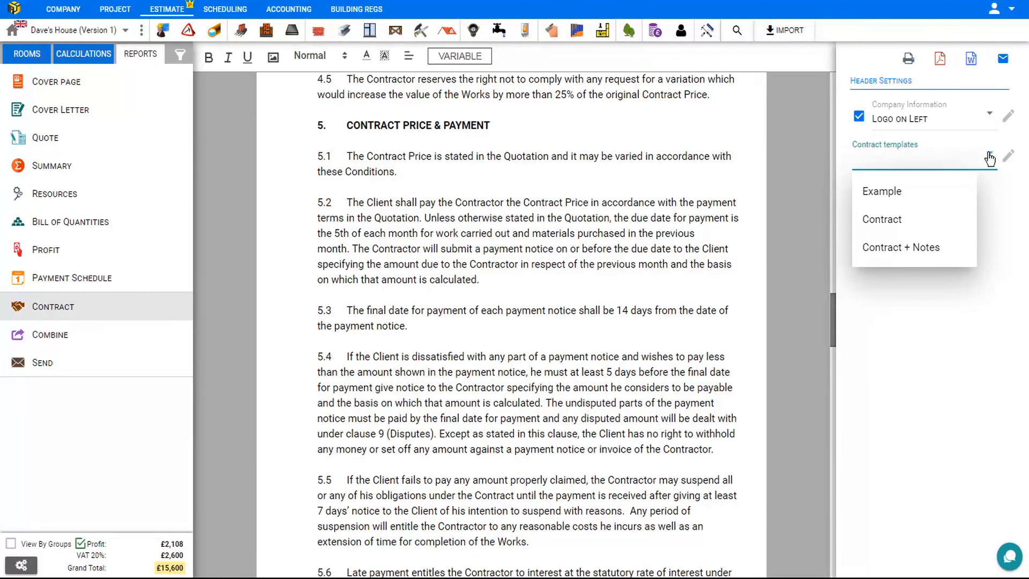
Revisit the quote and compare which reports can be combined in PDF, Word and Excel, finishing with the PDF format
click(23, 152)
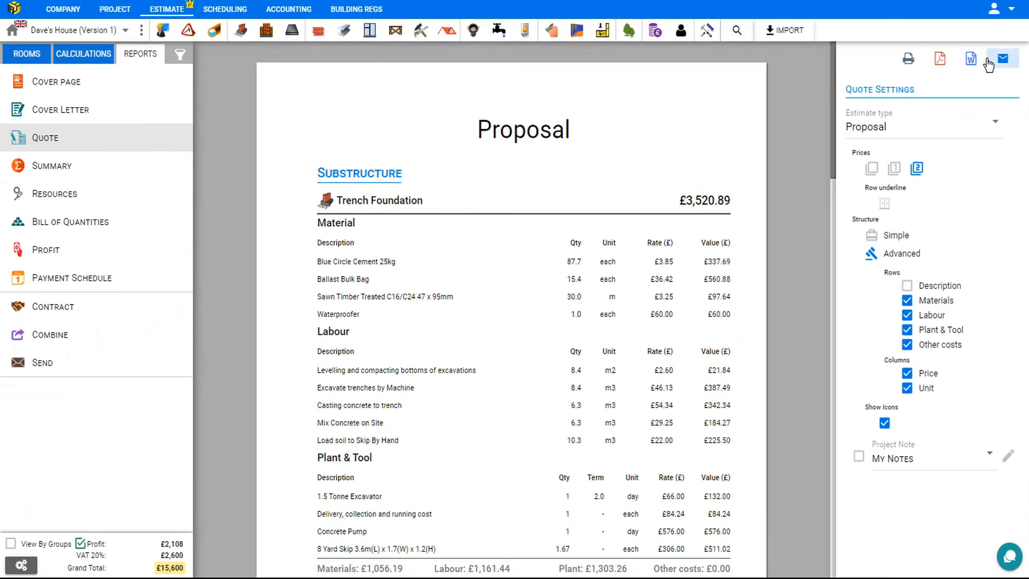
click(63, 340)
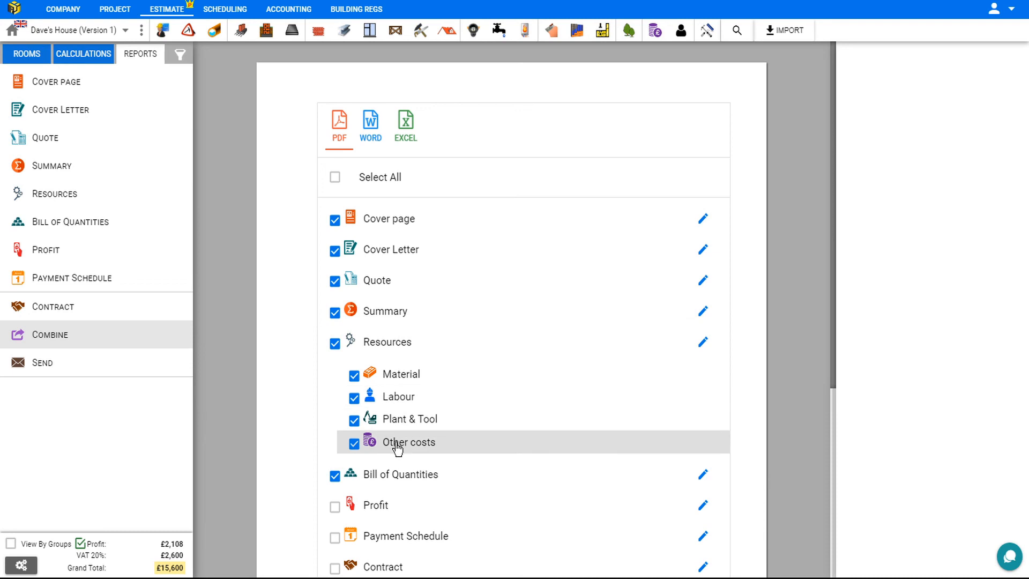
scroll(397, 446, down, 3)
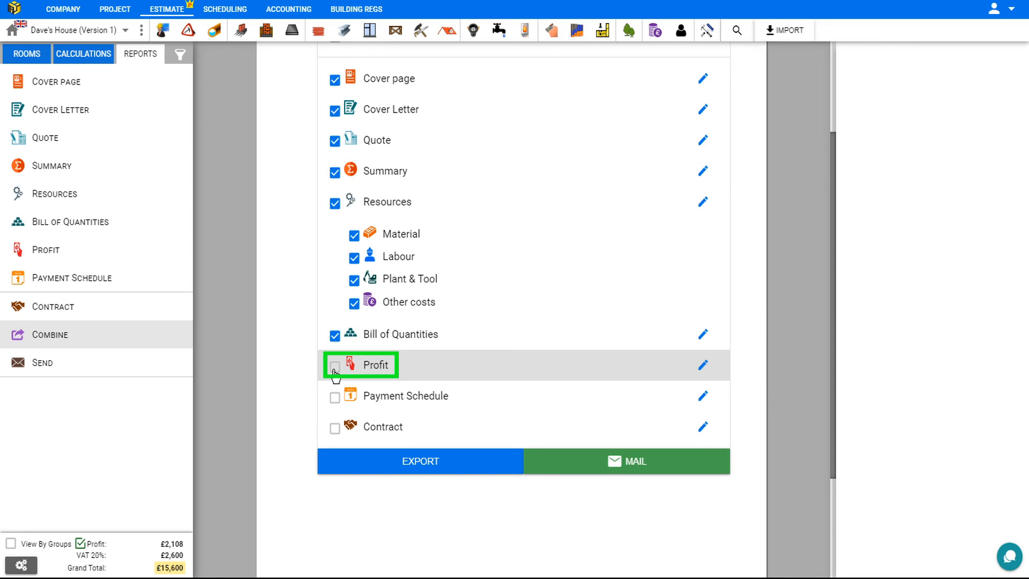
scroll(333, 374, up, 3)
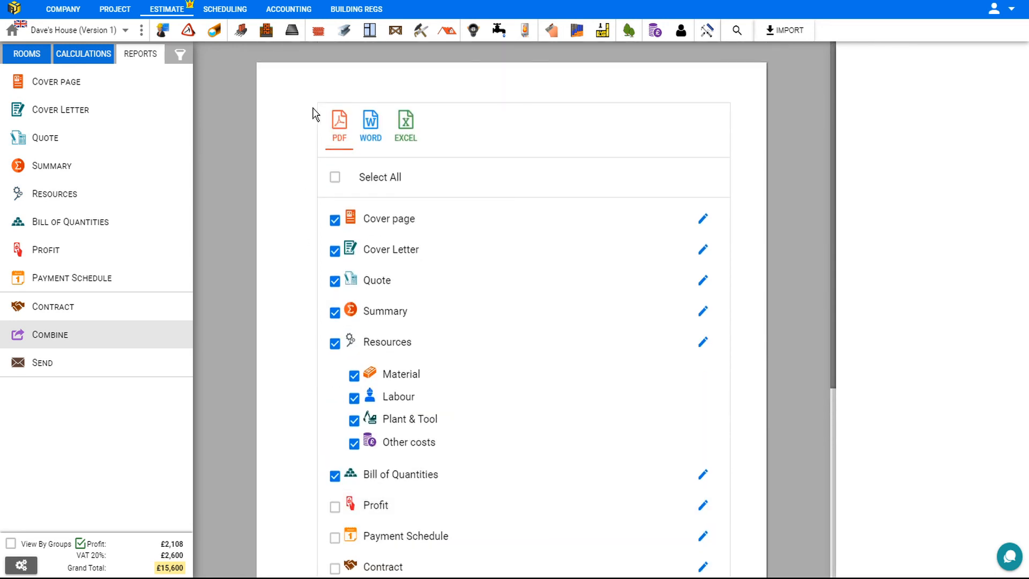
click(375, 134)
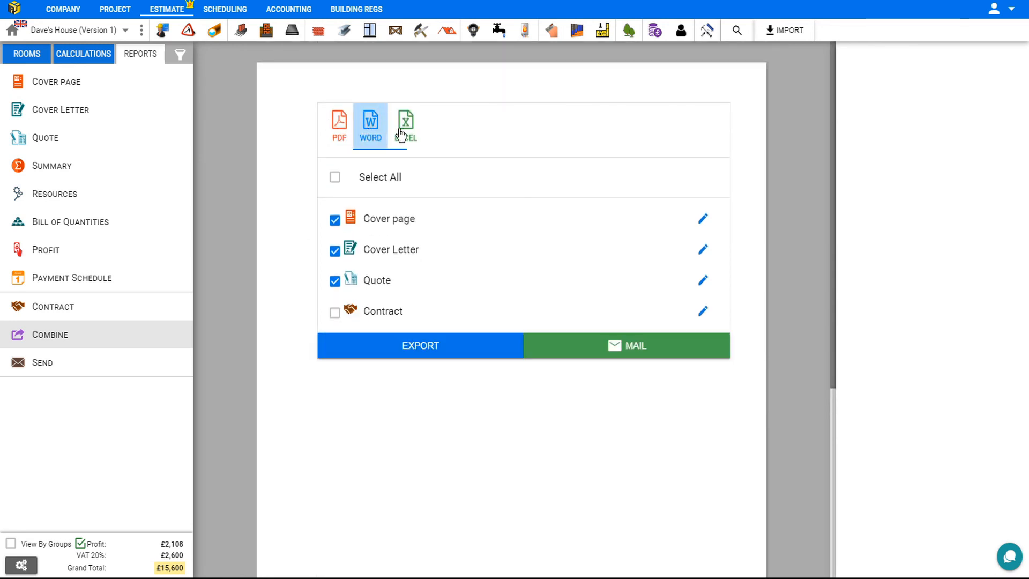
click(406, 126)
click(340, 124)
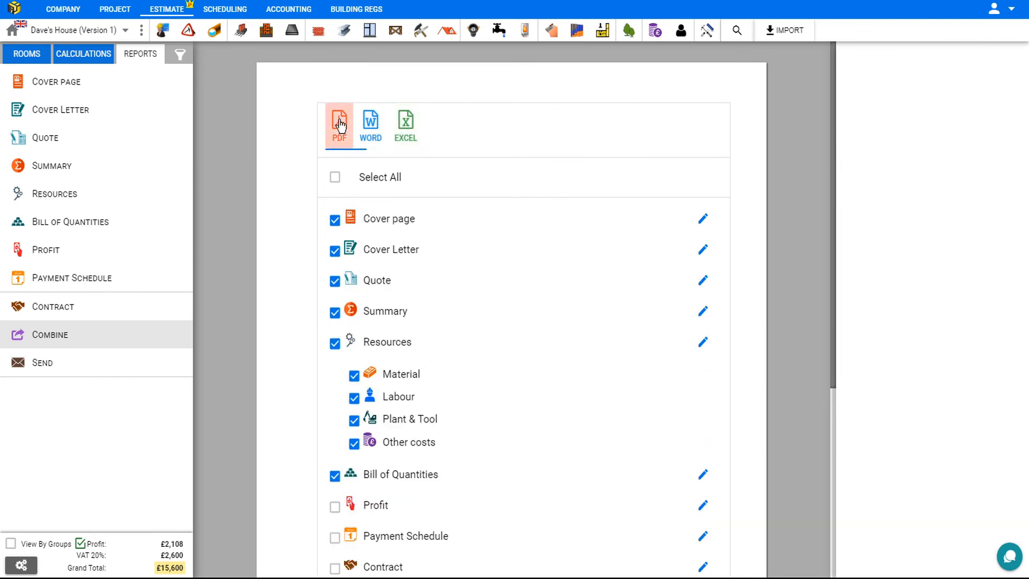
Export the cover page, cover letter, quote, summary, resources and bill of quantities as one PDF and open the file
scroll(377, 343, down, 5)
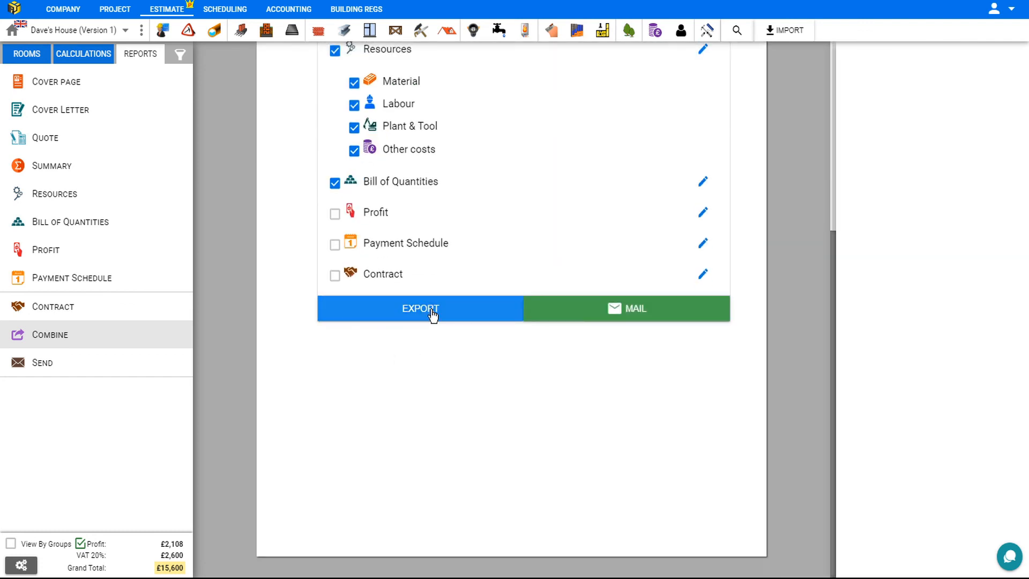
click(433, 315)
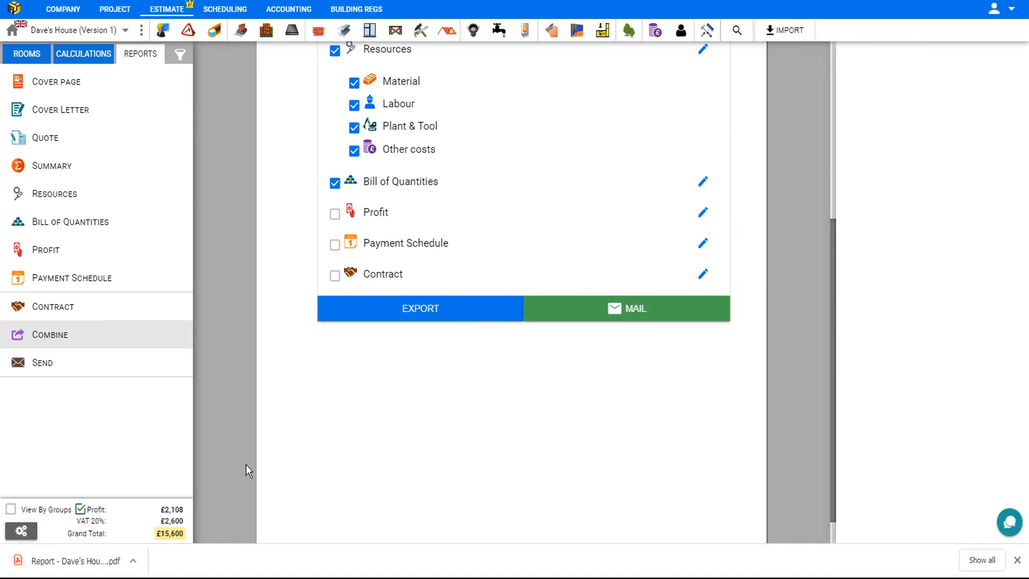
click(68, 562)
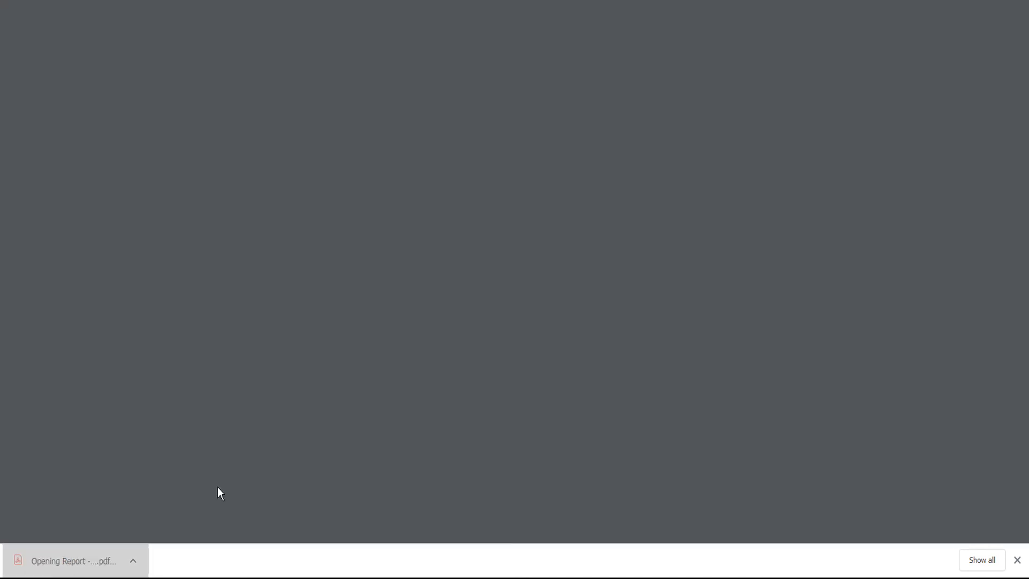
Read the exported PDF from the cover page through the letter and summary to the proposal's cost breakdown
scroll(908, 241, down, 10)
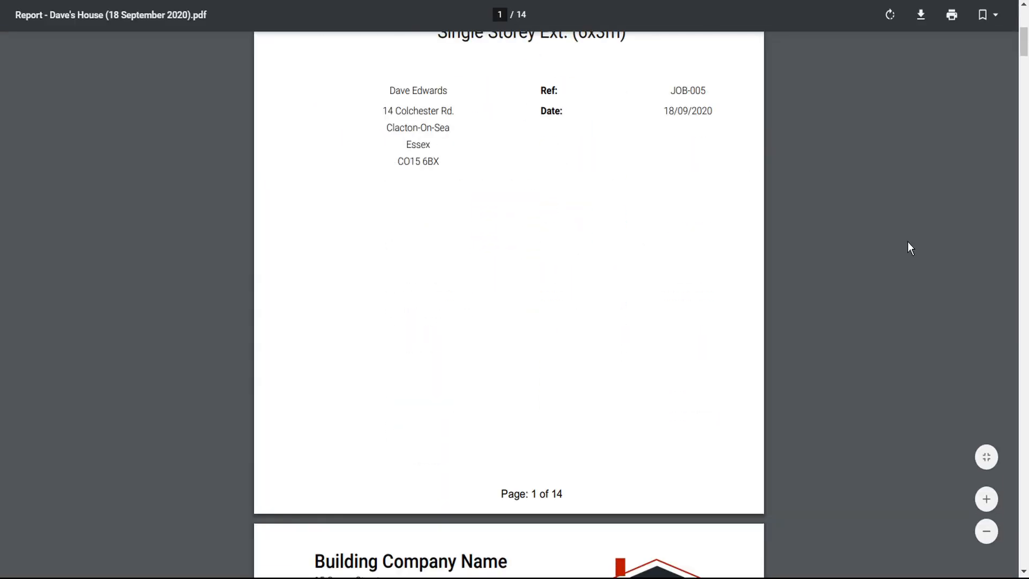
scroll(908, 242, down, 12)
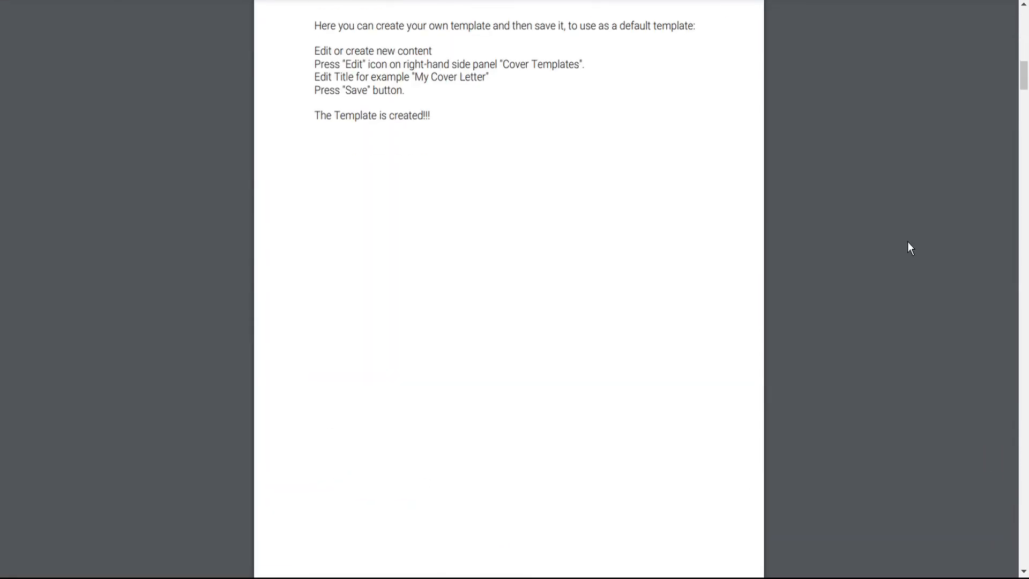
scroll(908, 242, down, 10)
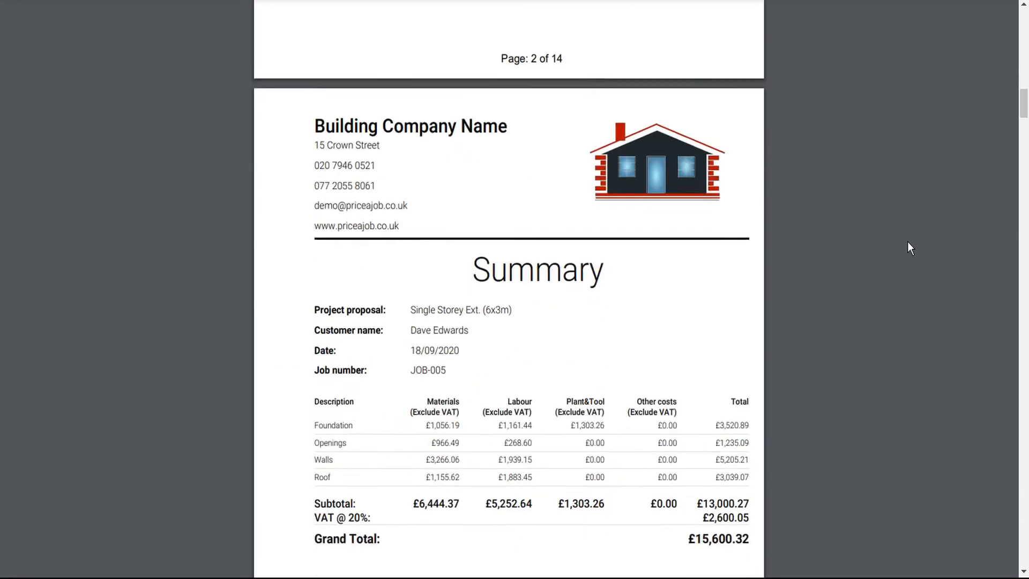
scroll(907, 243, down, 12)
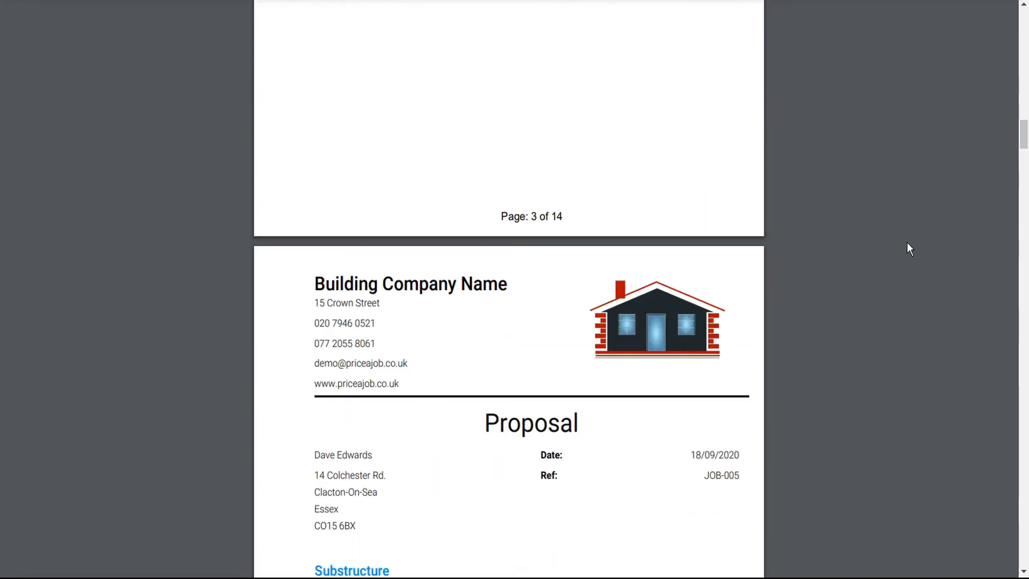
scroll(907, 243, down, 8)
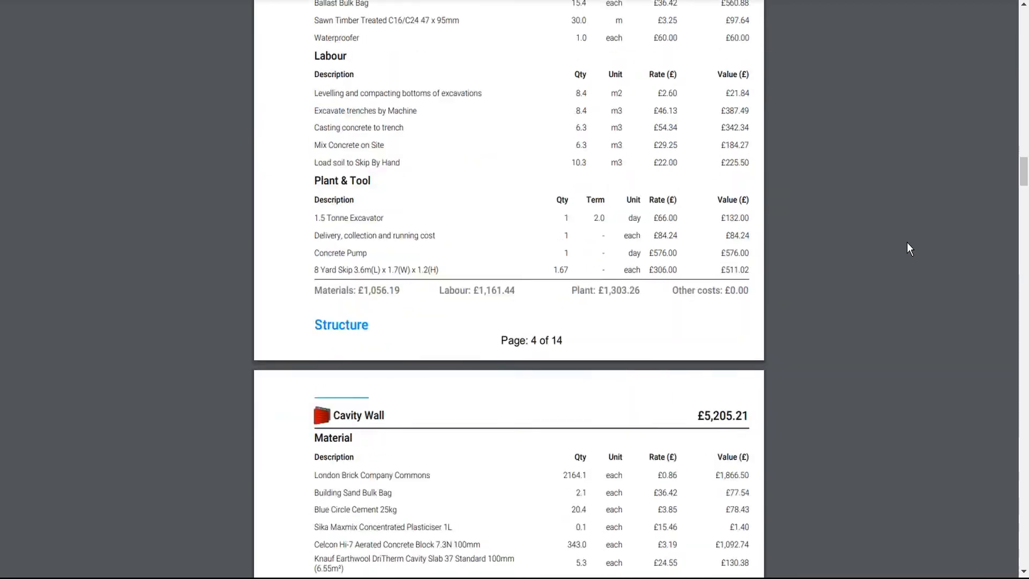